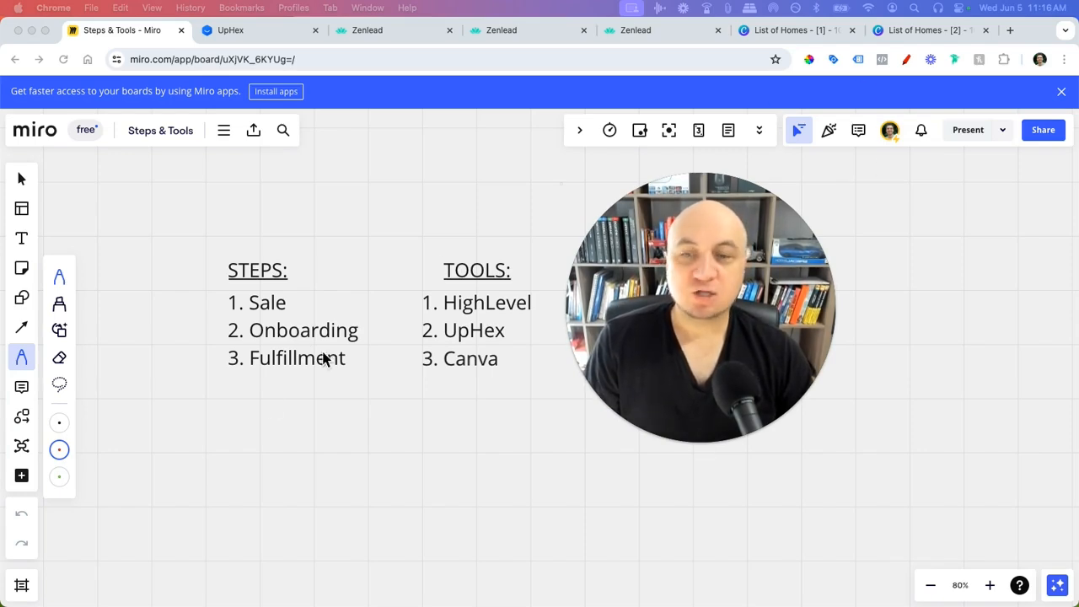
- With the red pen, underline Onboarding and Fulfillment, then tick 1. HighLevel and 2. UpHex
left_click(60, 451)
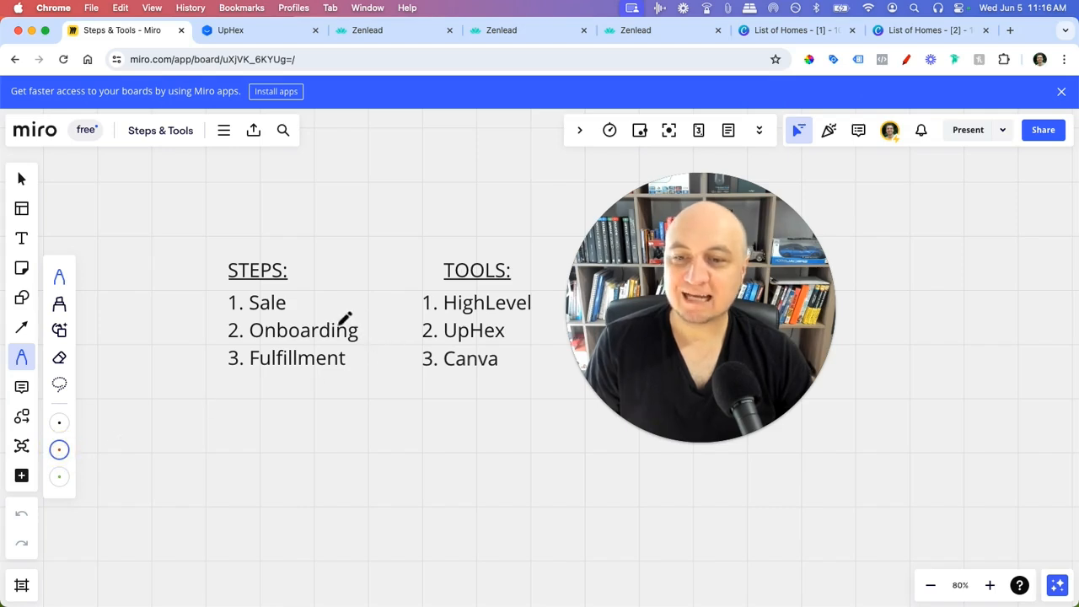
left_click_drag(320, 342, 361, 342)
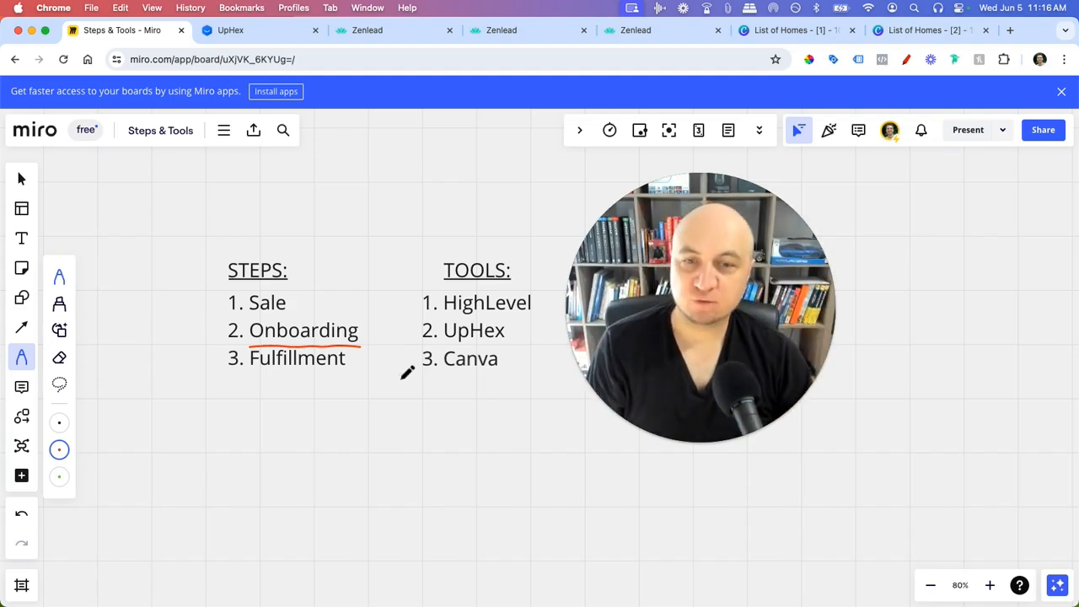
left_click_drag(239, 386, 350, 389)
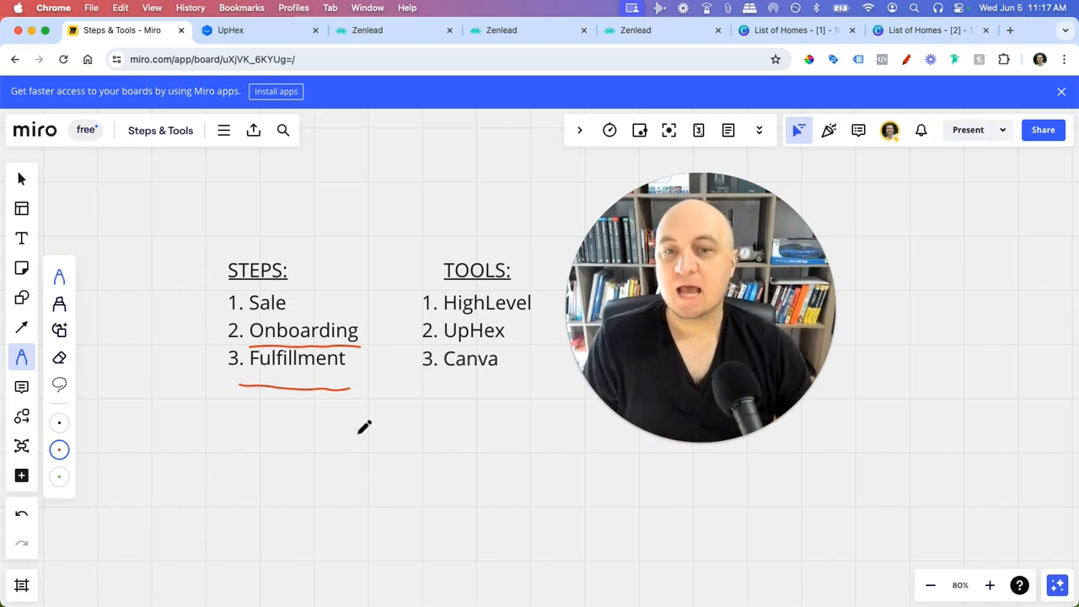
left_click_drag(542, 306, 559, 285)
left_click_drag(534, 333, 556, 323)
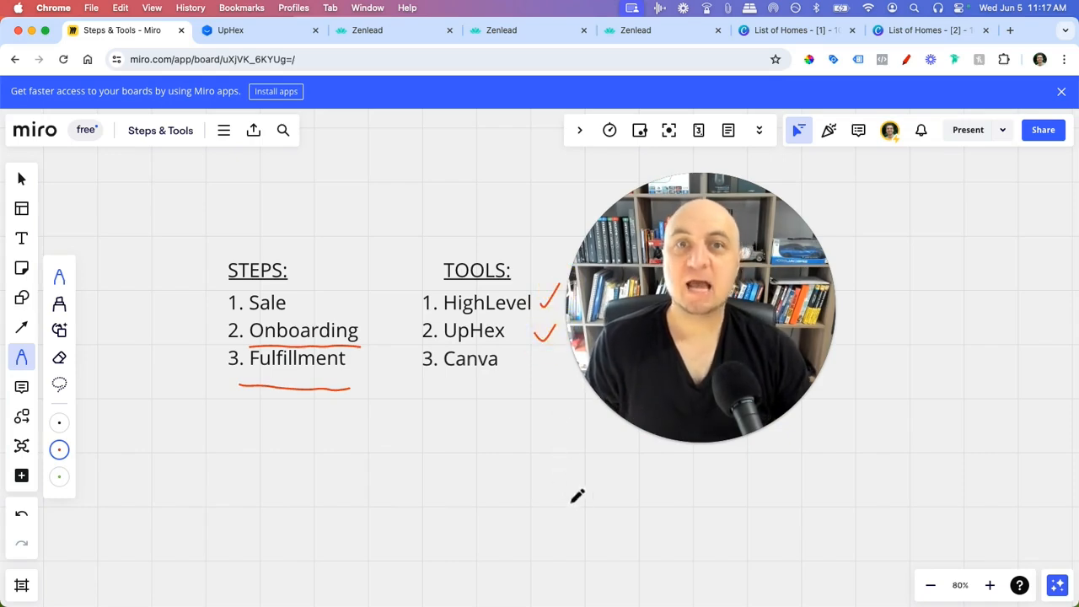
left_click(253, 34)
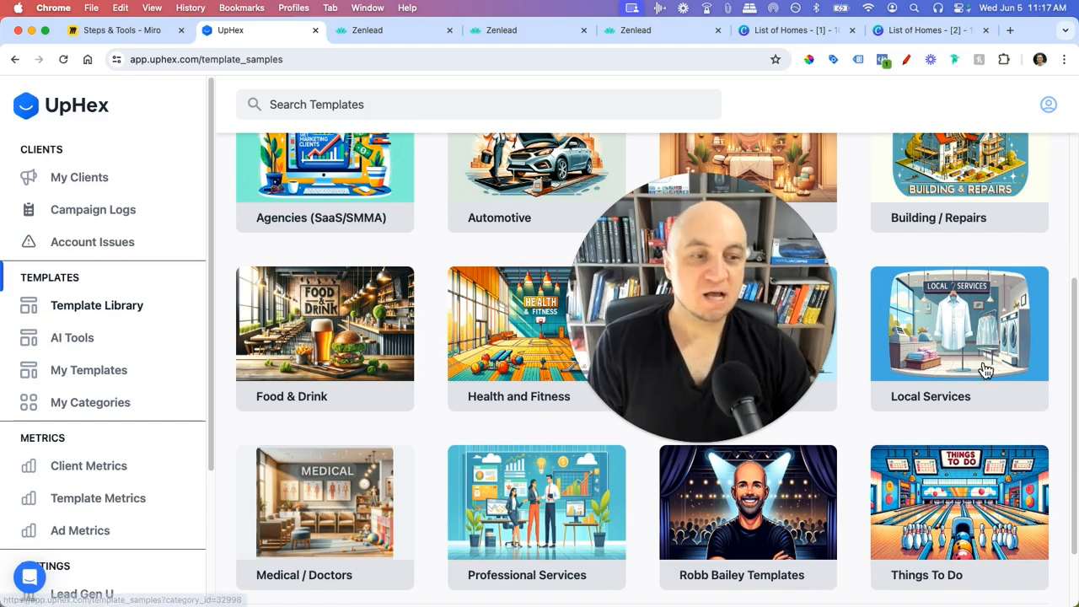
scroll(389, 413, "up", 2)
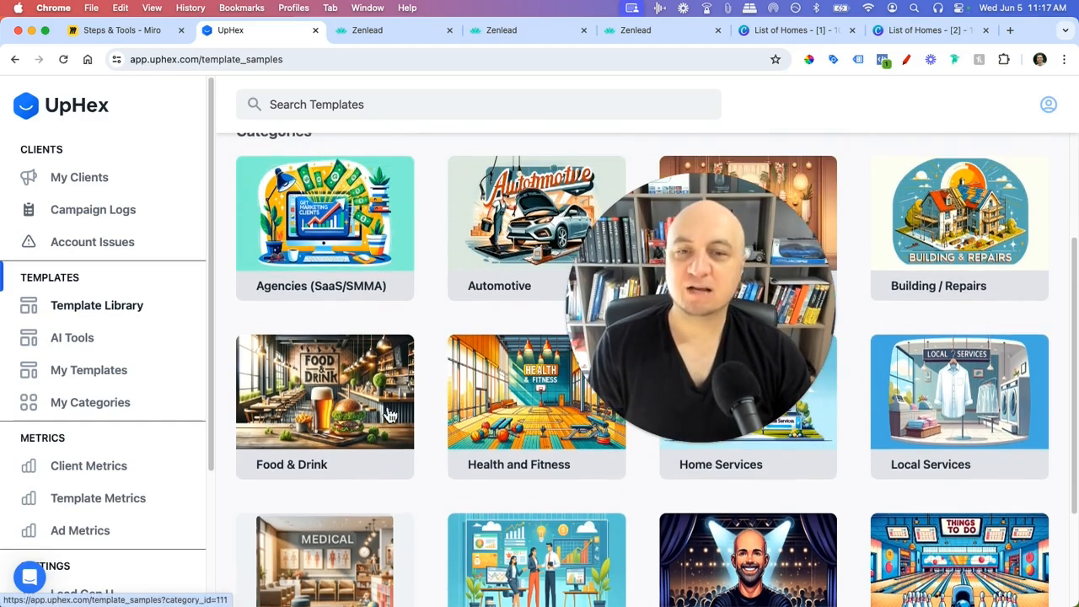
scroll(397, 425, "down", 1)
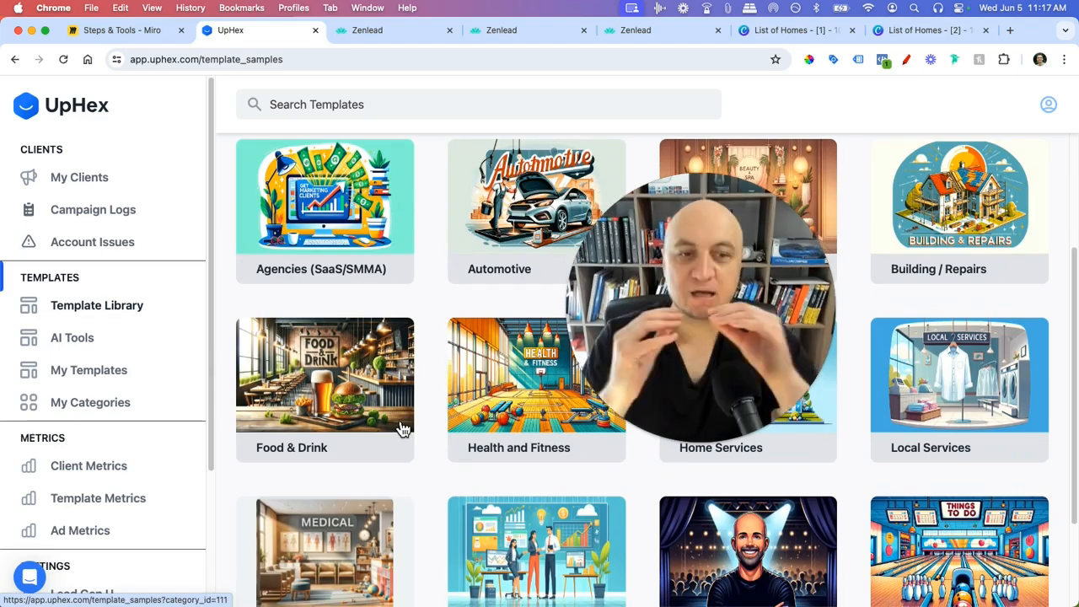
left_click(157, 32)
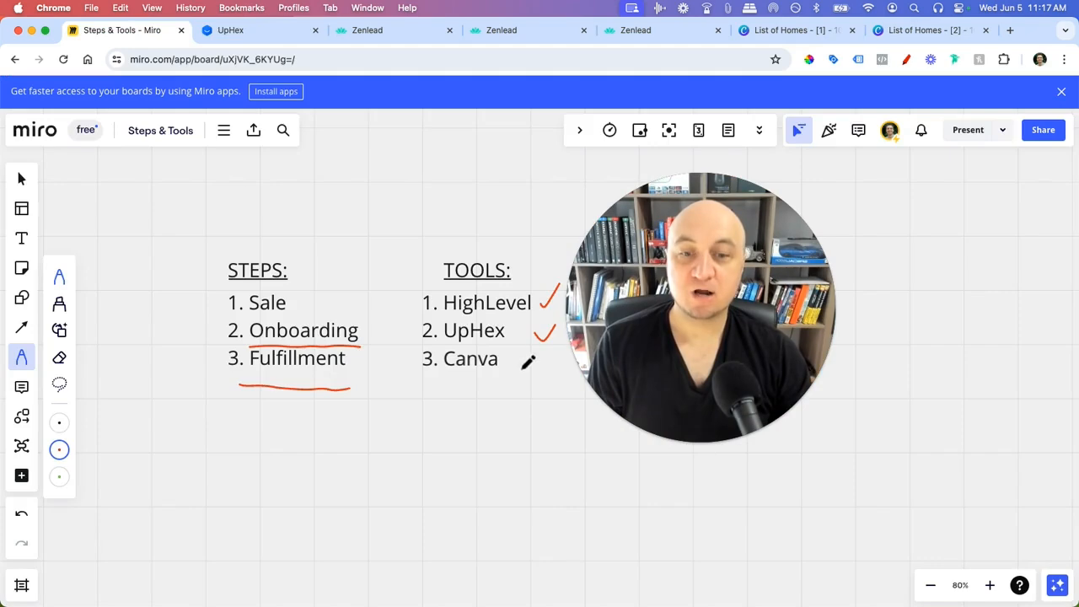
- Tick 3. Canva in the tools list, then bring up Zenlead's Call Reporting tab
left_click_drag(517, 363, 544, 358)
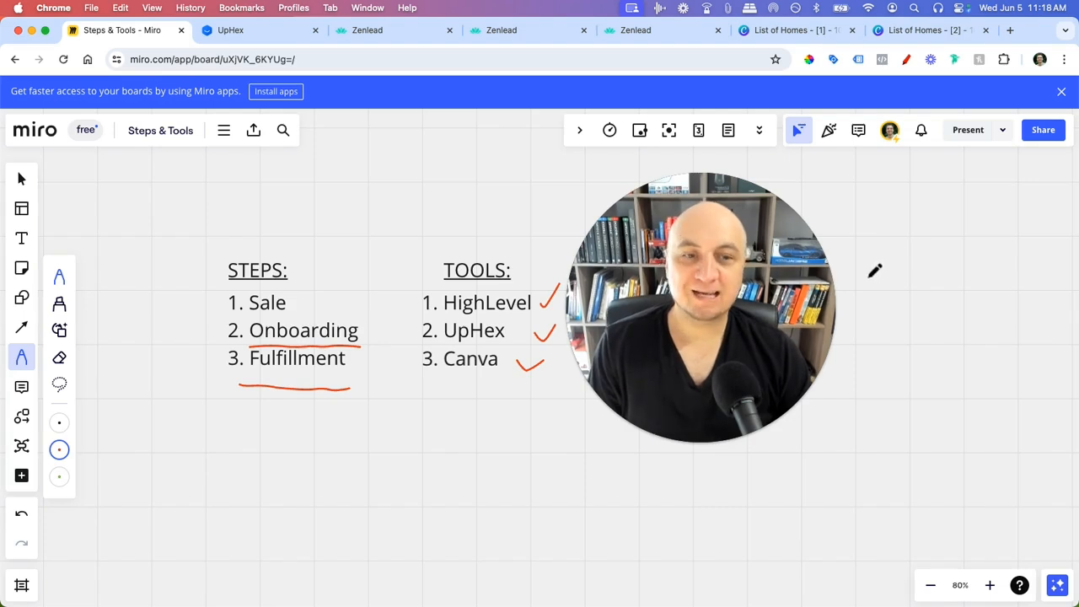
left_click(379, 30)
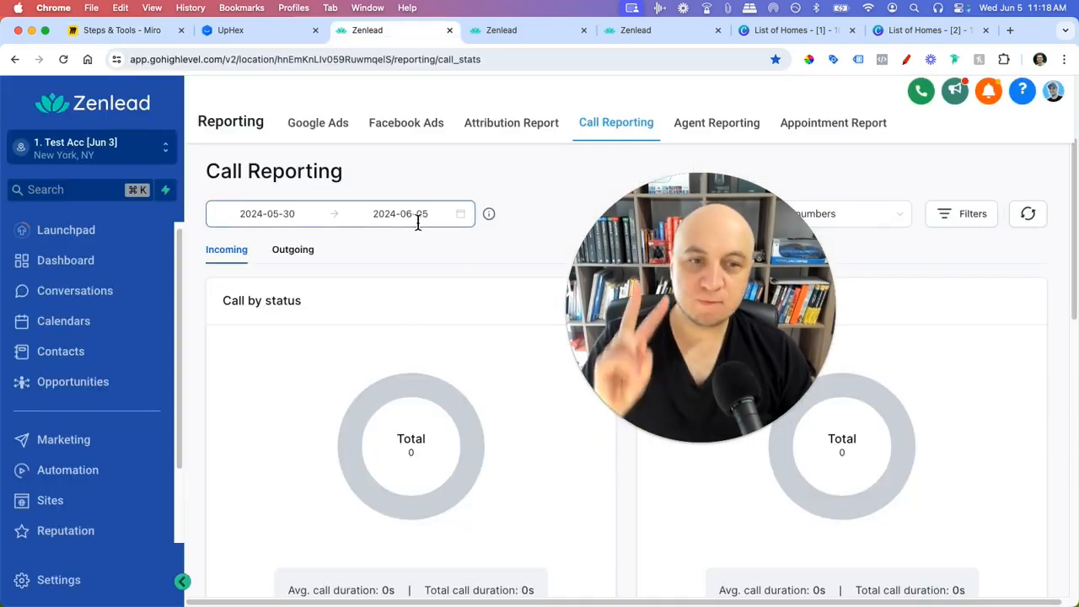
- Refocus the browser and open Zenlead's Settings from the bottom of the sidebar
left_click_drag(706, 291, 935, 266)
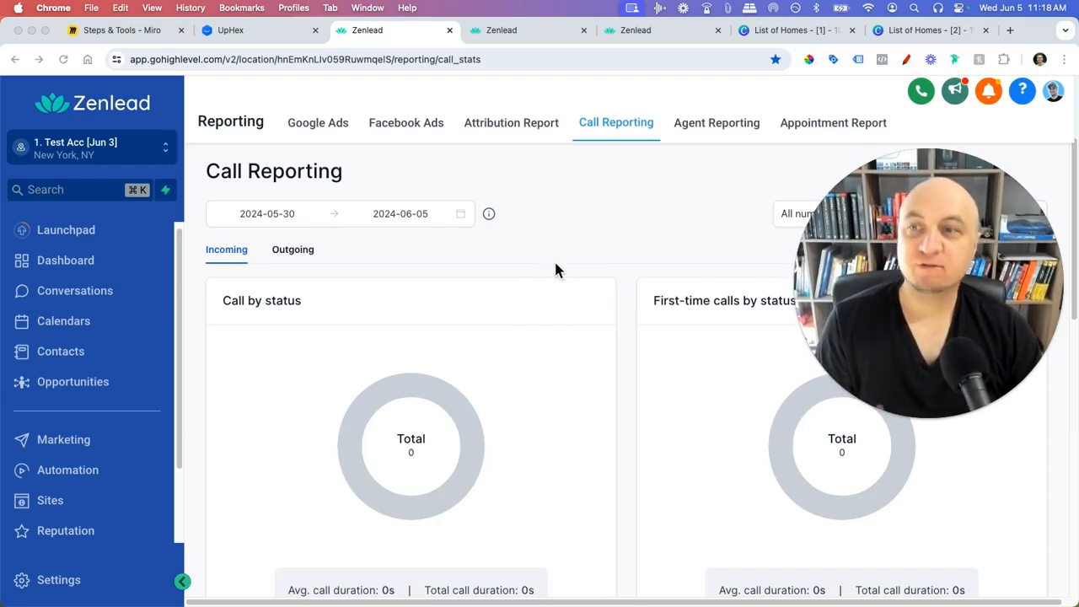
left_click(221, 62)
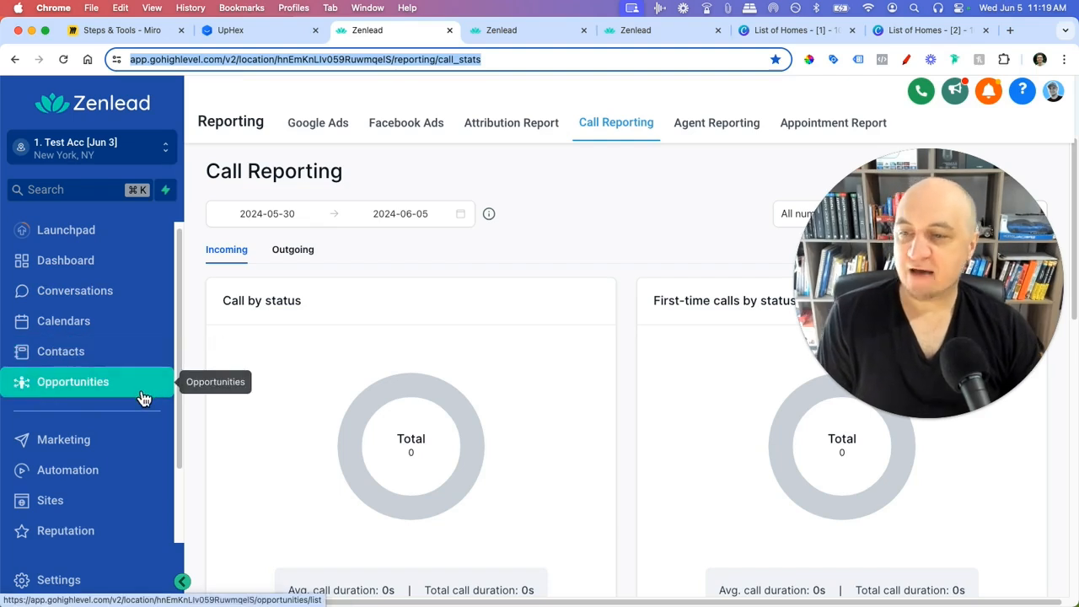
scroll(150, 411, "down", 1)
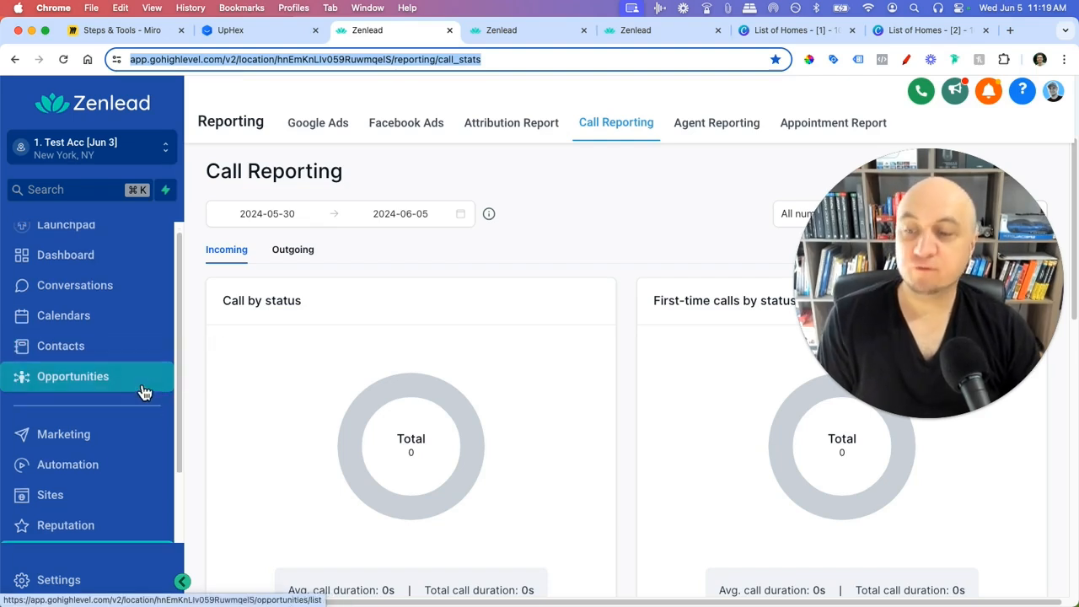
left_click(78, 587)
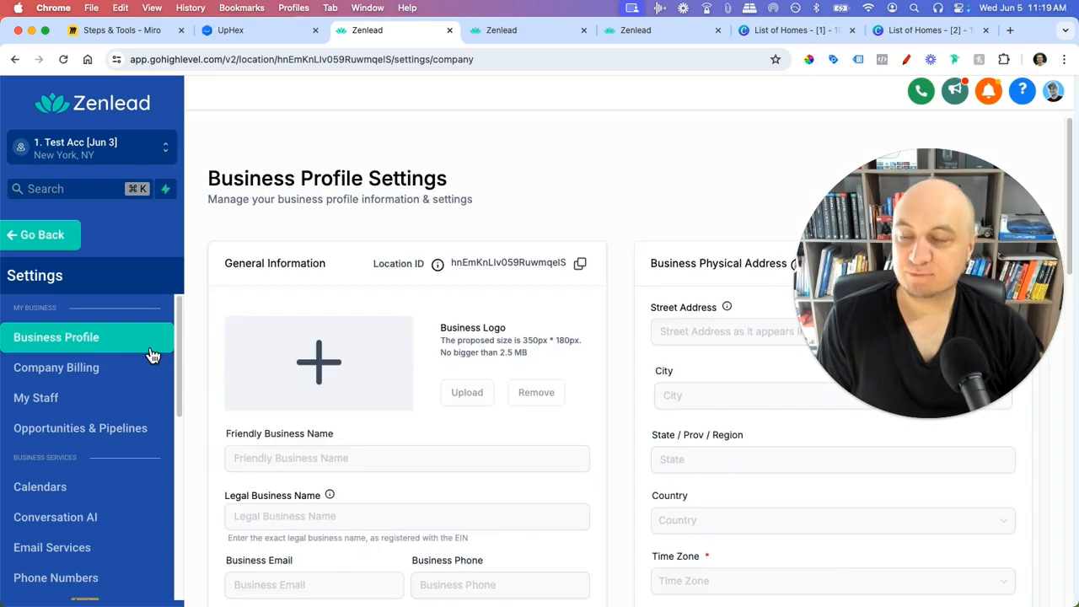
- Scroll the Business Profile form, checking the Registration ID Type and Registration Number fields
scroll(600, 321, "down", 3)
scroll(699, 244, "up", 1)
scroll(701, 144, "down", 1)
scroll(349, 361, "down", 4)
scroll(374, 407, "down", 5)
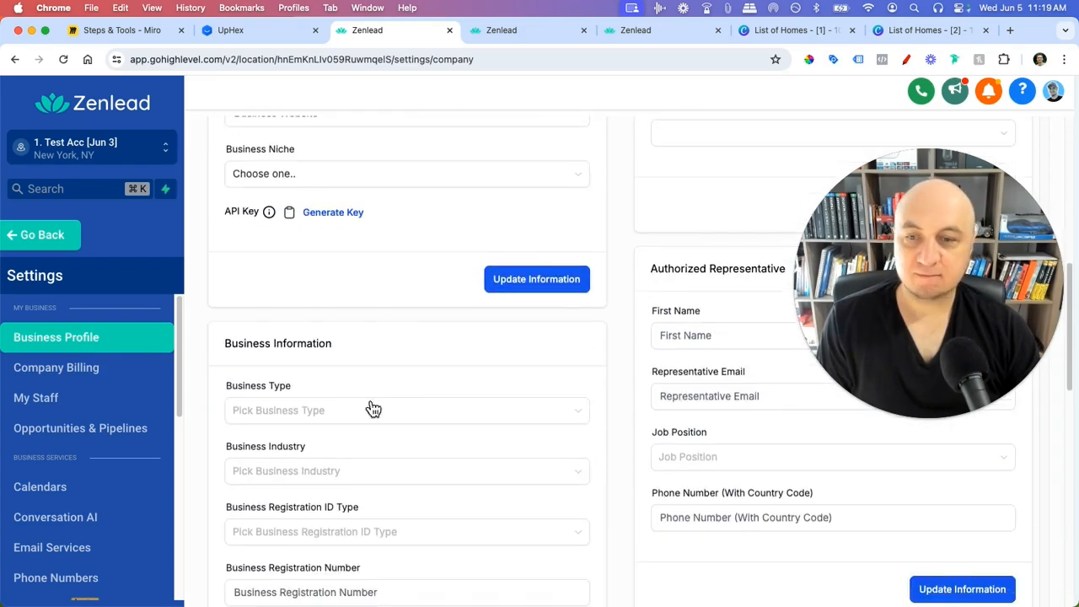
scroll(465, 340, "down", 1)
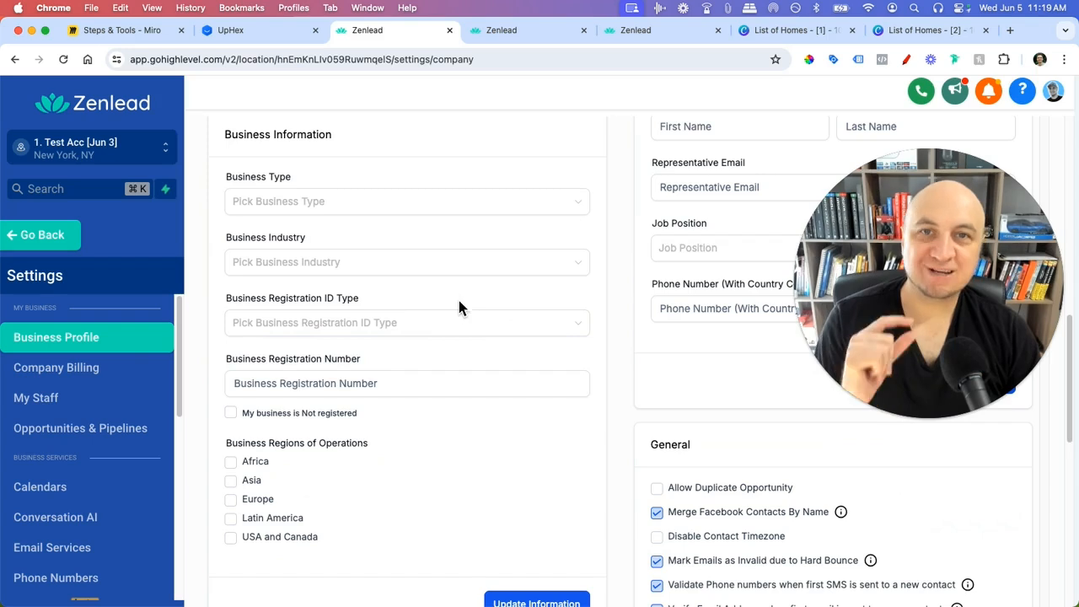
left_click(472, 333)
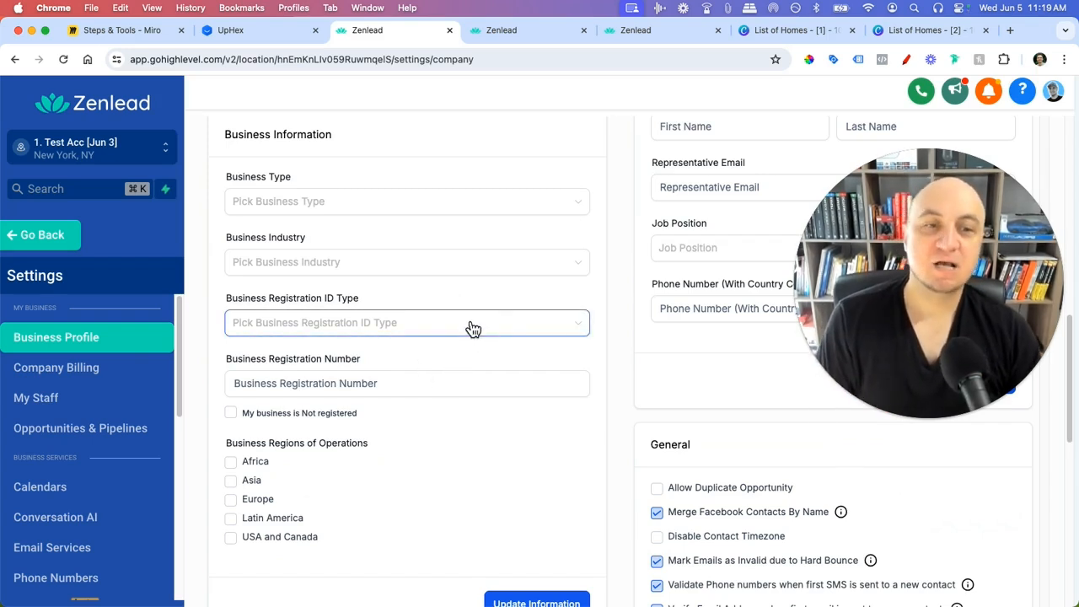
left_click(477, 377)
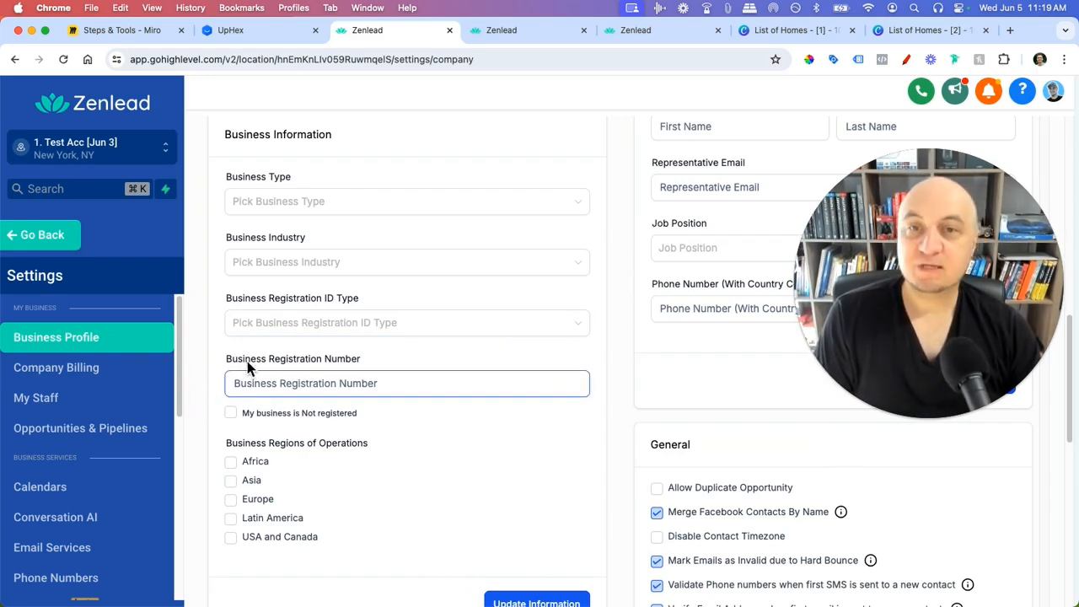
scroll(222, 383, "down", 1)
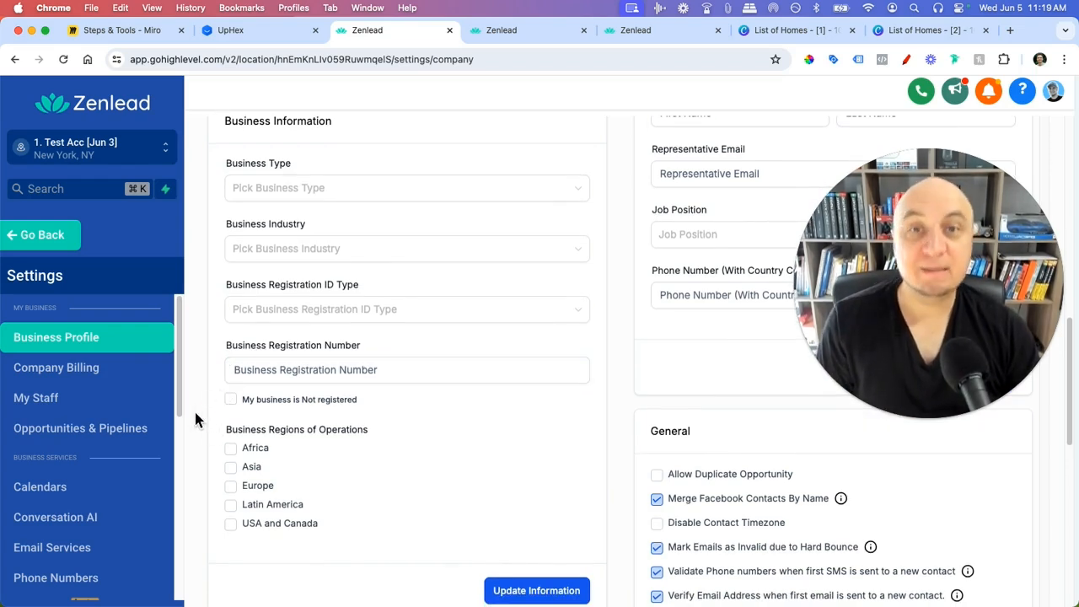
scroll(185, 409, "down", 1)
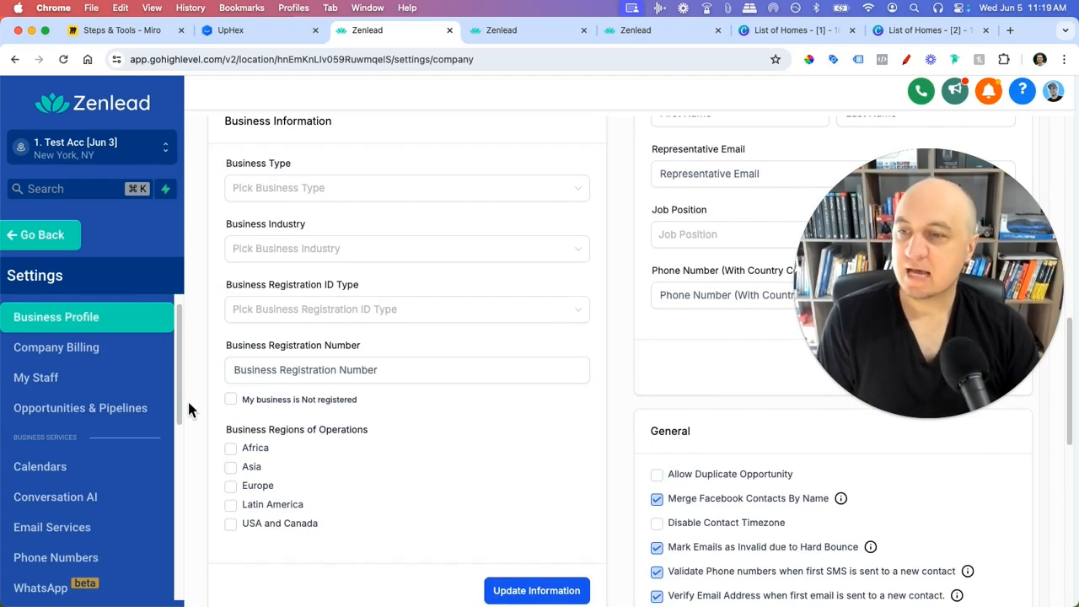
scroll(135, 447, "down", 10)
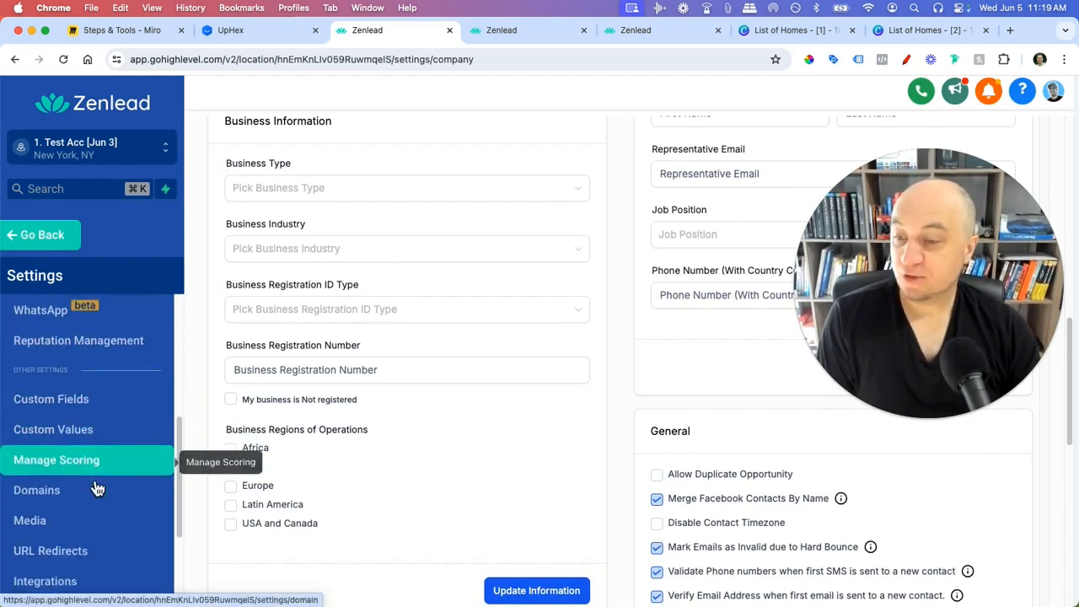
scroll(97, 489, "down", 5)
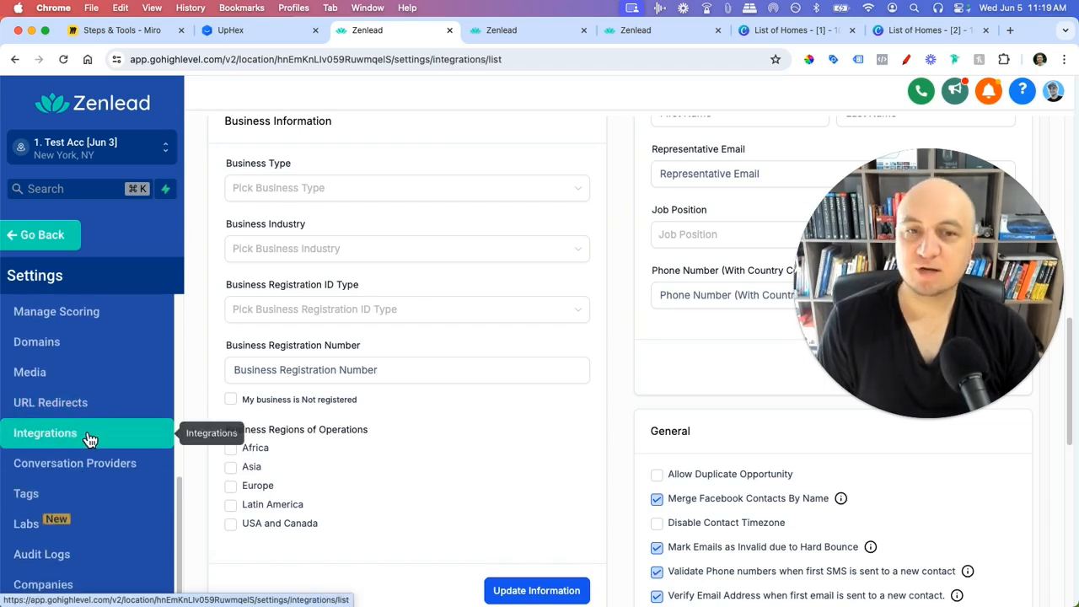
scroll(406, 424, "down", 1)
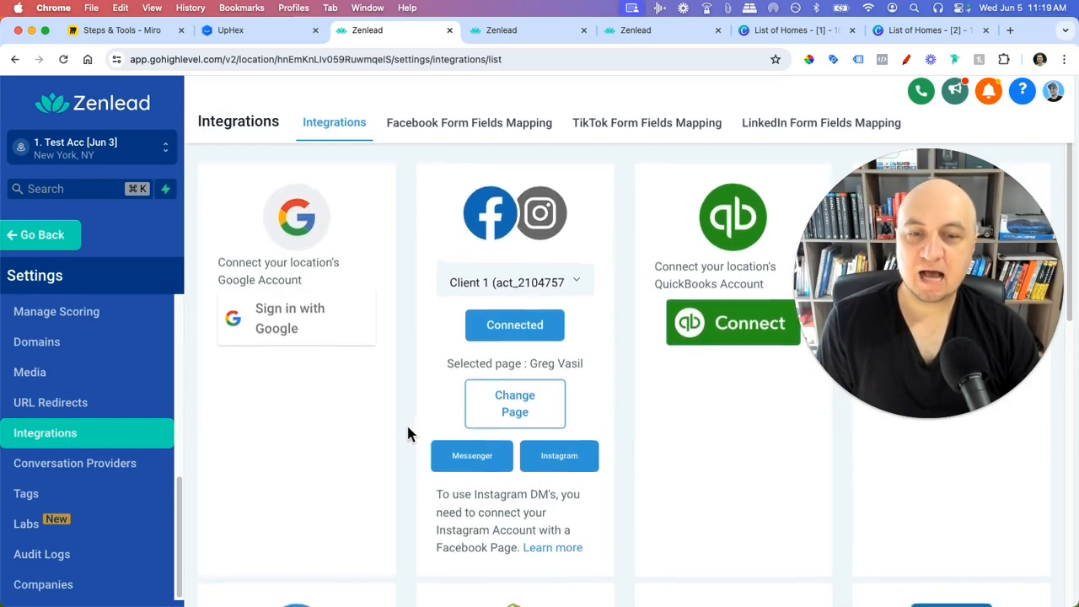
scroll(409, 433, "down", 1)
left_click(905, 60)
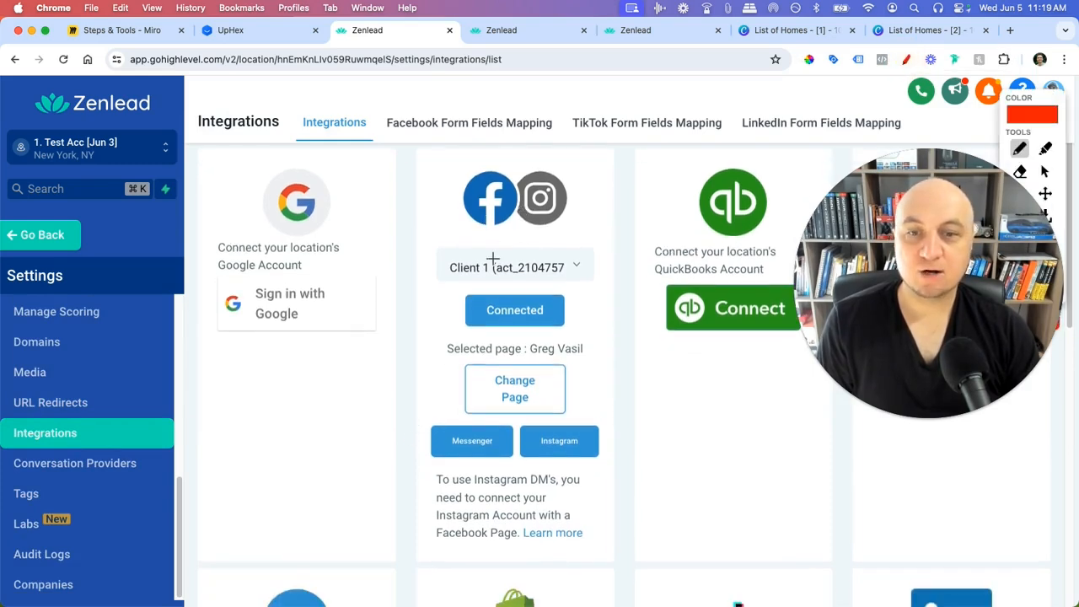
mouse_move(433, 349)
left_mouse_down()
mouse_move(610, 351)
mouse_move(493, 337)
left_mouse_up()
left_click_drag(508, 424, 555, 401)
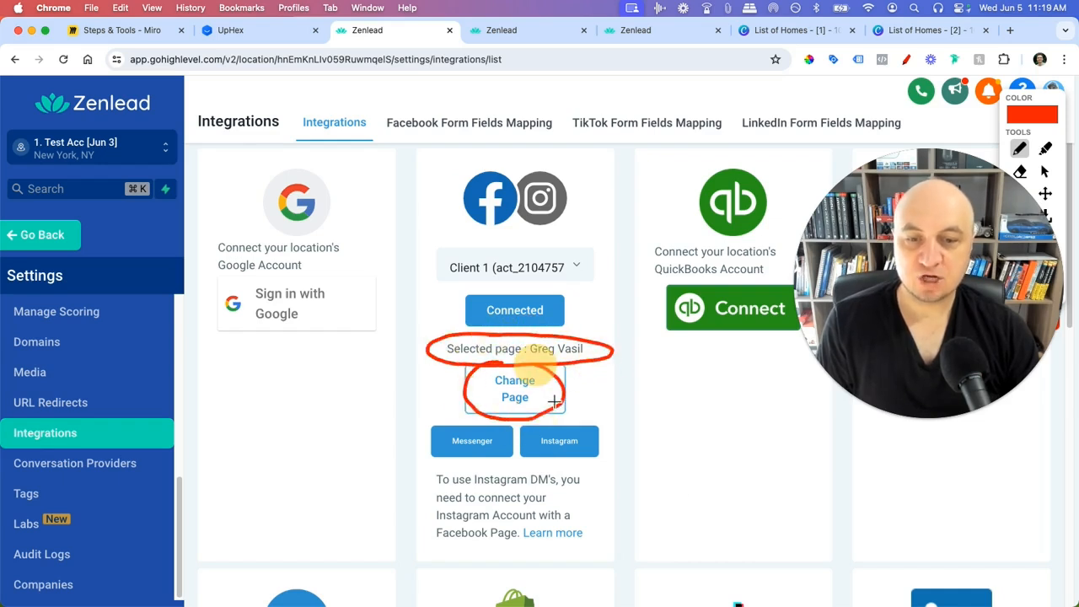
mouse_move(489, 256)
left_mouse_down()
mouse_move(429, 251)
mouse_move(536, 311)
mouse_move(533, 234)
mouse_move(488, 263)
left_mouse_up()
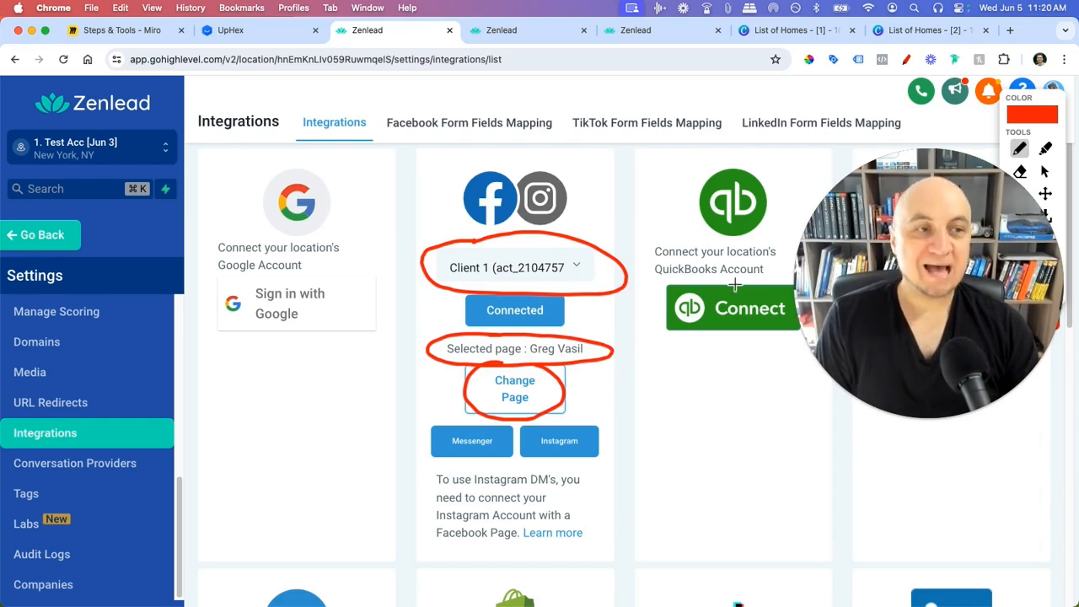
key("Escape")
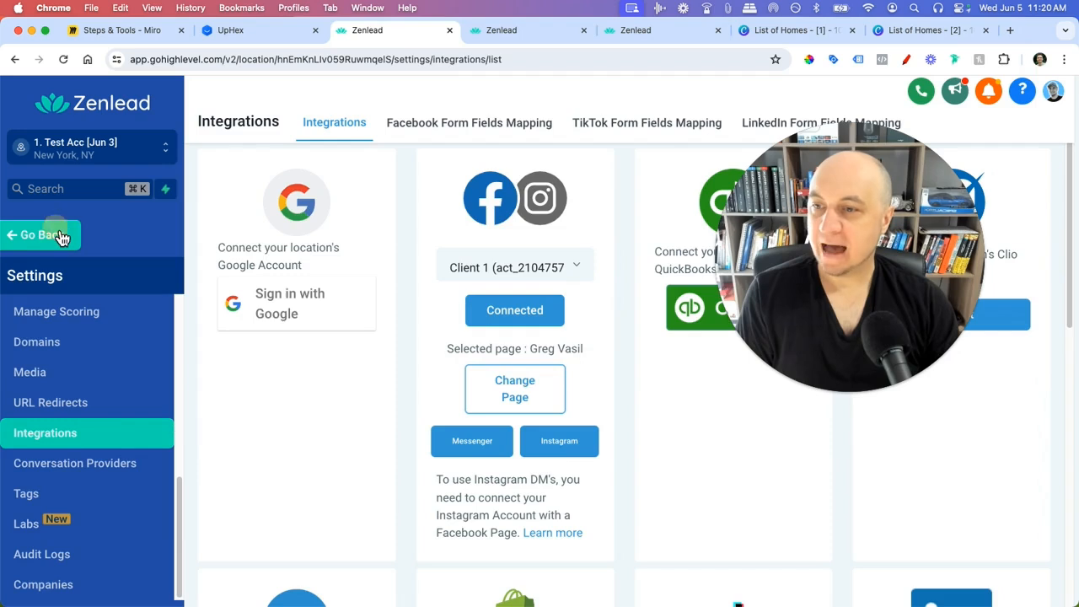
left_click(60, 238)
- Open the restricted client's Facebook Ads dashboard in Zenlead, briefly checking the UpHex tab
scroll(85, 506, "down", 2)
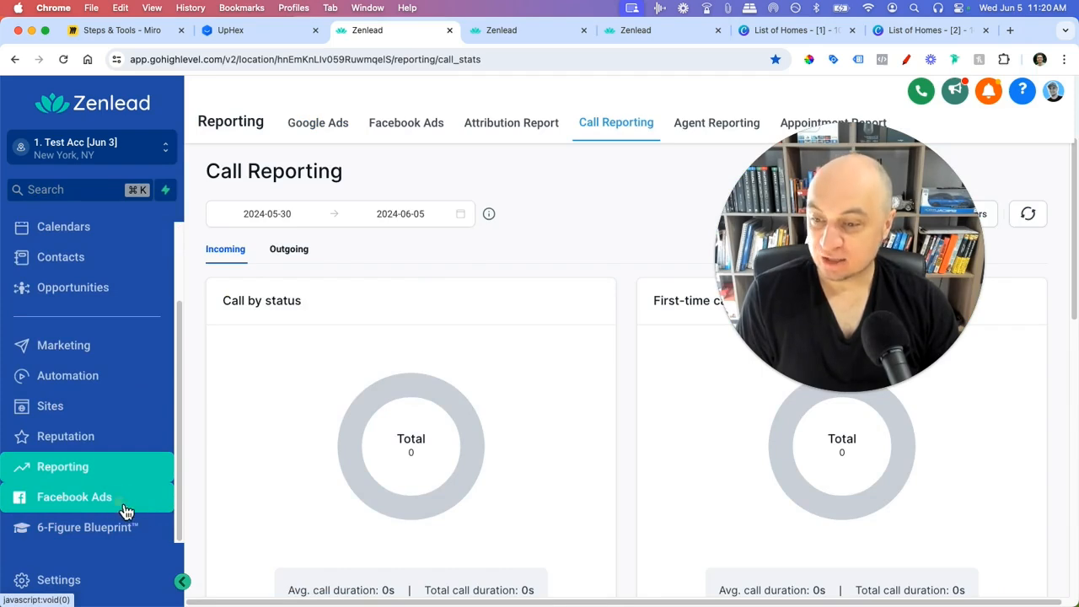
left_click(125, 511)
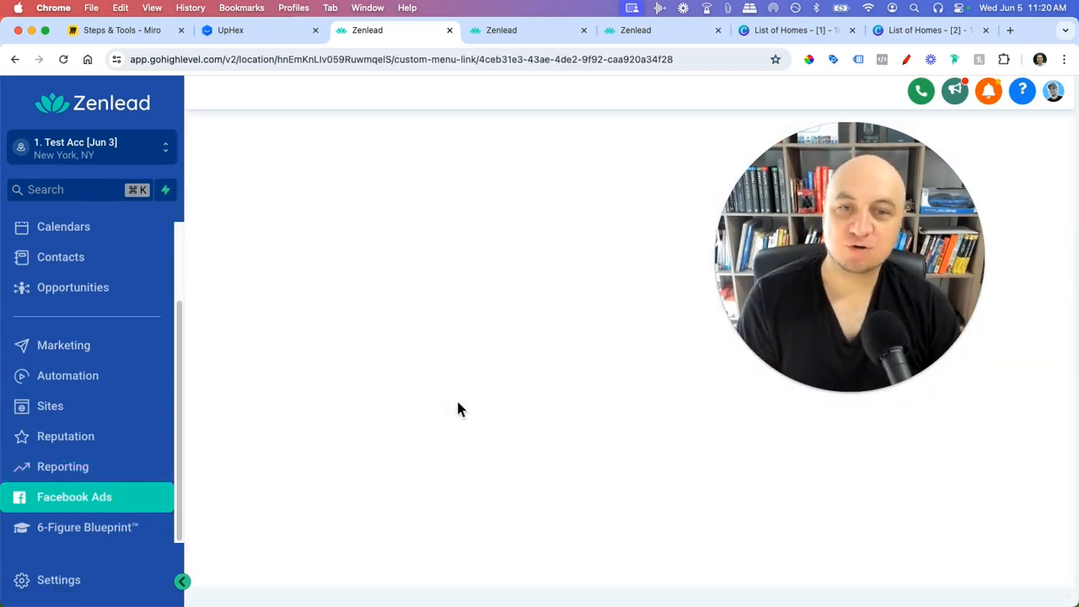
left_click_drag(885, 258, 962, 255)
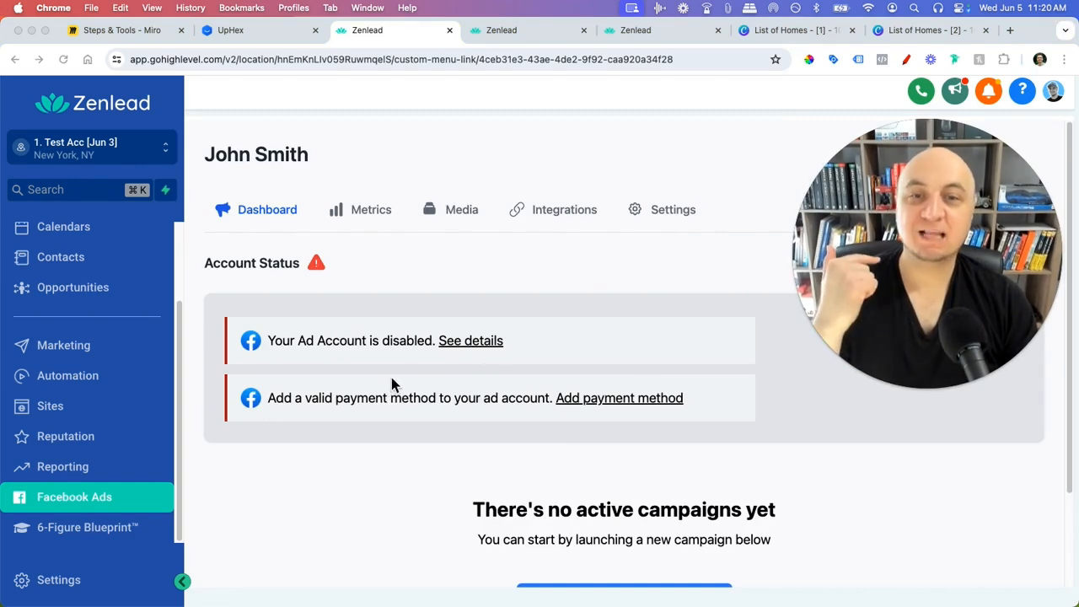
left_click(283, 34)
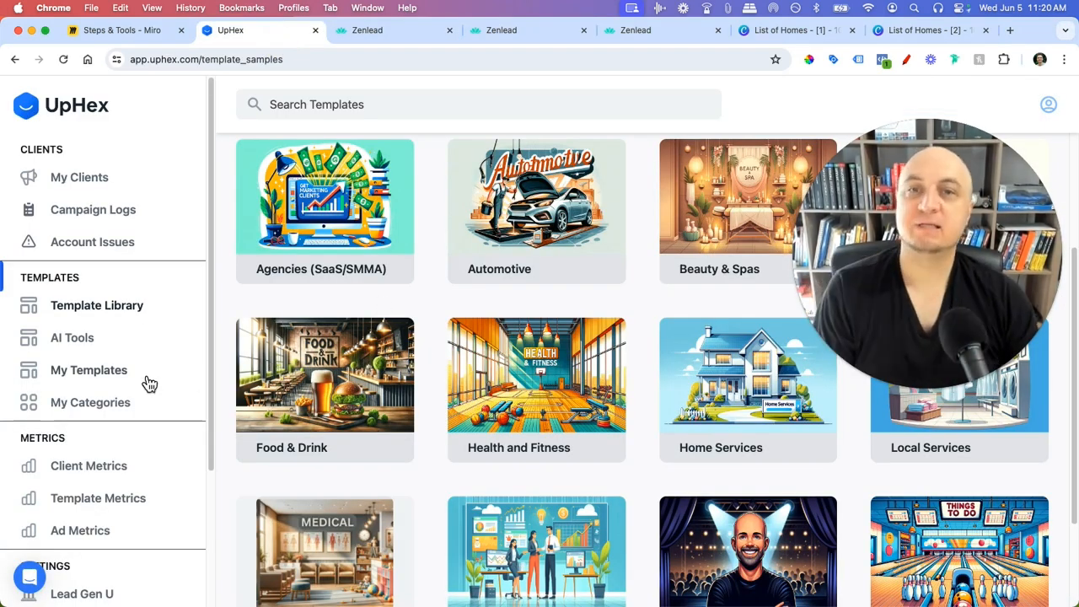
left_click(366, 38)
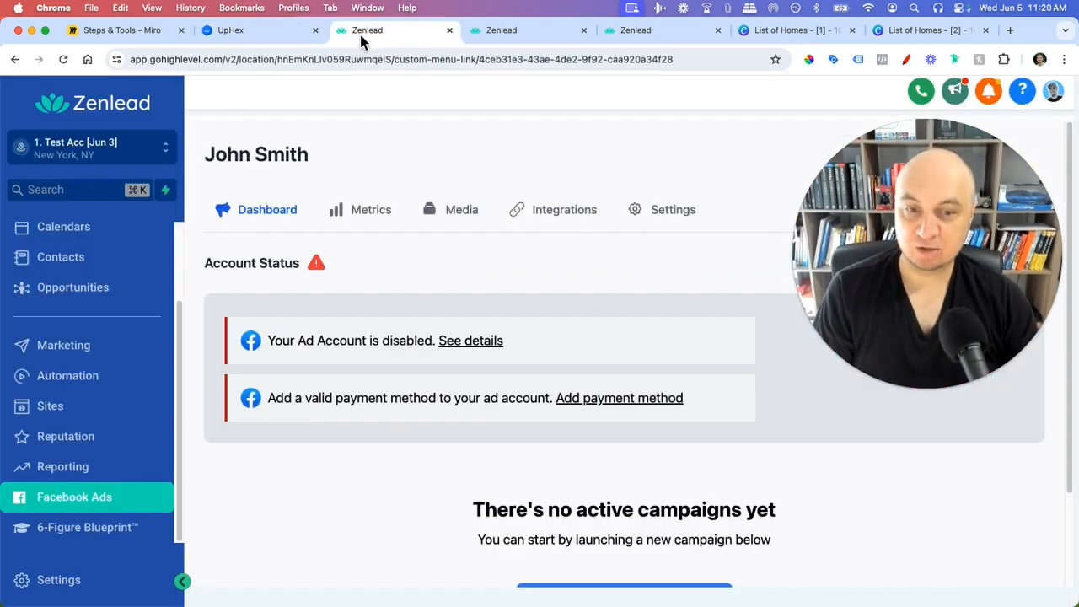
left_click_drag(854, 290, 830, 268)
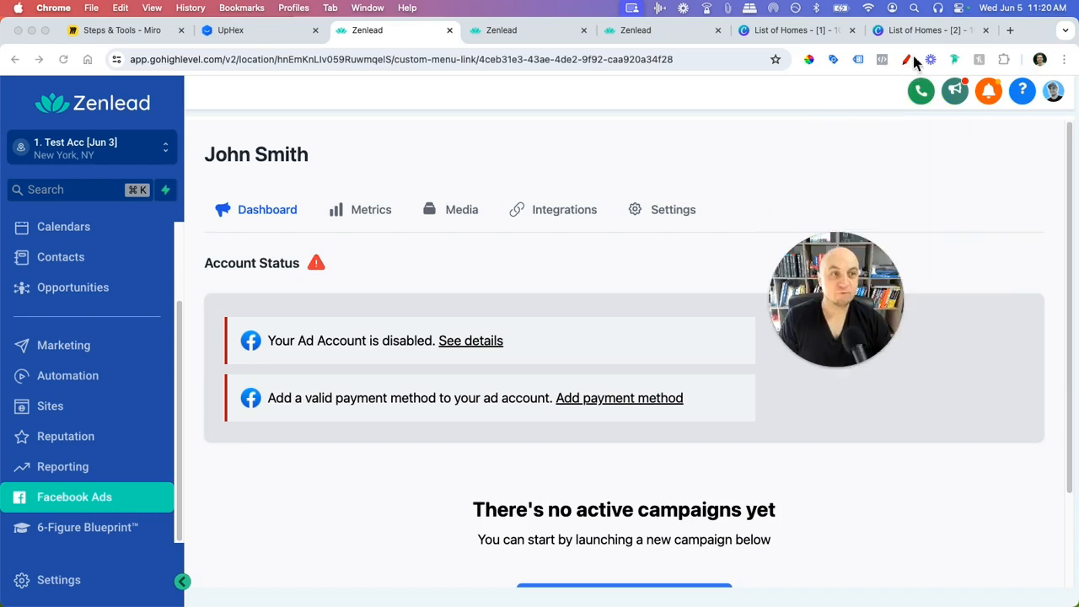
- With the pen extension, tick the payment-method and disabled-account warnings in red, then switch to UpHex
left_click(908, 61)
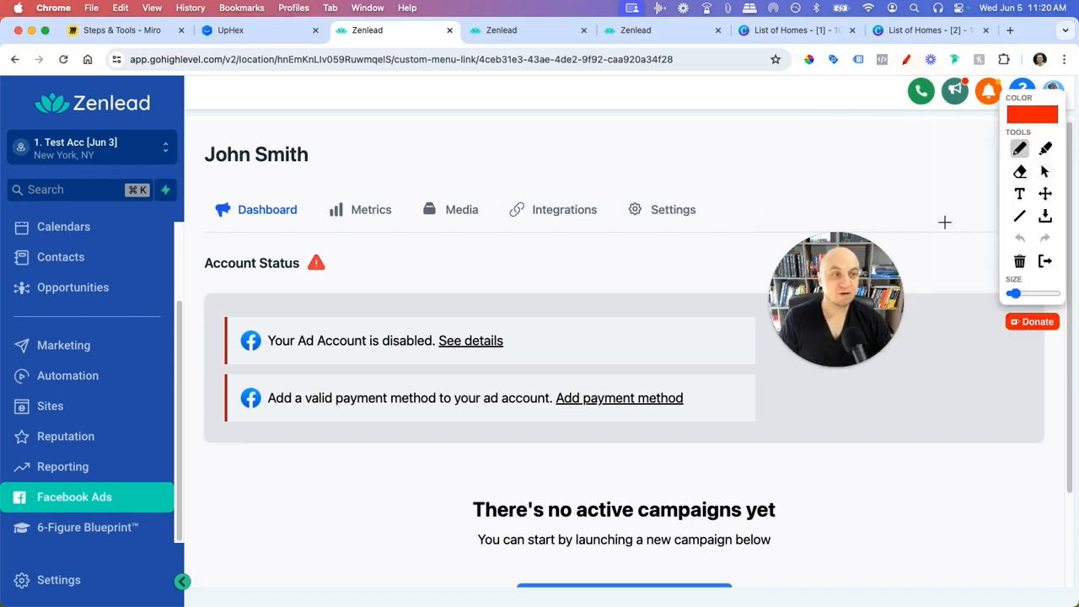
left_click_drag(700, 398, 724, 392)
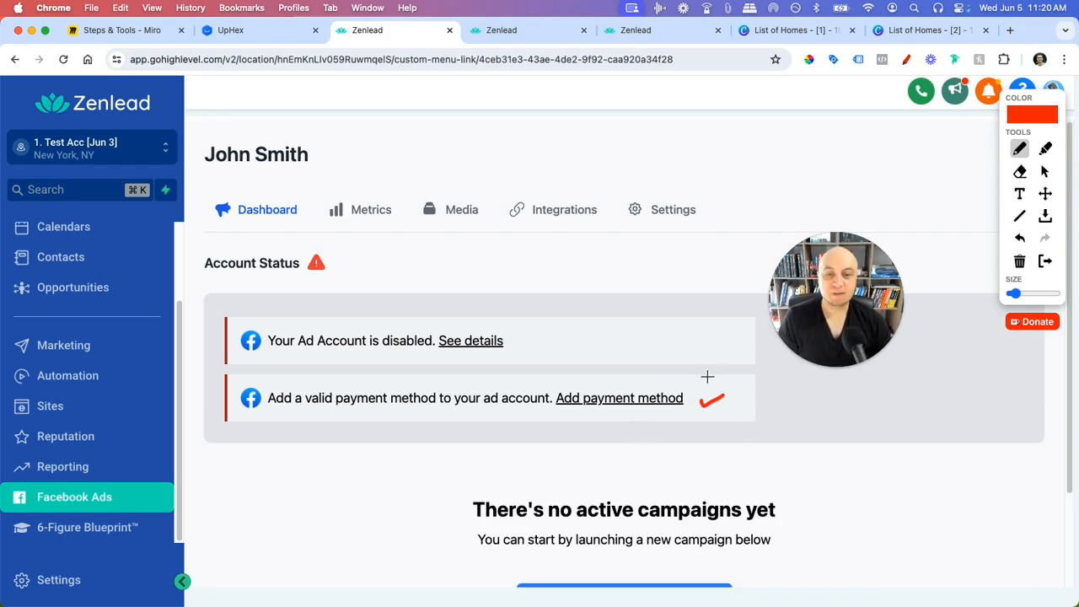
left_click_drag(536, 337, 563, 334)
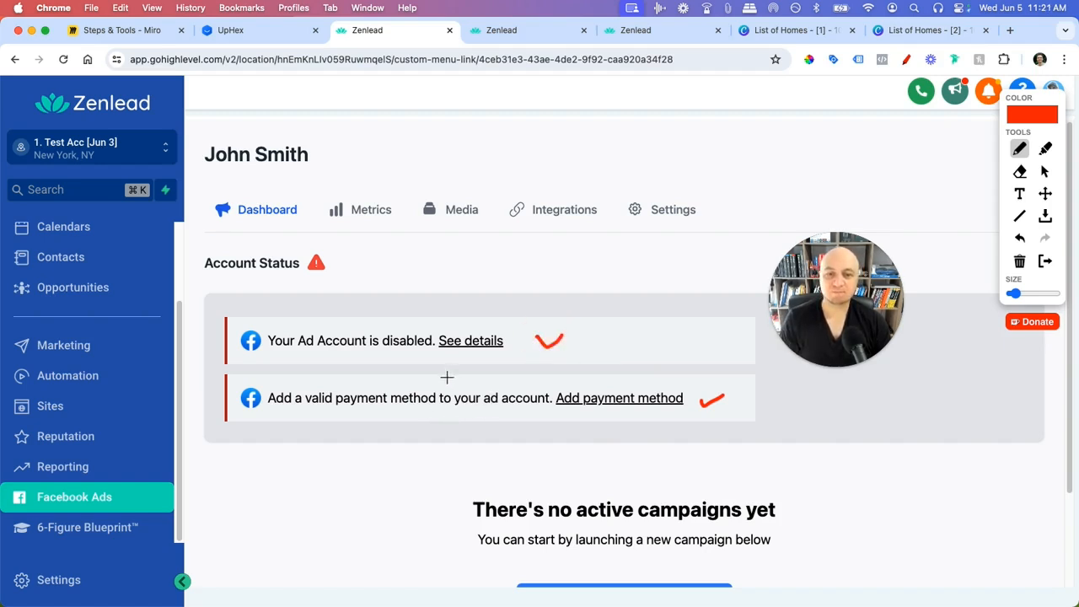
left_click(255, 32)
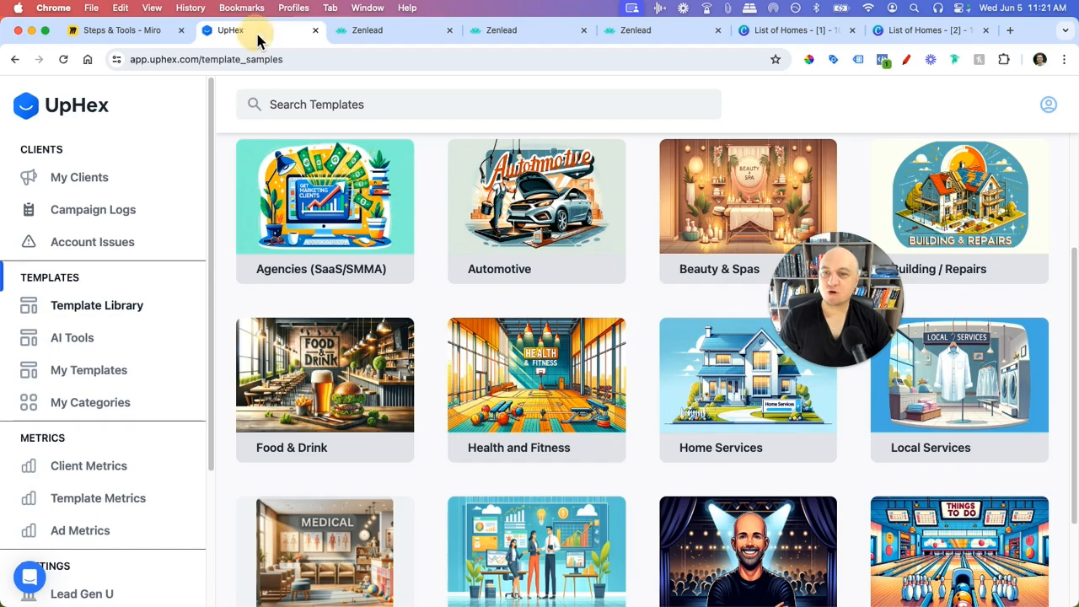
- Review UpHex's five-client list (one restricted, four all good), then return to Zenlead
left_click(91, 189)
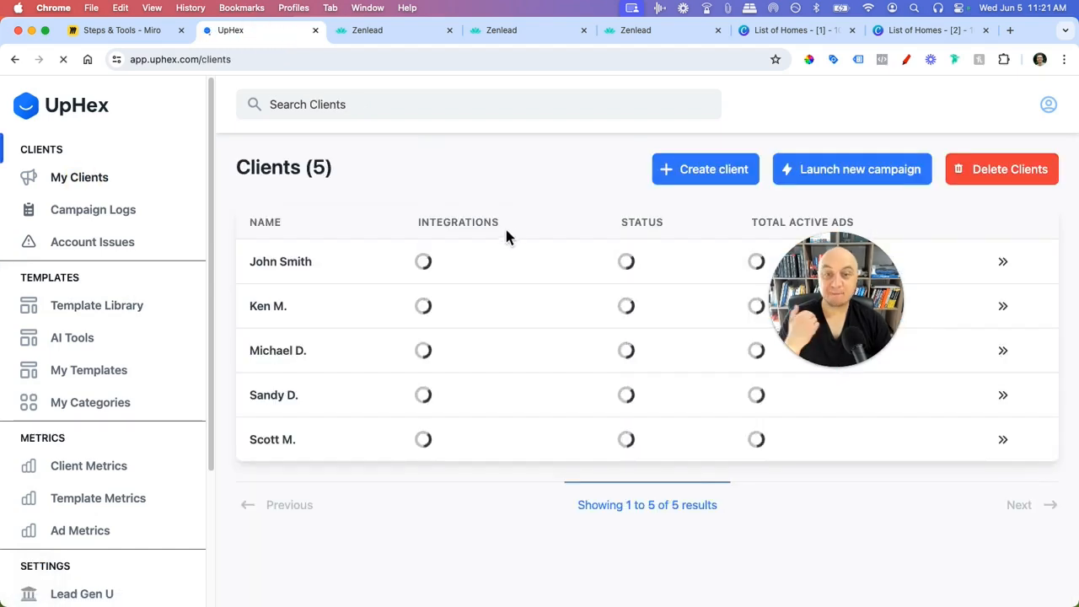
left_click_drag(855, 306, 896, 450)
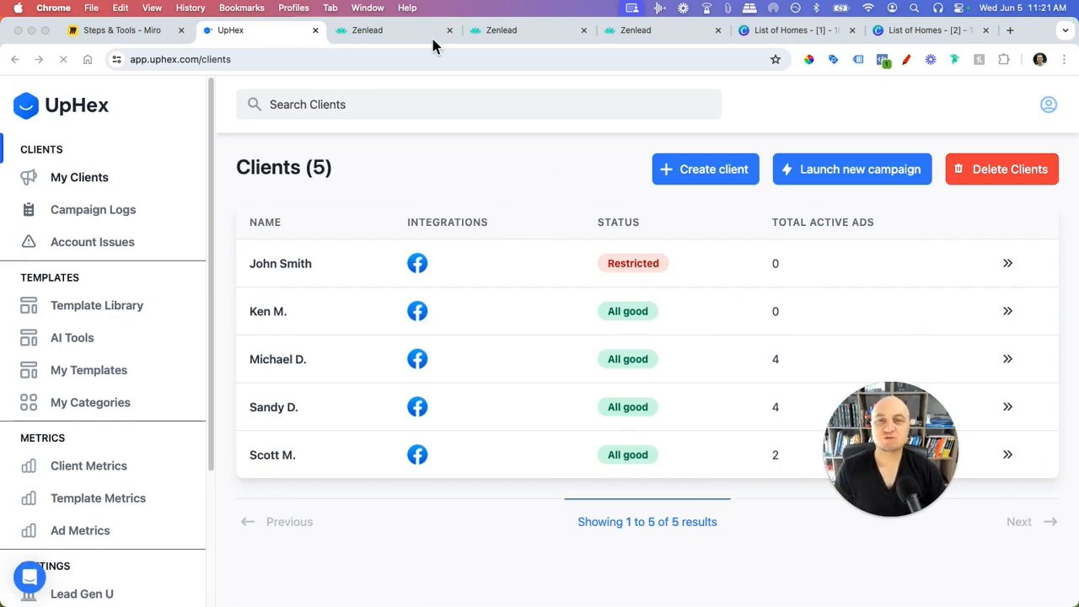
left_click(391, 29)
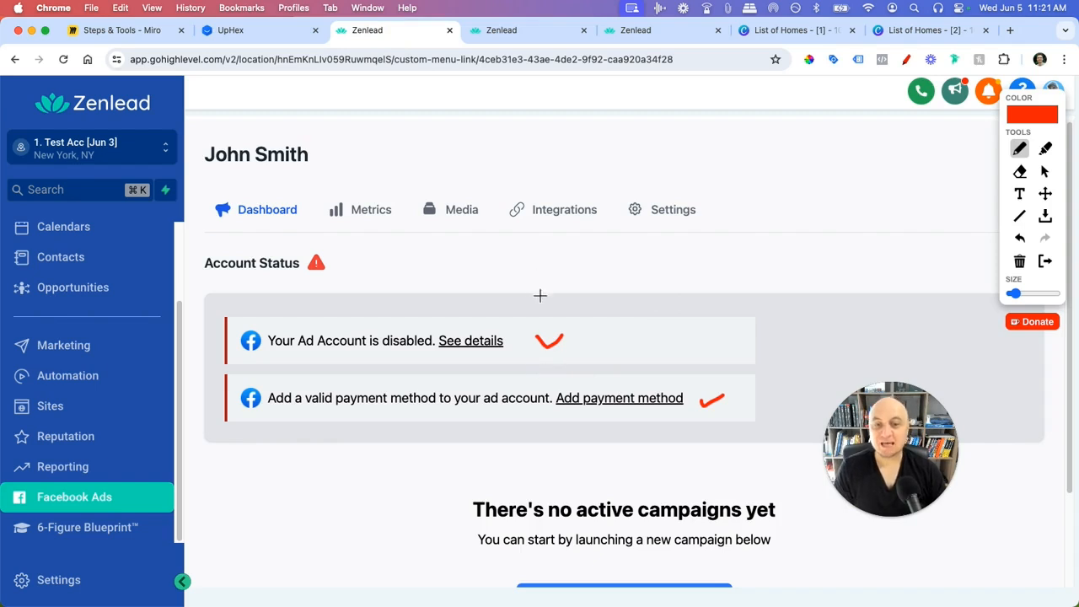
- Add red check marks above the disabled-account warning and next to Account Status
left_click_drag(538, 299, 563, 289)
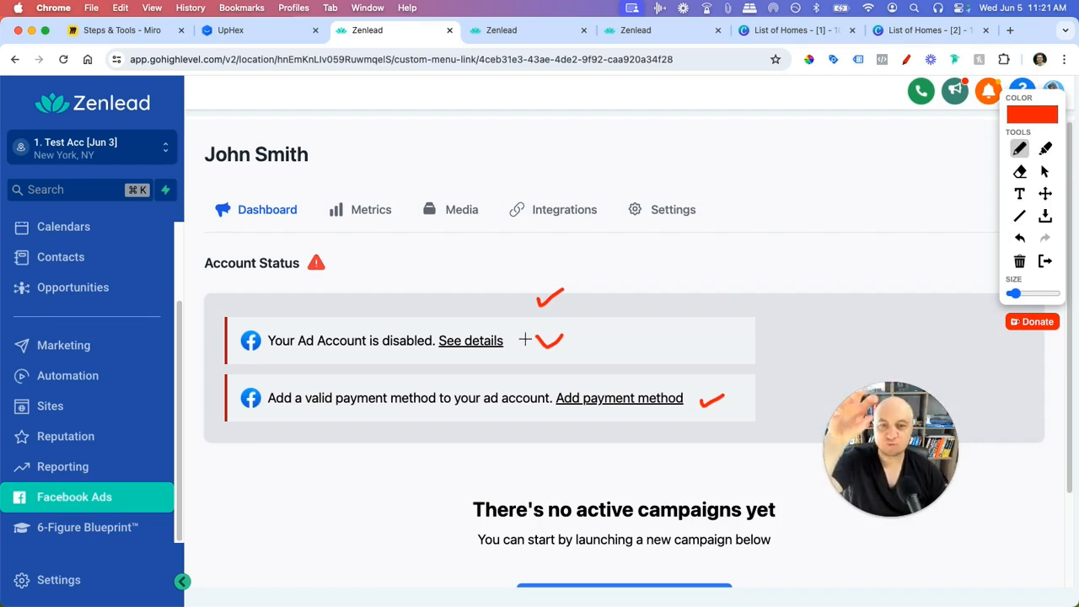
left_click_drag(538, 267, 576, 254)
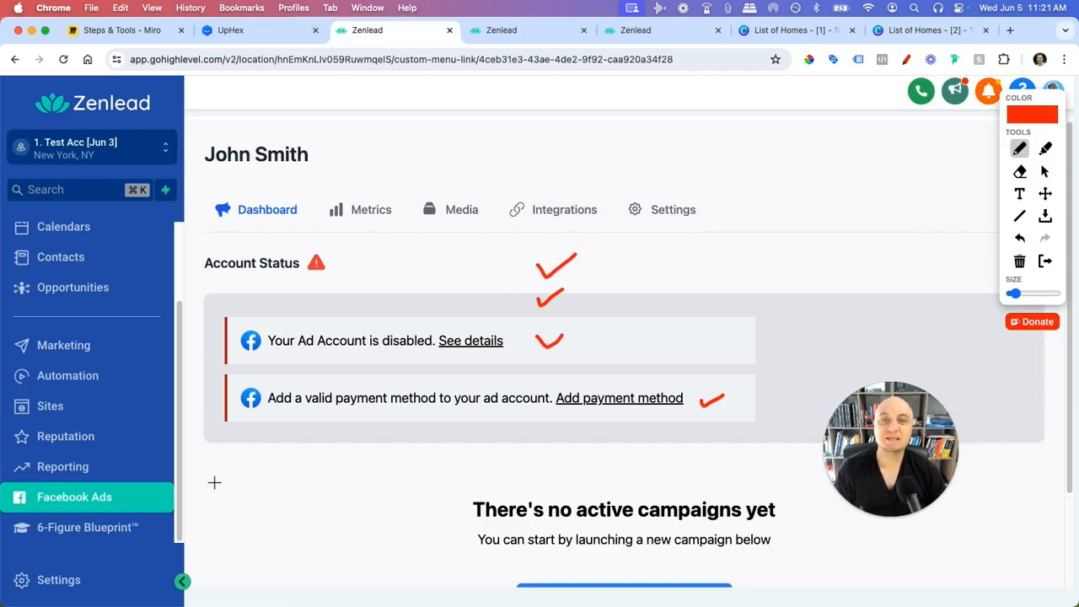
left_click(508, 35)
- Open the other sub-account's All good Facebook Ads dashboard, comparing it with the restricted one
left_click(394, 30)
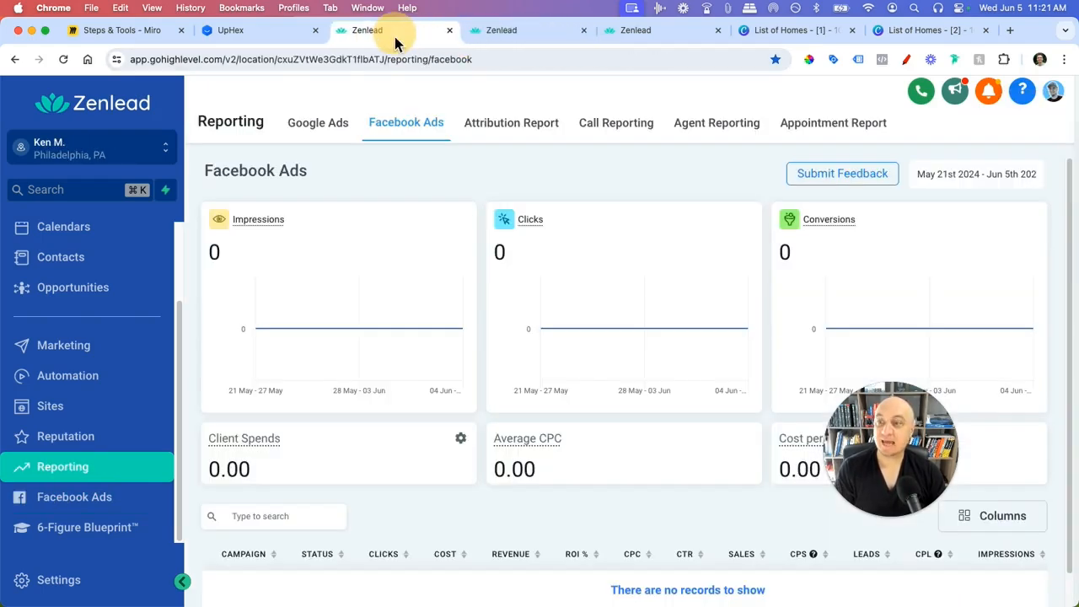
left_click(144, 510)
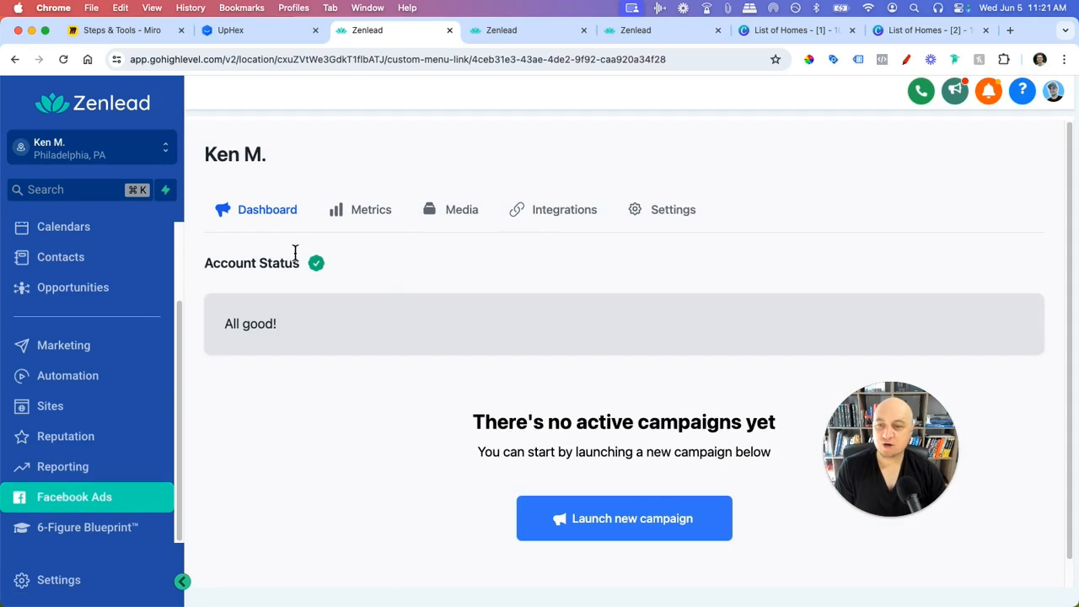
left_click(489, 32)
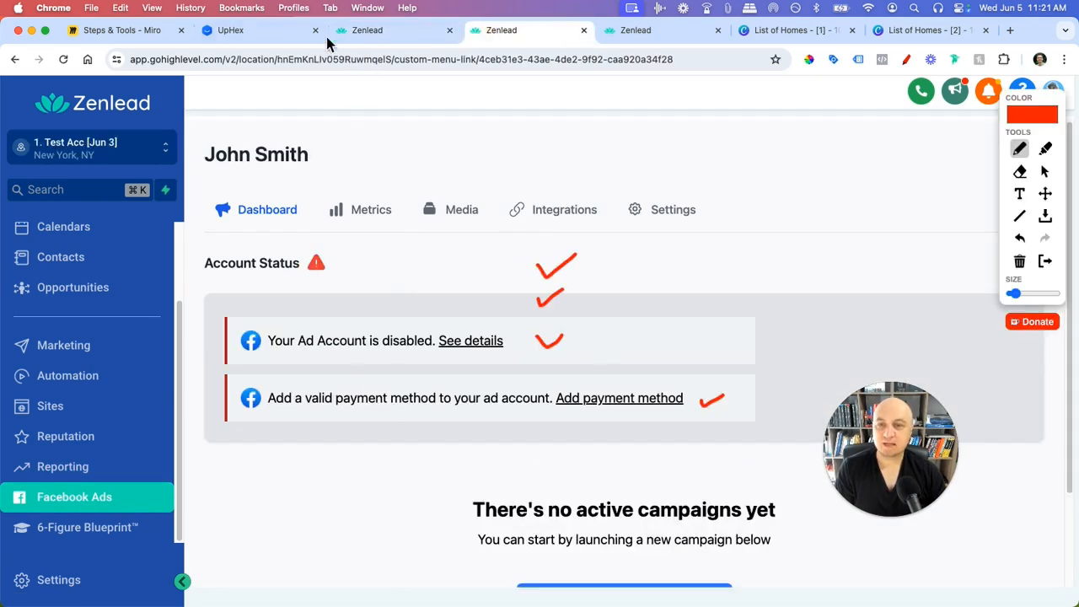
left_click(368, 39)
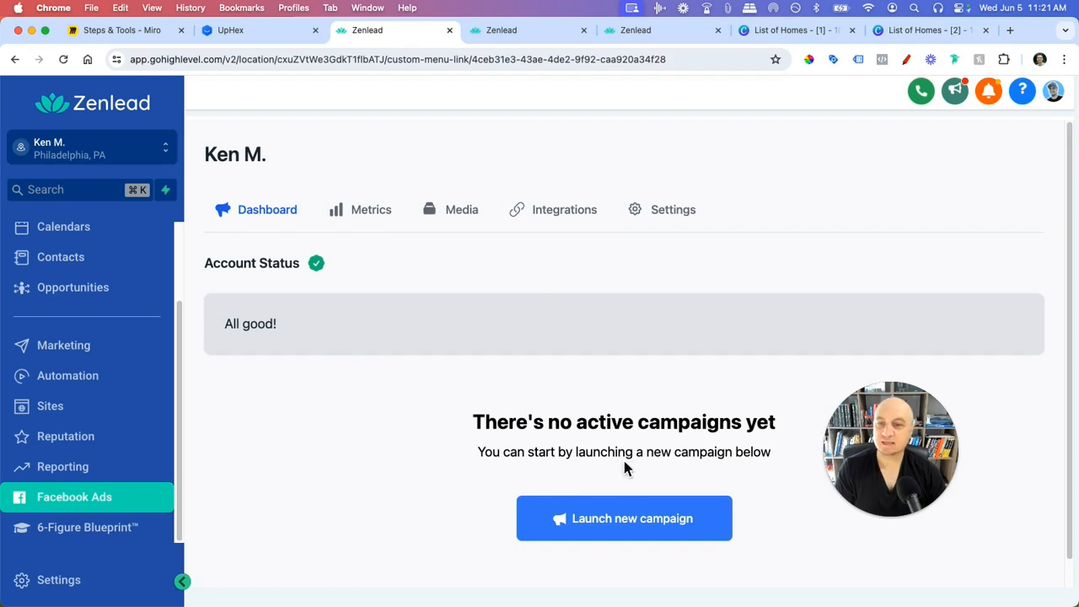
- Launch a new Facebook campaign for the healthy client up to the template categories, then switch to UpHex
left_click(646, 534)
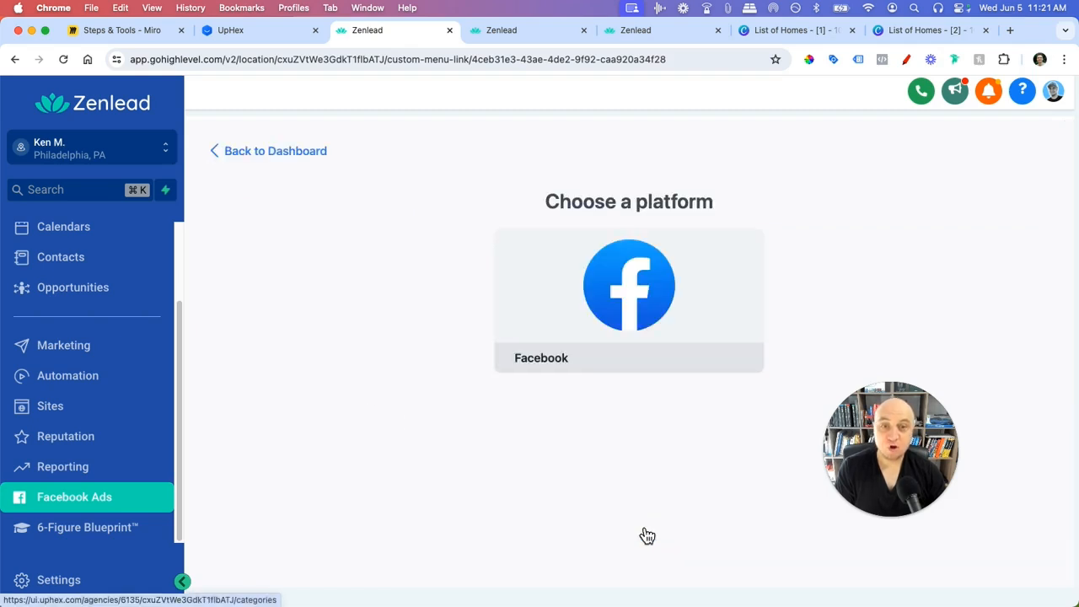
left_click(638, 310)
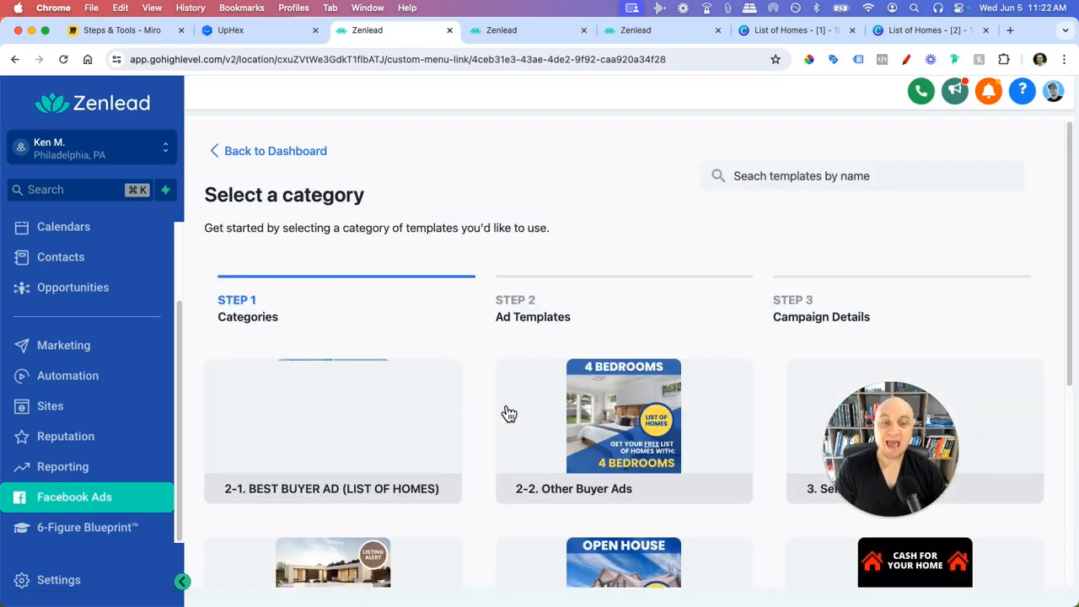
scroll(508, 409, "down", 5)
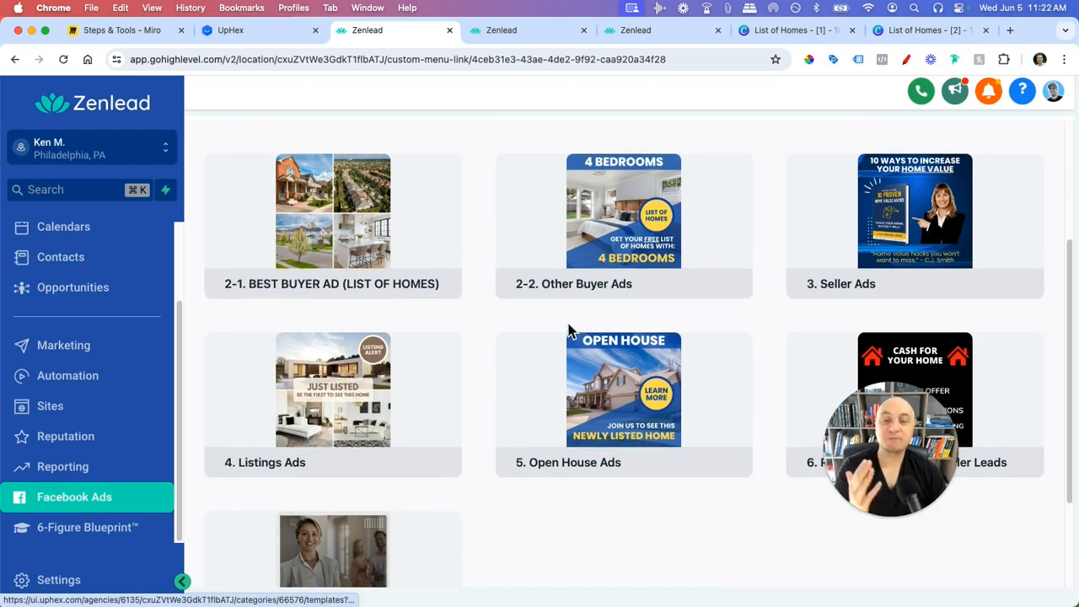
left_click(237, 36)
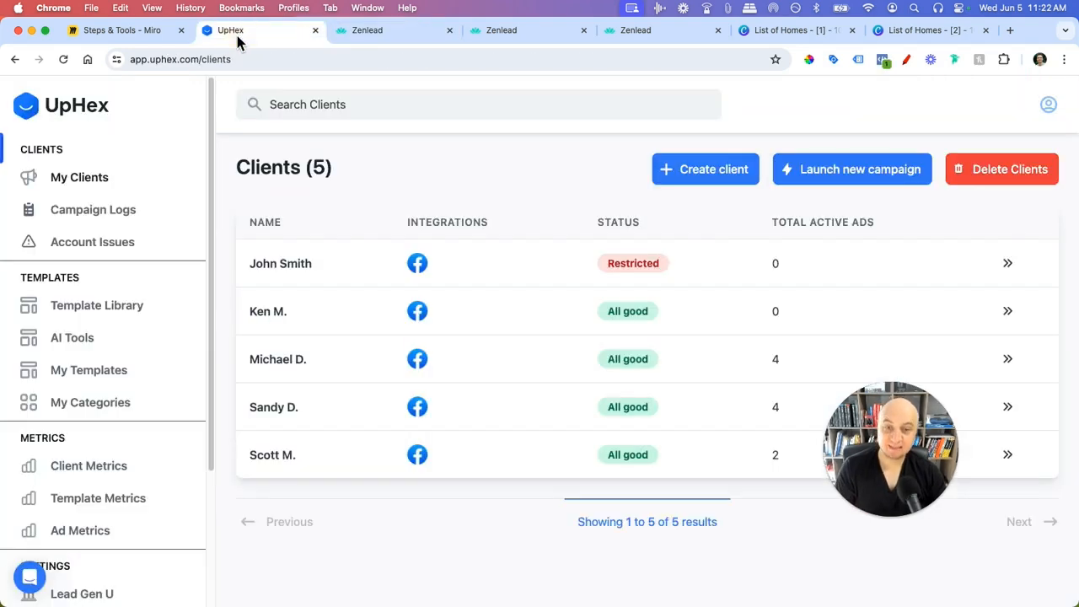
- Flip between UpHex and Zenlead tabs to compare template categories and the restricted client's dashboard
left_click(403, 34)
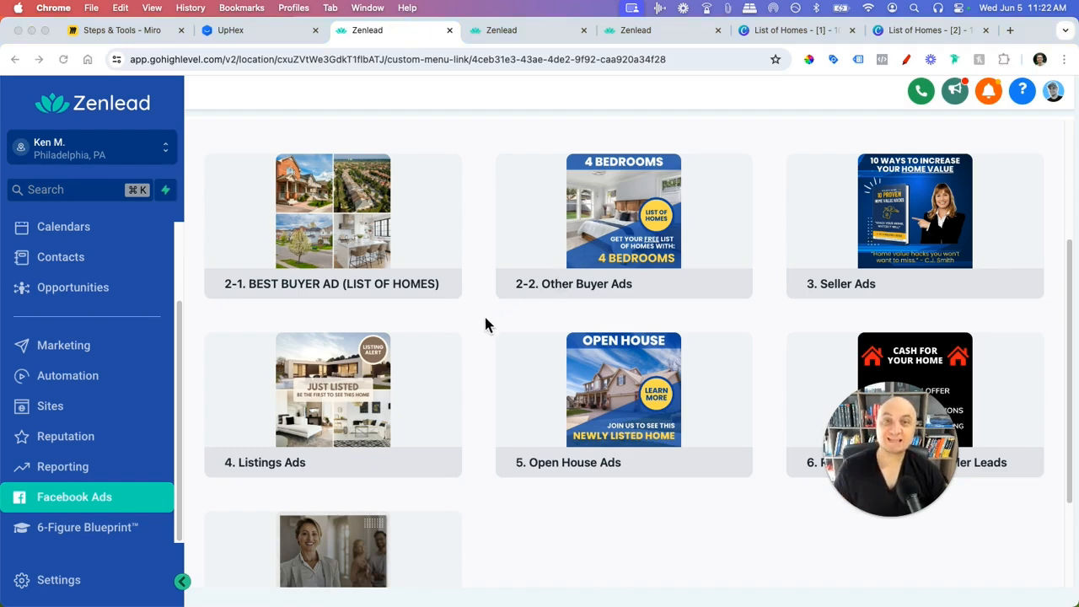
left_click(250, 35)
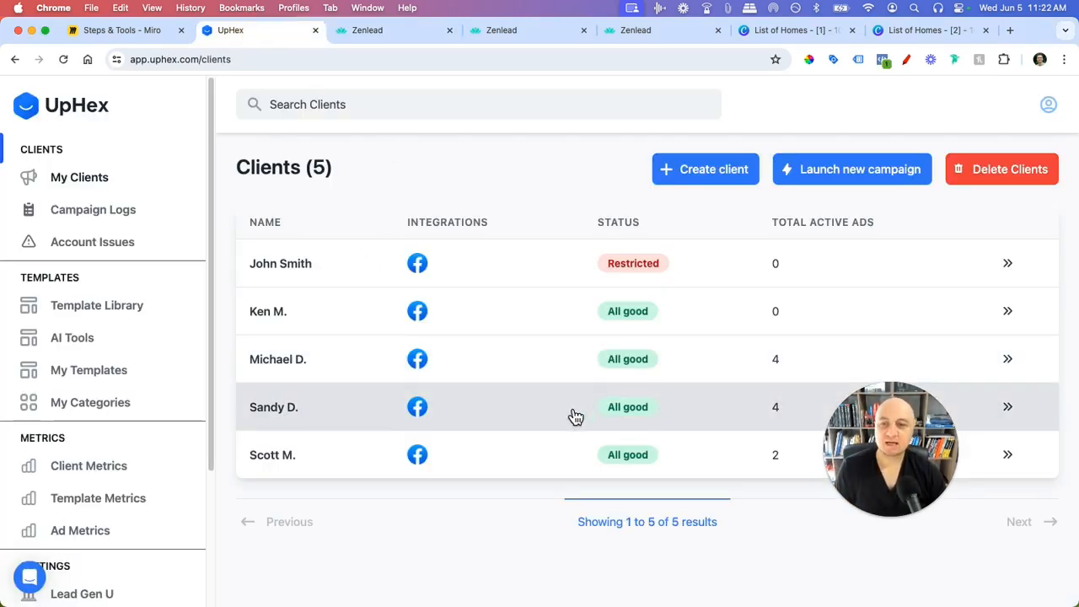
left_click(390, 34)
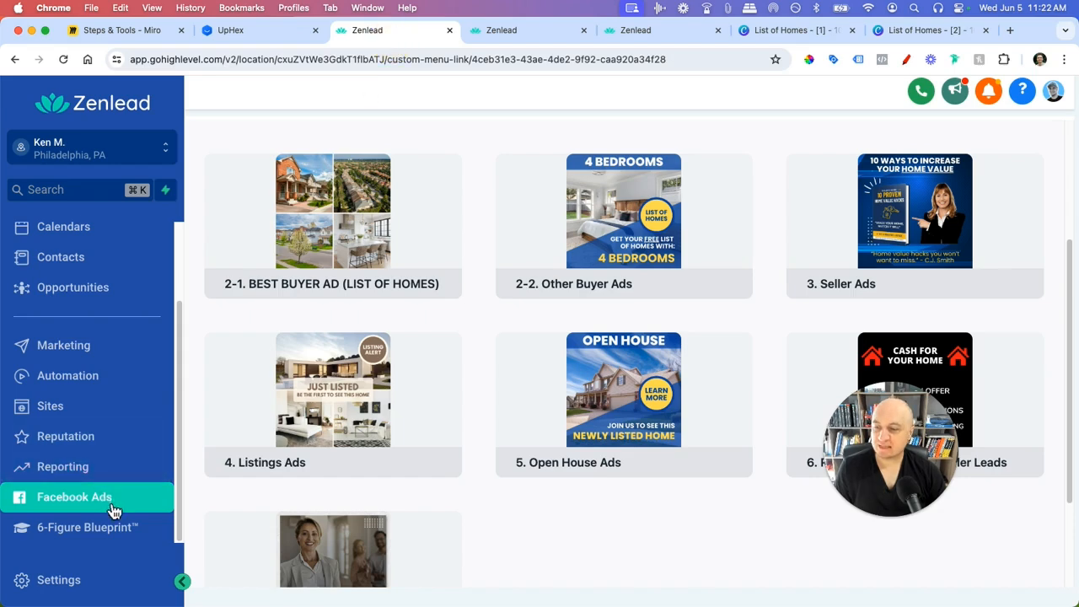
key("ctrl+Tab")
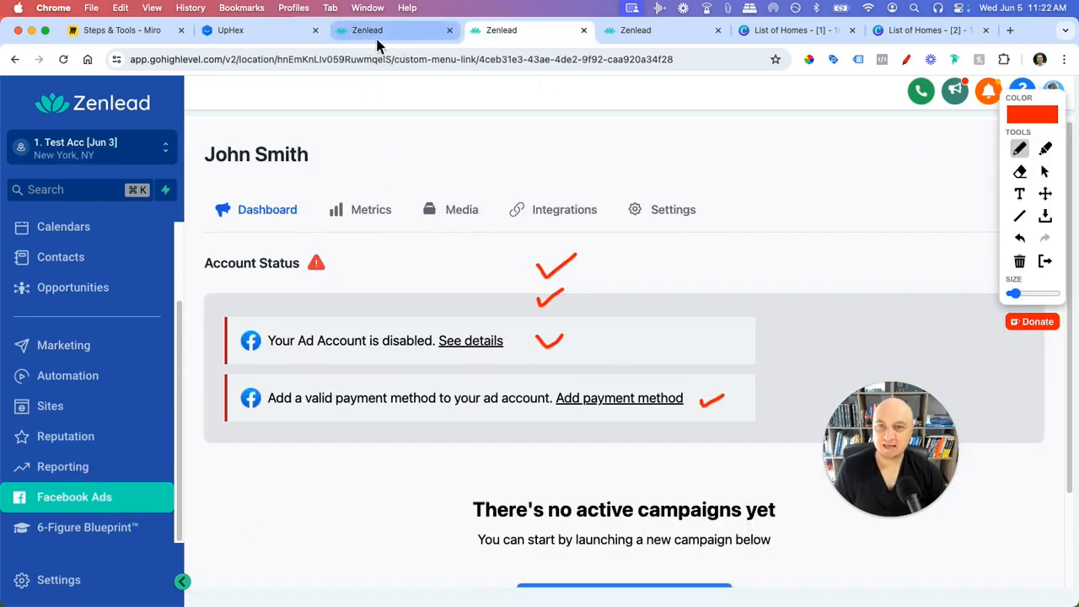
- Back in UpHex, reload My Clients and go to the Template Library
left_click(246, 30)
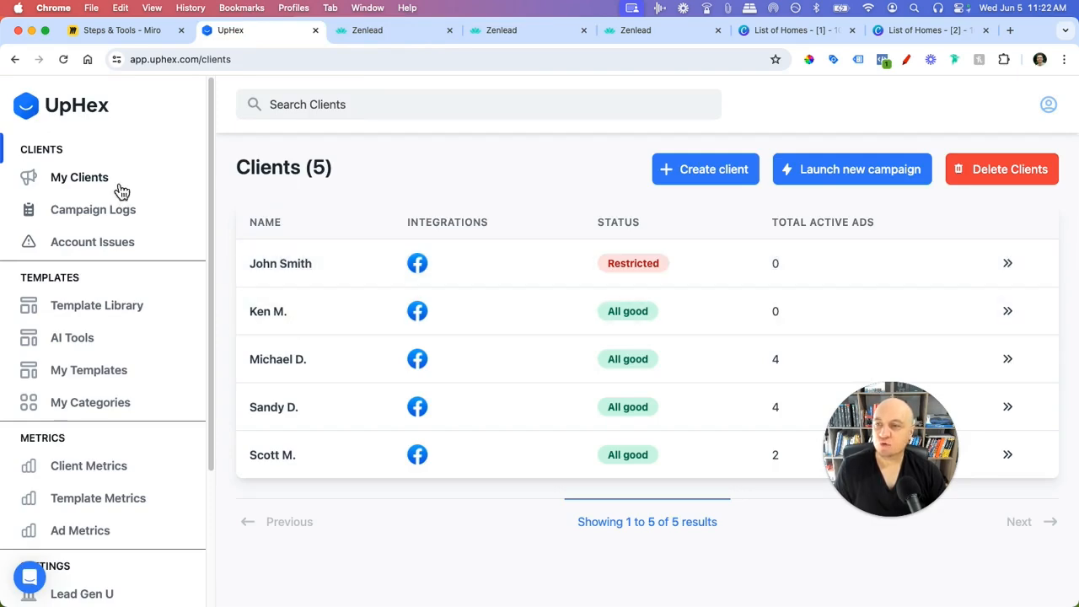
left_click(72, 180)
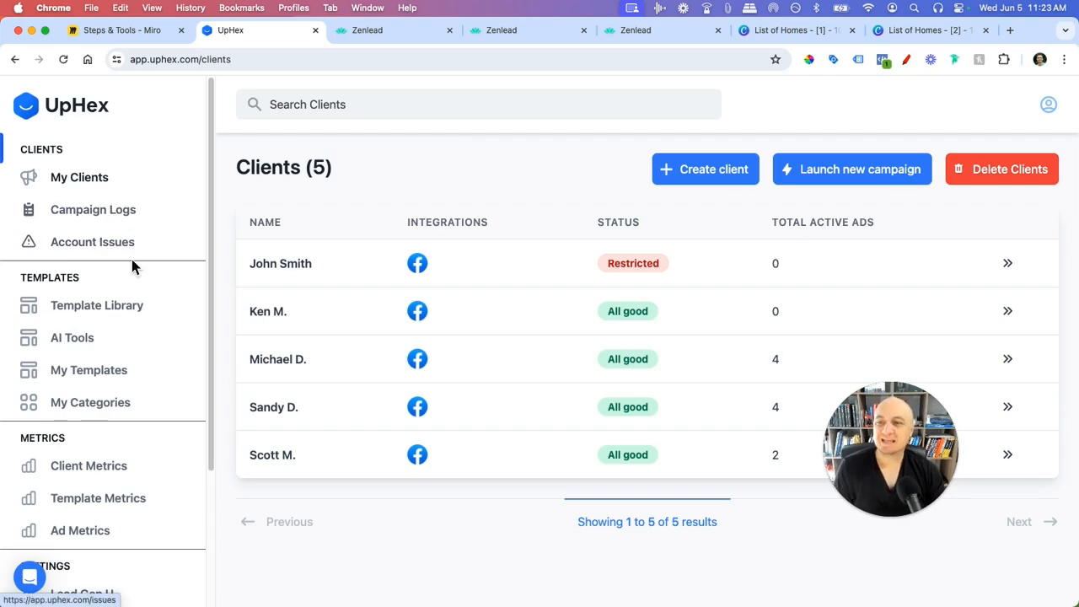
left_click(131, 319)
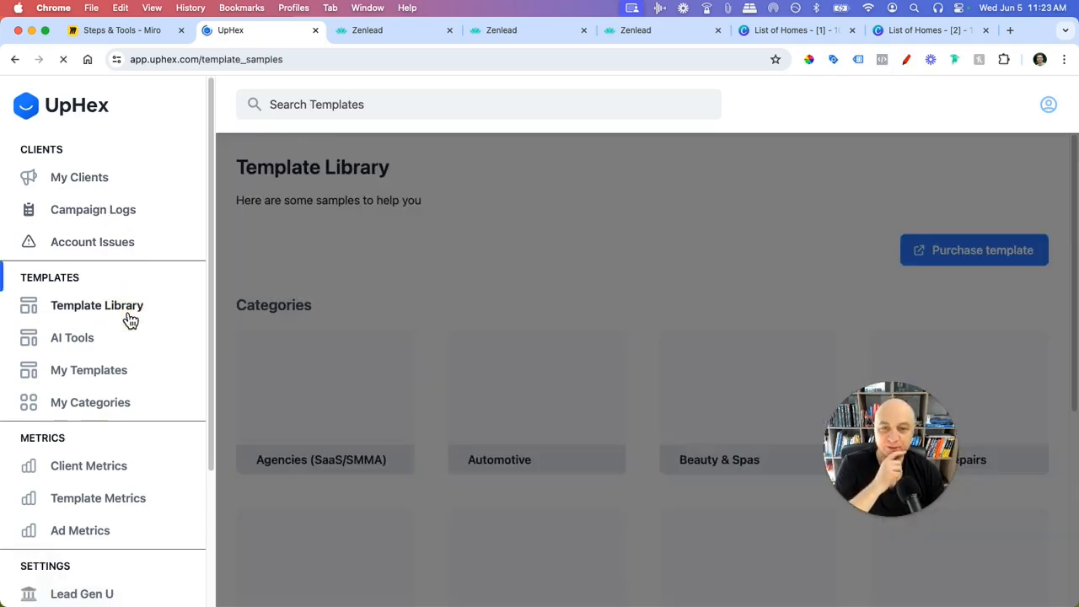
- Open Automotive, then Auto Cleaning, and browse its car wash ad templates
scroll(590, 397, "down", 5)
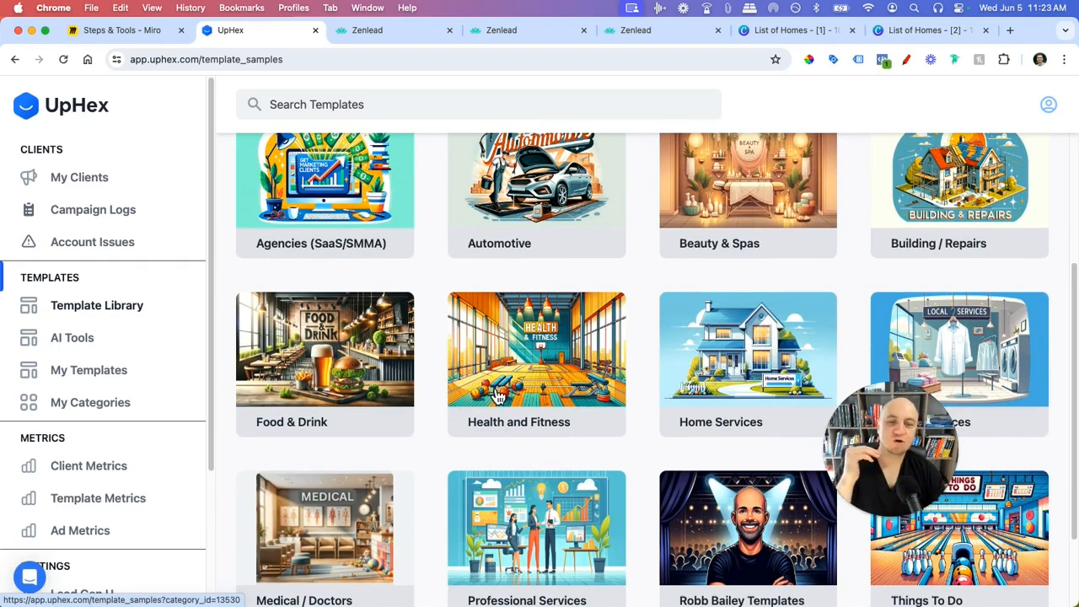
scroll(493, 388, "up", 1)
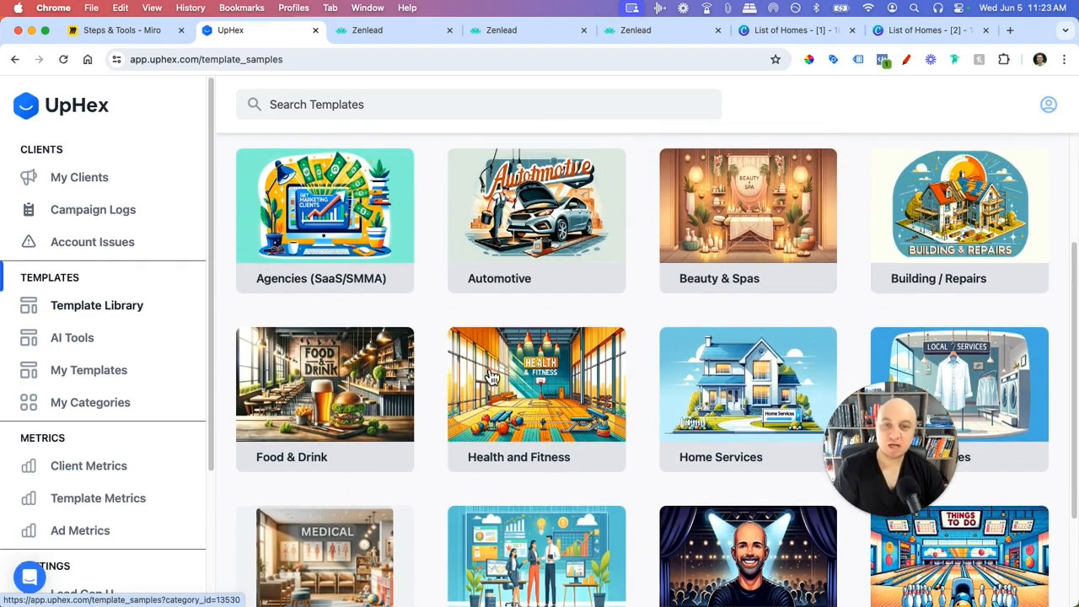
left_click(529, 238)
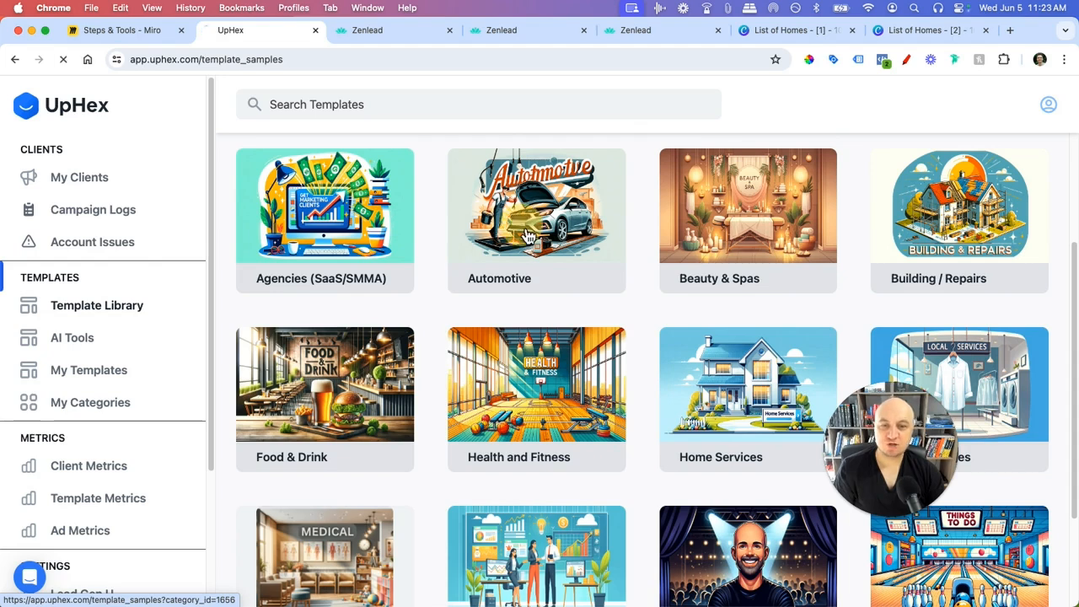
scroll(510, 368, "down", 3)
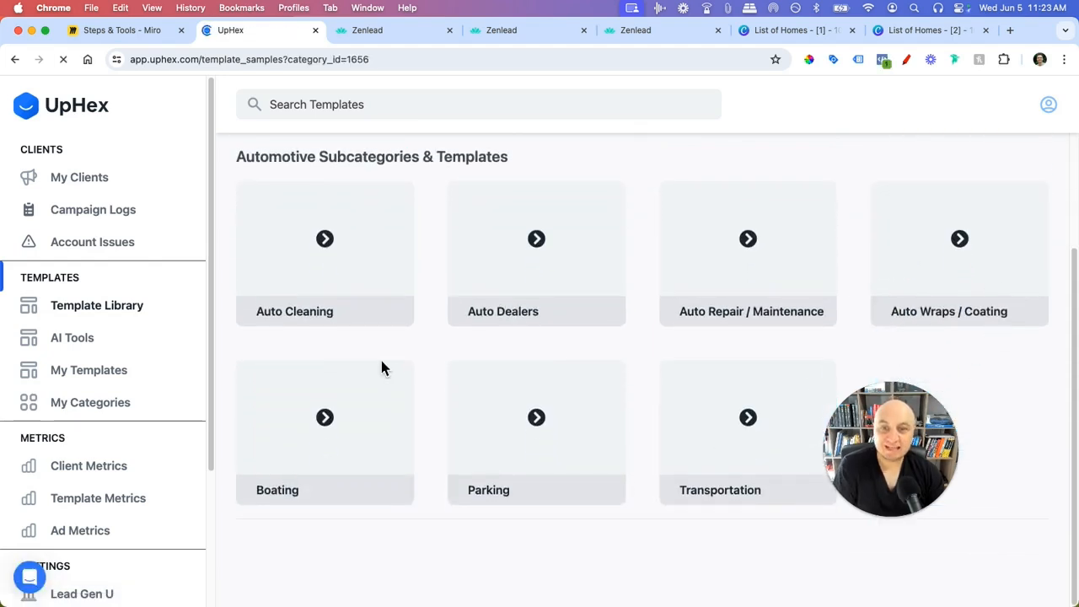
left_click(321, 316)
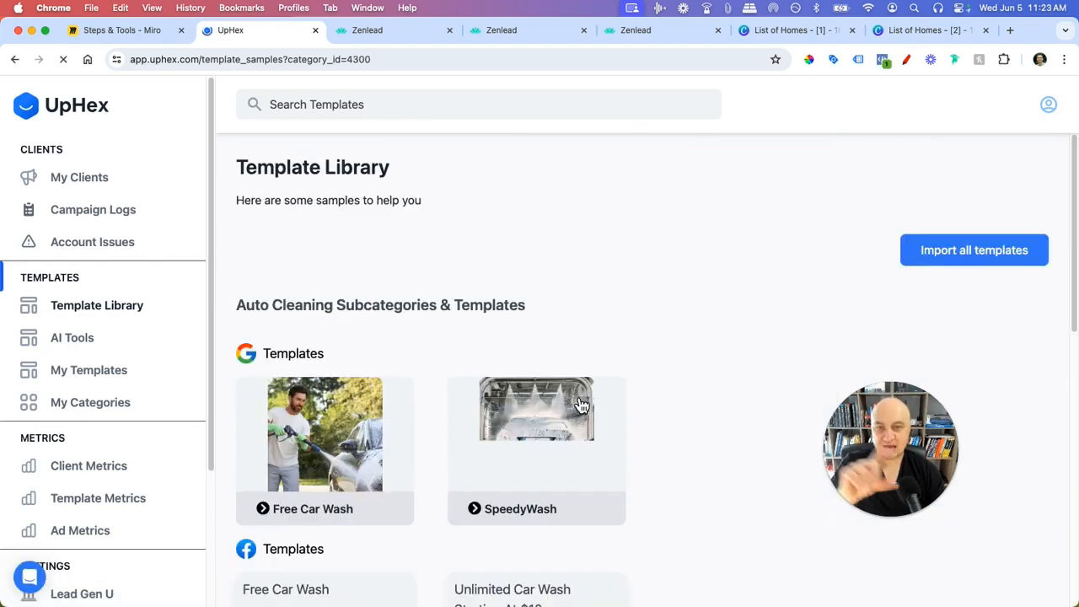
scroll(574, 433, "down", 3)
scroll(326, 422, "down", 5)
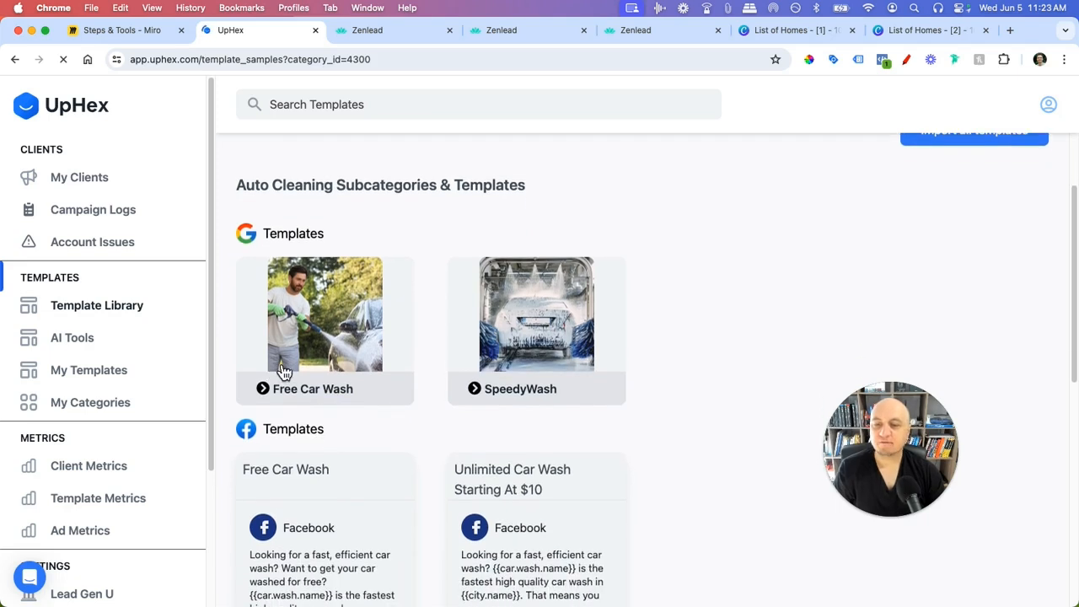
scroll(506, 431, "down", 2)
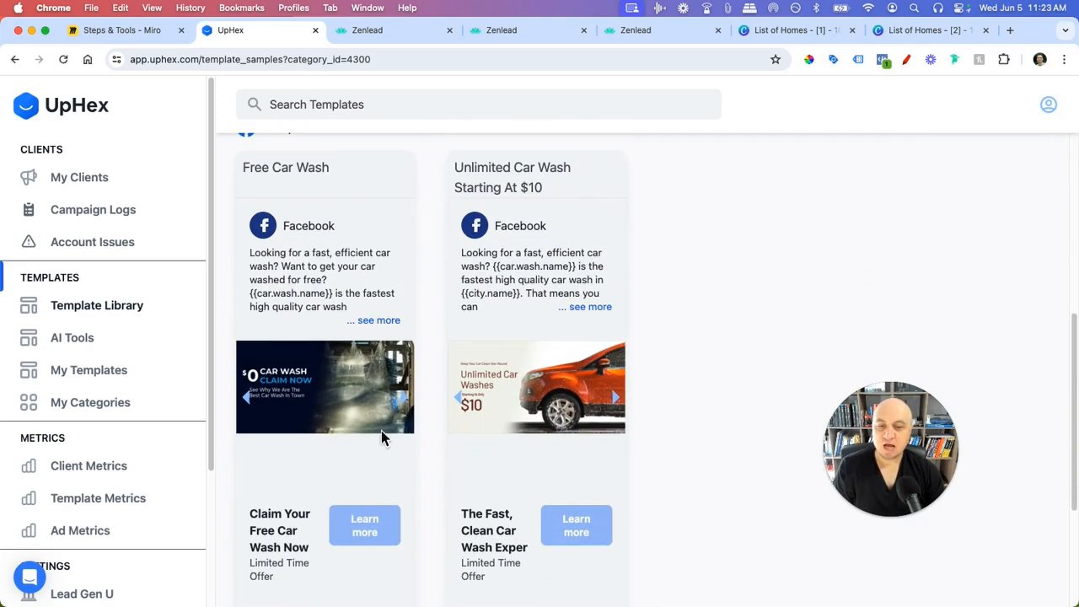
scroll(365, 522, "down", 3)
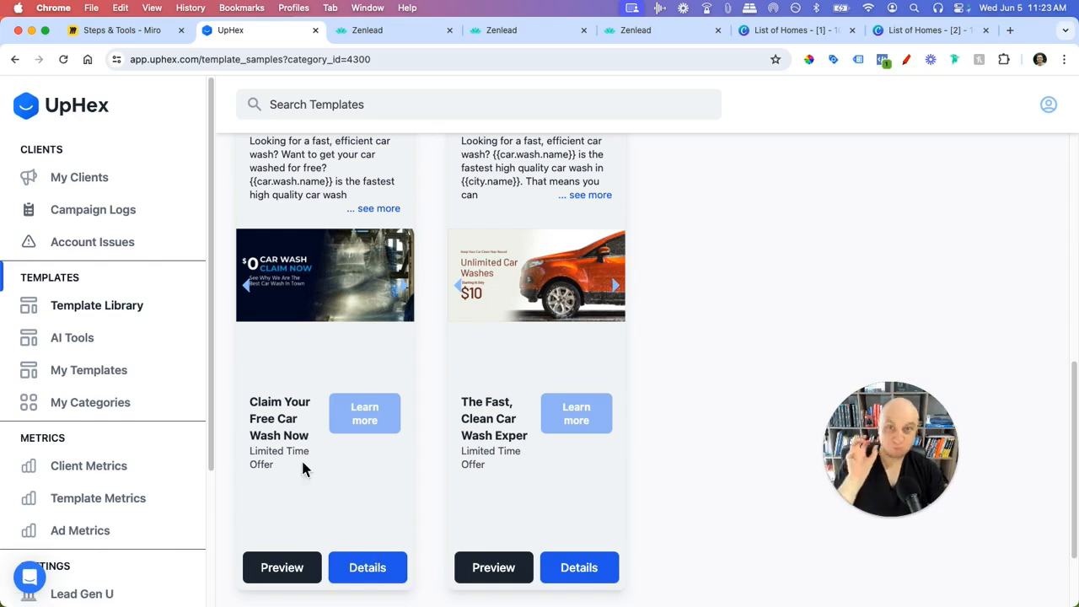
- Preview the Free Car Wash and Unlimited Car Wash Facebook ads, then go back to Automotive subcategories
left_click(283, 567)
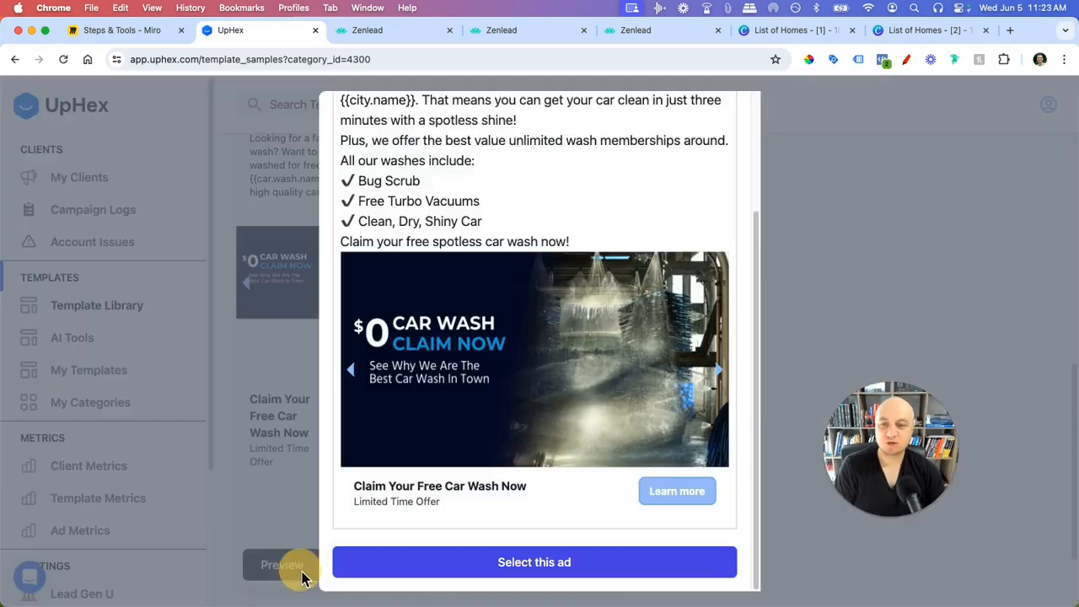
scroll(571, 351, "up", 5)
scroll(586, 286, "down", 4)
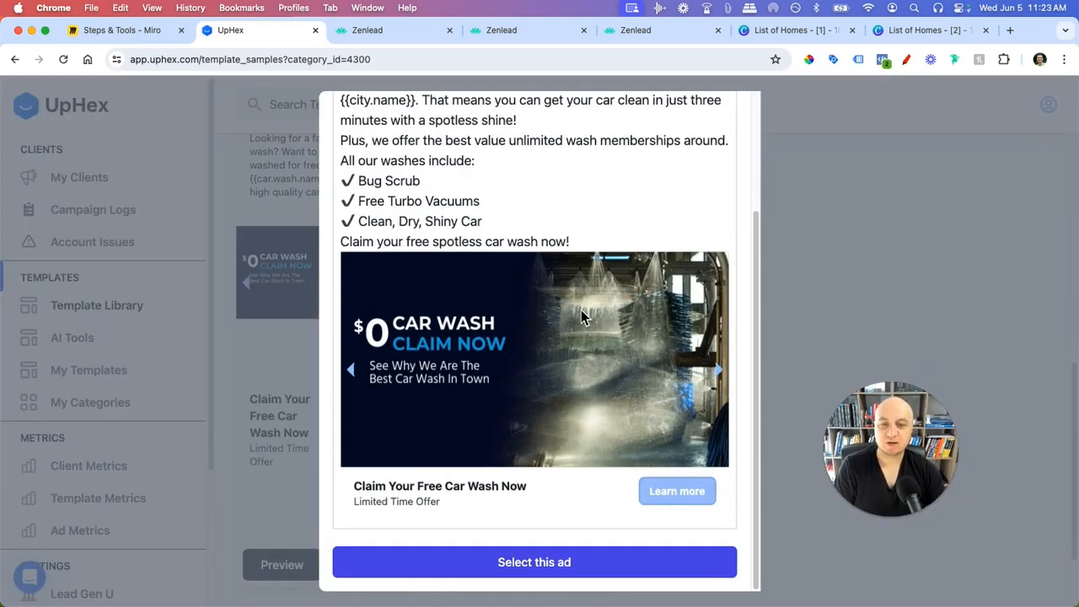
left_click(869, 222)
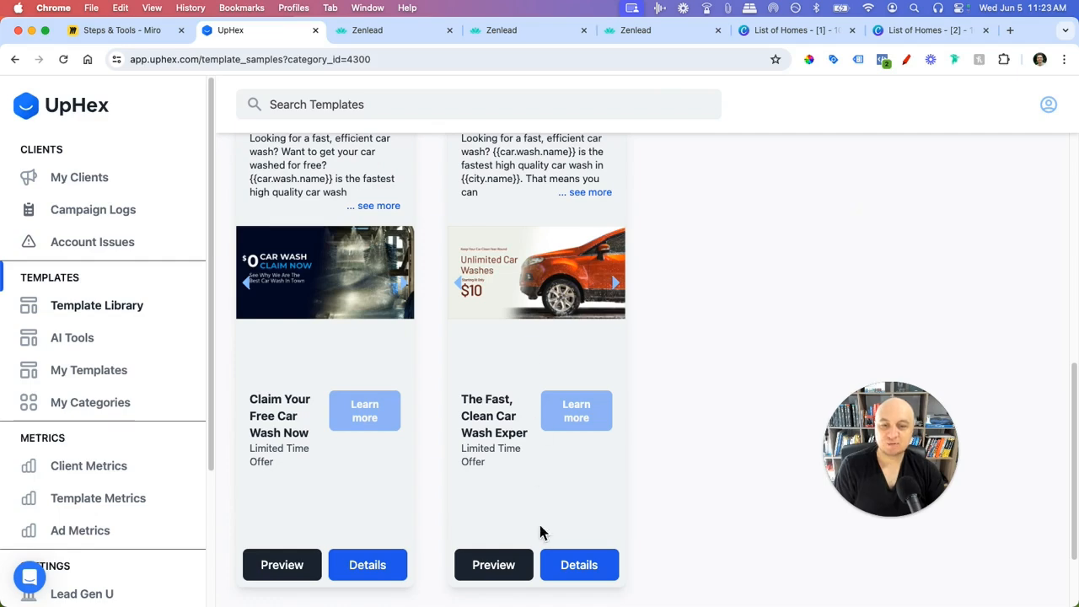
left_click(534, 570)
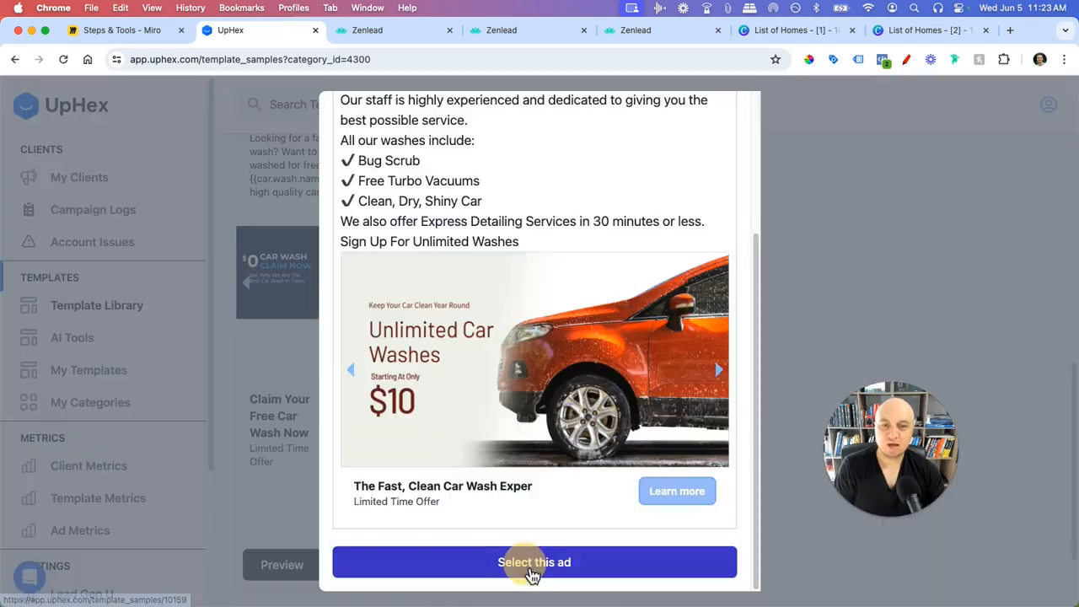
left_click(841, 311)
left_click(16, 59)
scroll(714, 299, "down", 2)
- Go from the main template categories to Beauty & Spas > Barbershops and scroll its ads
left_click(15, 59)
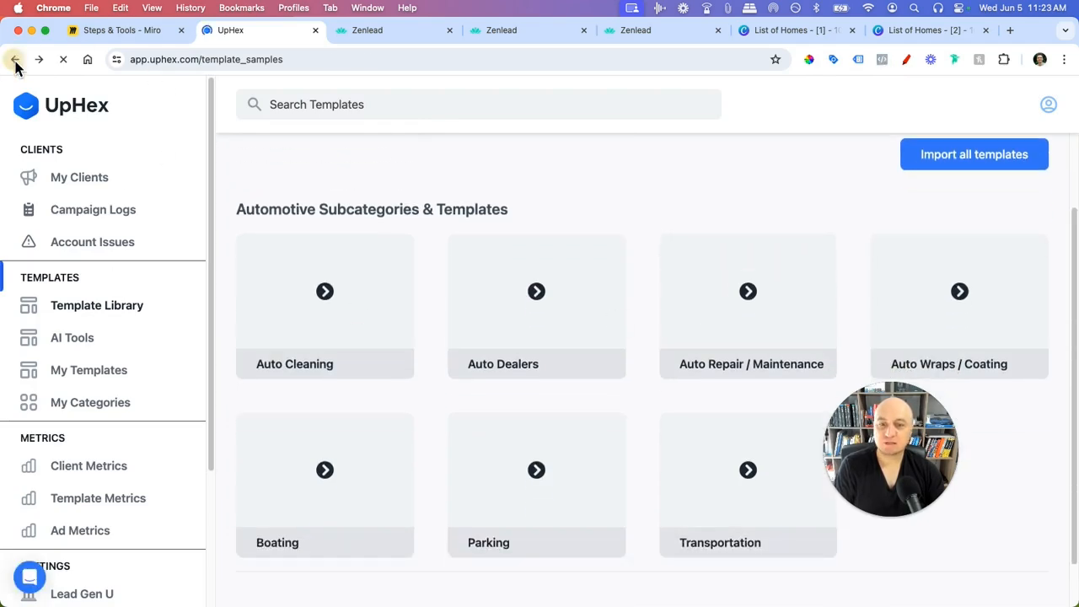
scroll(438, 330, "down", 5)
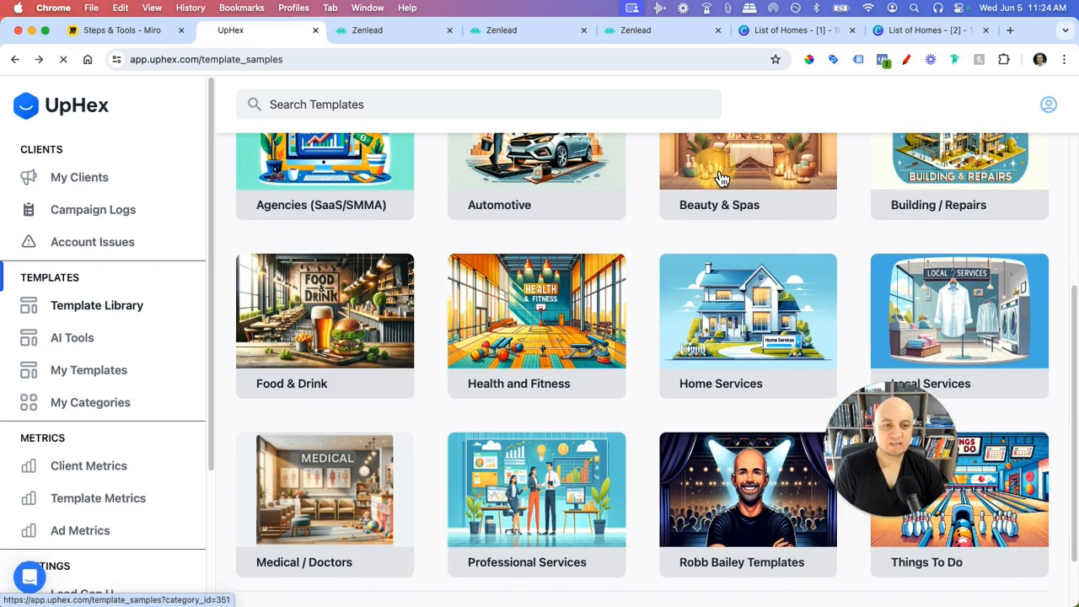
left_click(722, 179)
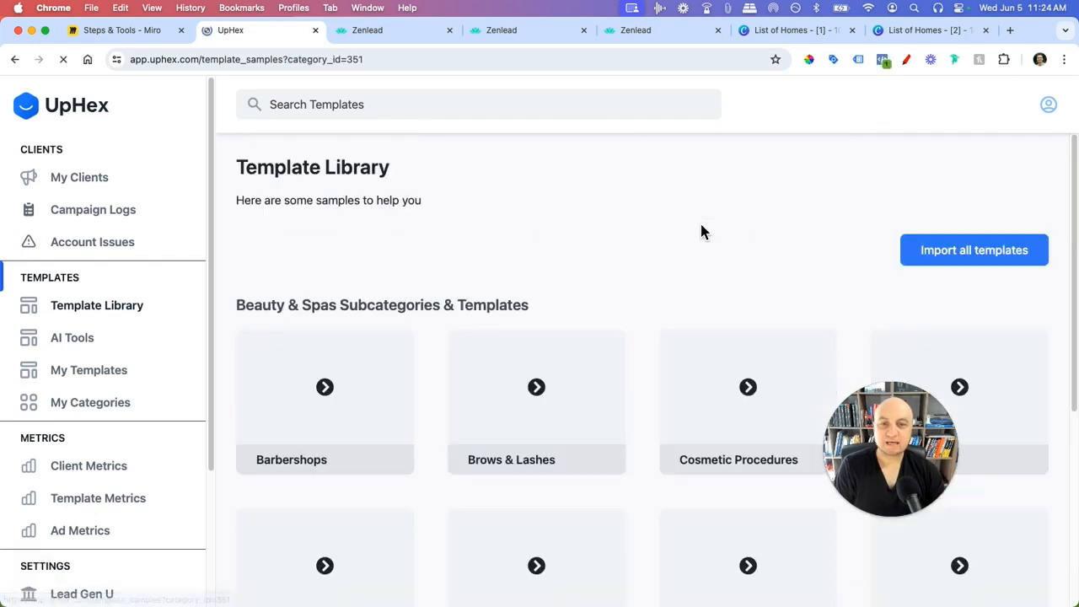
scroll(675, 252, "down", 4)
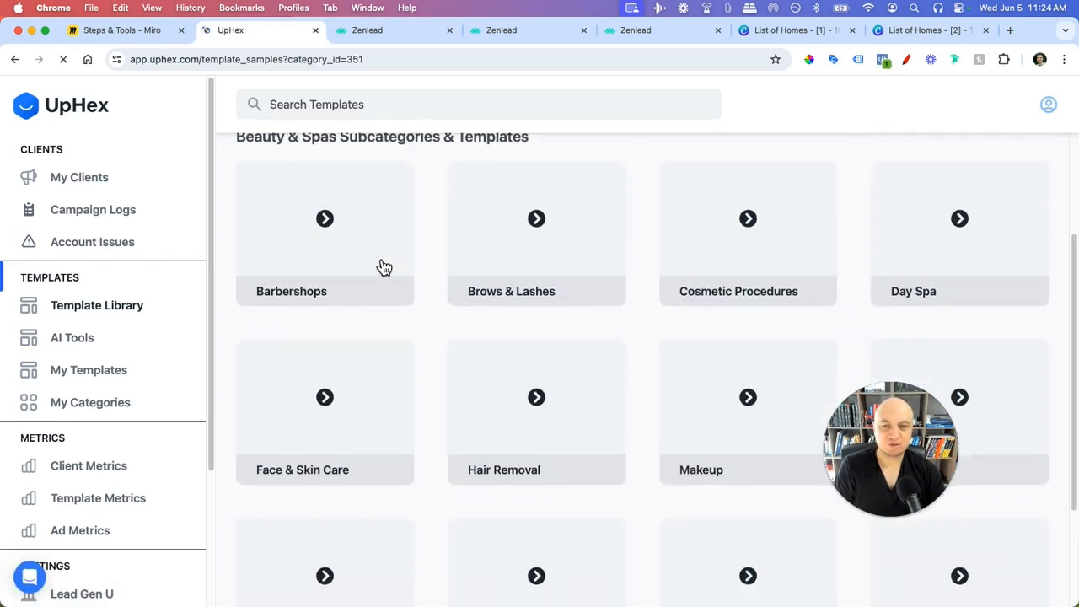
left_click(347, 247)
scroll(427, 299, "down", 3)
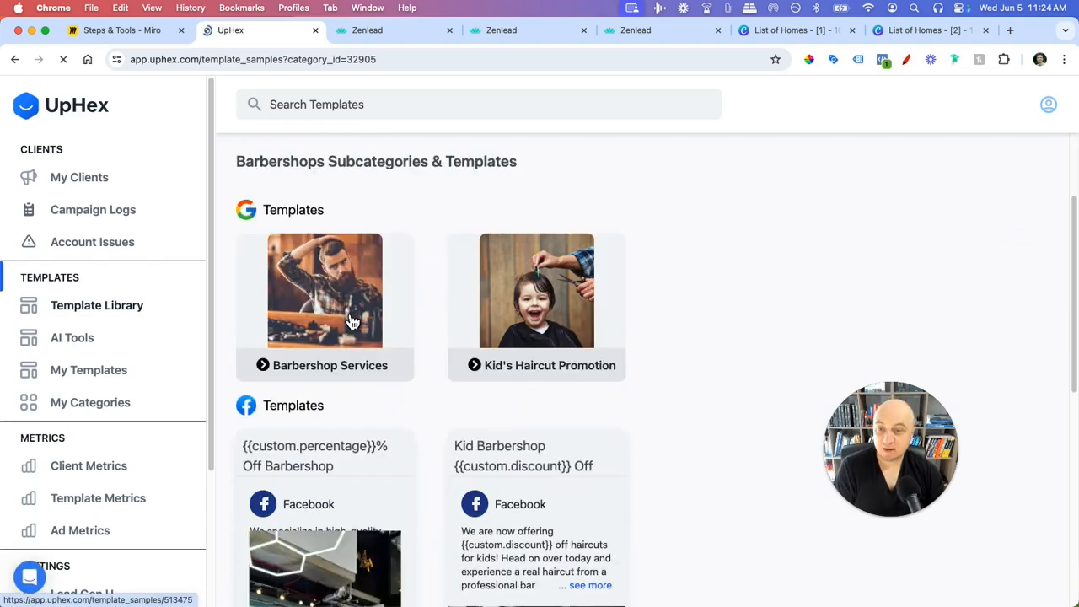
scroll(364, 325, "down", 5)
scroll(377, 335, "down", 1)
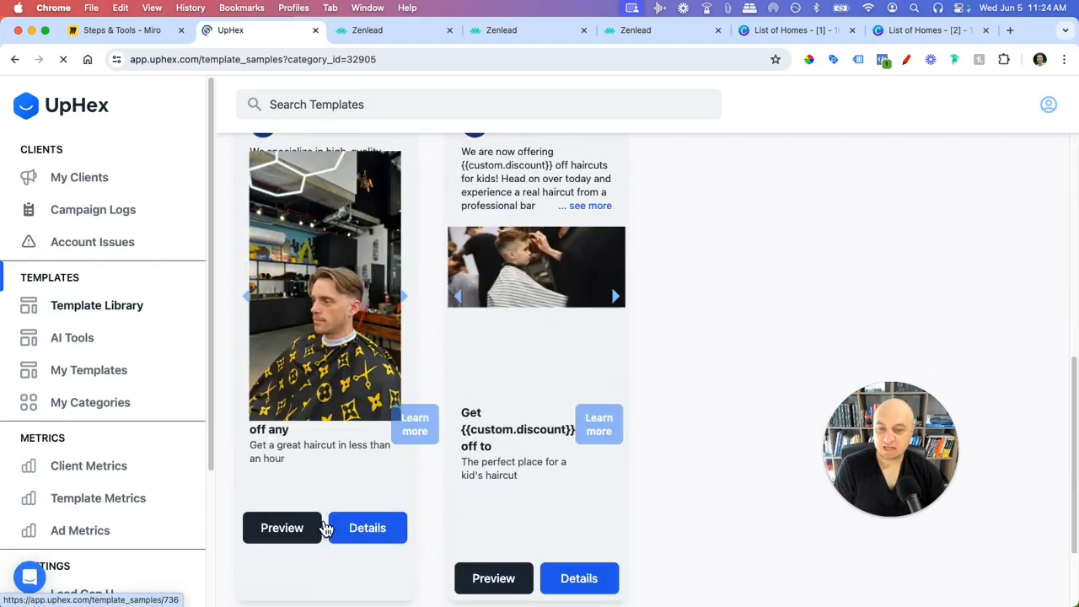
- Preview the percentage-off barbershop ad and highlight its {{custom.percentage}} headline placeholder, then close it
left_click(313, 532)
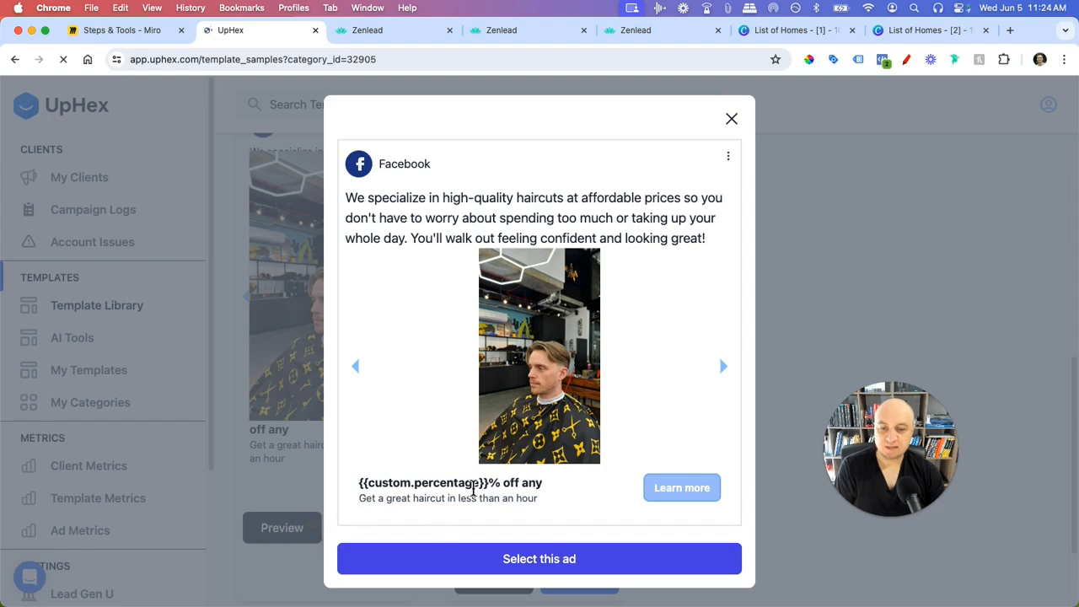
left_click_drag(489, 484, 364, 489)
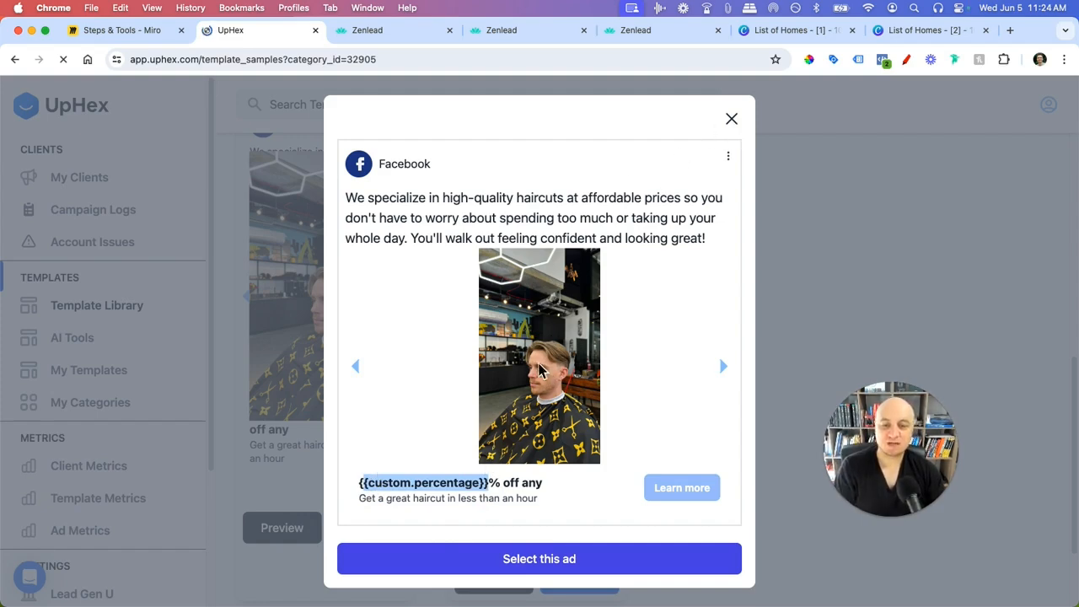
left_click(733, 123)
scroll(658, 426, "down", 2)
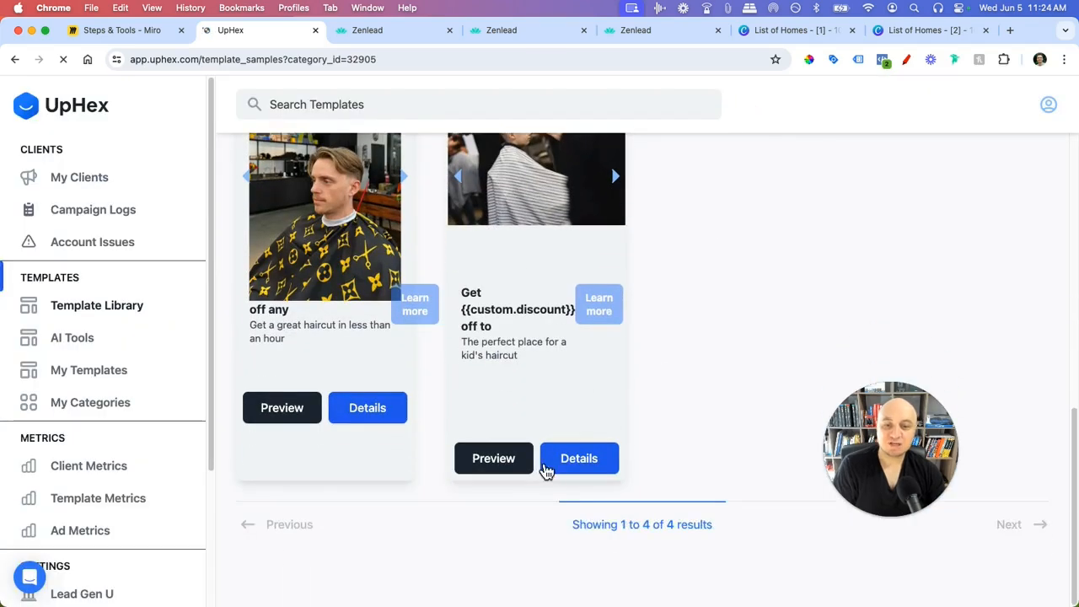
scroll(555, 468, "up", 3)
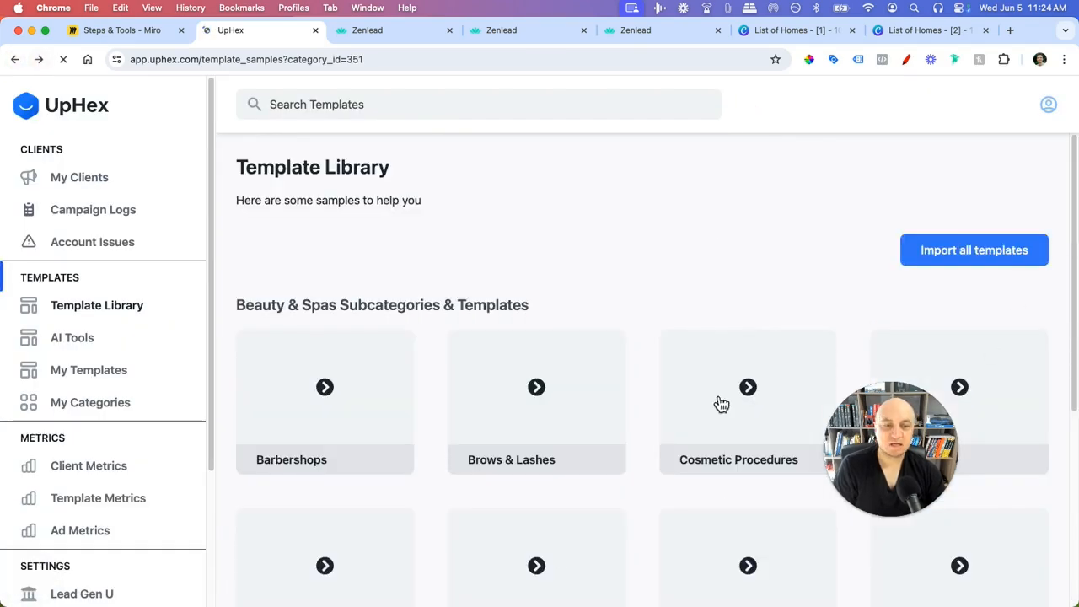
- Browse the Cosmetic Procedures templates and read the Botox Treatment template's details
left_click(742, 355)
scroll(518, 378, "down", 3)
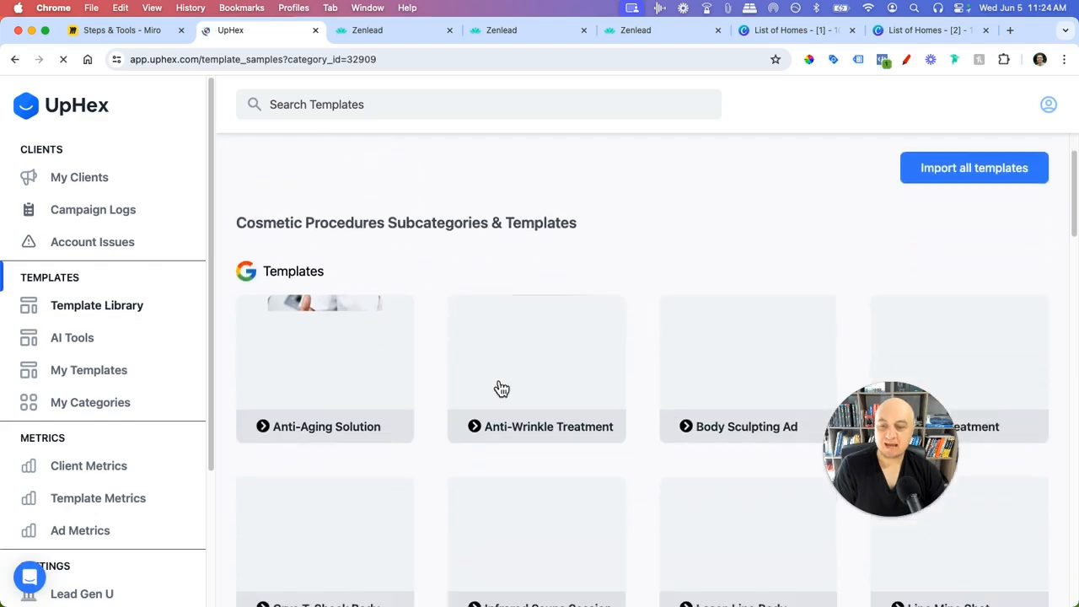
scroll(386, 363, "down", 2)
scroll(582, 342, "down", 1)
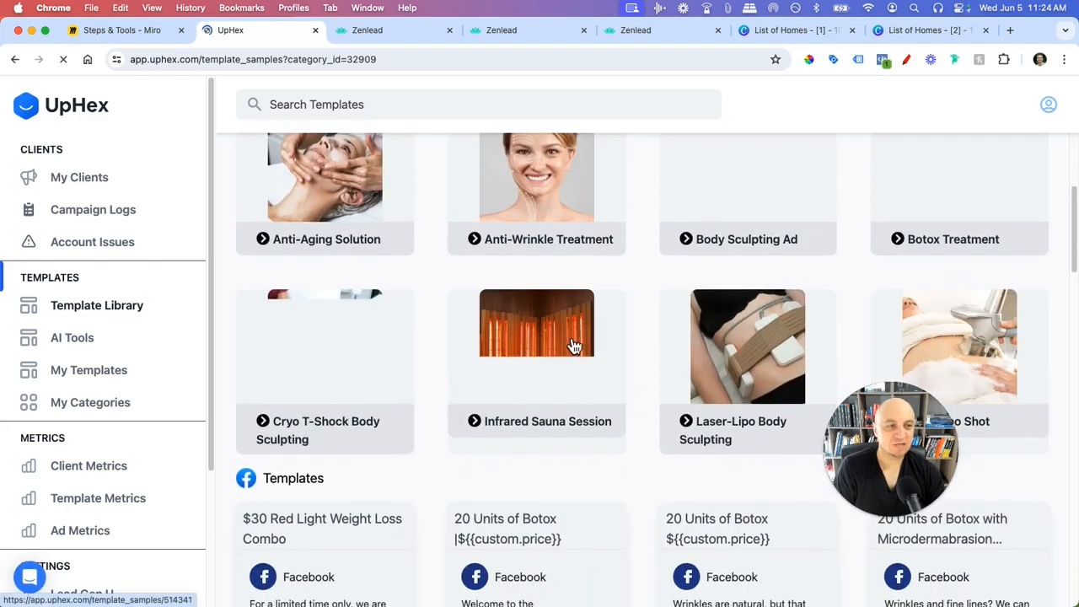
scroll(919, 236, "up", 2)
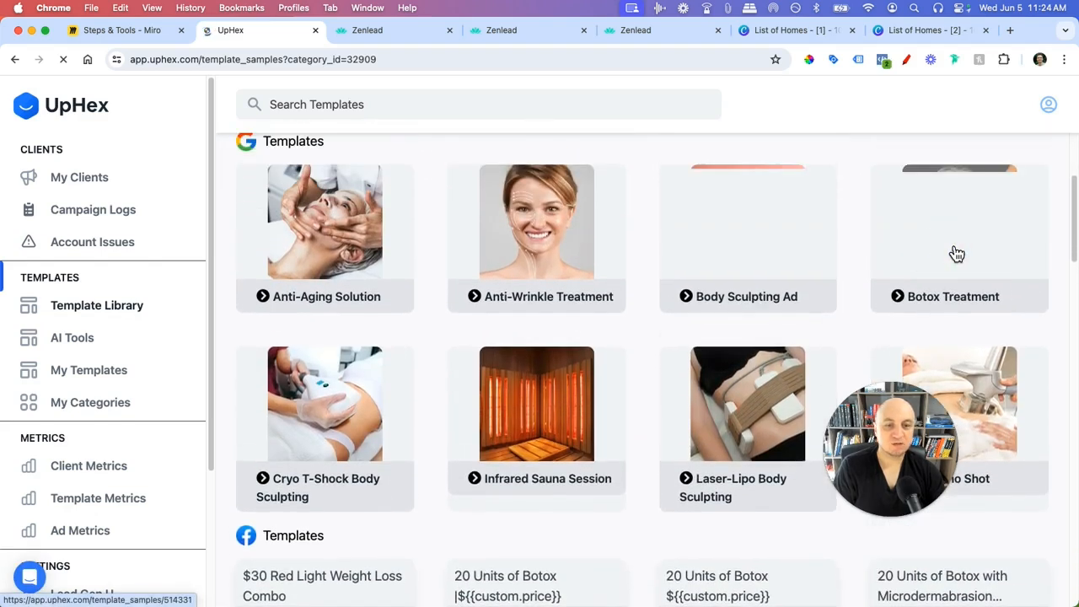
left_click(957, 254)
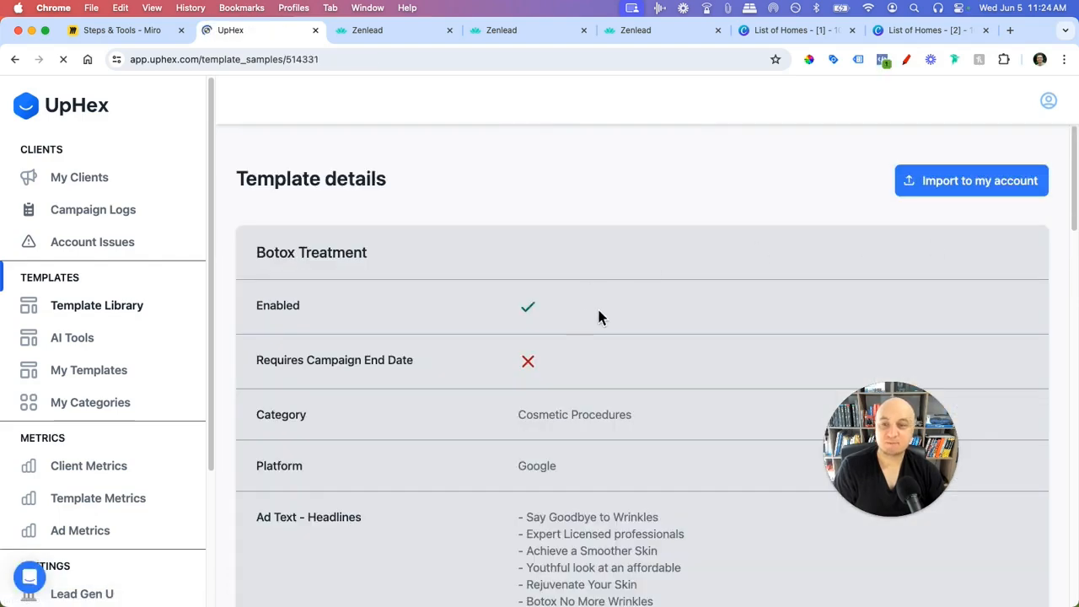
scroll(590, 312, "down", 10)
scroll(558, 308, "down", 12)
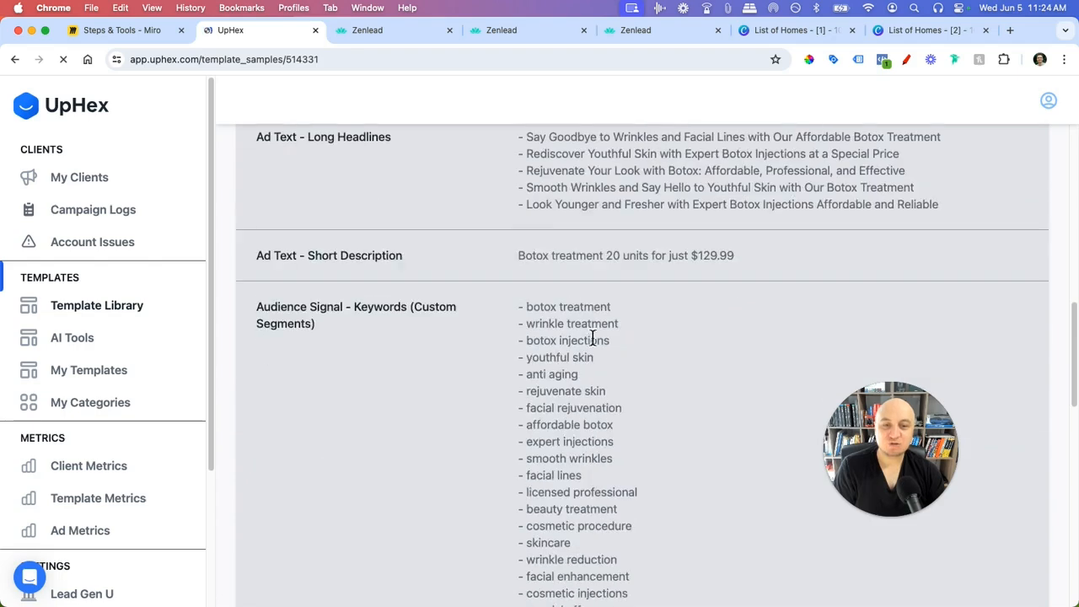
scroll(577, 364, "up", 4)
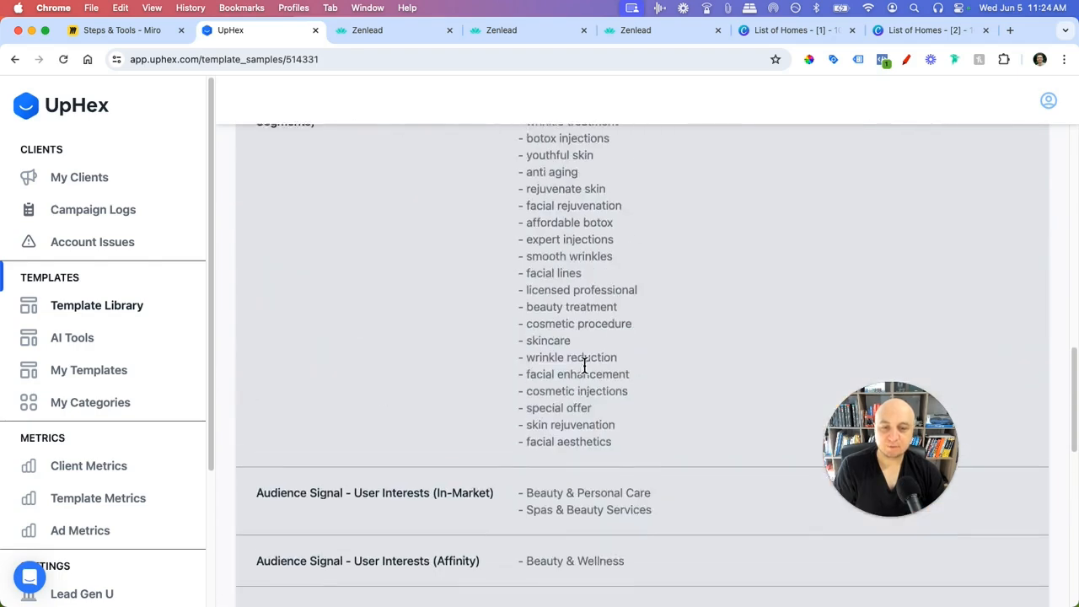
scroll(591, 367, "down", 9)
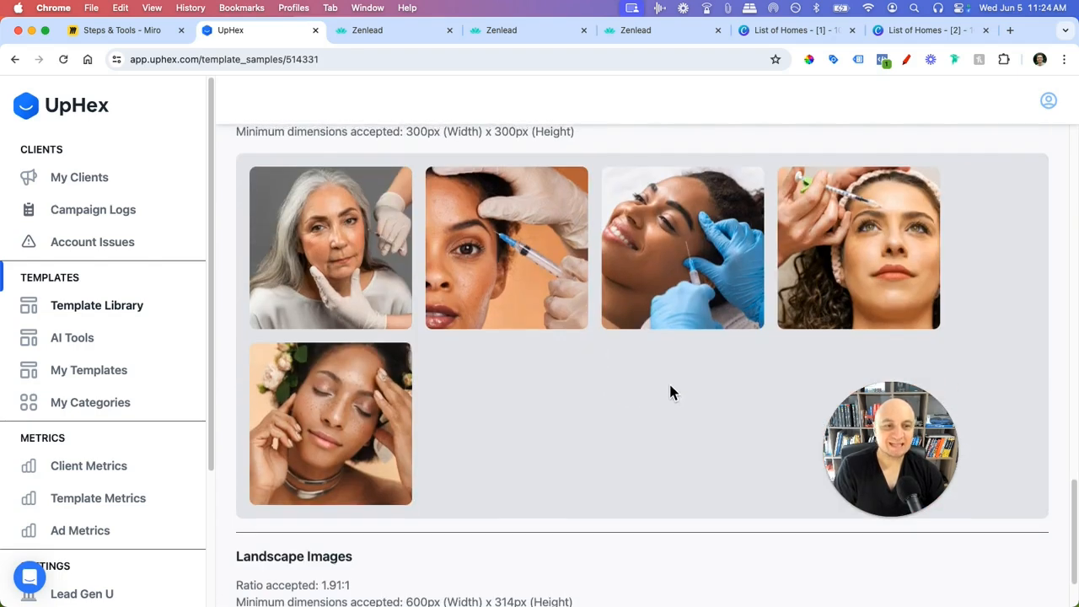
scroll(668, 381, "up", 20)
scroll(472, 329, "up", 4)
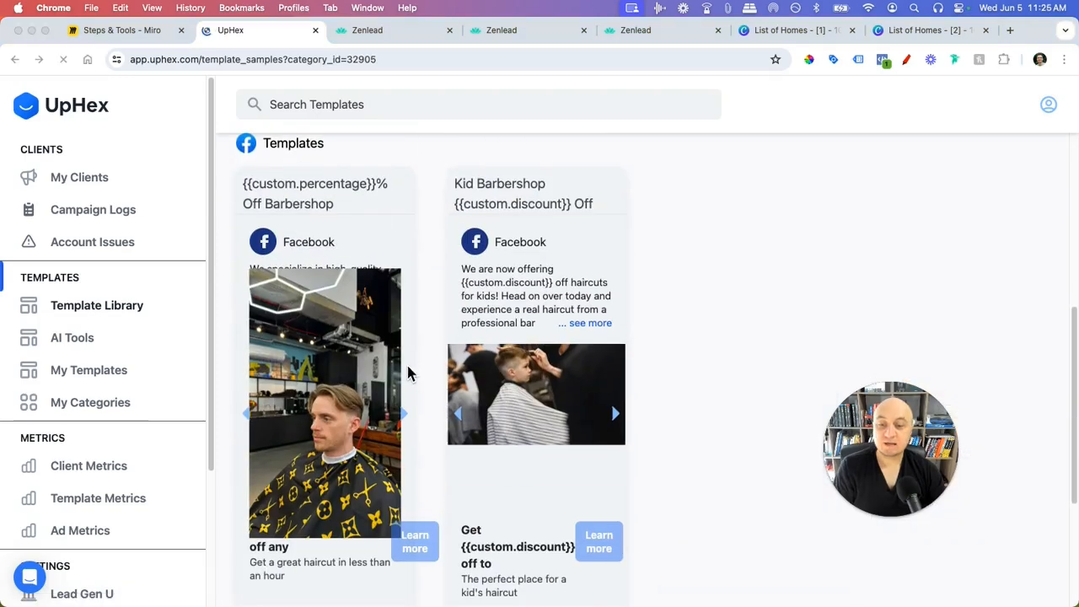
scroll(354, 396, "down", 4)
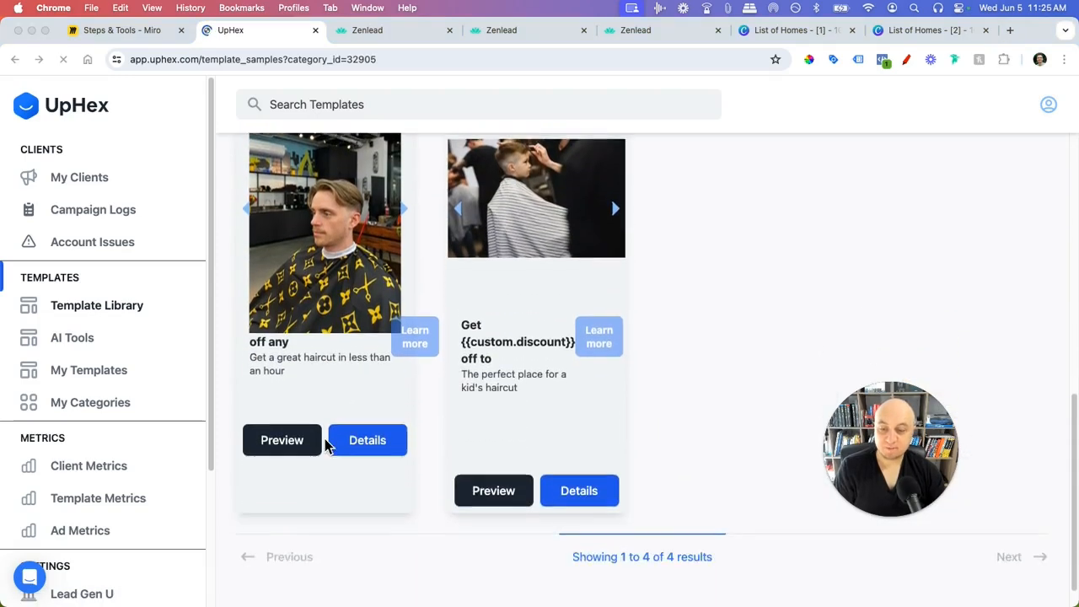
- Preview the first barbershop Facebook ad and read its full details, then return to Zenlead
left_click(283, 409)
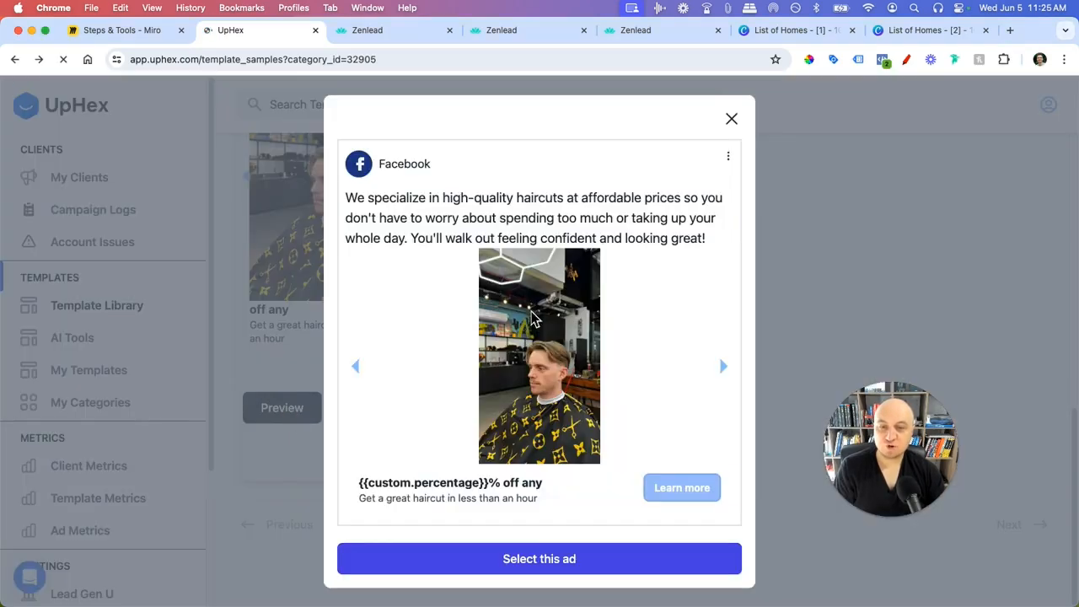
left_click(732, 119)
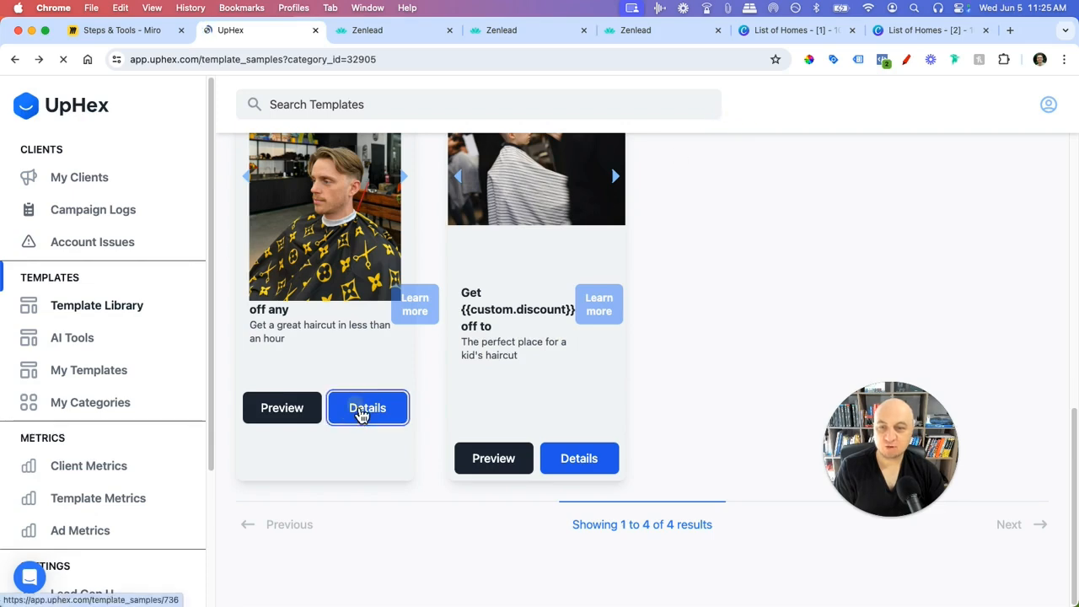
left_click(359, 411)
scroll(362, 405, "down", 10)
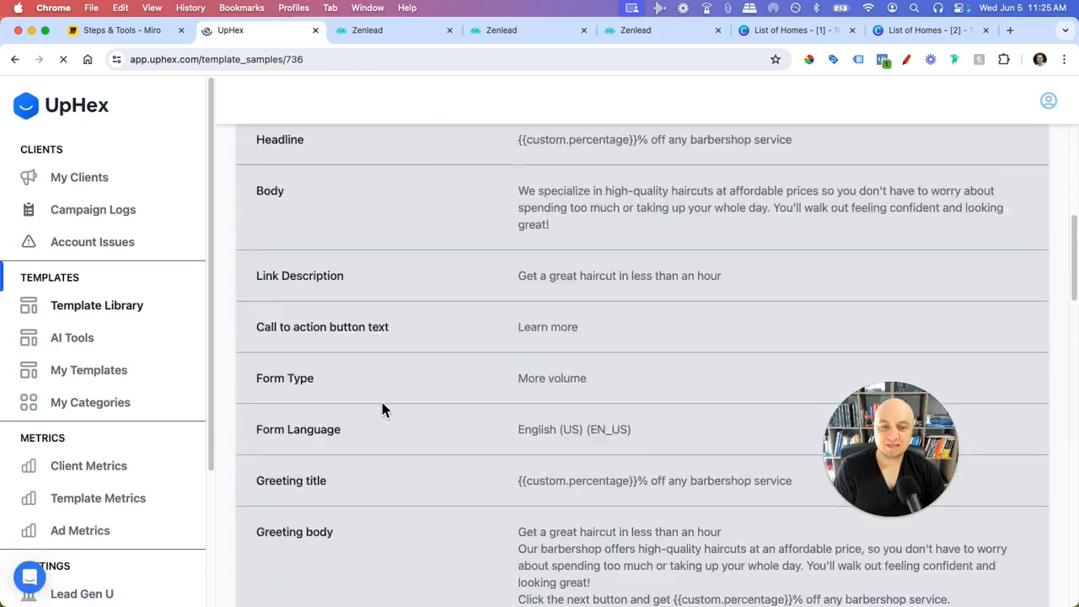
scroll(389, 443, "down", 2)
scroll(379, 470, "up", 10)
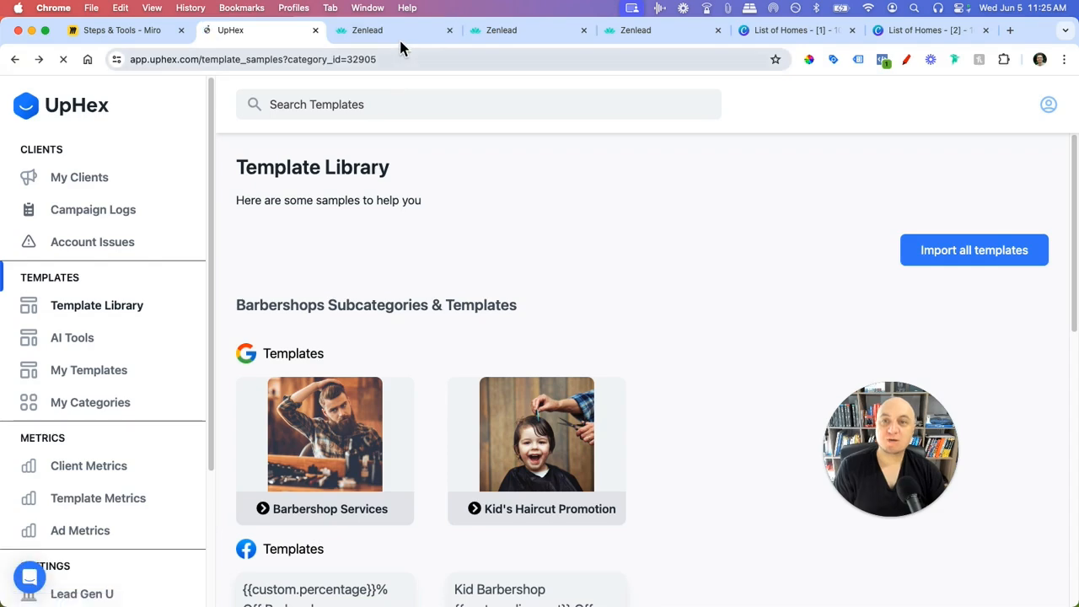
left_click(403, 38)
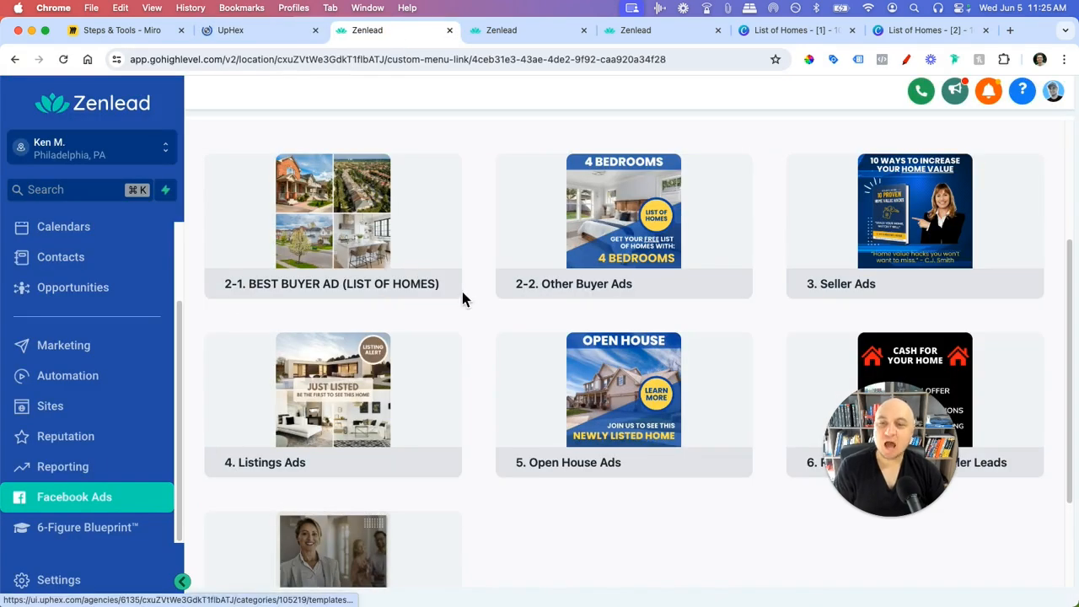
- Scroll through the Facebook Ads category cards and open the sidebar's sub-account switcher
scroll(471, 303, "up", 3)
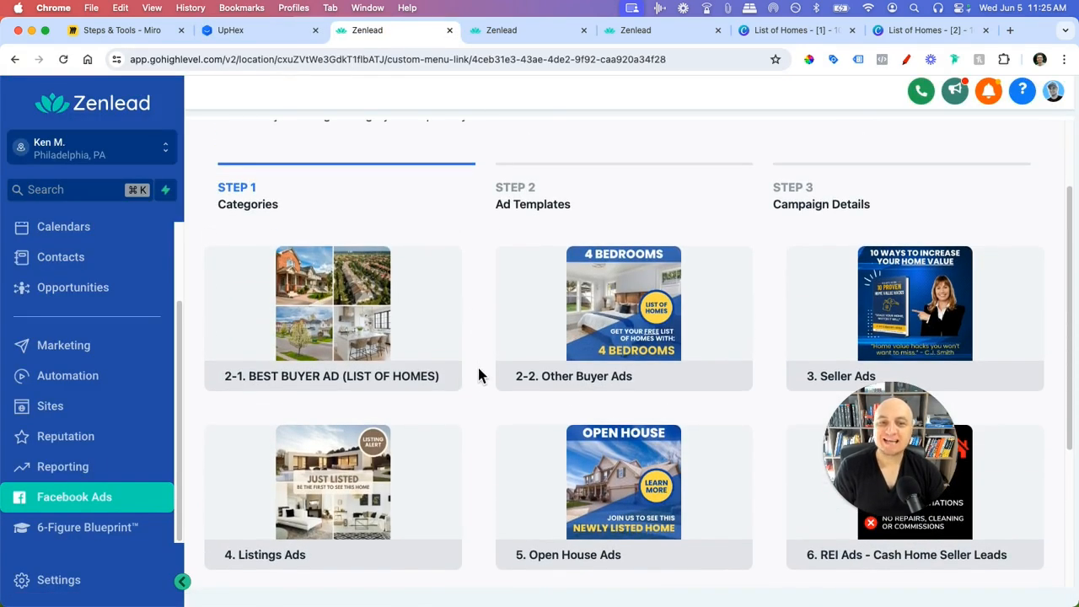
scroll(474, 366, "up", 2)
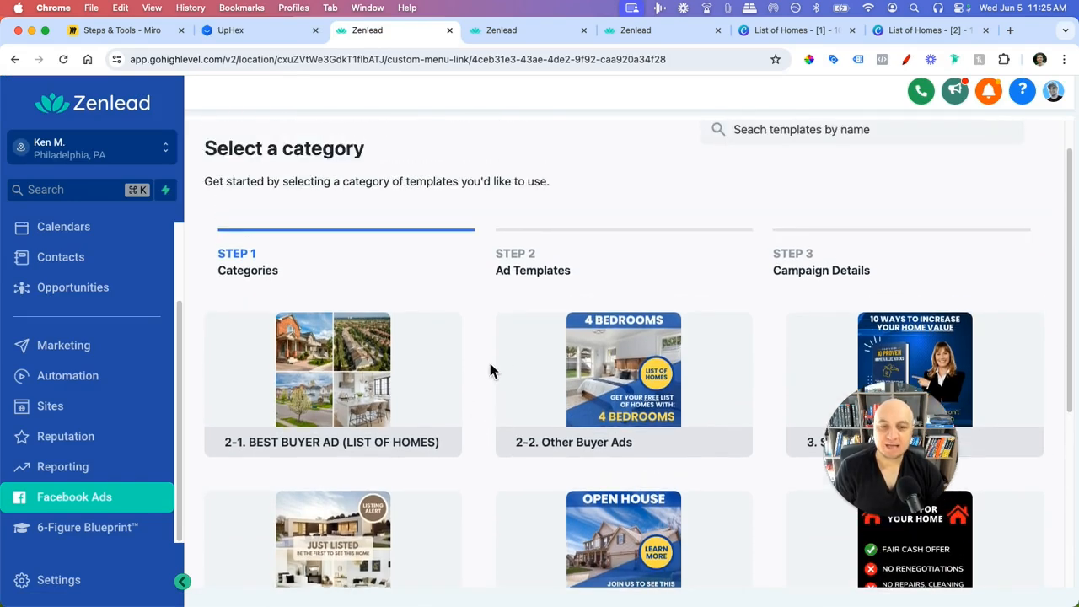
scroll(491, 362, "down", 3)
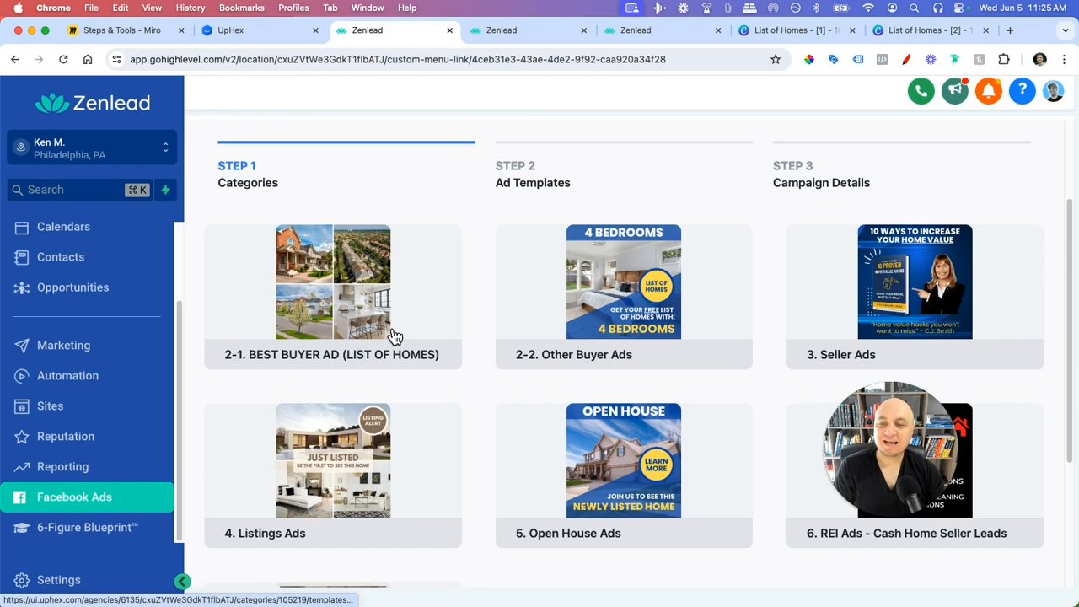
scroll(447, 385, "up", 1)
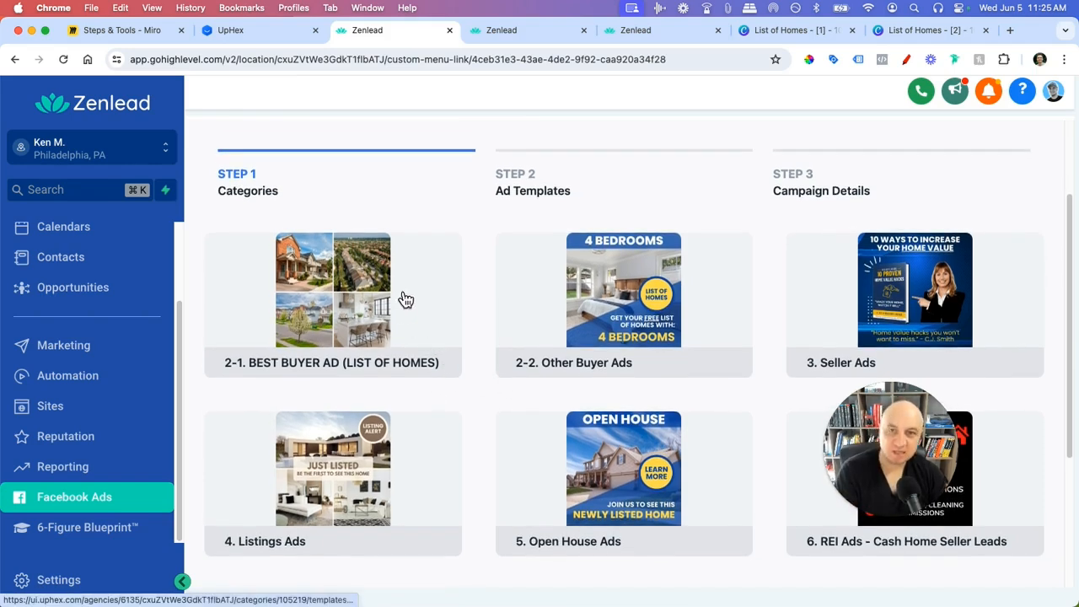
left_click(151, 145)
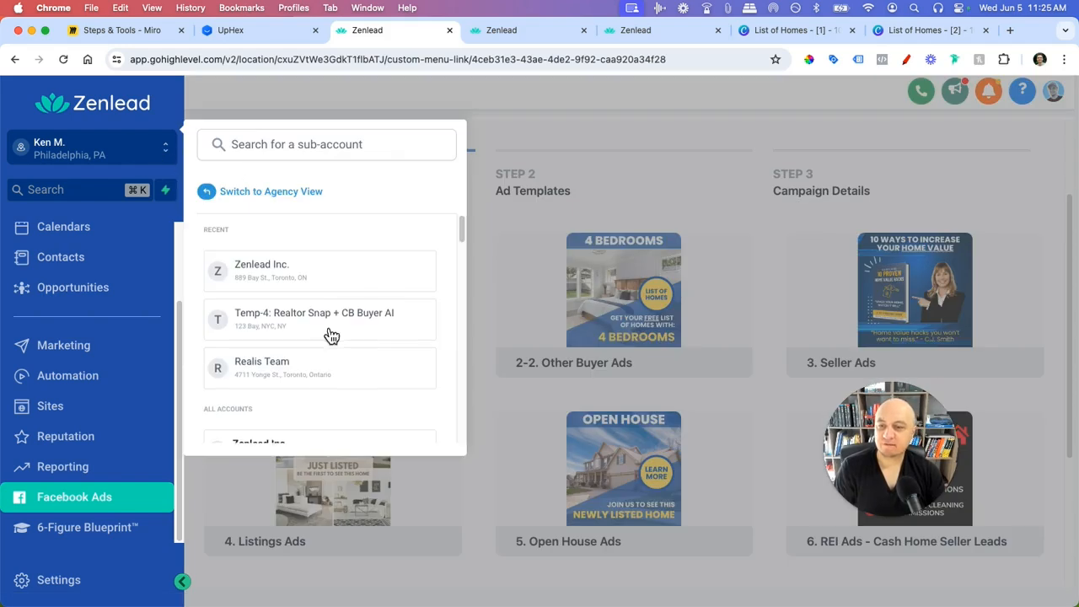
scroll(330, 334, "down", 2)
- Switch to the other client's sub-account and start a Facebook campaign from its Client Ads templates
left_click(304, 412)
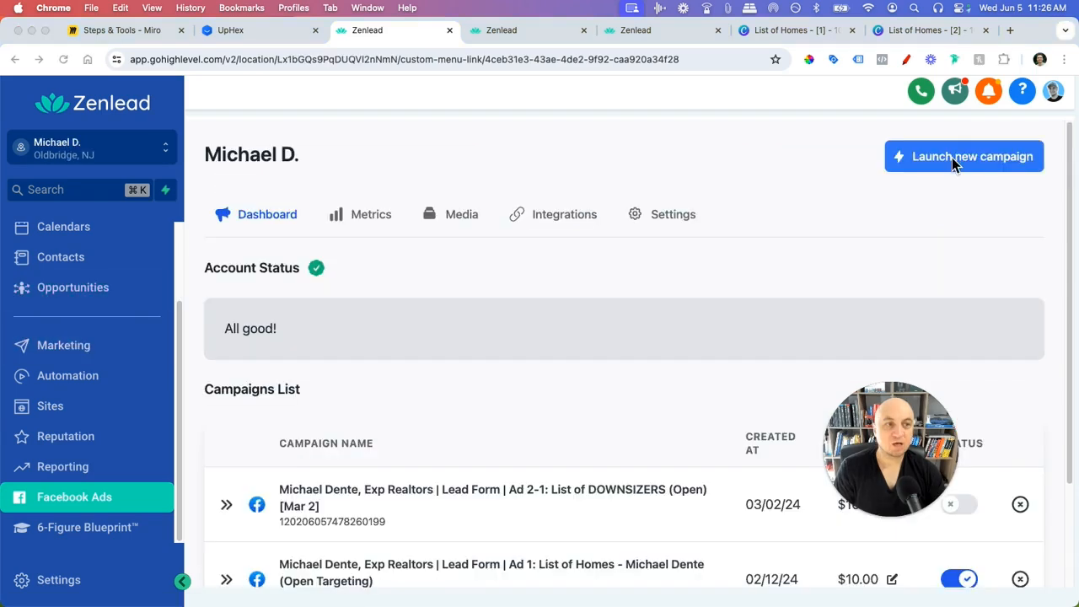
left_click(952, 158)
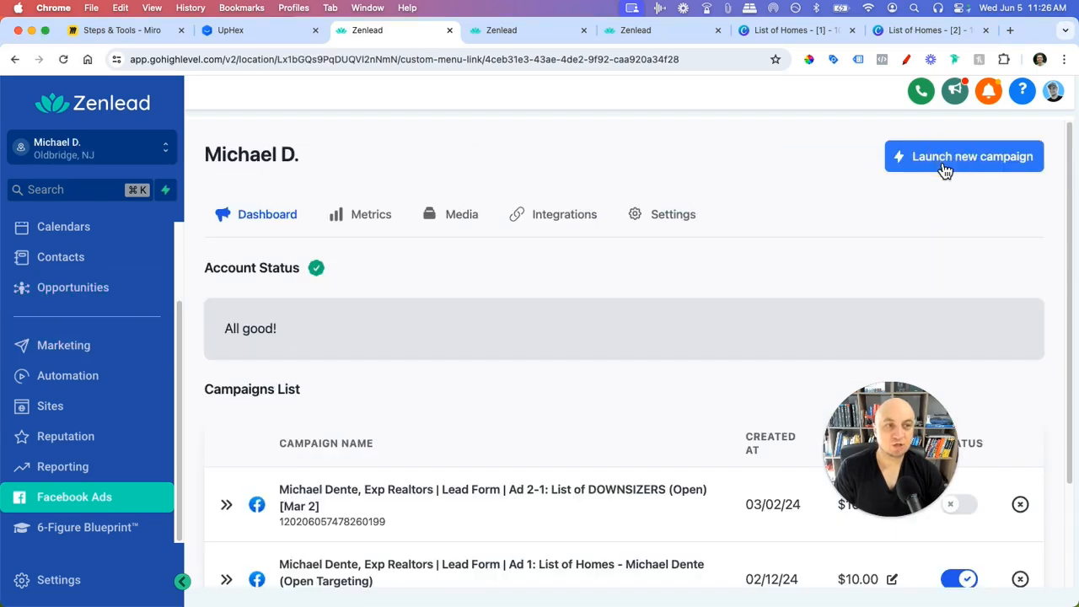
left_click(594, 293)
scroll(336, 320, "down", 3)
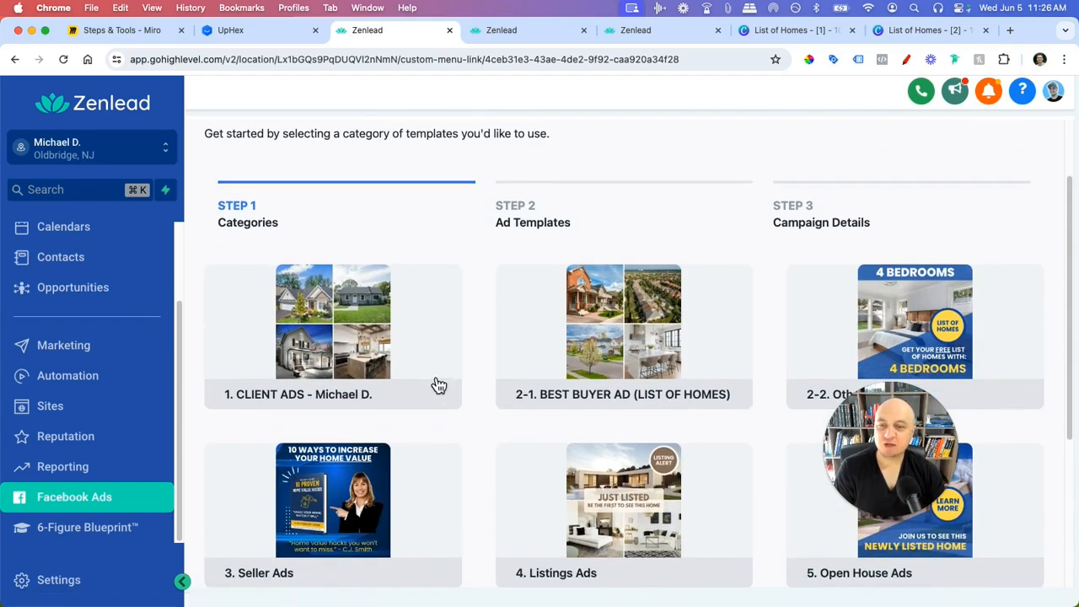
left_click(355, 336)
scroll(424, 384, "down", 4)
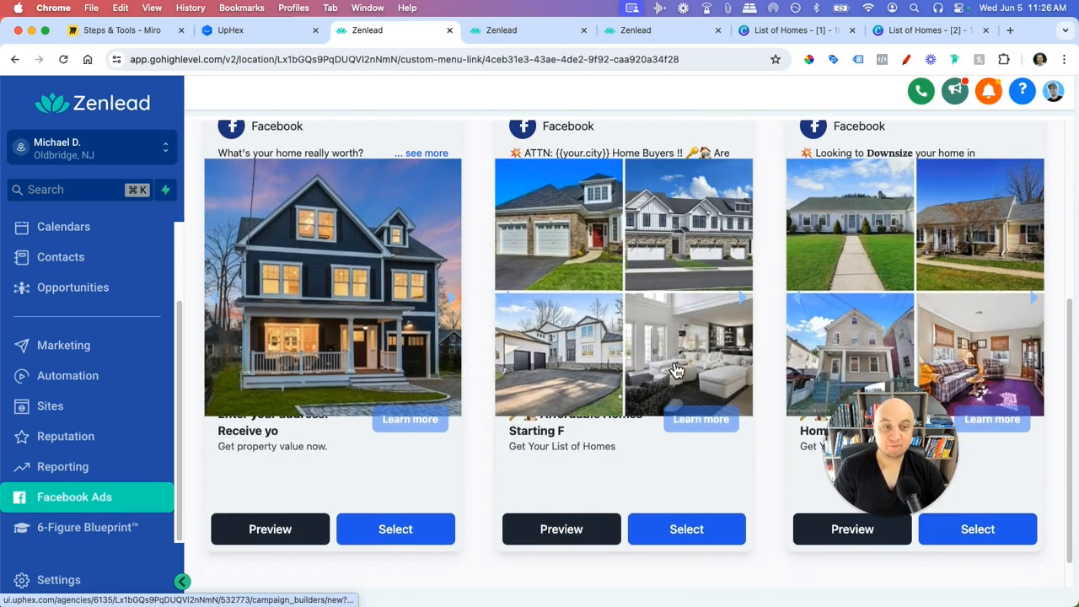
scroll(582, 375, "up", 1)
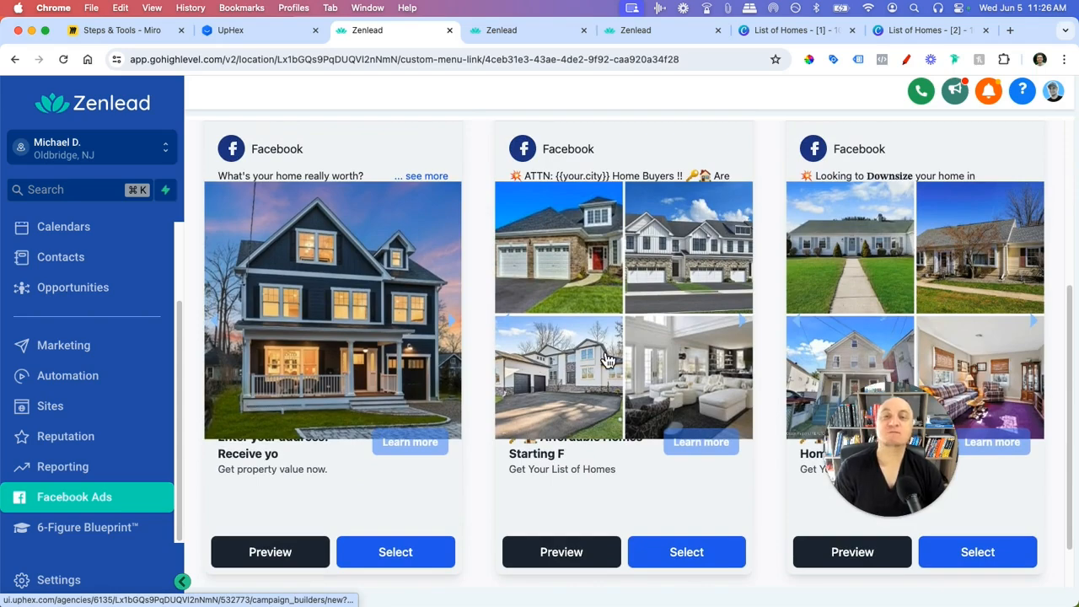
scroll(637, 463, "down", 1)
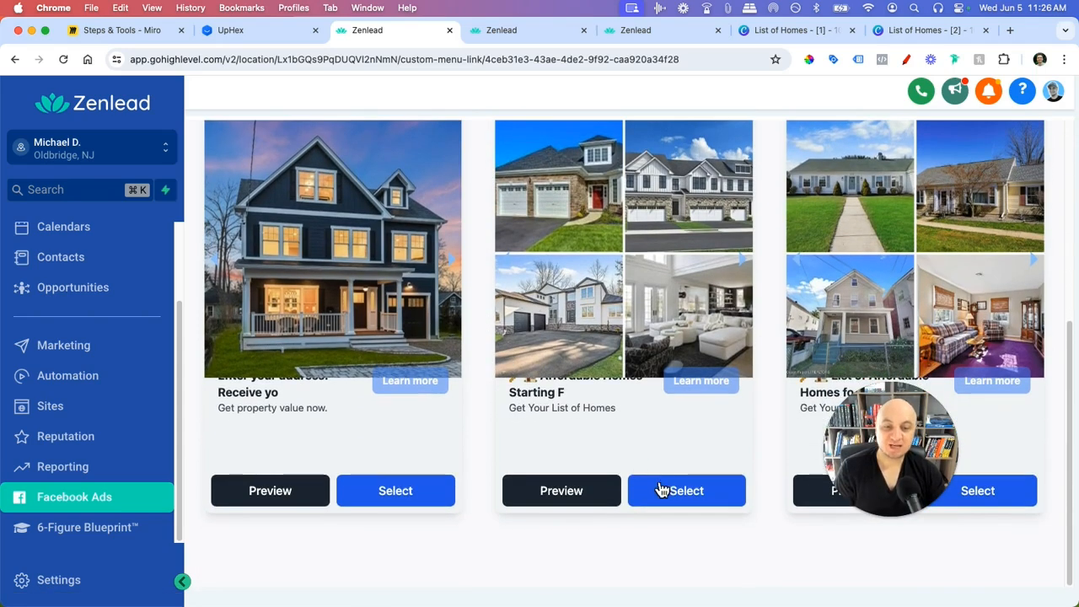
scroll(657, 489, "up", 4)
- Glance over UpHex's Barbershops templates, then return to Zenlead's Step 2 Ad Templates
left_click(261, 31)
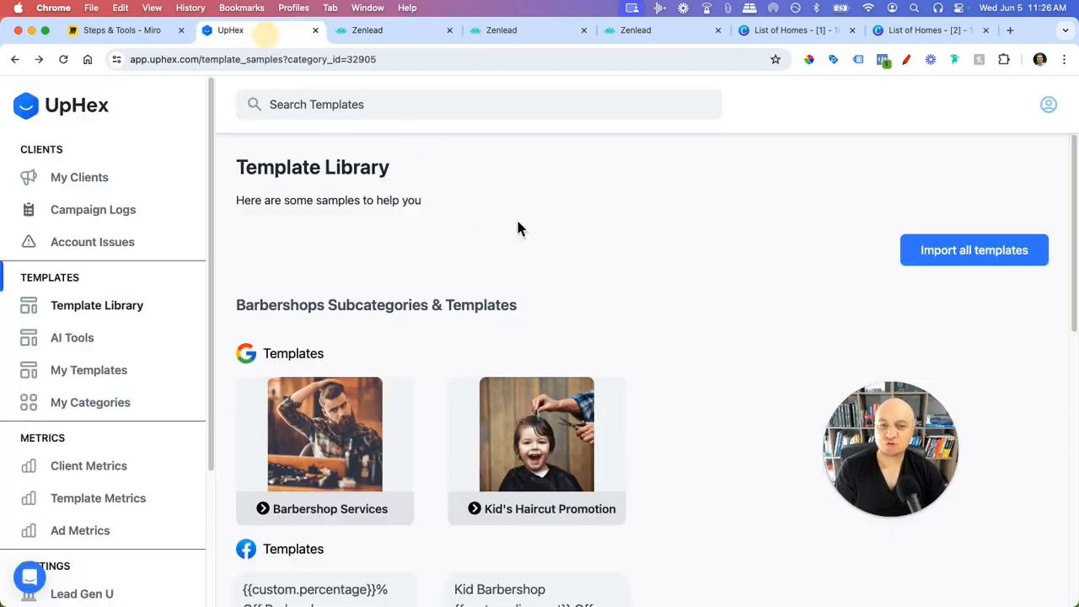
scroll(453, 391, "down", 3)
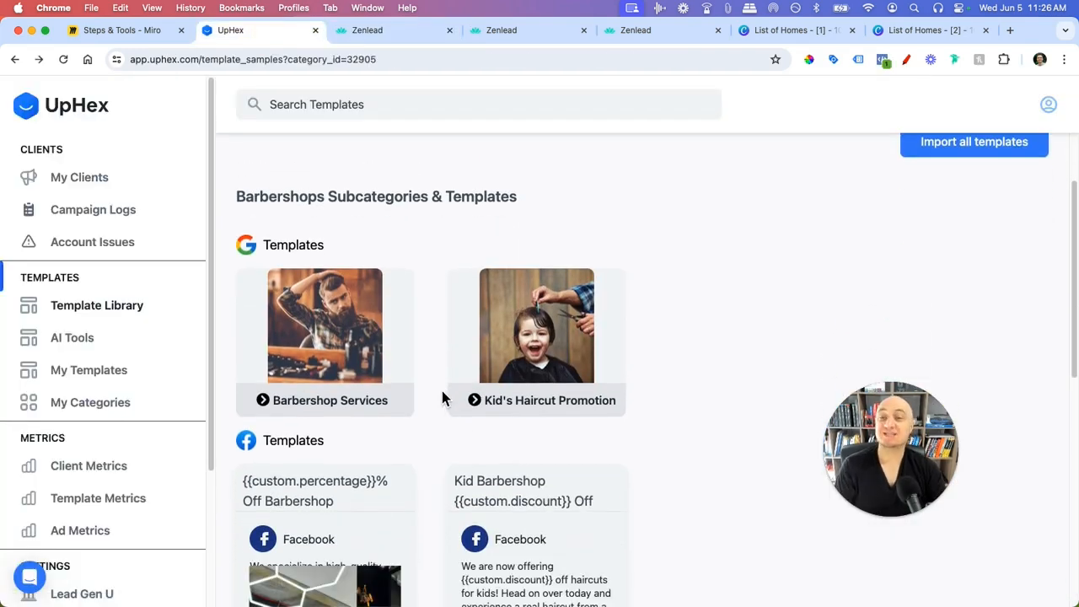
left_click(887, 517)
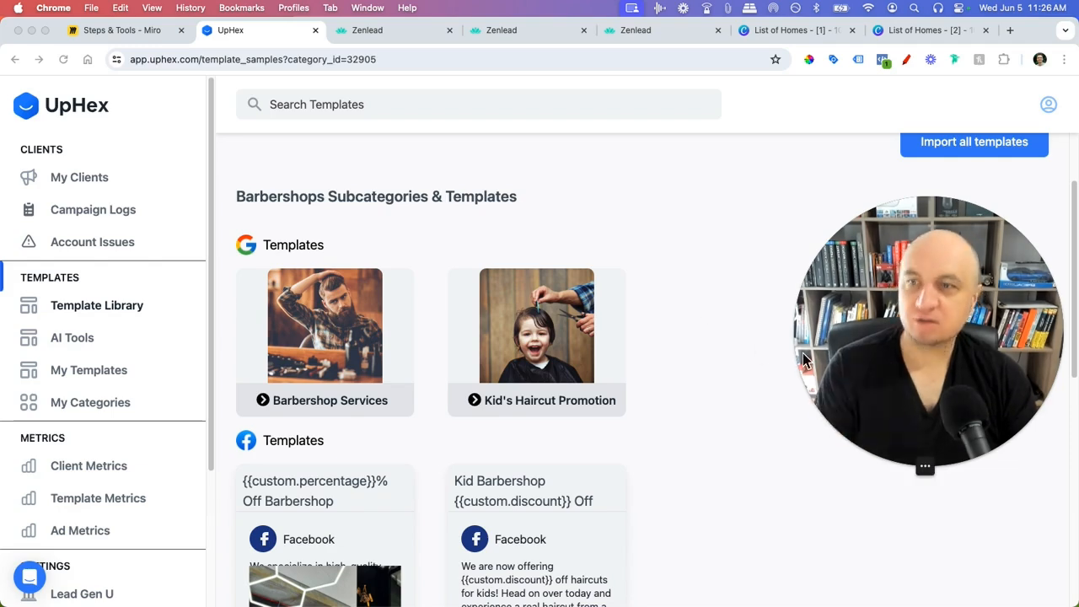
left_click(375, 33)
left_click(375, 34)
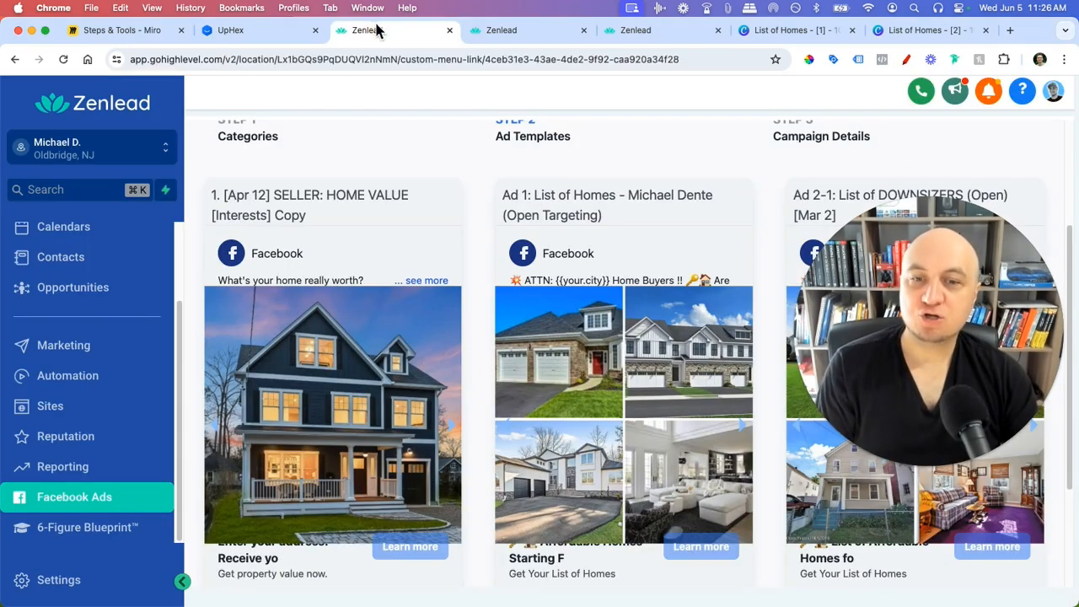
- Switch back to the original client's sub-account and start a new Facebook campaign
left_click(81, 160)
left_click(303, 335)
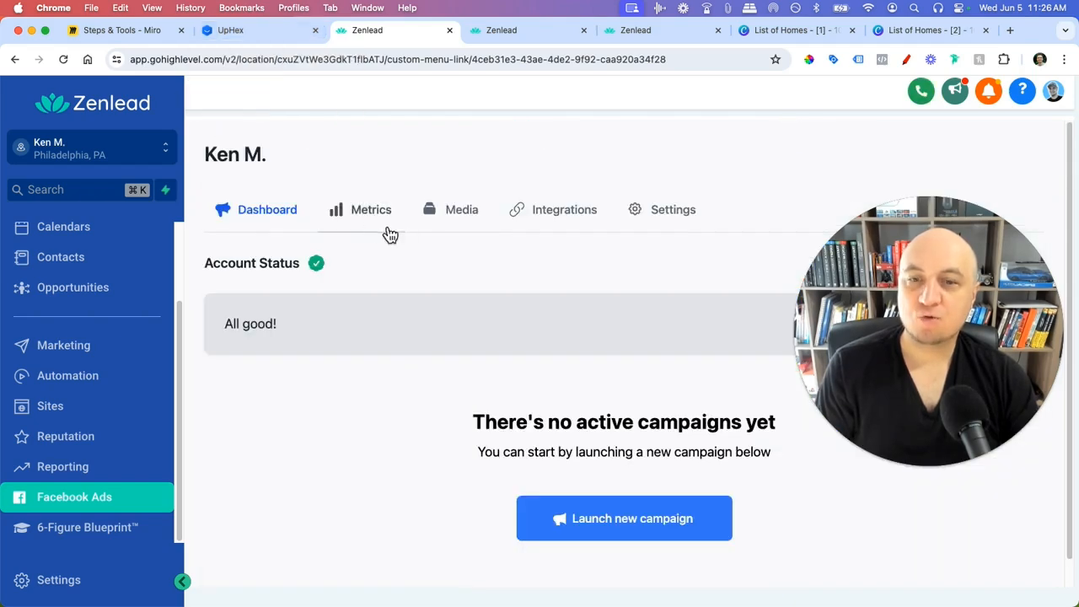
left_click(553, 518)
left_click(549, 290)
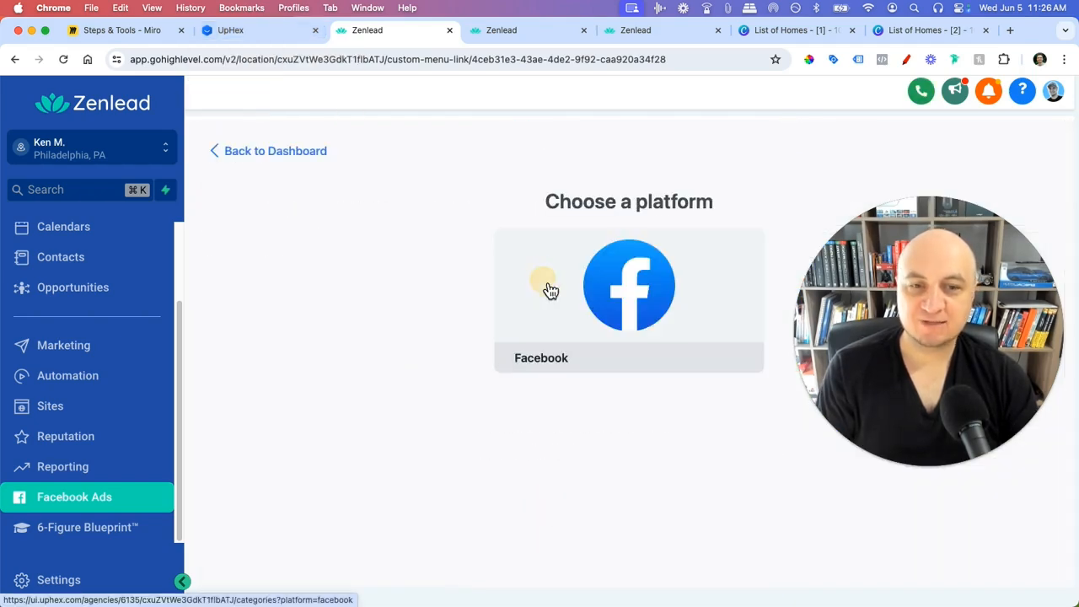
scroll(396, 346, "down", 3)
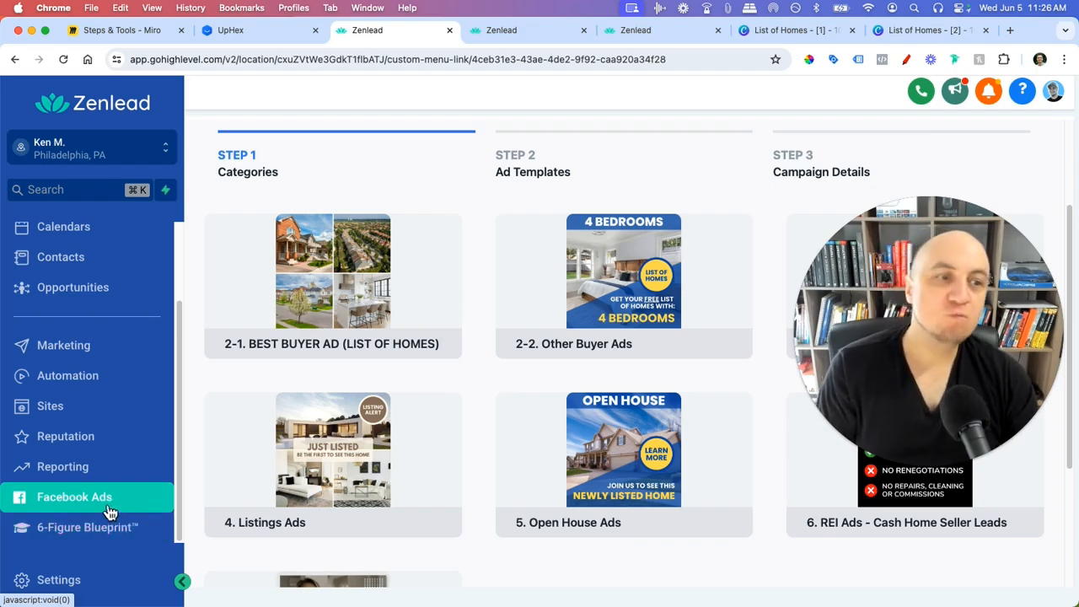
left_click_drag(921, 364, 920, 380)
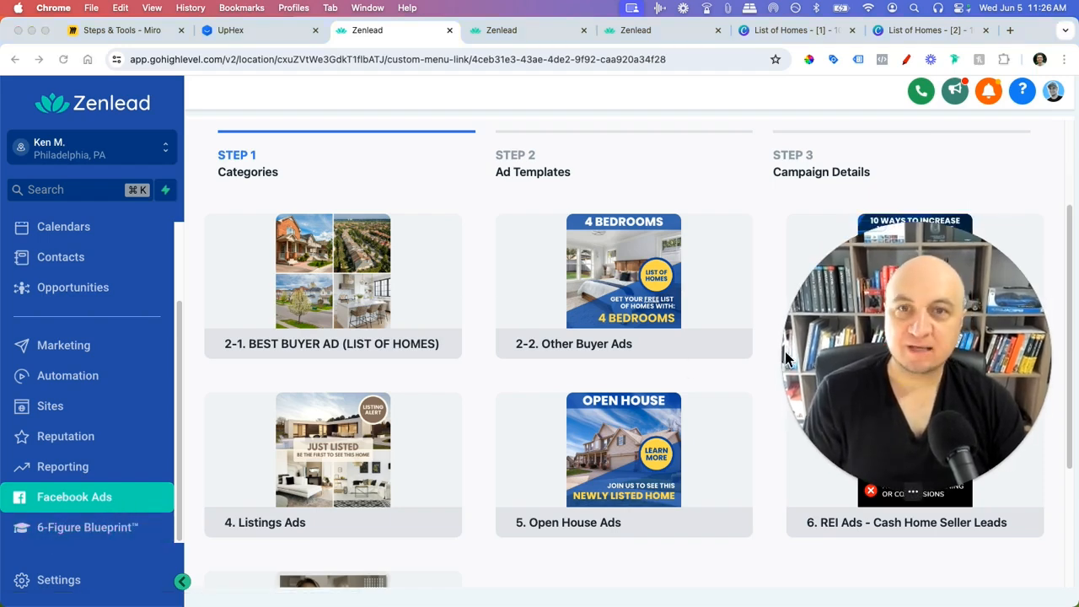
- Move between the UpHex and Zenlead tabs, ending on the agency SaaS Dashboard's Plans & Pricing
left_click(221, 32)
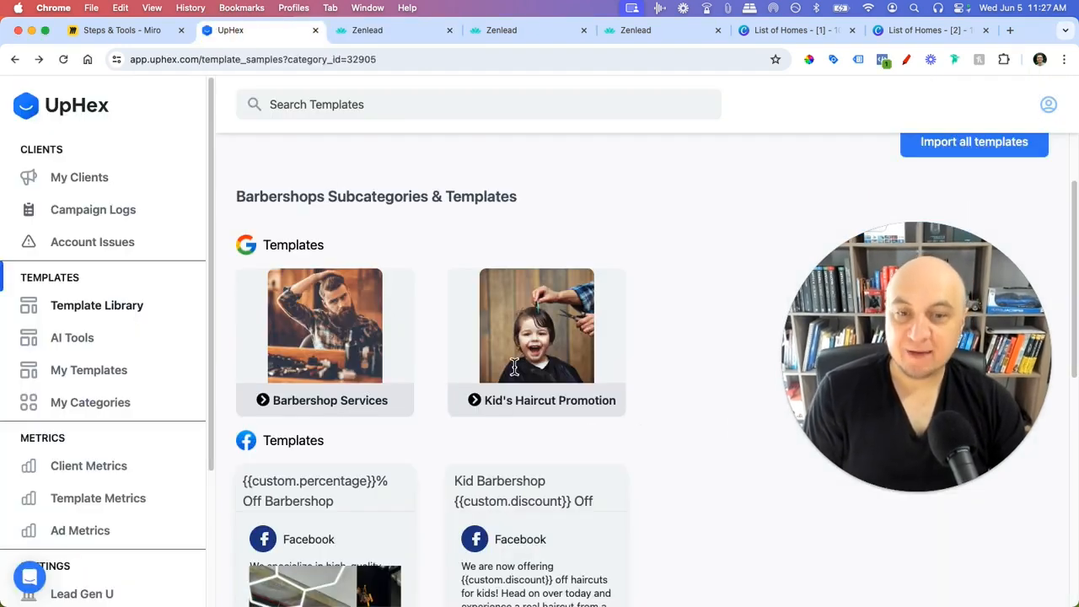
left_click(384, 31)
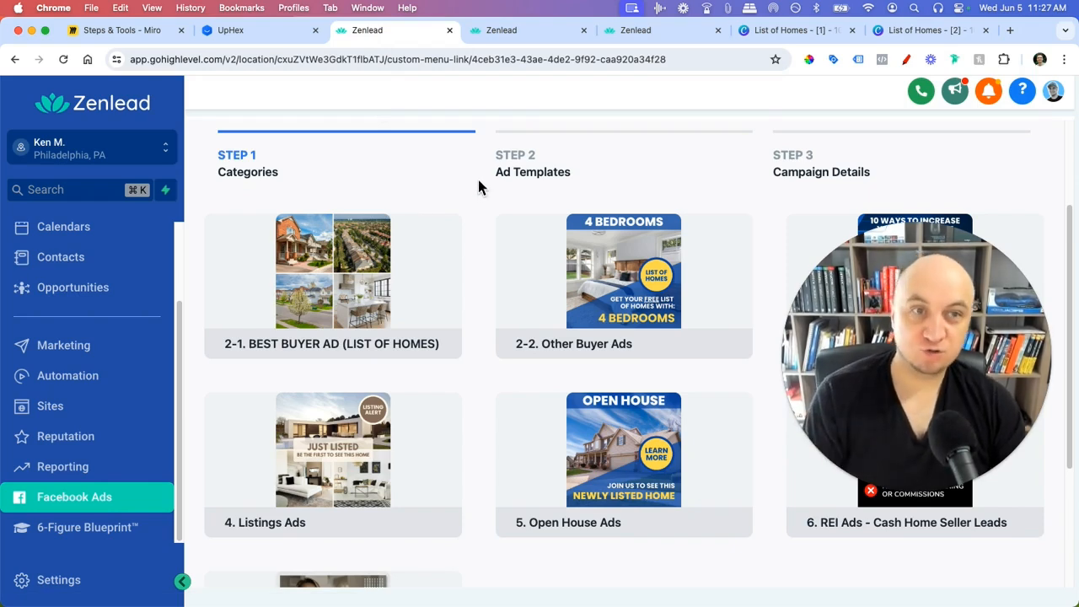
left_click(668, 37)
left_click(384, 34)
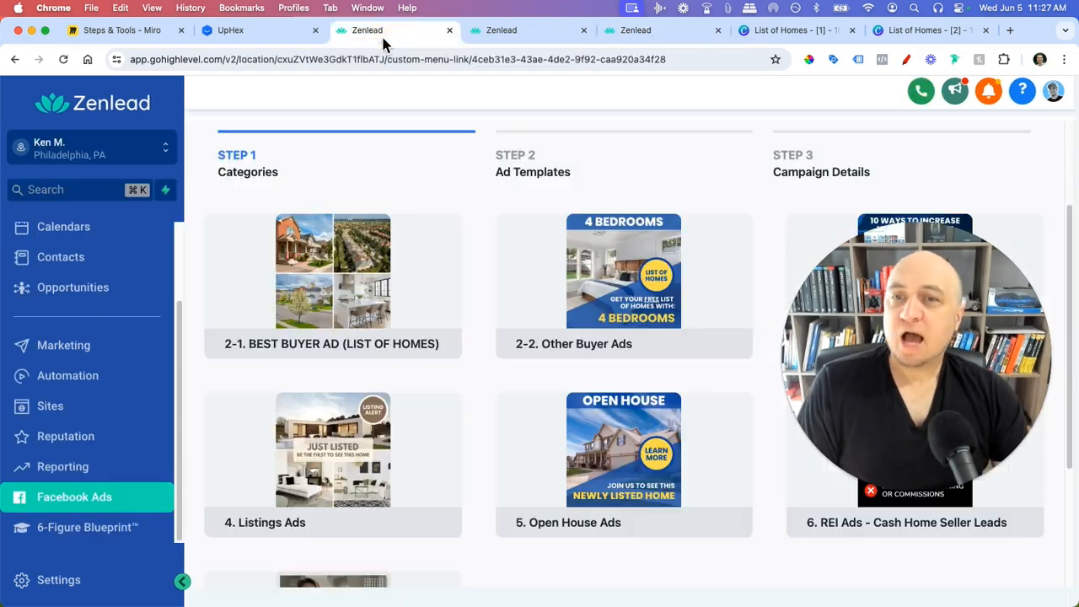
left_click(525, 33)
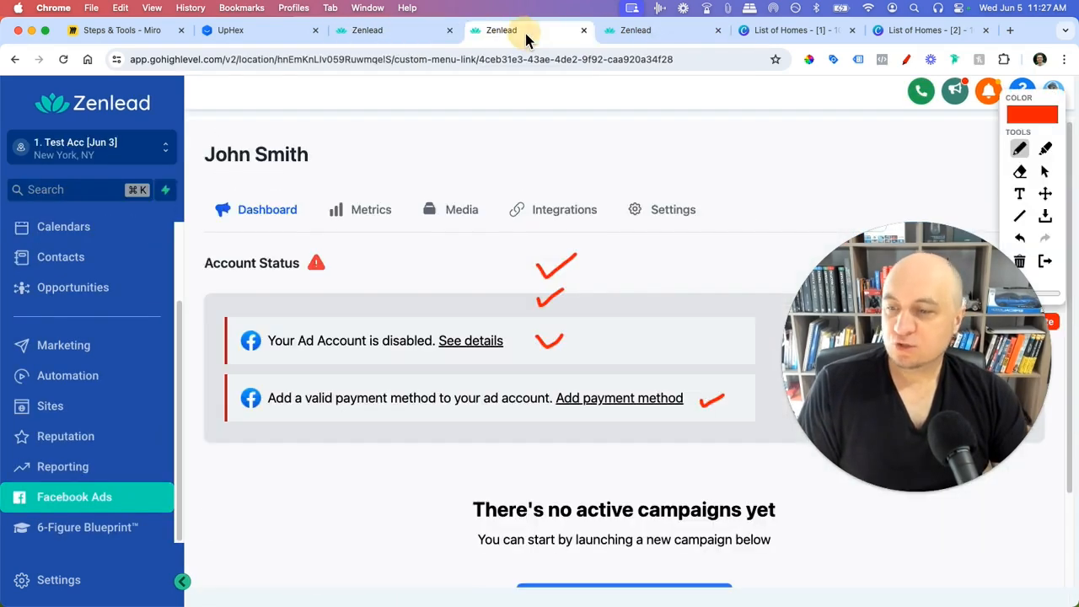
left_click(400, 33)
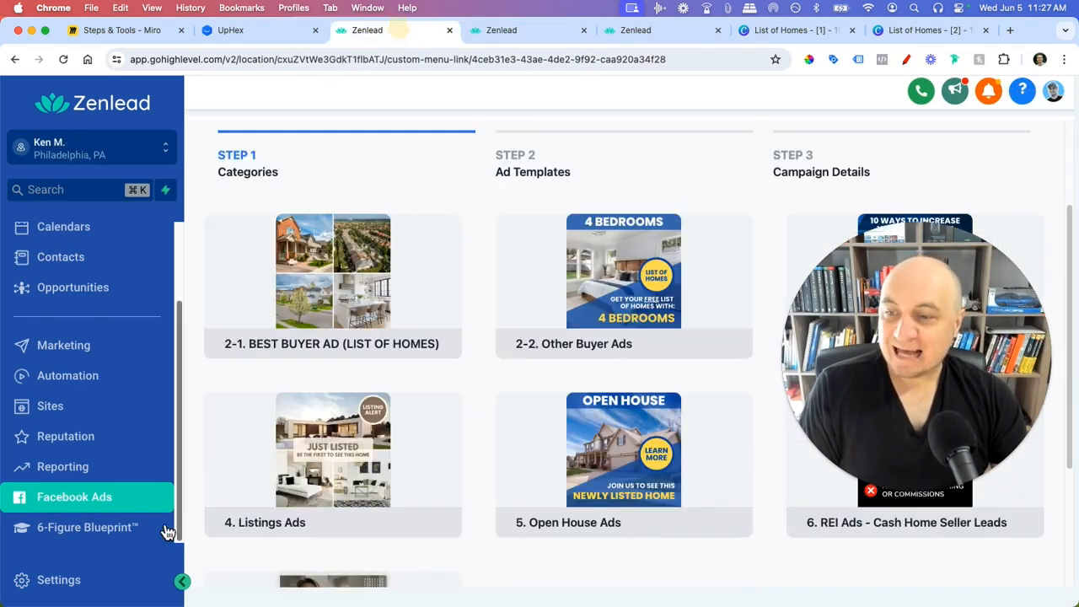
left_click(638, 32)
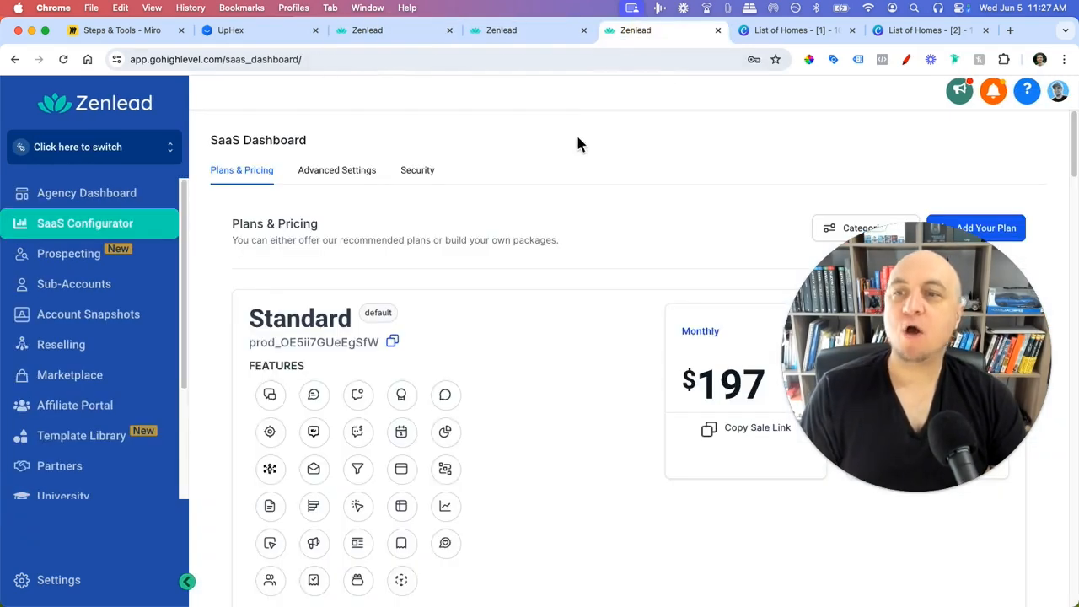
- Open the agency's Custom Menu Link settings and point out the Facebook Ads link
left_click(100, 589)
scroll(88, 459, "down", 3)
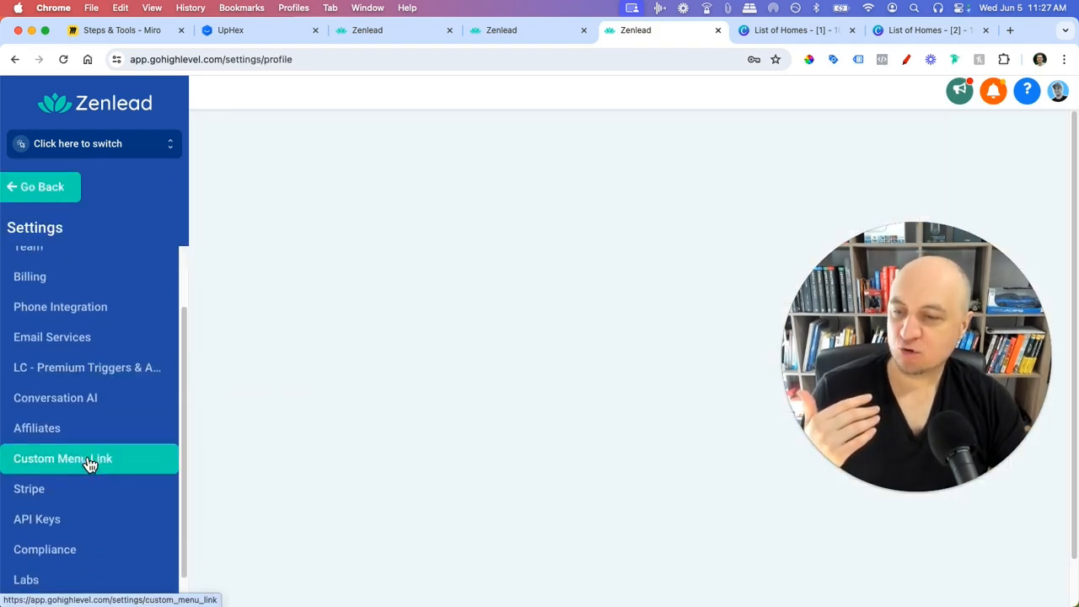
left_click(120, 440)
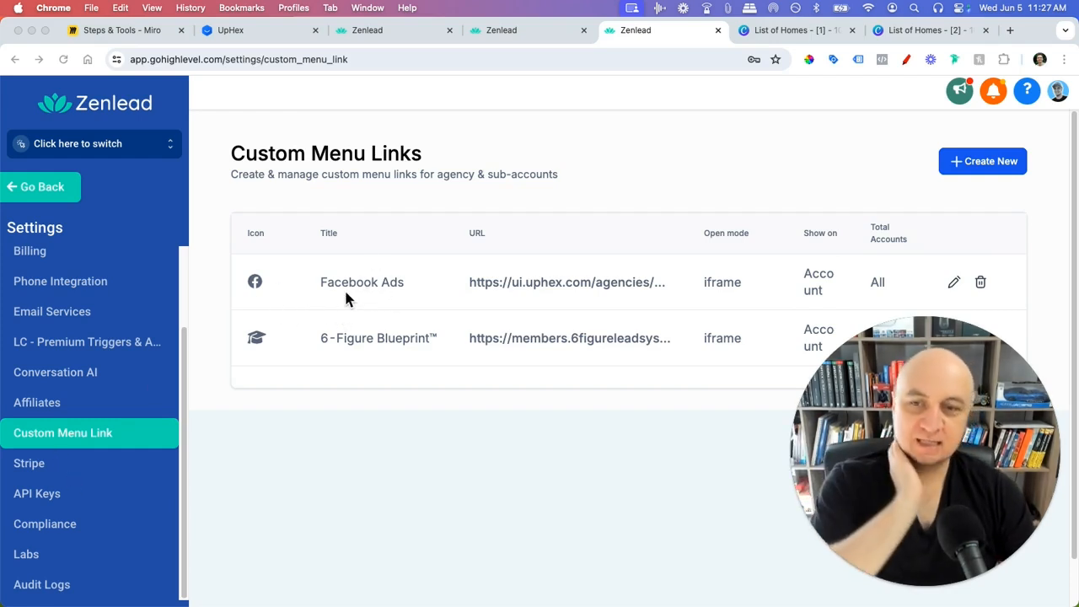
left_click(320, 287)
- Check the test account's dashboard and ad categories, then begin a new custom menu link
left_click(553, 32)
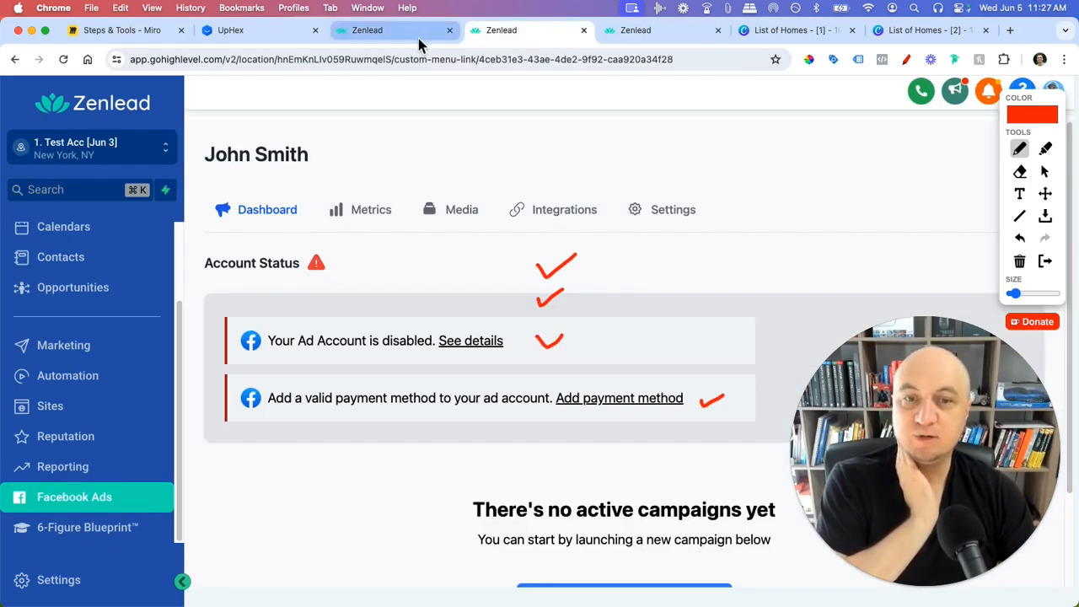
left_click(1046, 261)
left_click(417, 31)
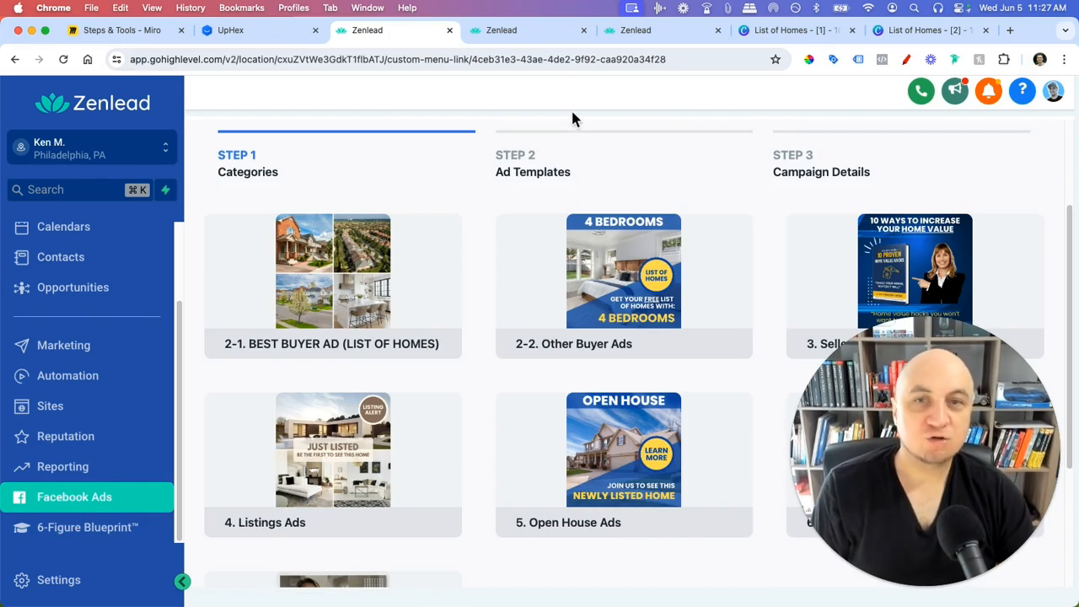
left_click(632, 30)
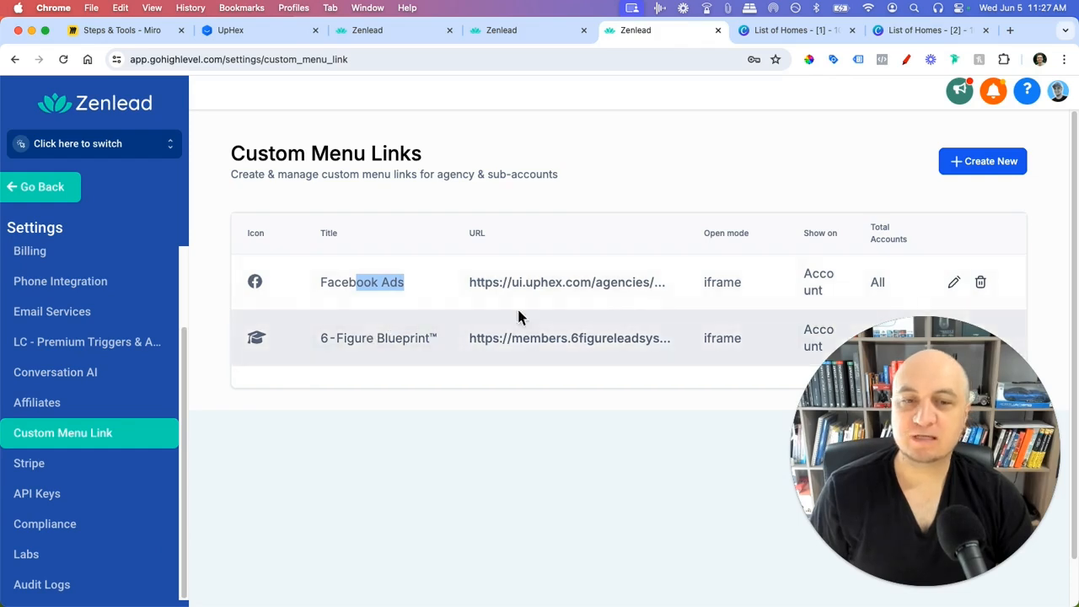
left_click(991, 167)
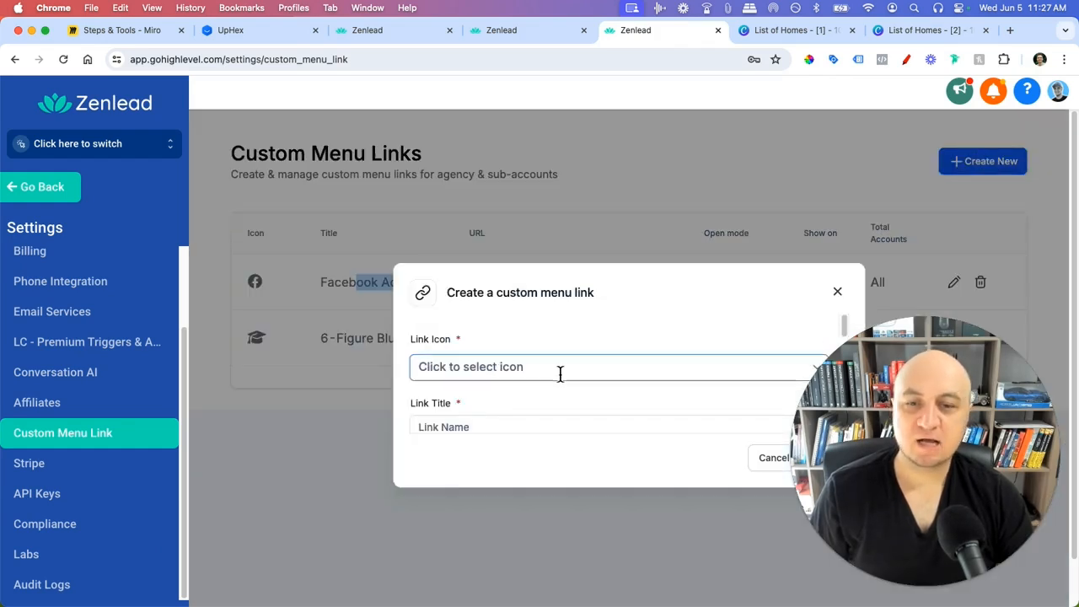
- Choose the YouTube icon for the new link, glance at UpHex, then cancel without saving
scroll(532, 354, "down", 1)
left_click(534, 324)
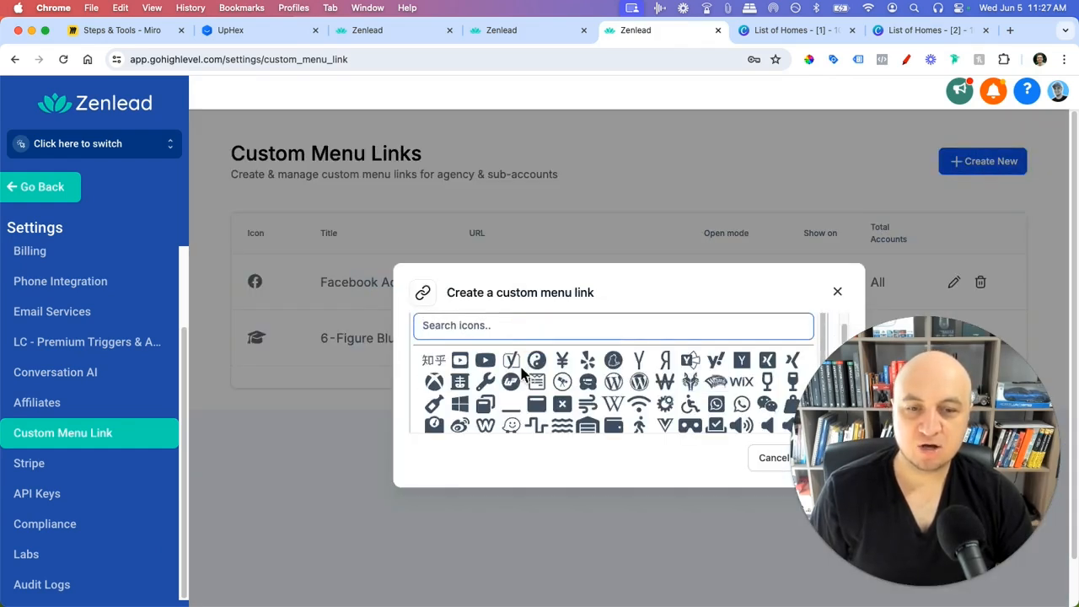
left_click(488, 362)
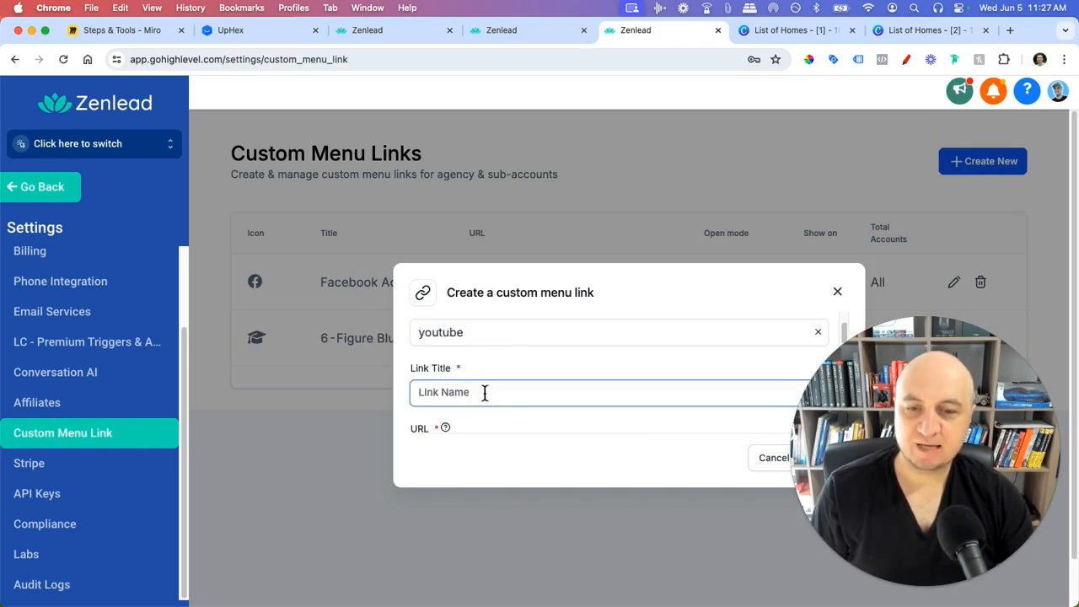
scroll(487, 393, "down", 5)
scroll(486, 401, "up", 3)
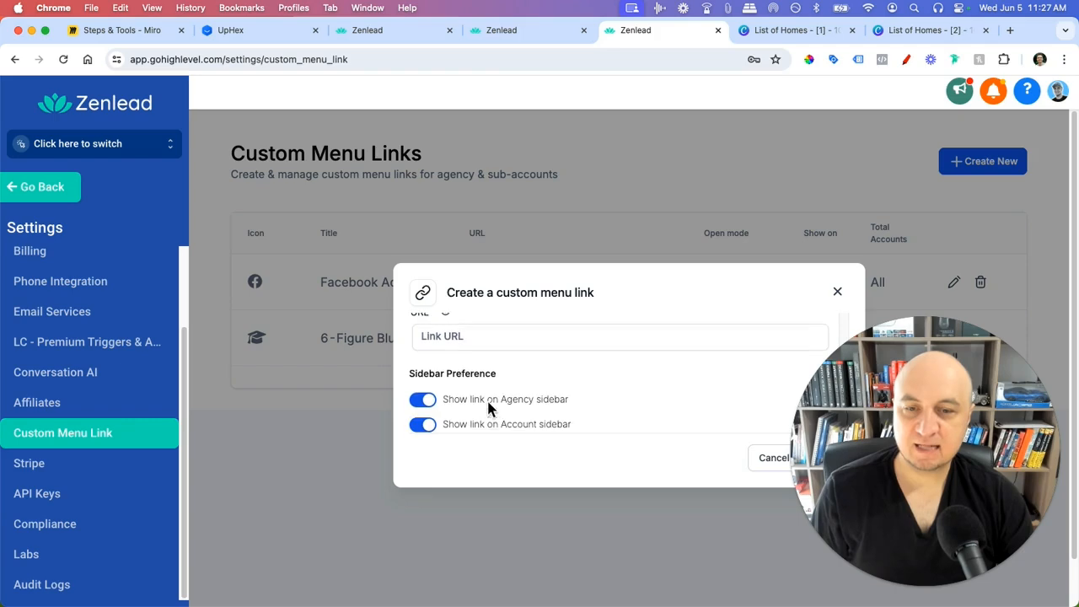
left_click(243, 32)
left_click(662, 32)
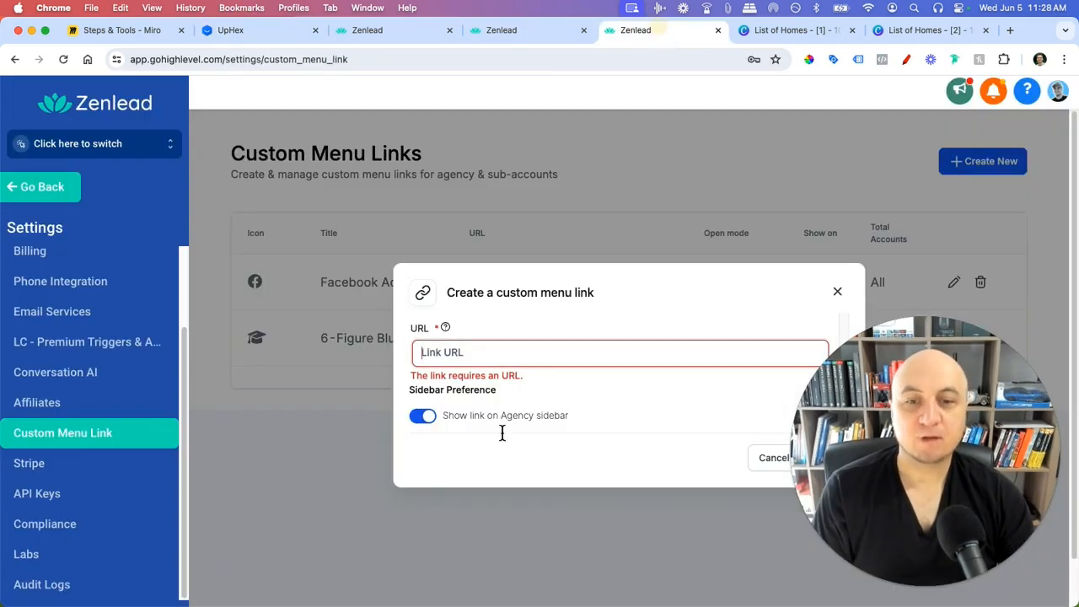
left_click(837, 292)
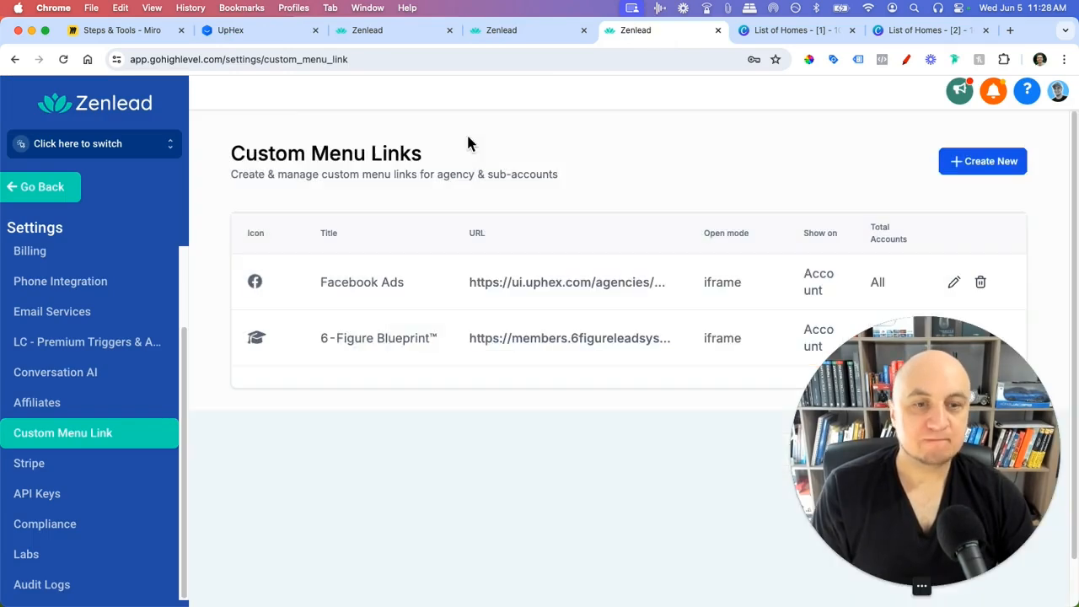
- Open UpHex's My Categories list, then return to Zenlead's test account Facebook Ads pages
left_click(284, 39)
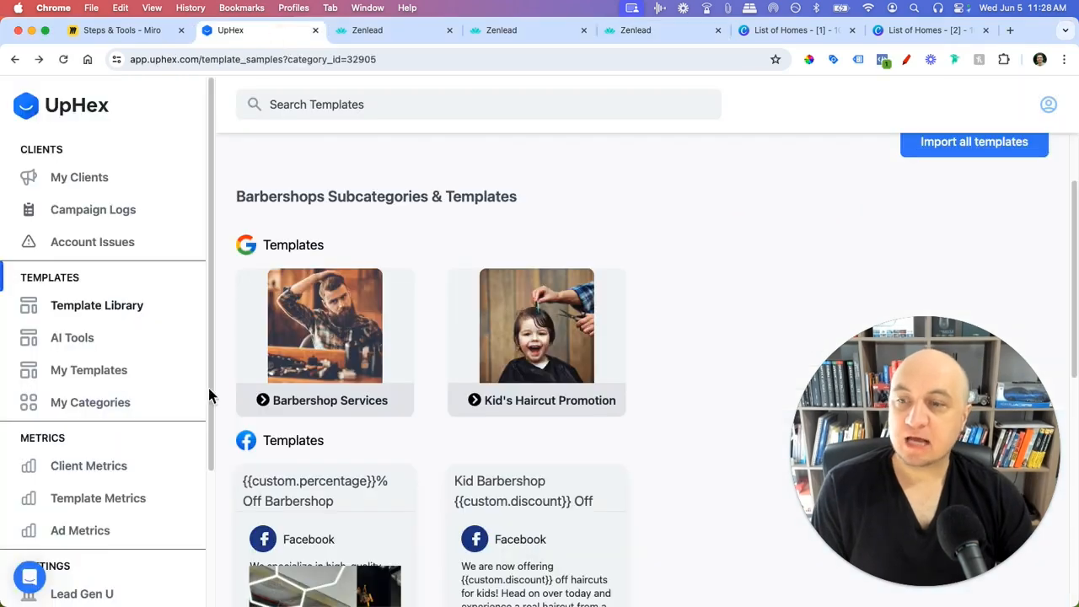
left_click(93, 404)
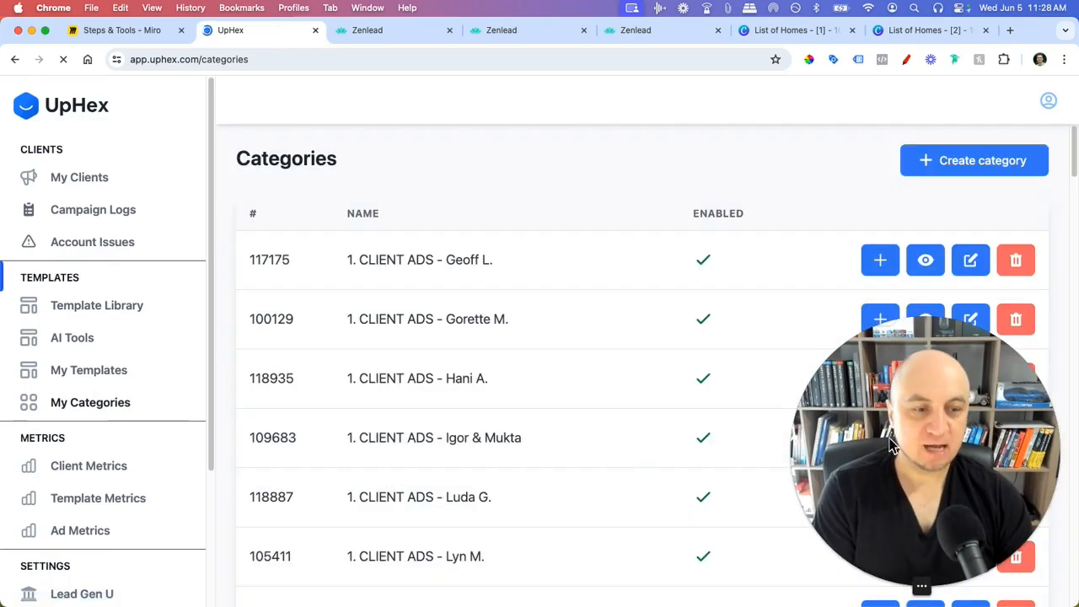
left_click_drag(909, 593, 800, 160)
left_click(508, 35)
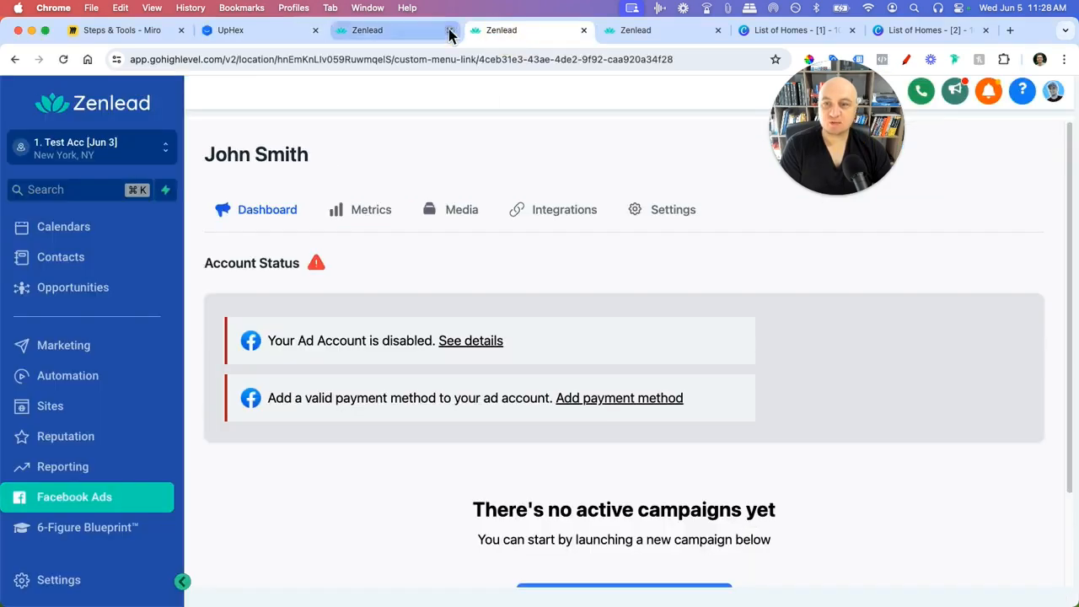
left_click(421, 42)
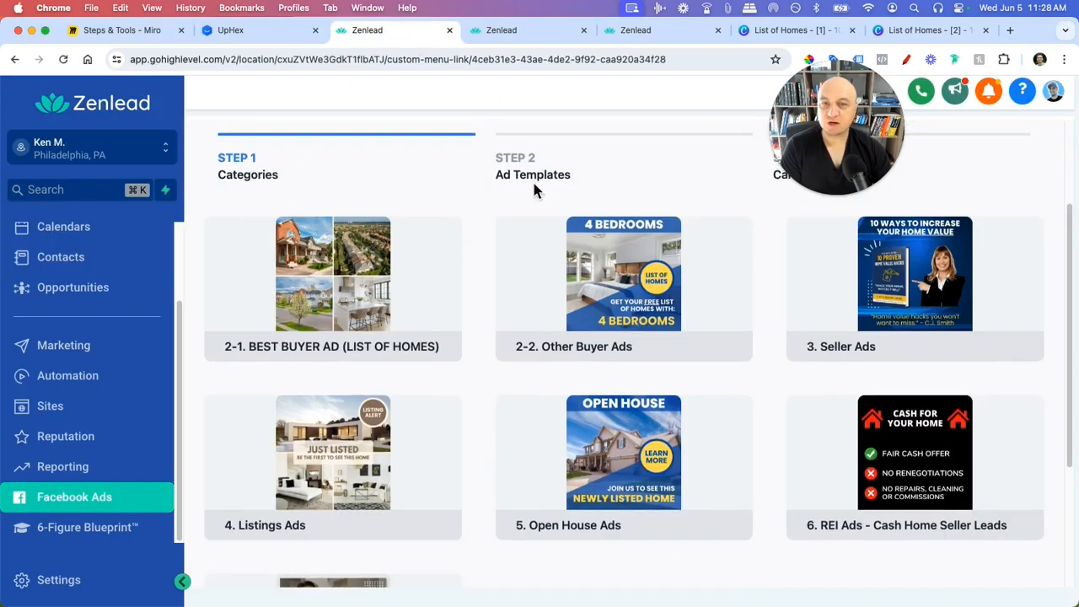
- Circle the 2-1. BEST BUYER AD and 2-2. Other Buyer Ads categories, then clear the drawings
left_click(907, 60)
mouse_move(223, 328)
left_mouse_down()
mouse_move(433, 361)
mouse_move(252, 322)
left_mouse_up()
mouse_move(542, 336)
left_mouse_down()
mouse_move(656, 358)
mouse_move(599, 314)
left_mouse_up()
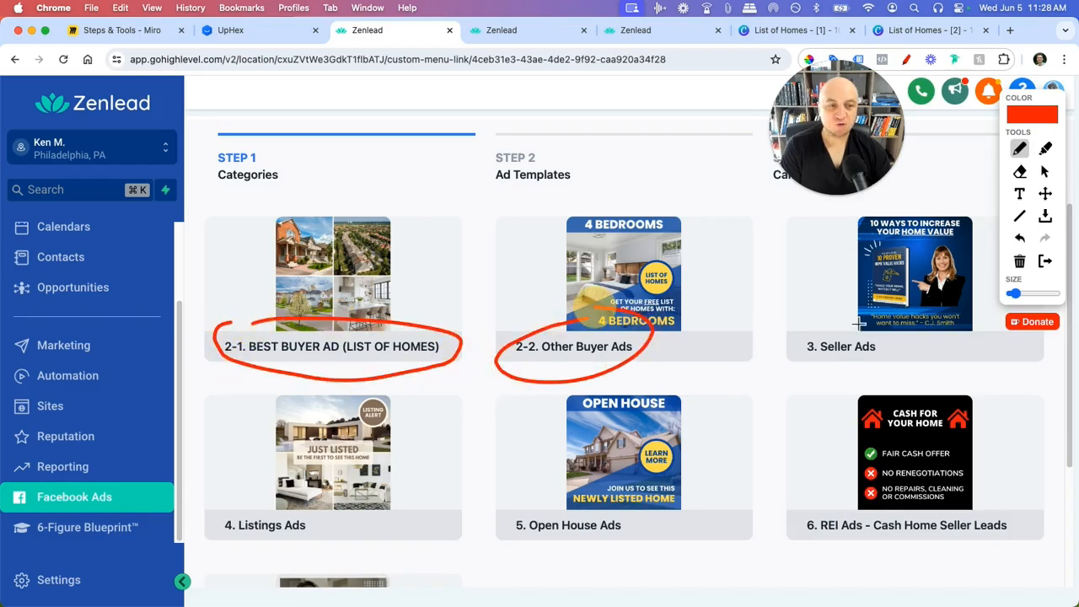
left_click(1047, 264)
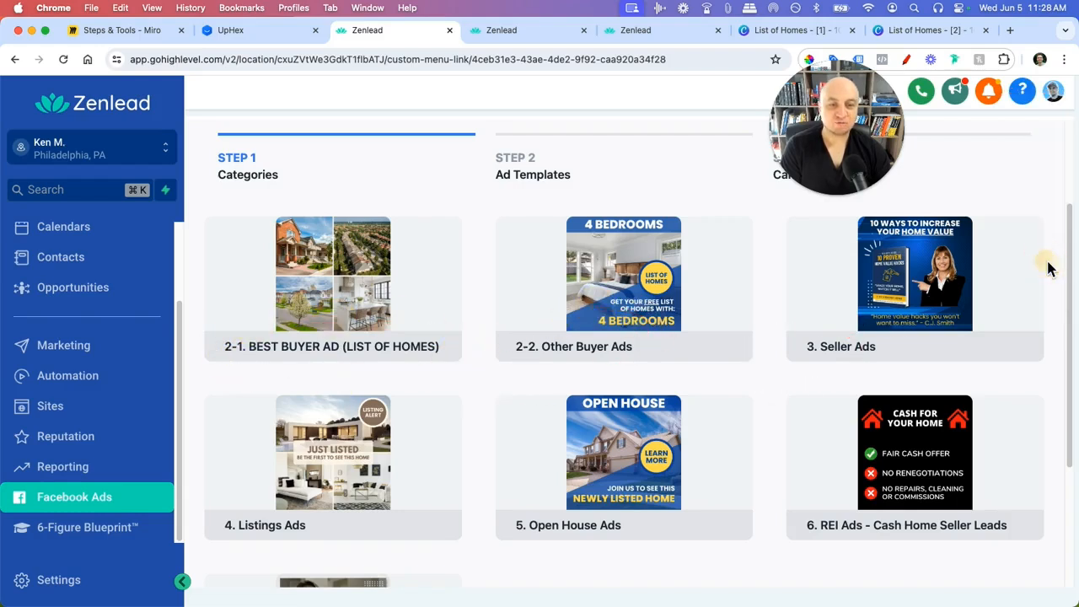
- Browse the 3. Seller Ads templates, then go back to the Facebook Ads dashboard
left_click(911, 318)
scroll(726, 428, "down", 10)
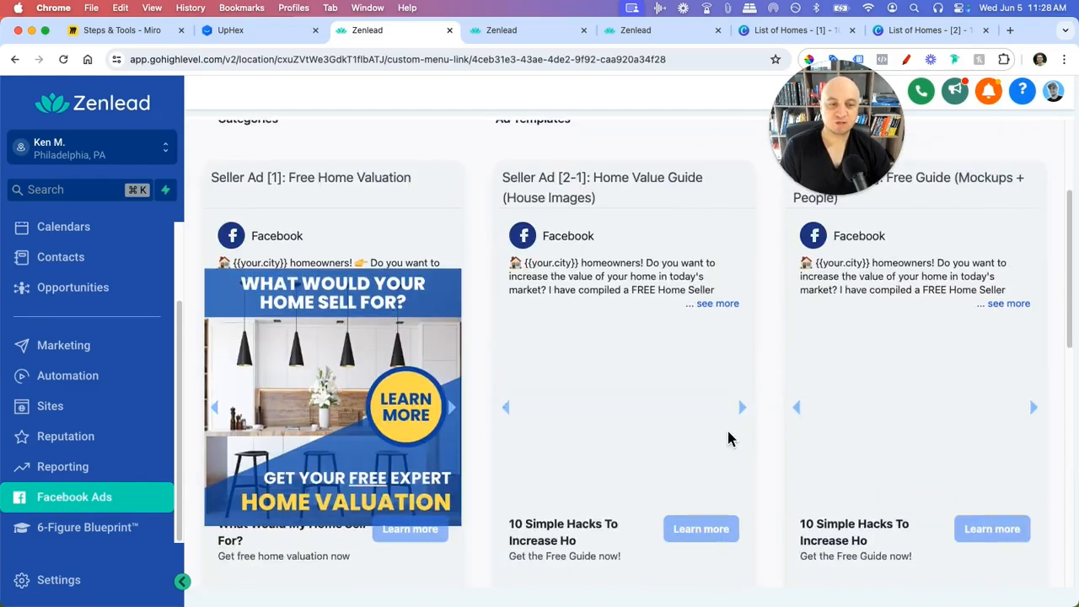
scroll(734, 453, "up", 2)
scroll(707, 484, "up", 8)
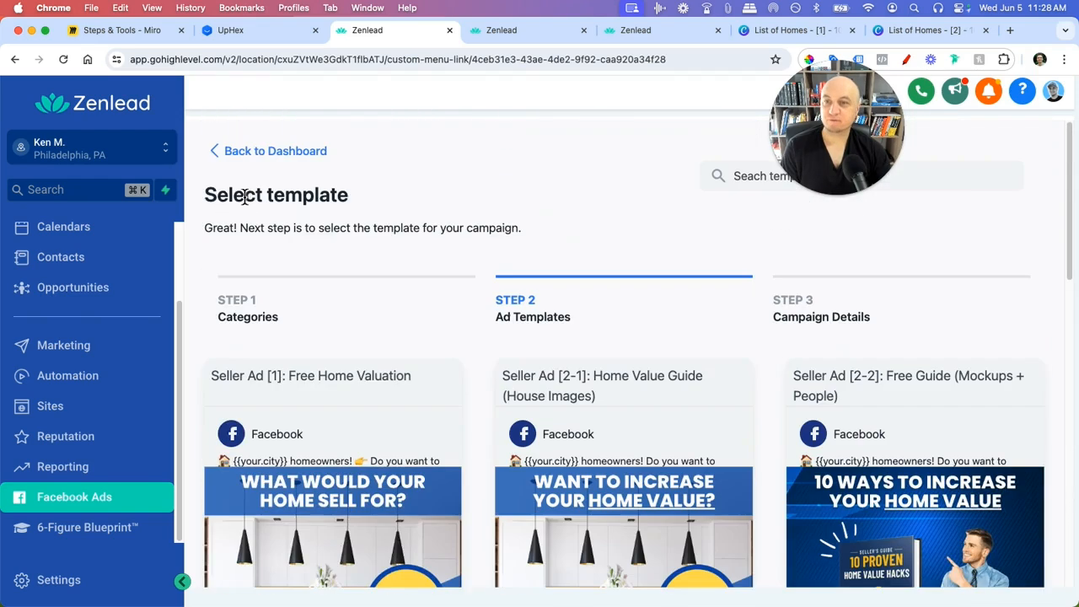
left_click(259, 164)
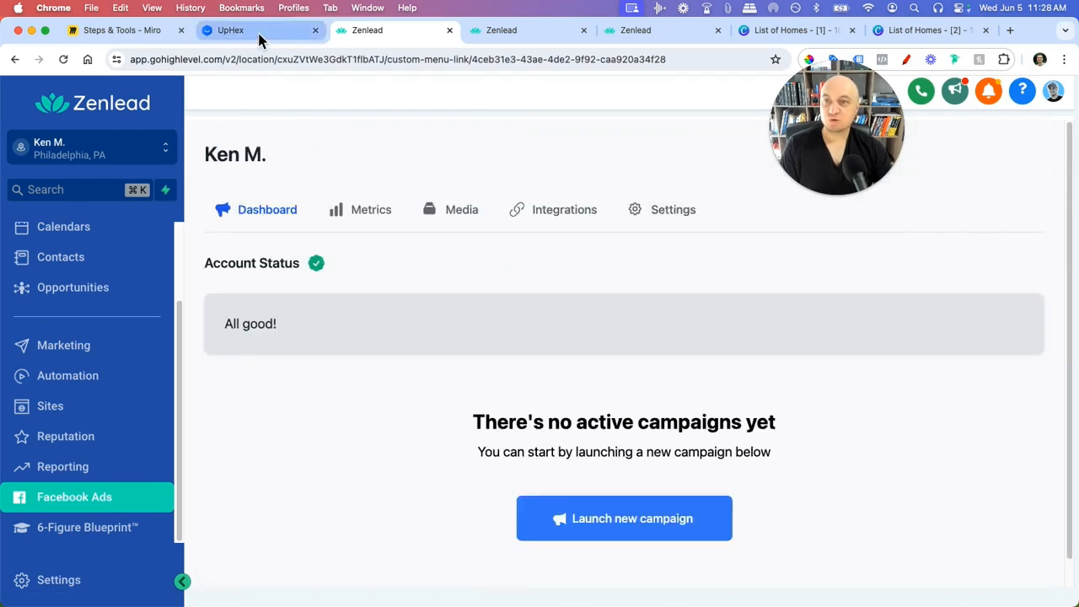
- Scroll through UpHex's client and industry categories, then go back to the Zenlead dashboard
left_click(262, 34)
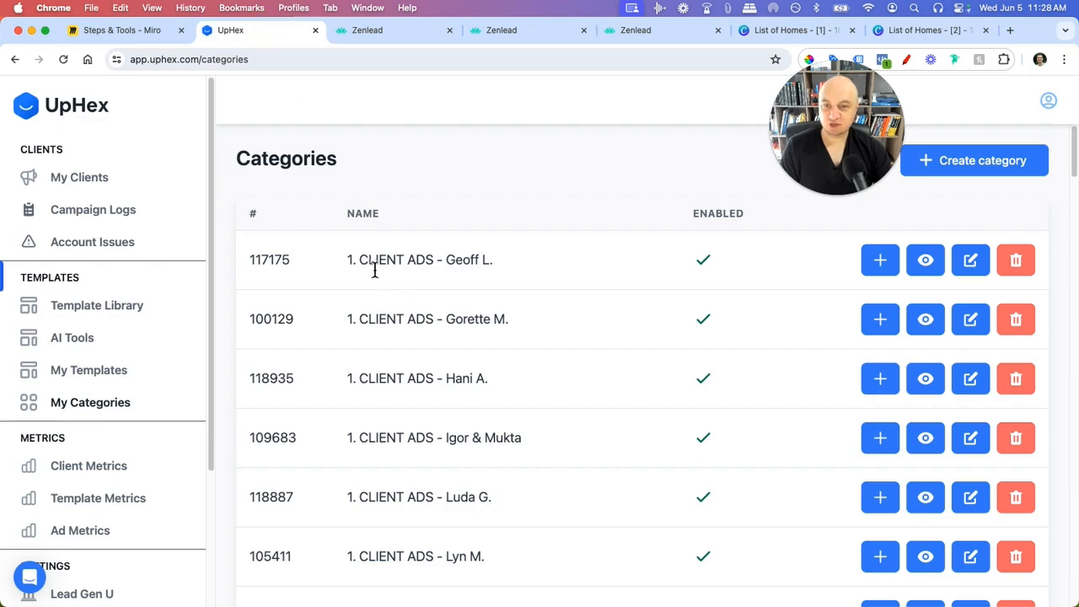
scroll(354, 287, "down", 1)
scroll(413, 285, "up", 1)
triple_click(409, 259)
key("super+c")
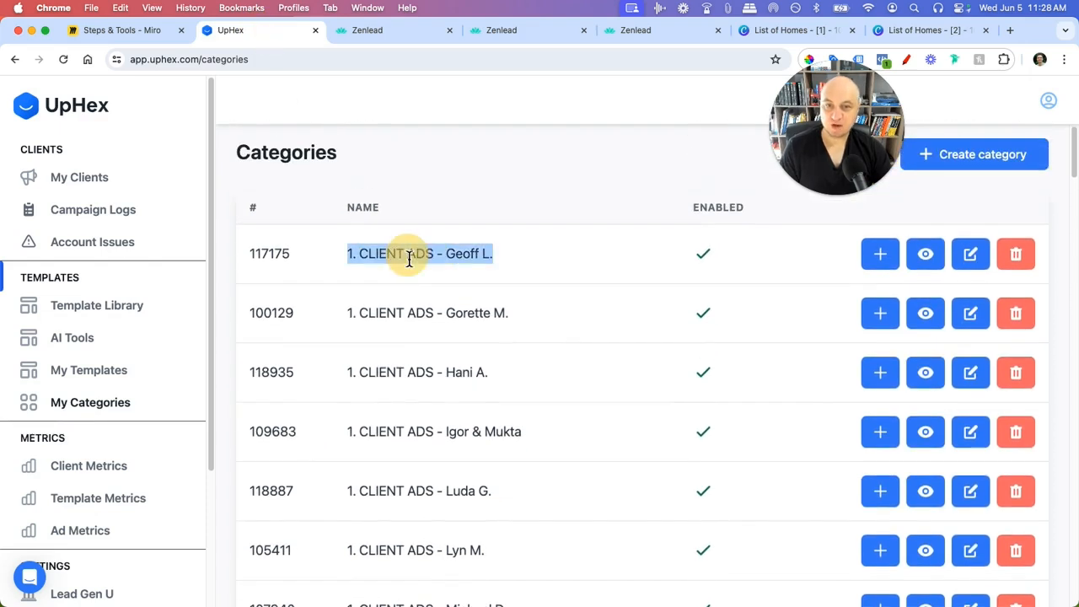
left_click(472, 263)
scroll(540, 304, "down", 5)
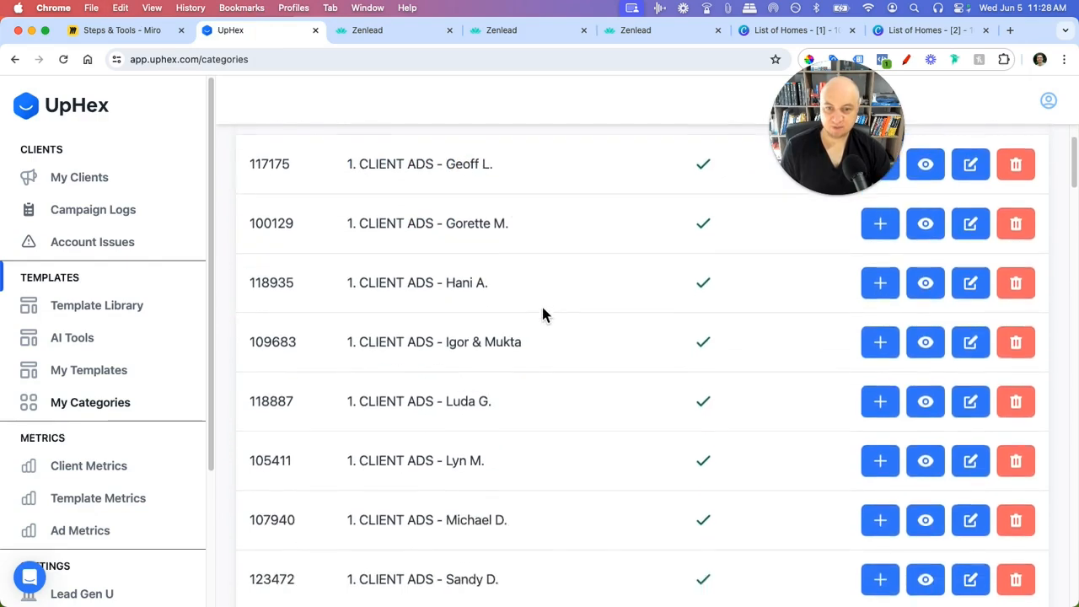
scroll(553, 328, "down", 9)
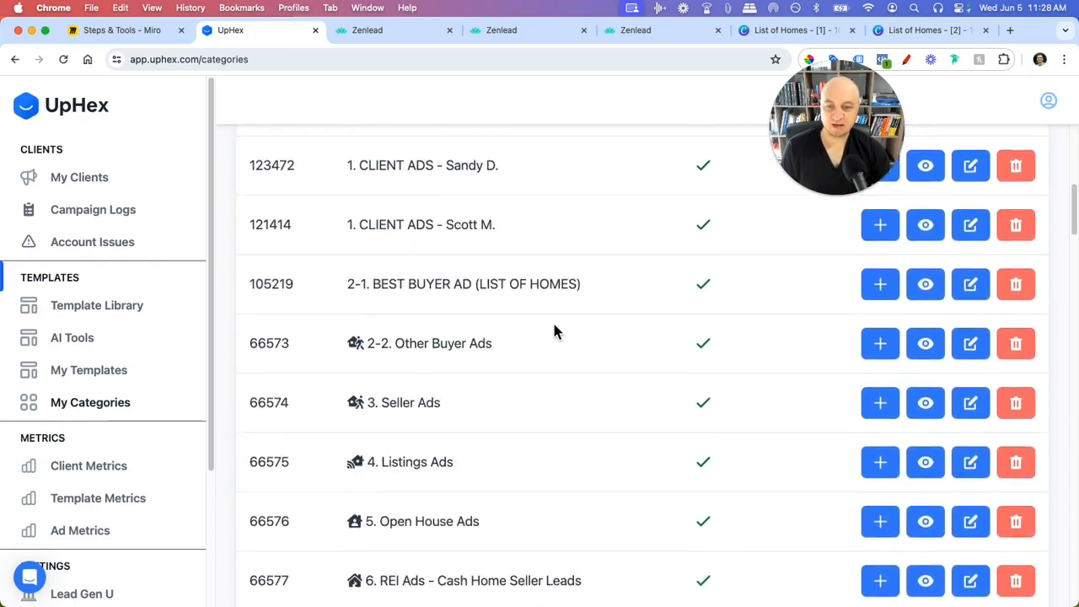
scroll(552, 330, "down", 2)
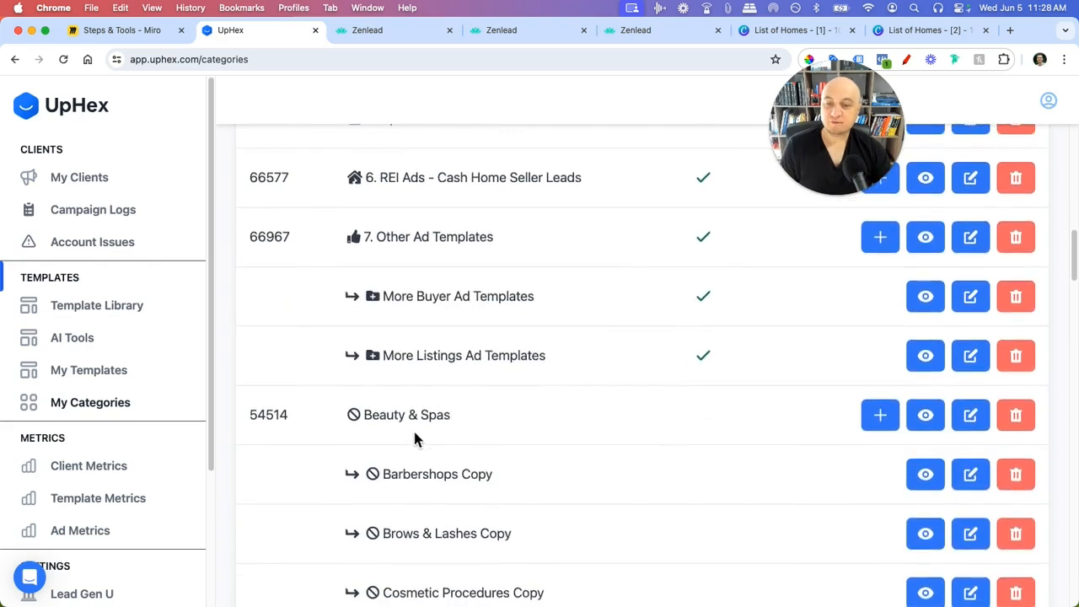
scroll(477, 430, "down", 5)
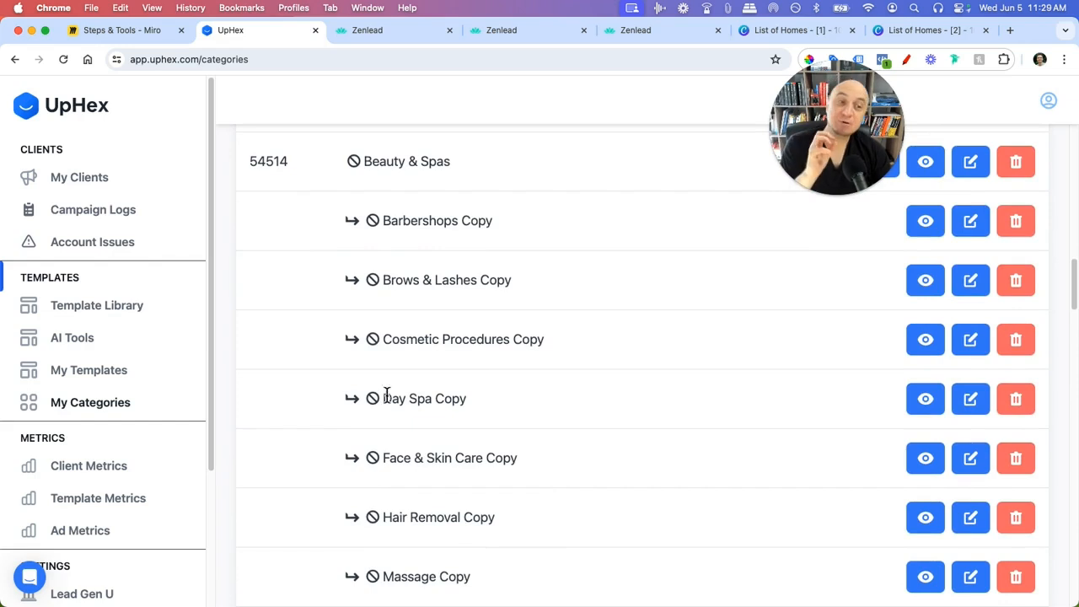
left_click(403, 34)
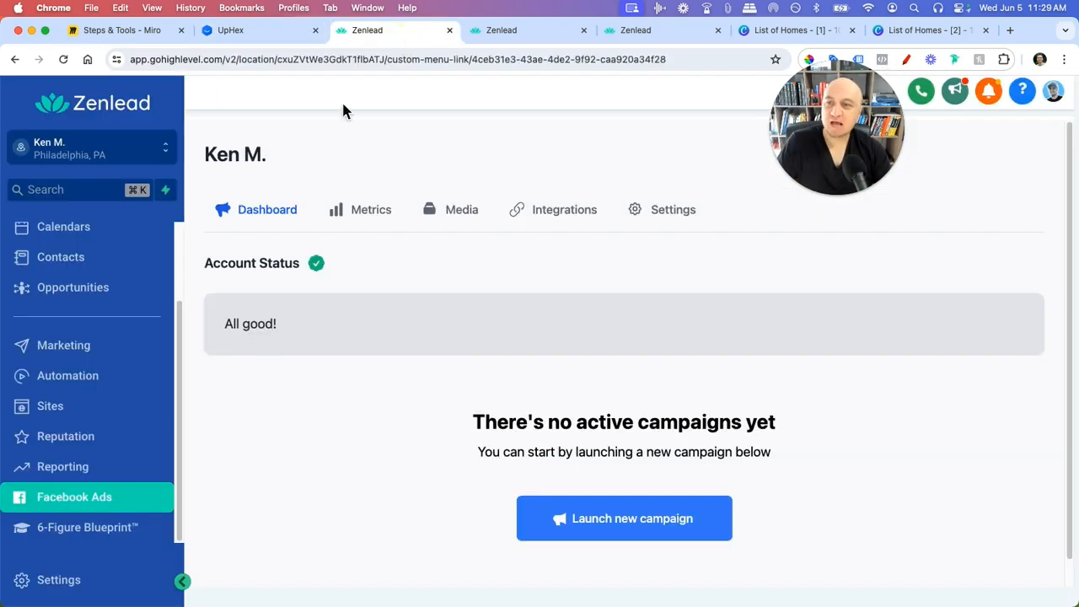
- Launch a new Facebook campaign in Zenlead and browse its ad template categories
left_click(624, 527)
left_click(638, 331)
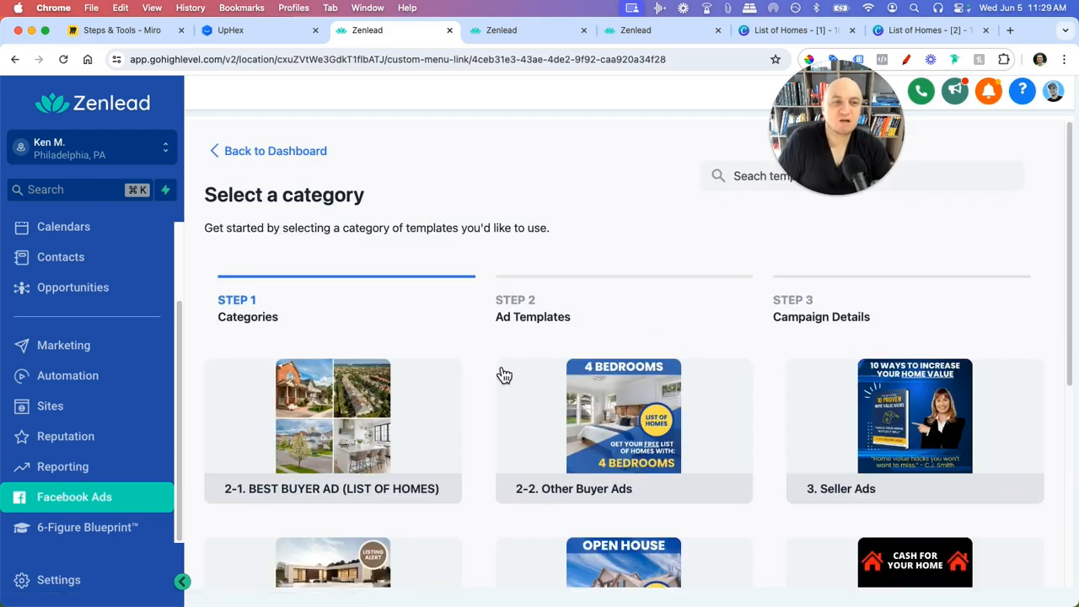
scroll(495, 363, "down", 4)
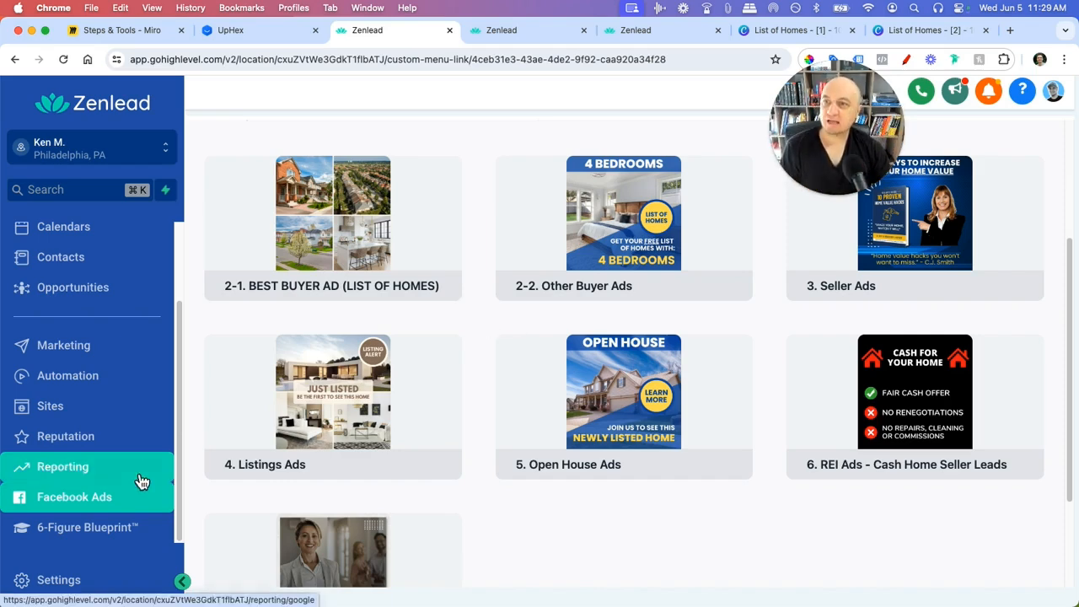
scroll(504, 504, "down", 1)
scroll(504, 503, "down", 2)
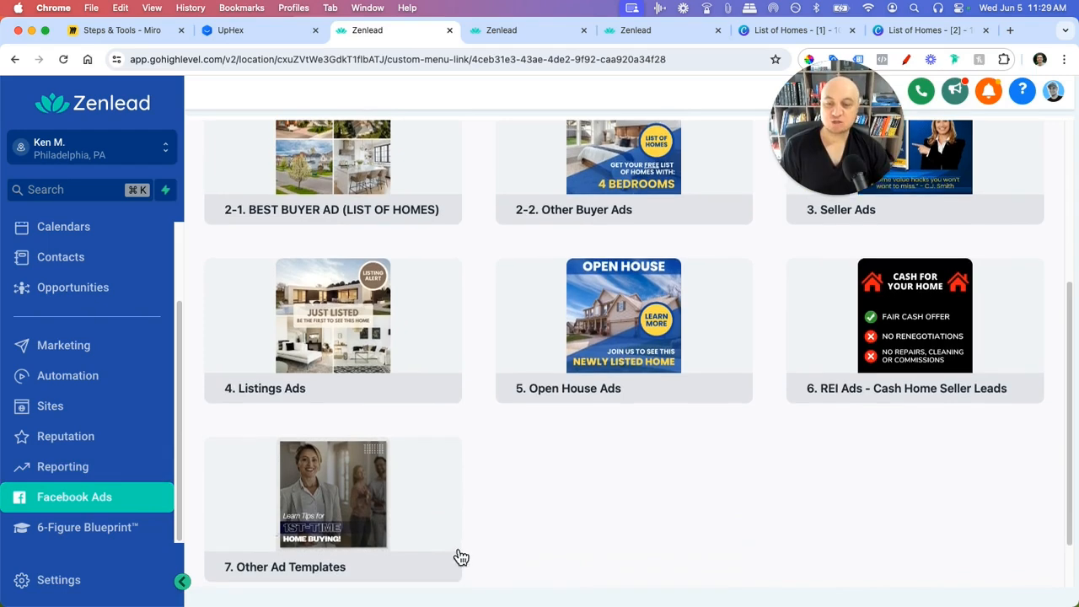
- Compare UpHex's My Categories list with Zenlead's template categories, ending on UpHex
left_click(227, 30)
scroll(475, 392, "down", 3)
scroll(485, 430, "down", 5)
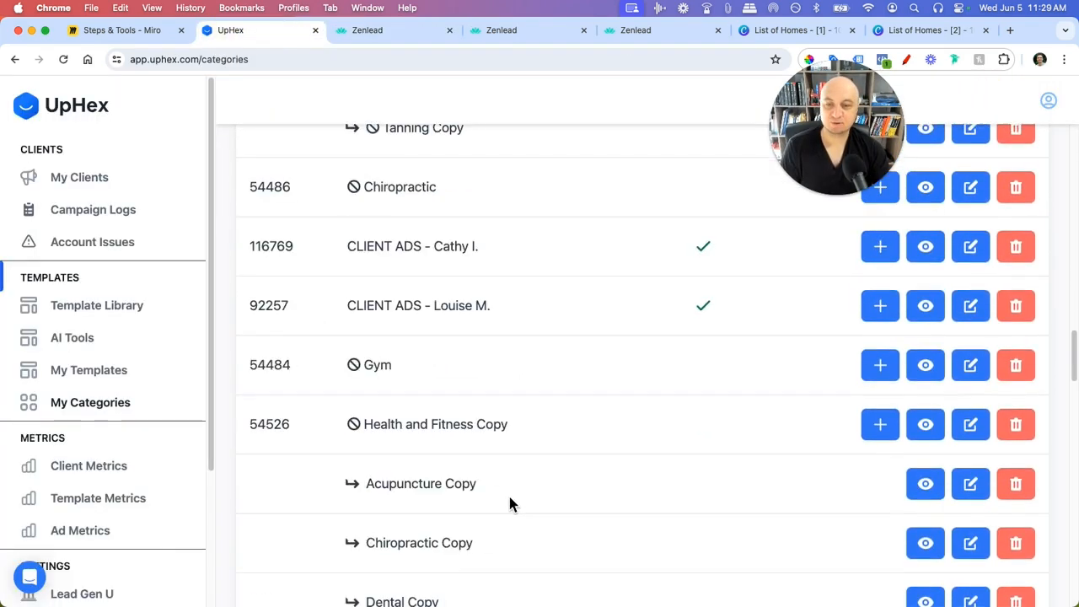
scroll(509, 493, "up", 10)
scroll(523, 511, "up", 12)
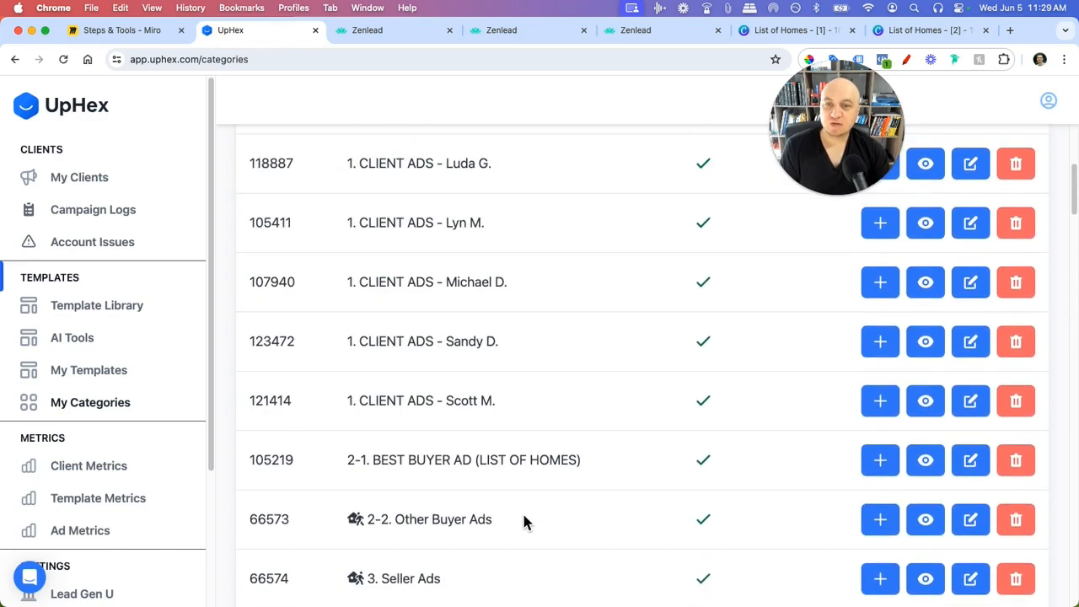
left_click(363, 31)
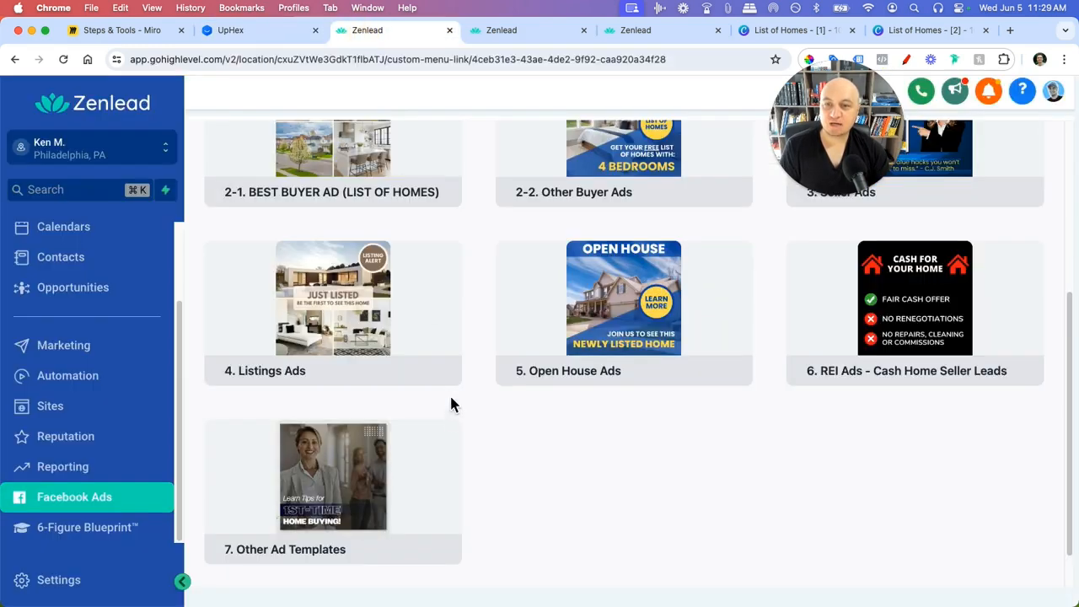
scroll(450, 393, "up", 3)
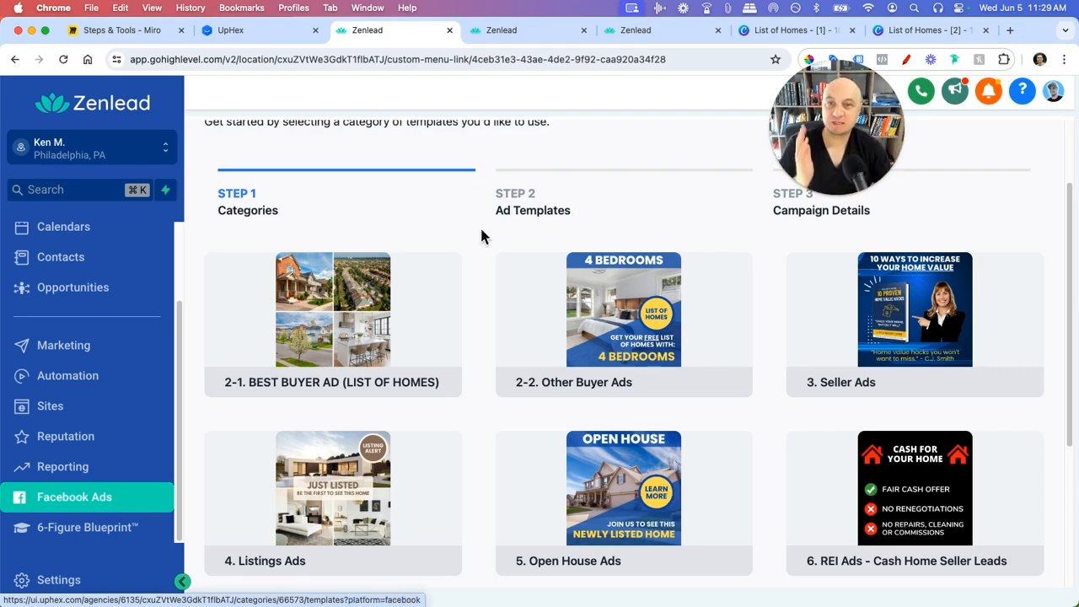
left_click(287, 30)
- Create a new '1. CLIENT ADS' category, swapping the old client's name for the new client's
scroll(703, 371, "up", 2)
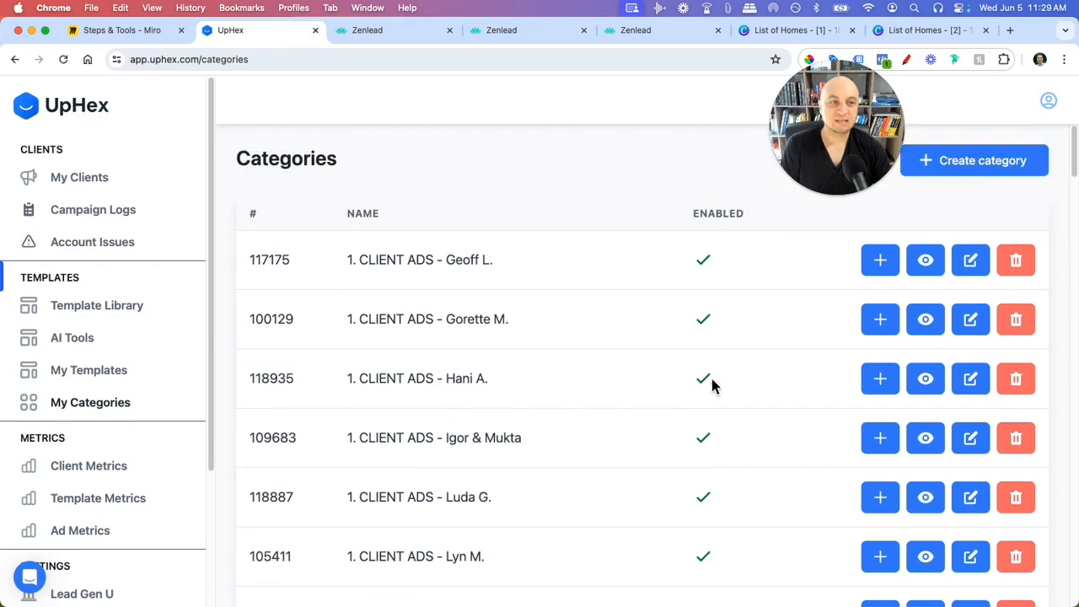
left_click(1013, 165)
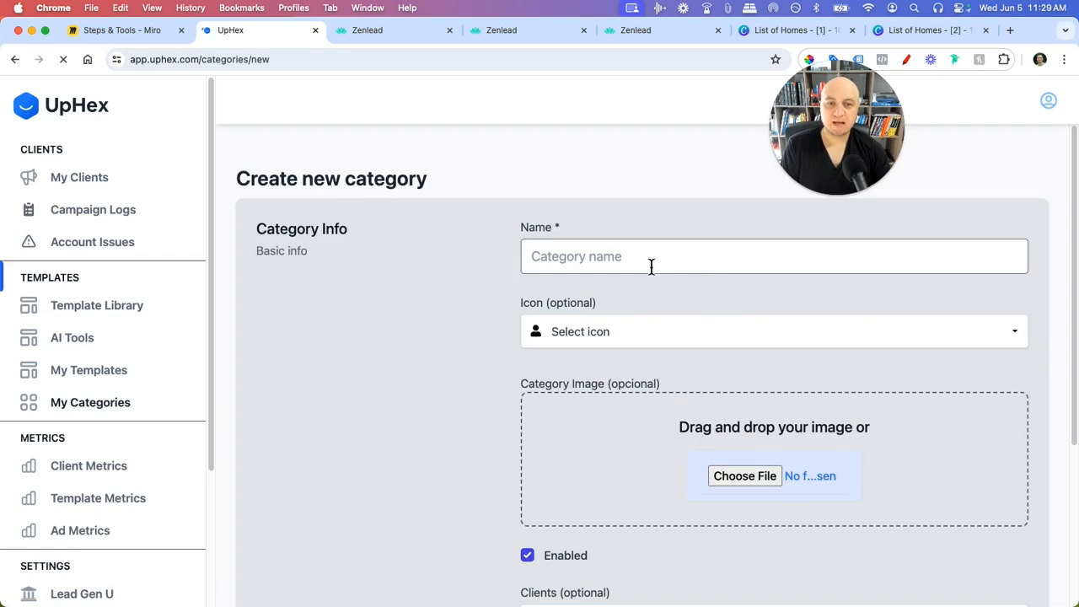
left_click(647, 264)
key("super+v")
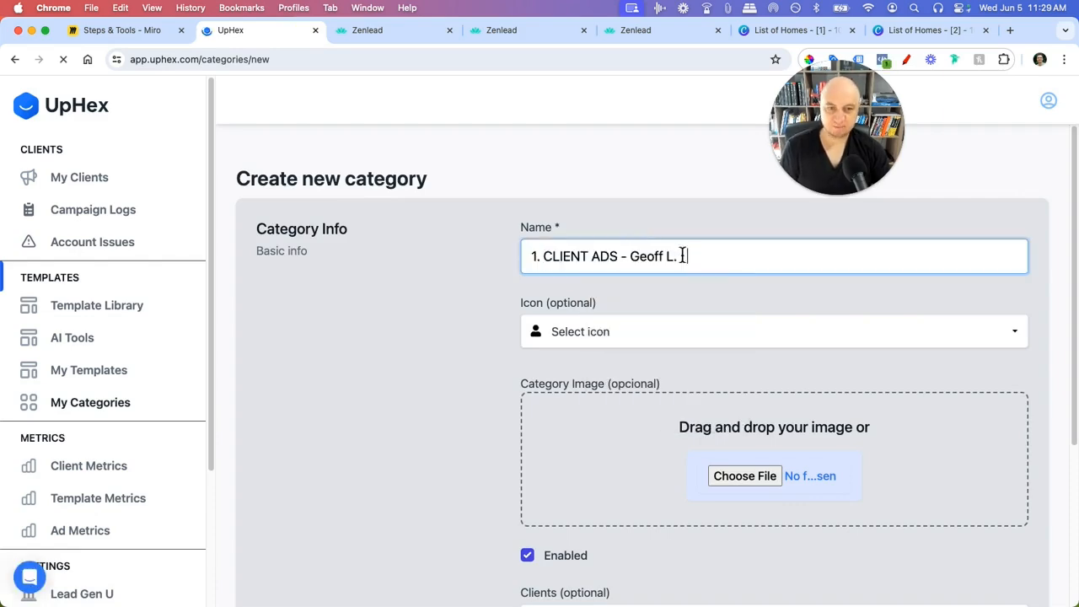
left_click_drag(692, 257, 630, 257)
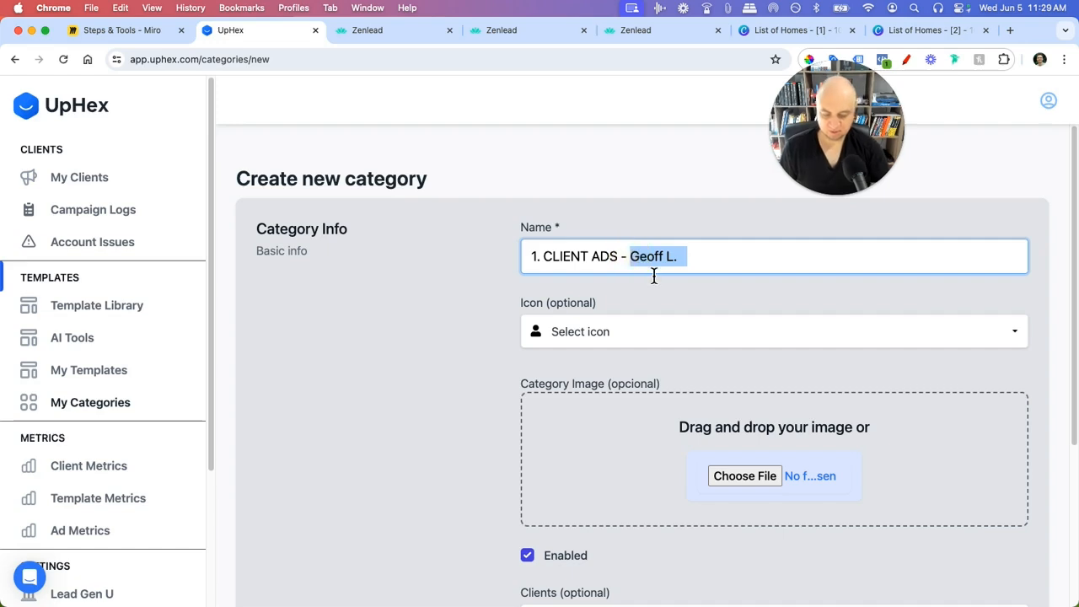
type("Ken")
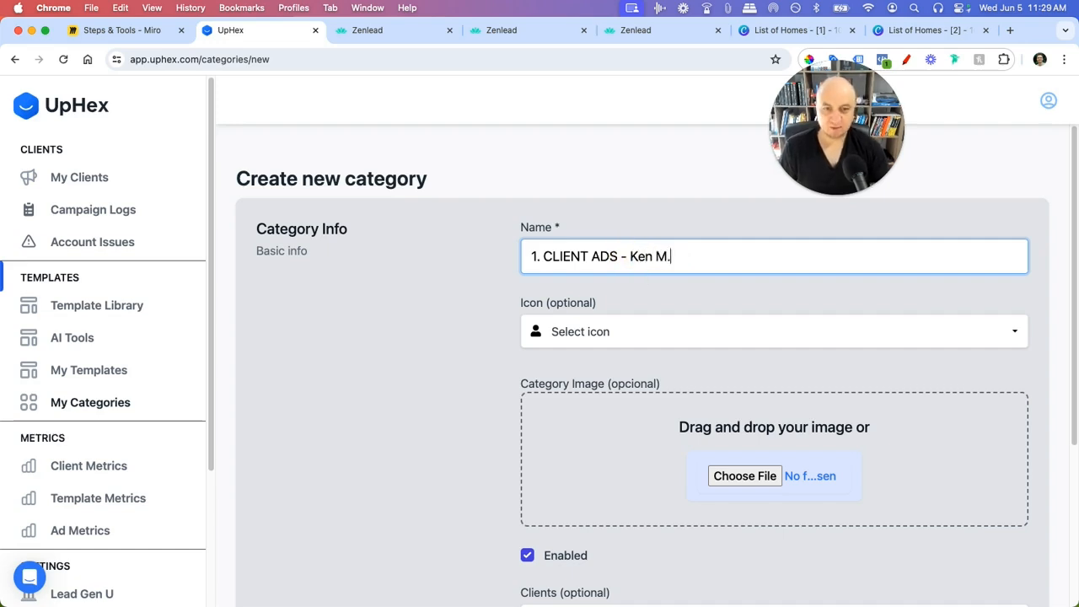
left_click(402, 306)
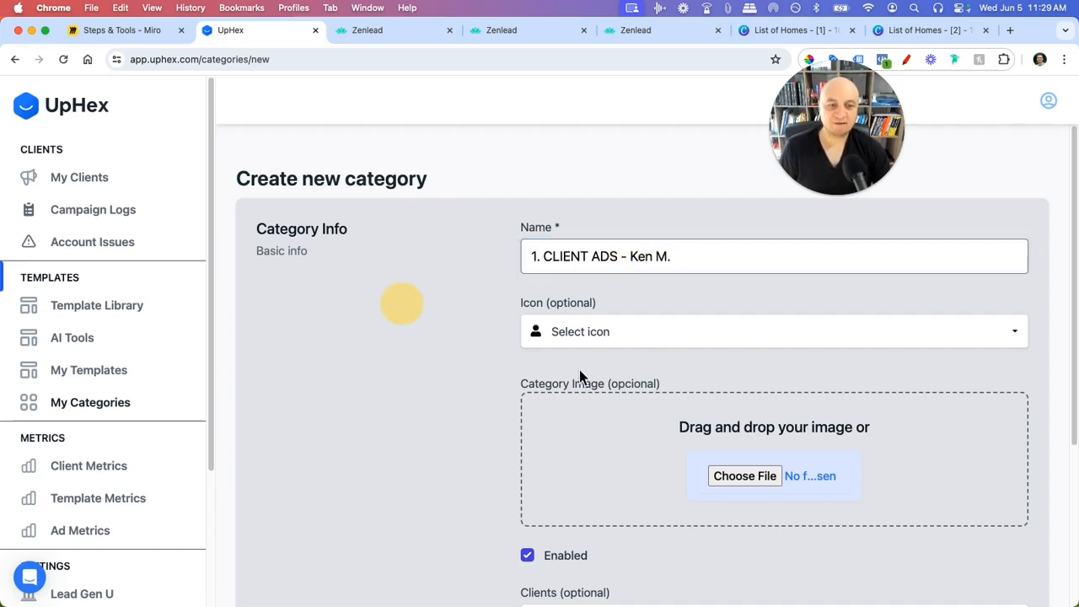
- Restrict the category to the new client only and save it
scroll(641, 392, "down", 2)
scroll(826, 411, "down", 2)
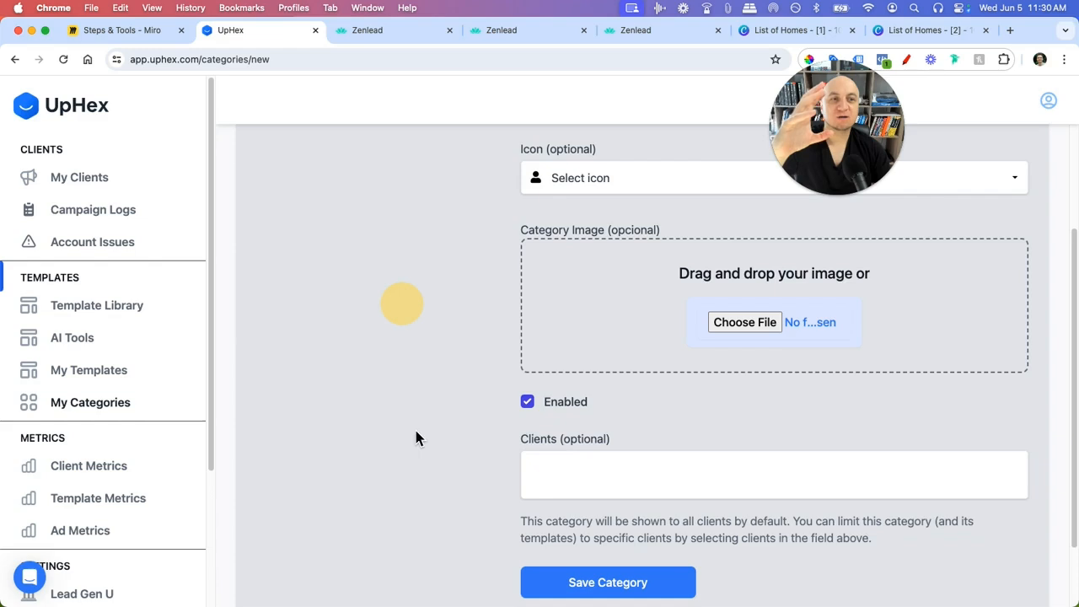
left_click(562, 476)
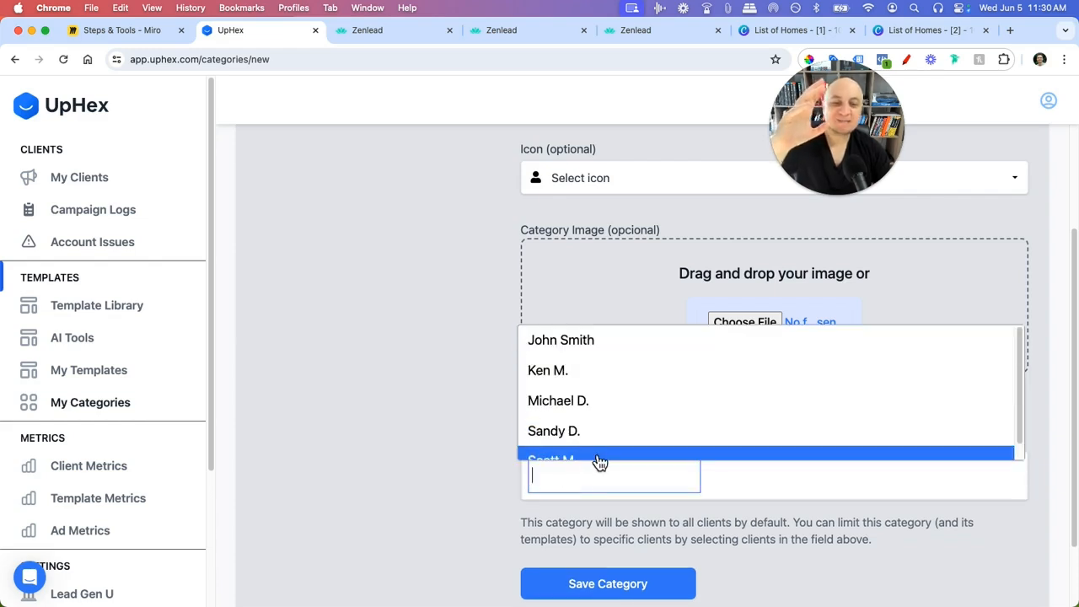
scroll(597, 447, "down", 1)
scroll(599, 443, "up", 1)
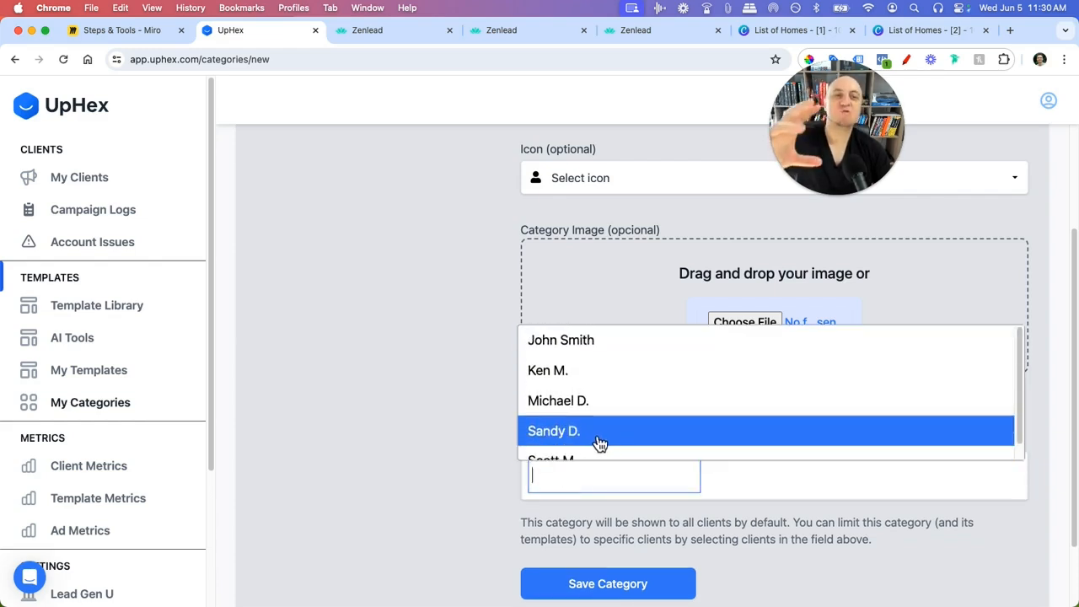
left_click(605, 378)
left_click(430, 442)
left_click(646, 592)
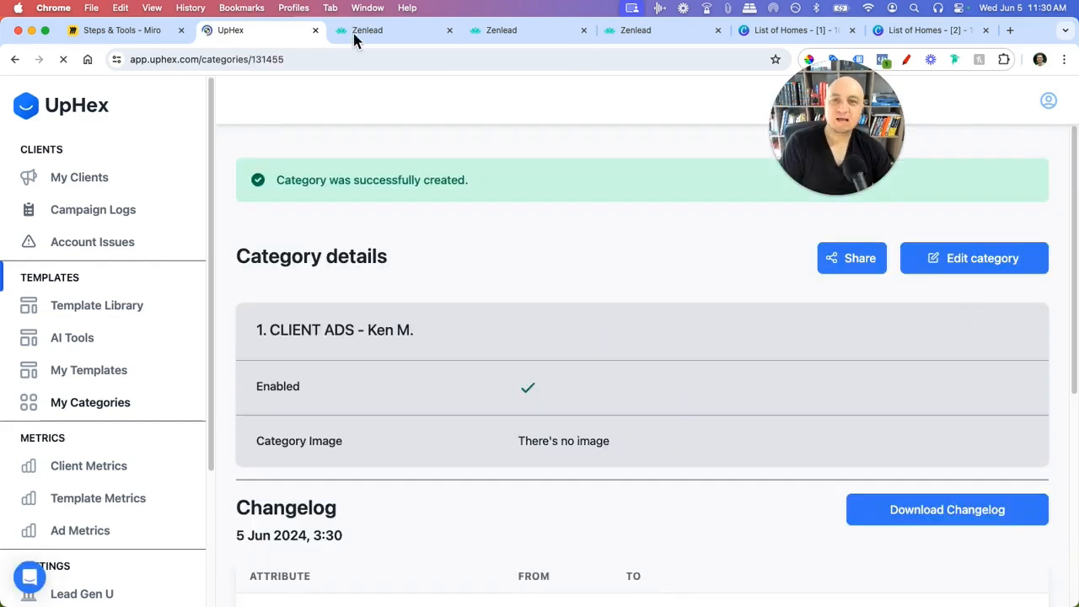
left_click(361, 30)
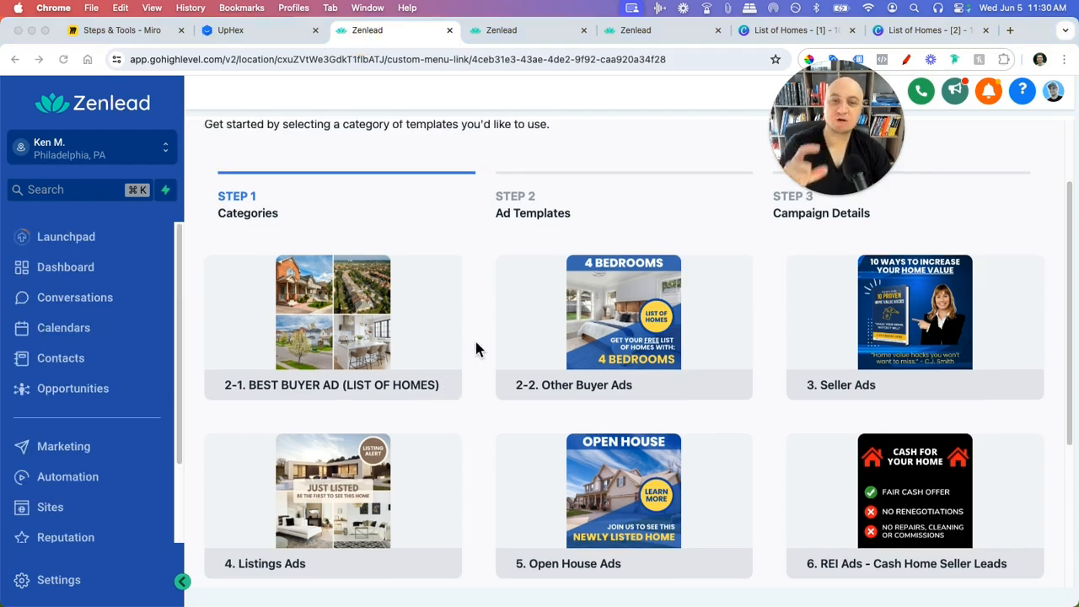
left_click(253, 34)
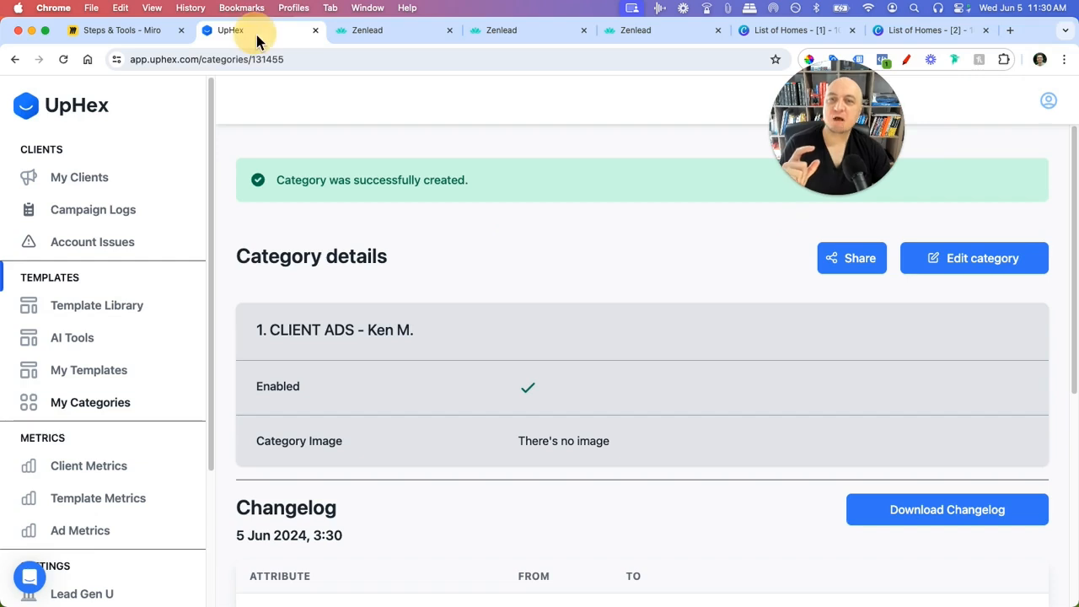
scroll(503, 449, "down", 3)
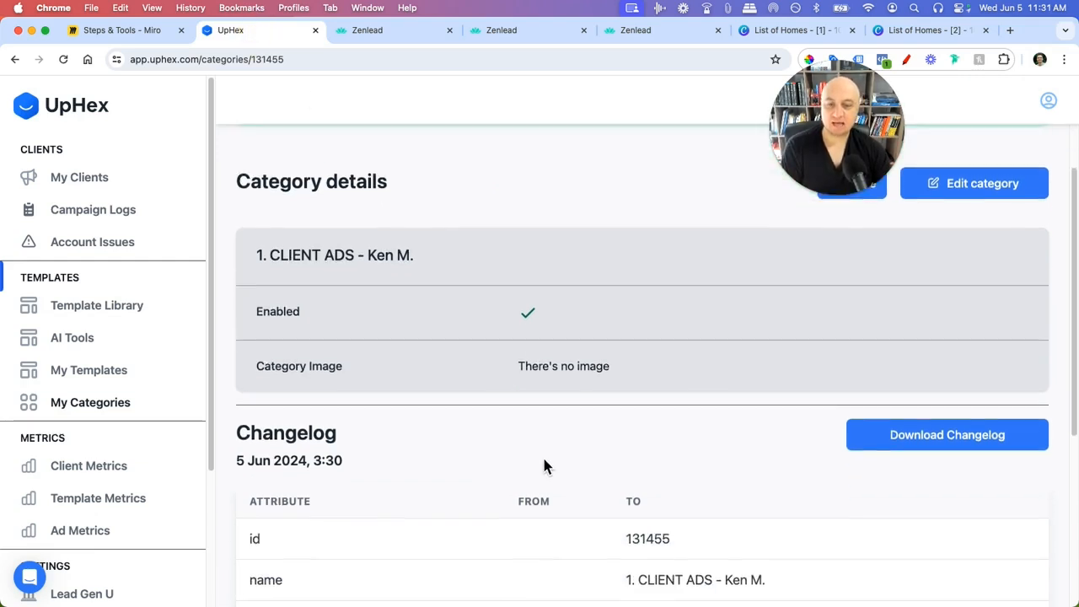
scroll(494, 460, "up", 3)
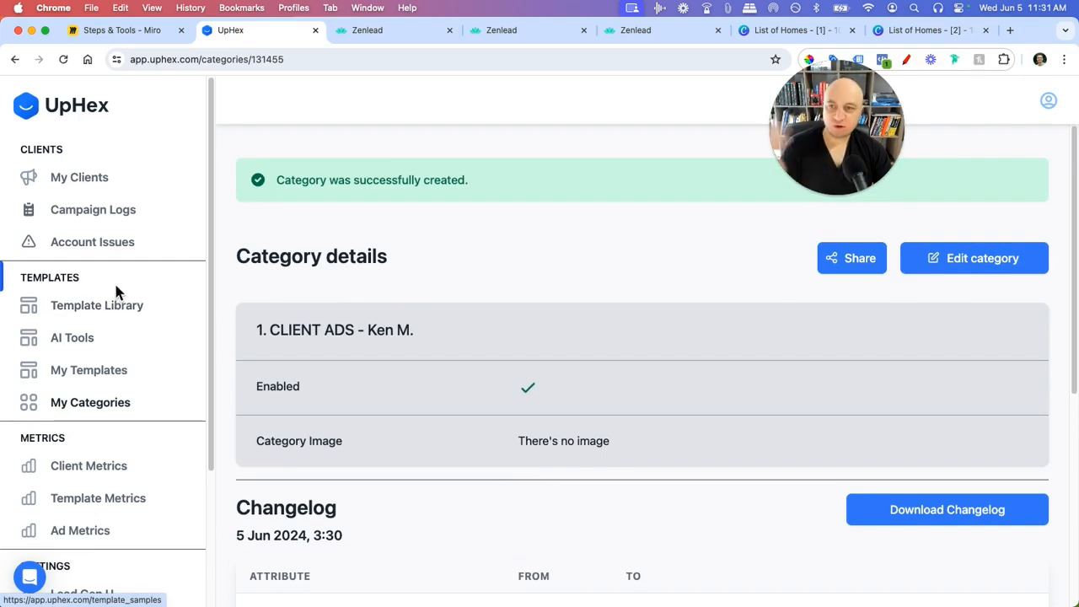
left_click(116, 380)
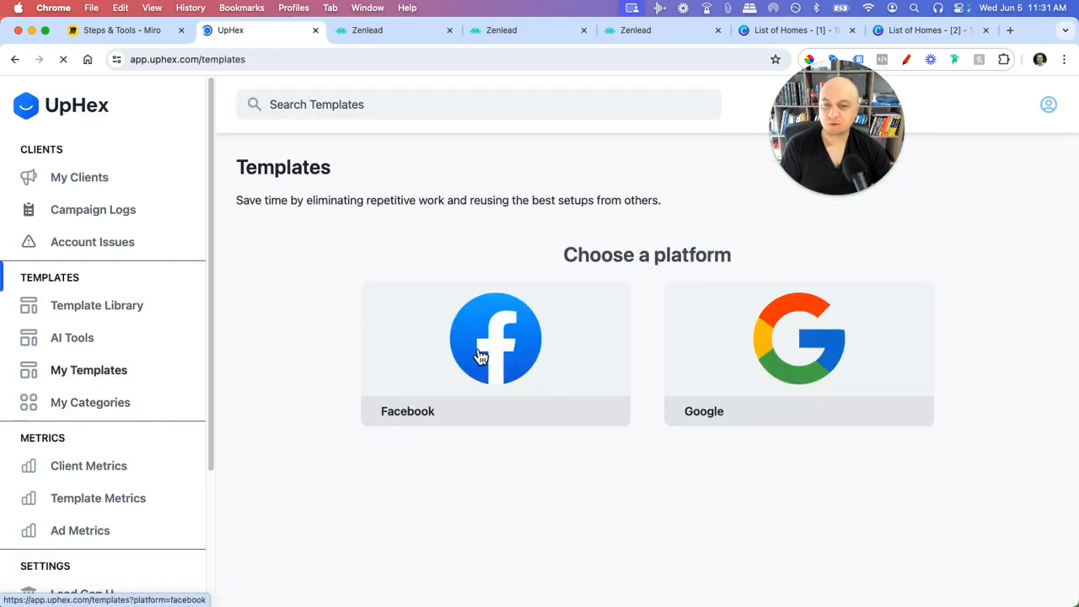
- Review an existing client's Facebook ad templates, then open that client's Zenlead reporting
left_click(483, 360)
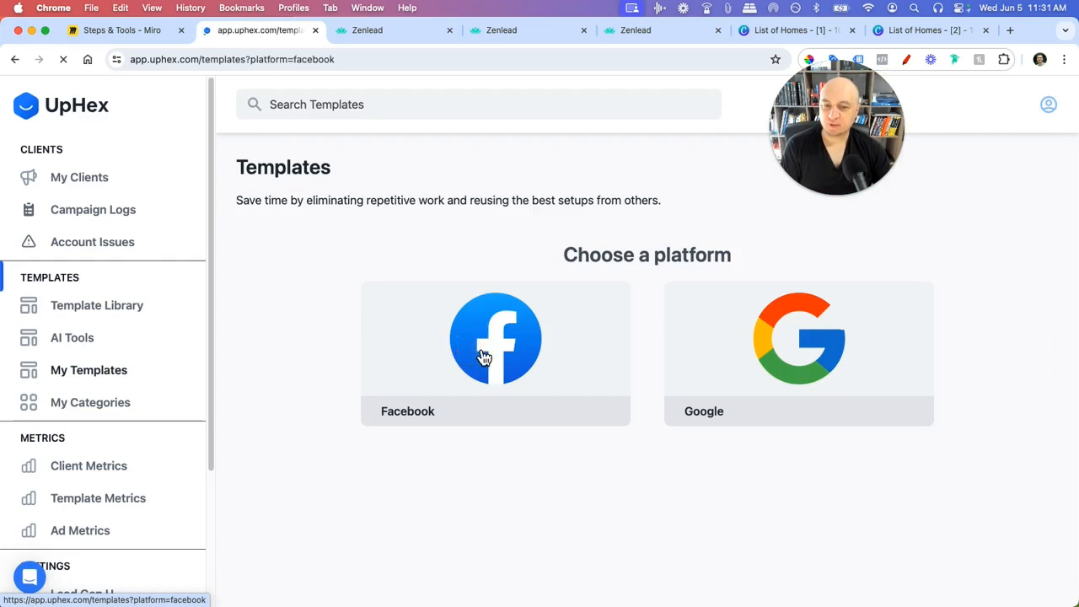
scroll(463, 416, "down", 4)
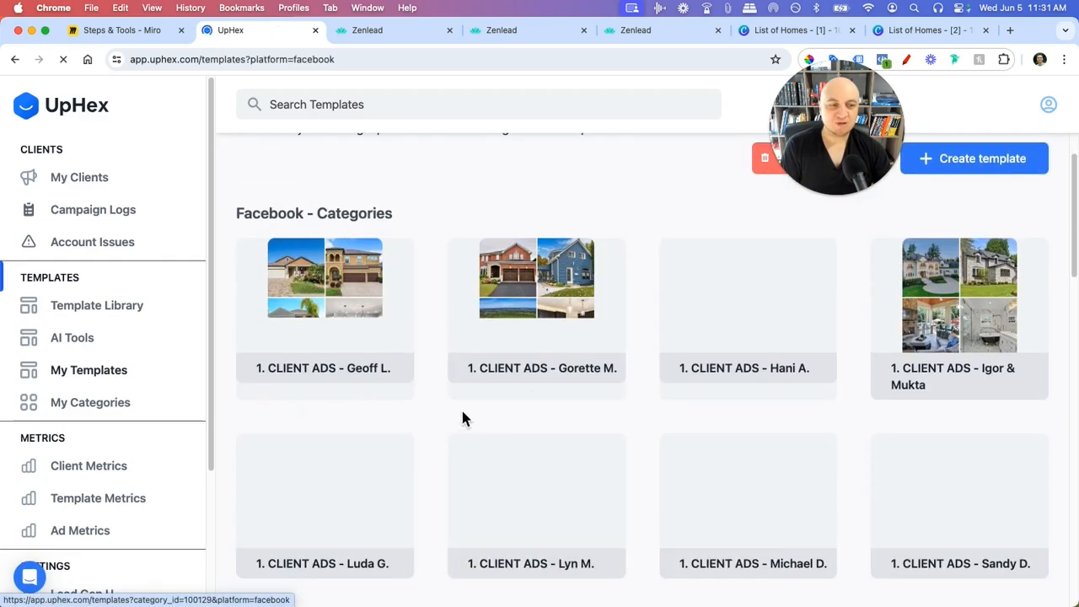
scroll(485, 413, "down", 1)
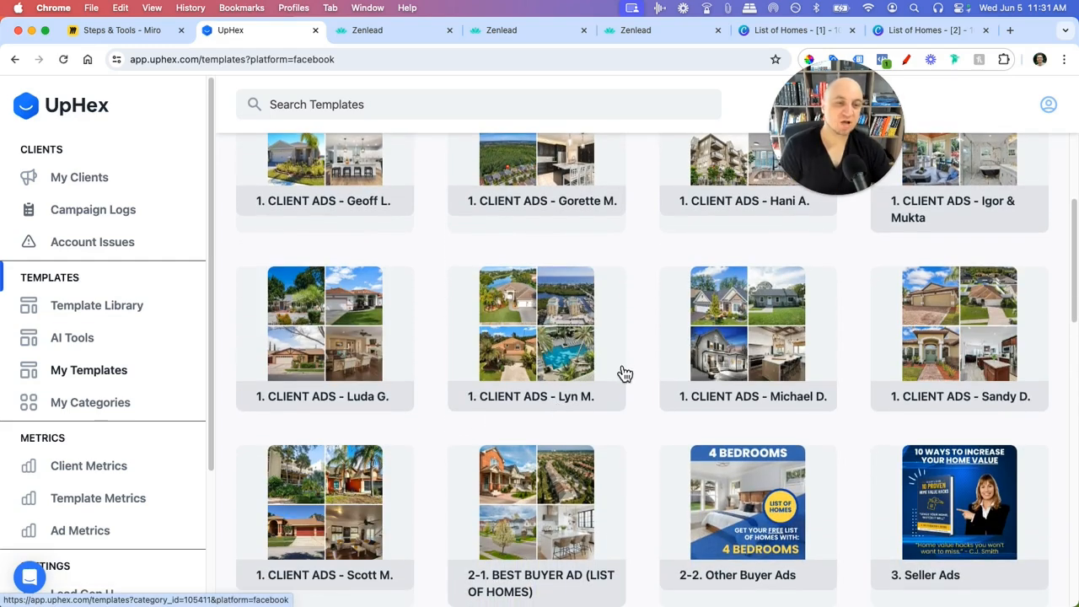
scroll(674, 379, "up", 1)
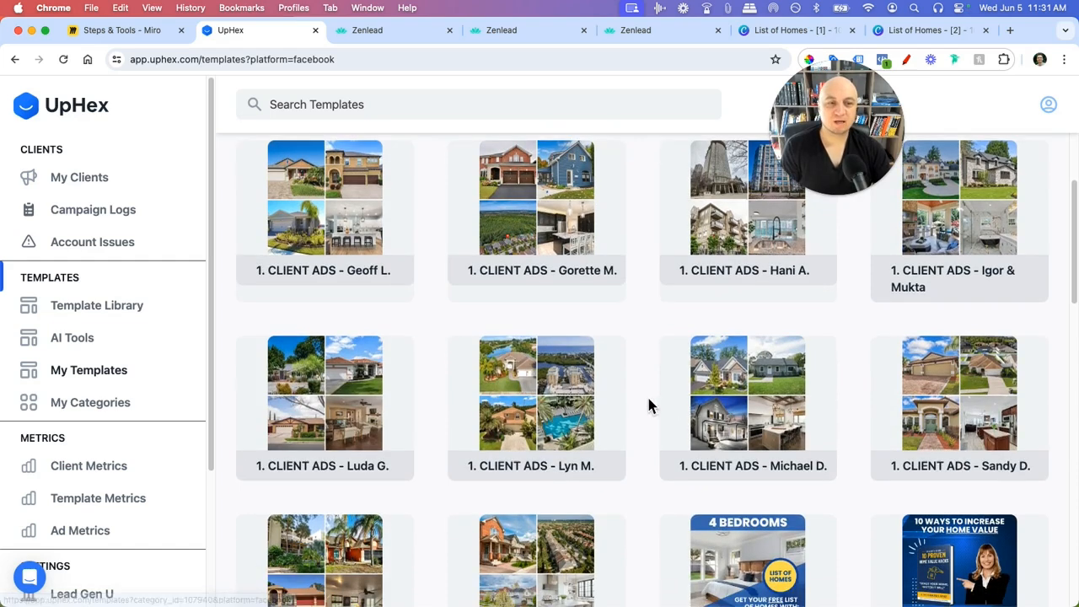
left_click(762, 435)
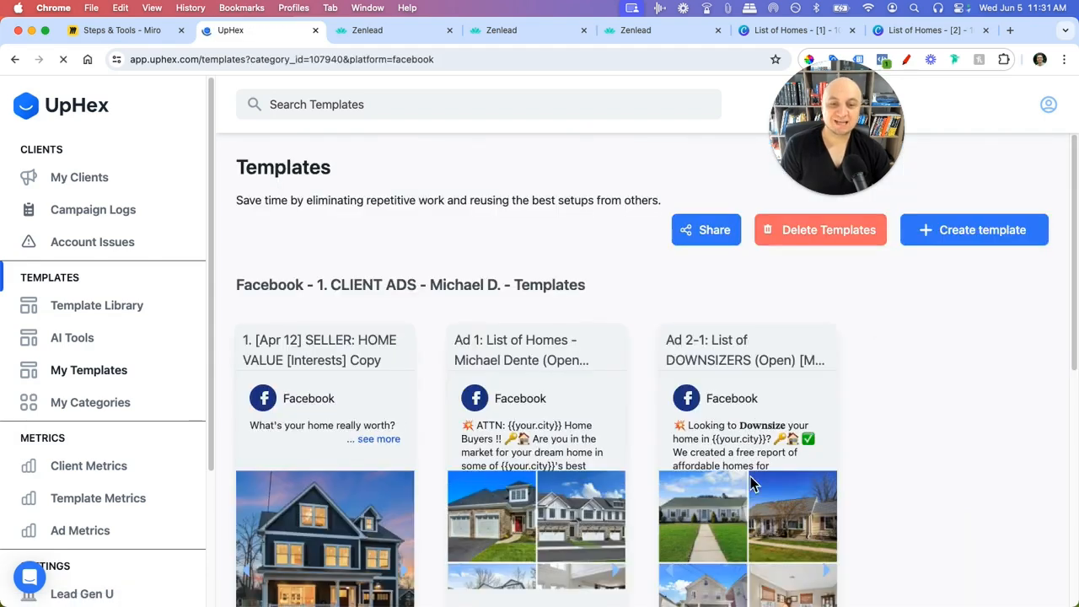
scroll(714, 474, "down", 3)
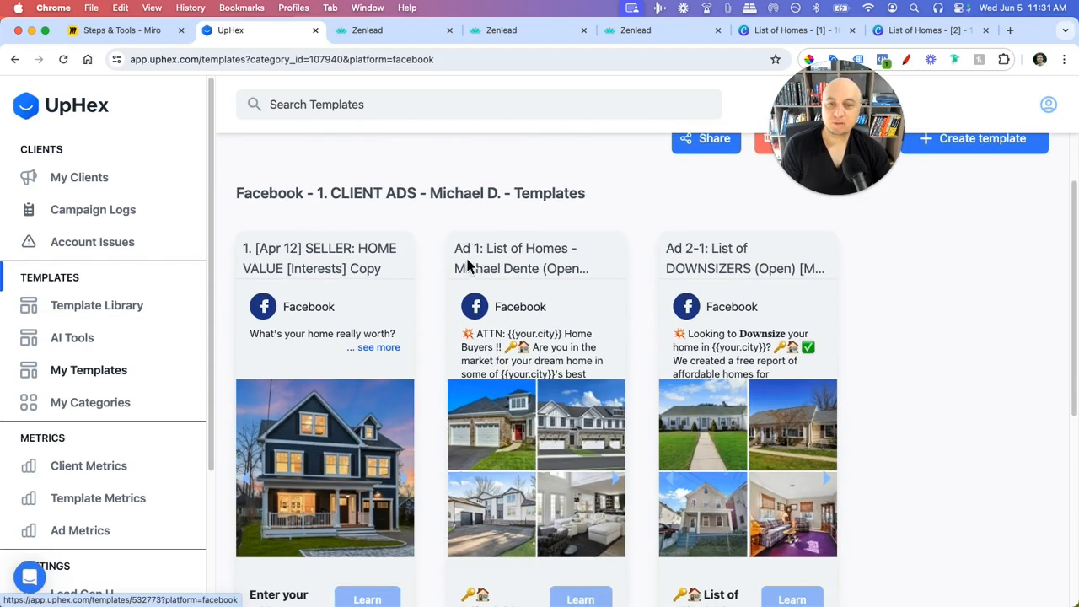
scroll(472, 329, "down", 2)
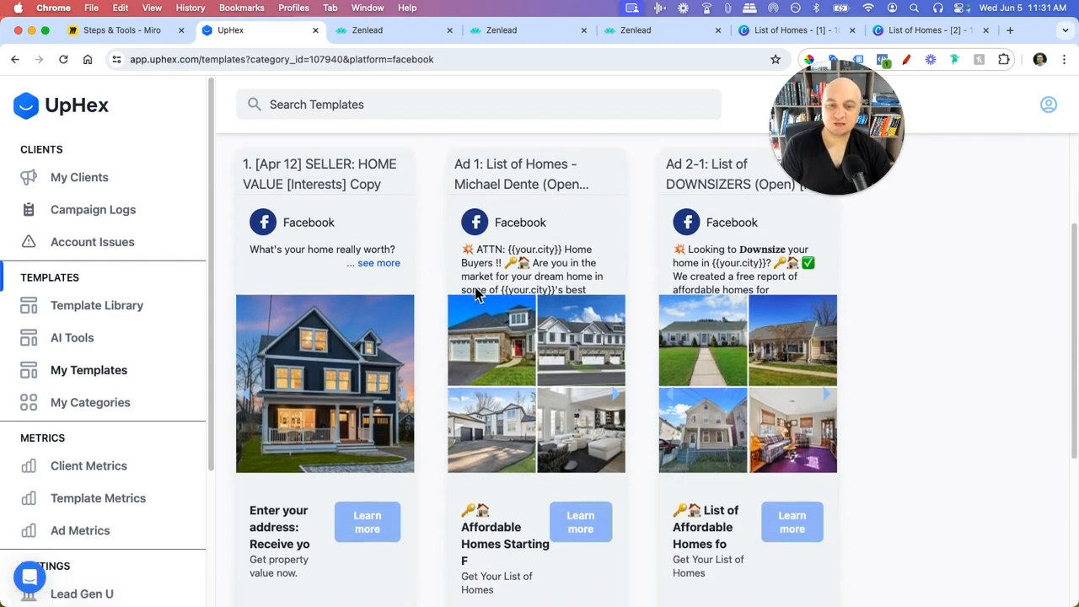
scroll(523, 363, "down", 1)
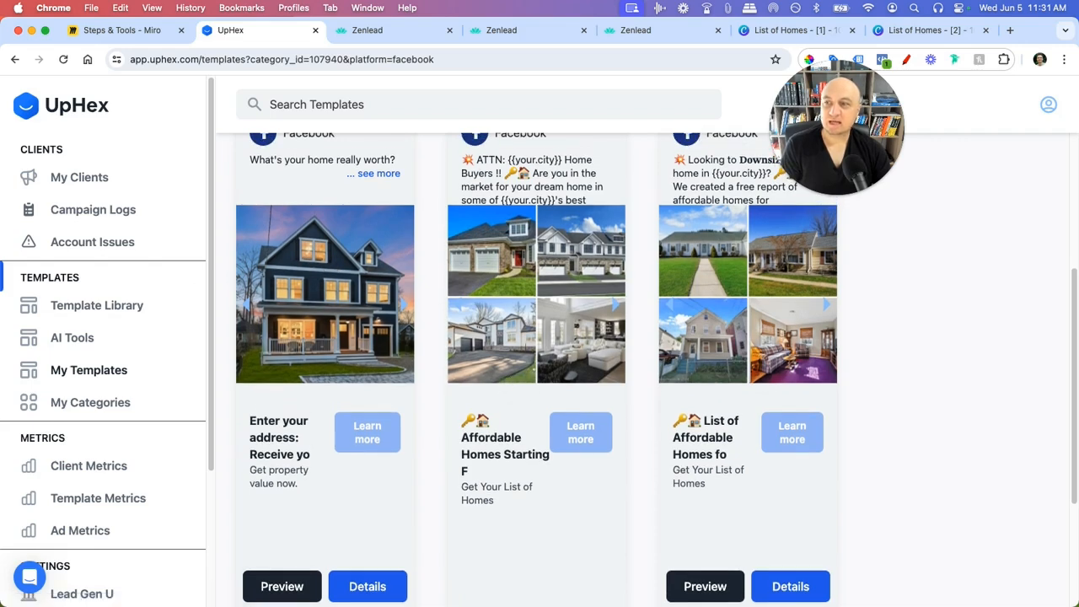
left_click(516, 34)
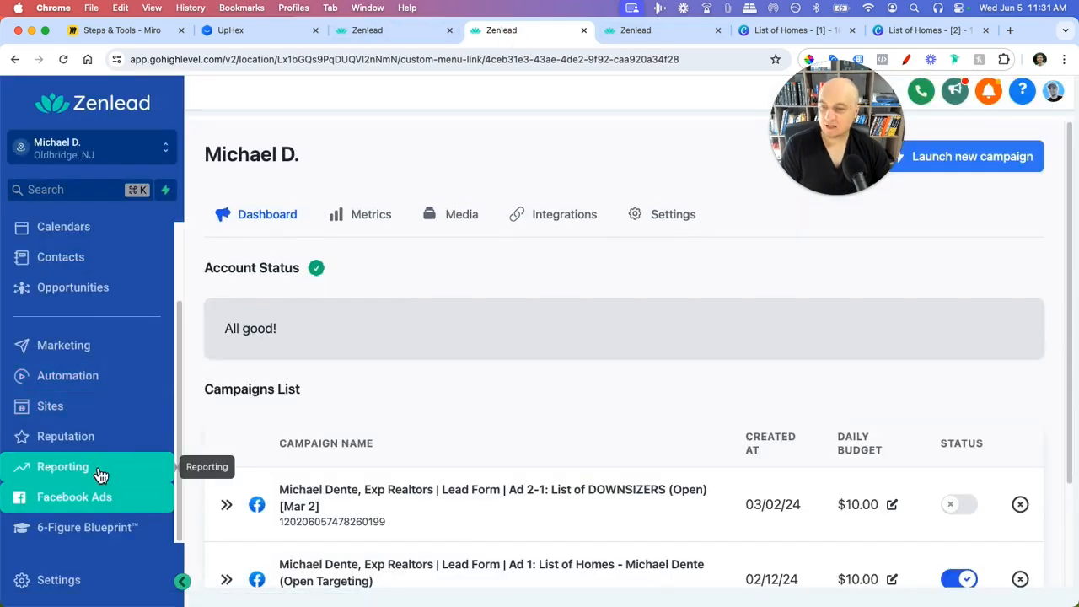
left_click(99, 474)
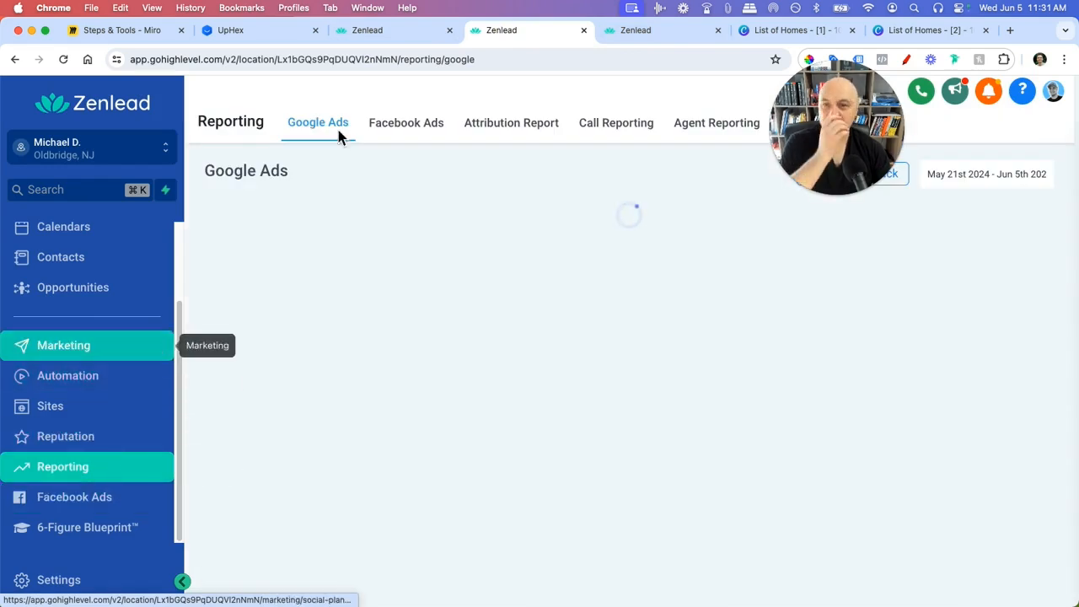
- Show the Facebook Ads report: $110.25 spent, 417 clicks, $2.98 per conversion
left_click(409, 128)
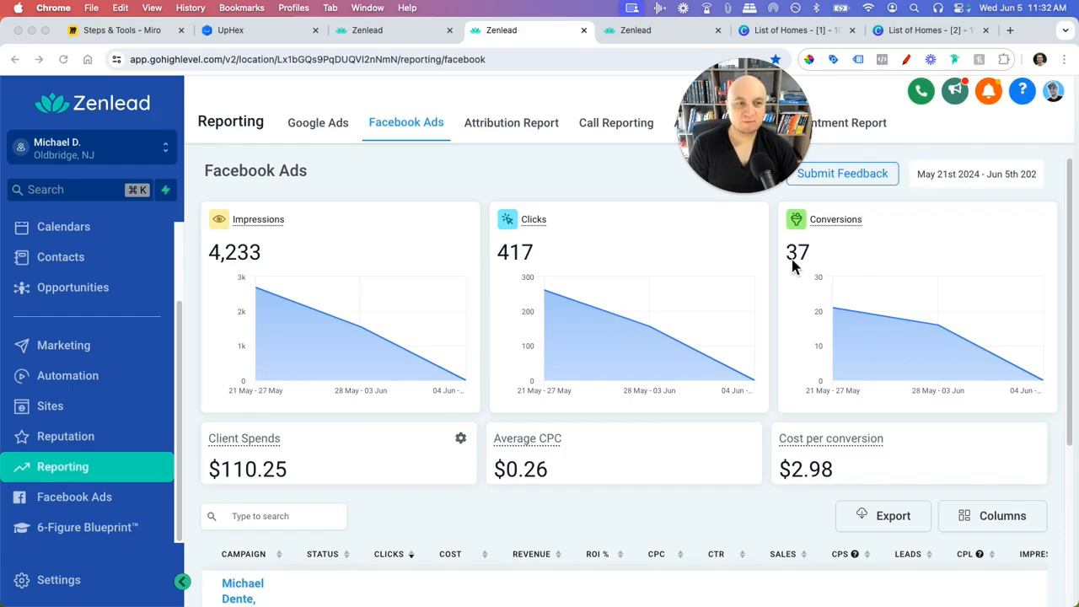
scroll(791, 394, "down", 3)
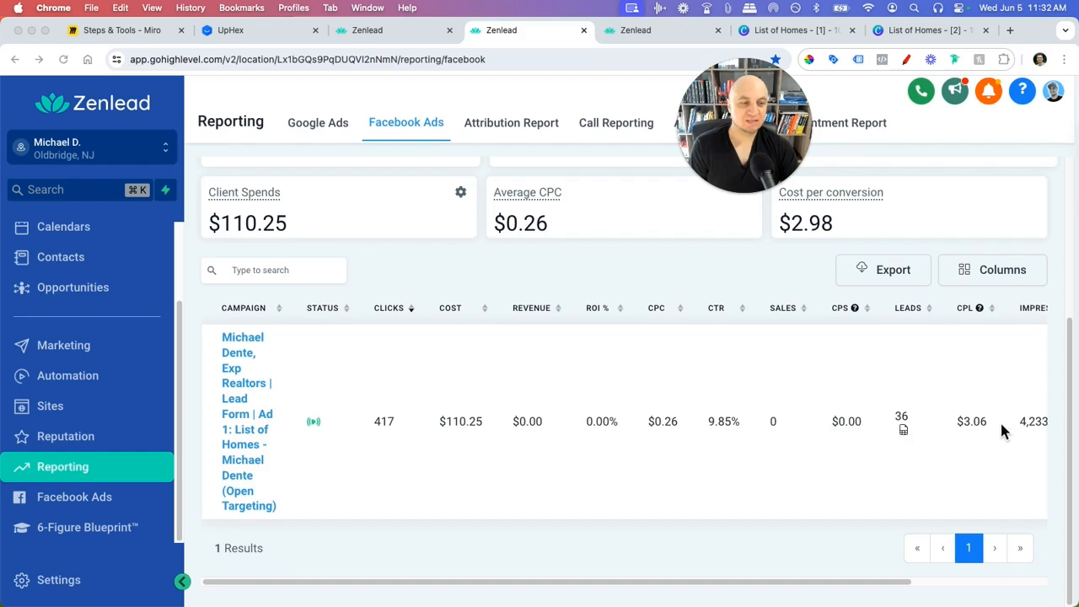
scroll(894, 380, "up", 1)
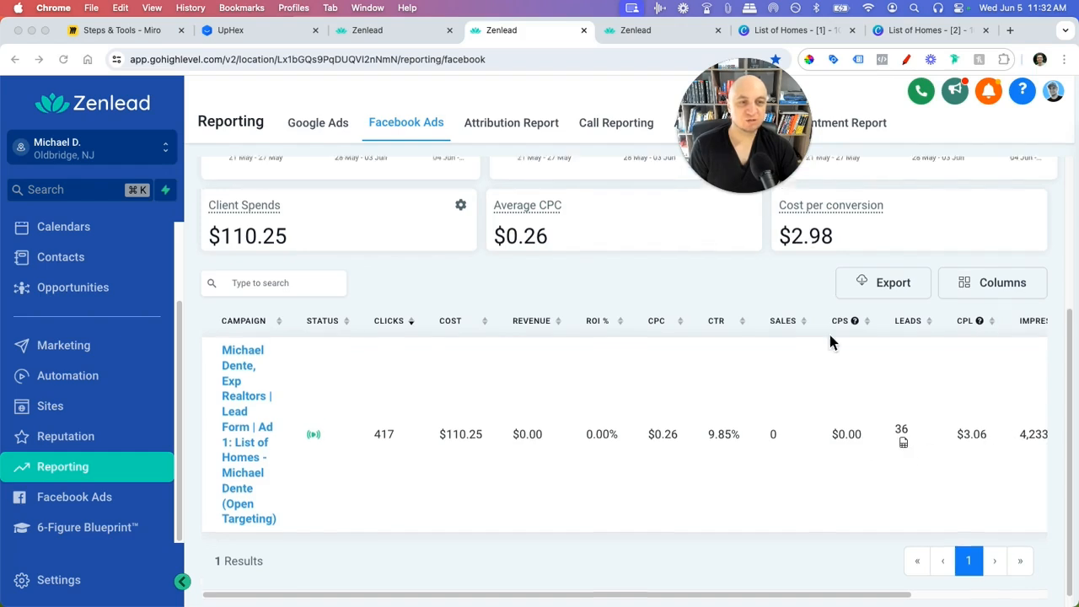
- Return to the client's UpHex category page listing its three Facebook ad templates
left_click(385, 32)
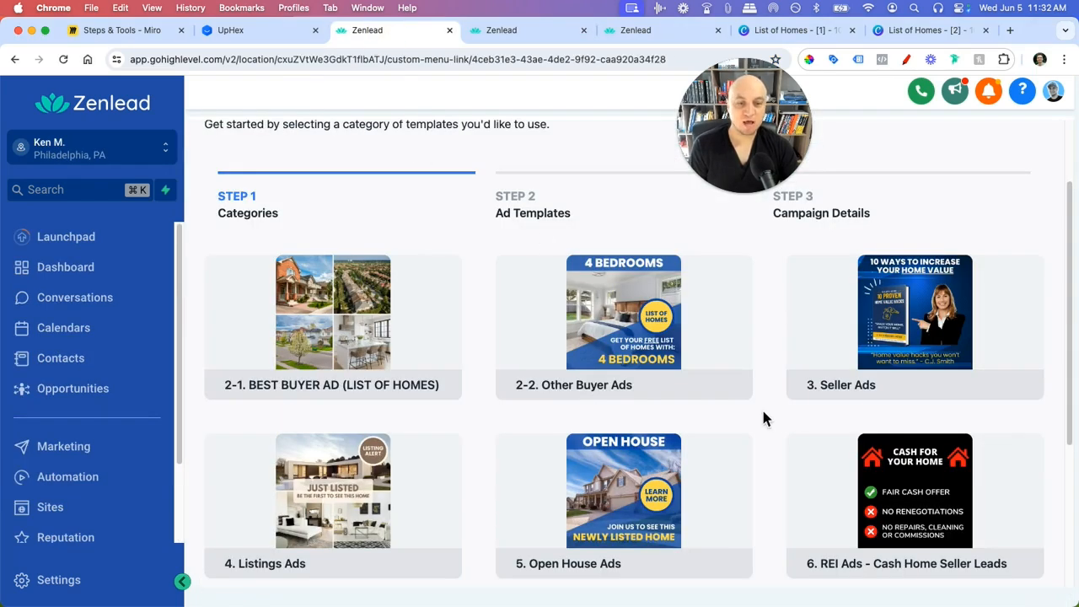
left_click(246, 31)
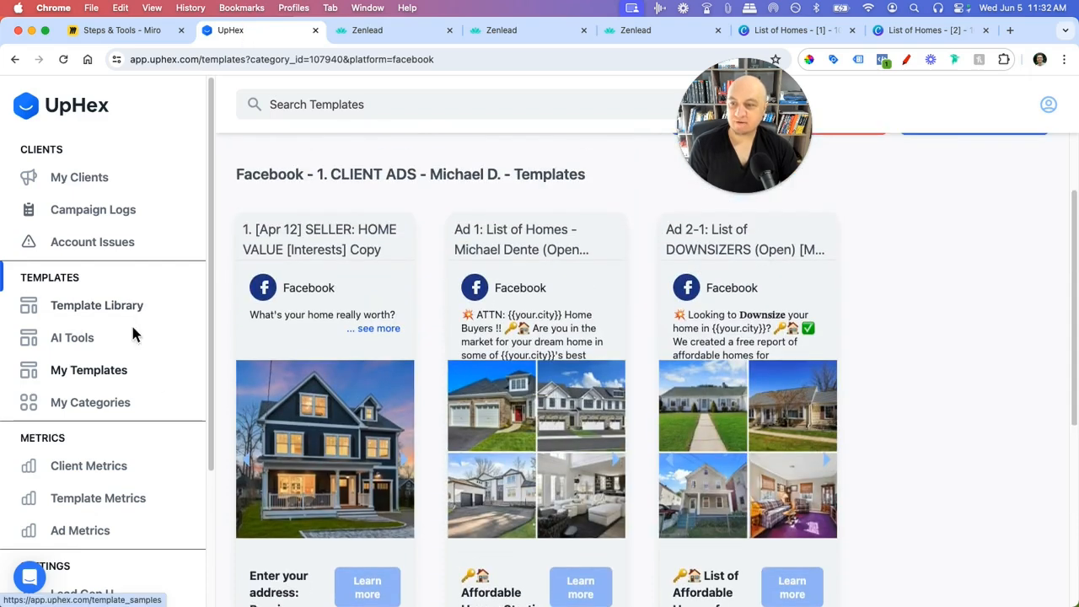
left_click_drag(332, 174, 483, 175)
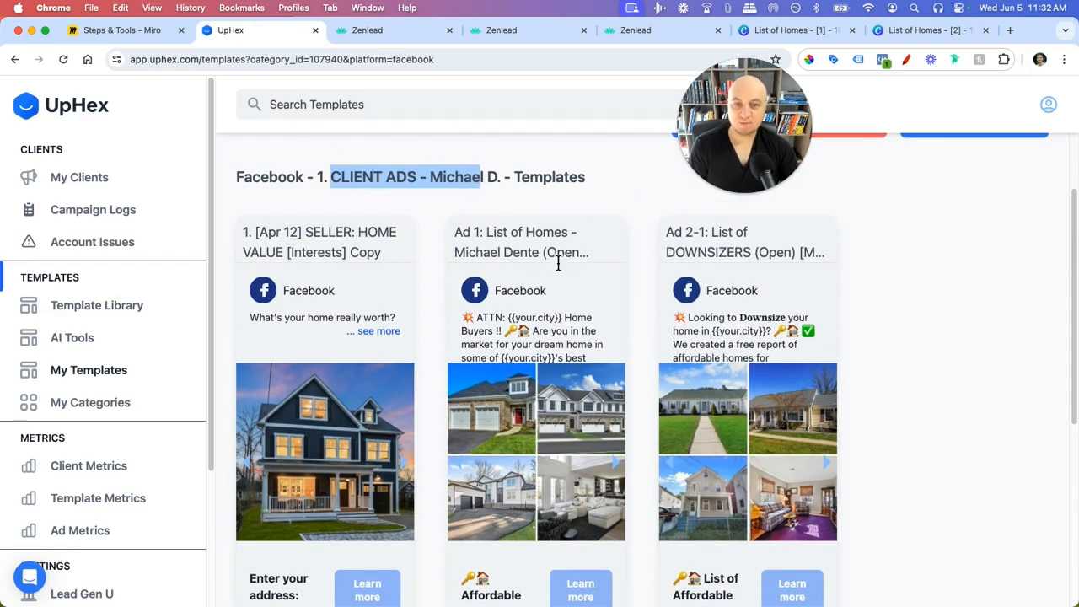
scroll(561, 258, "down", 5)
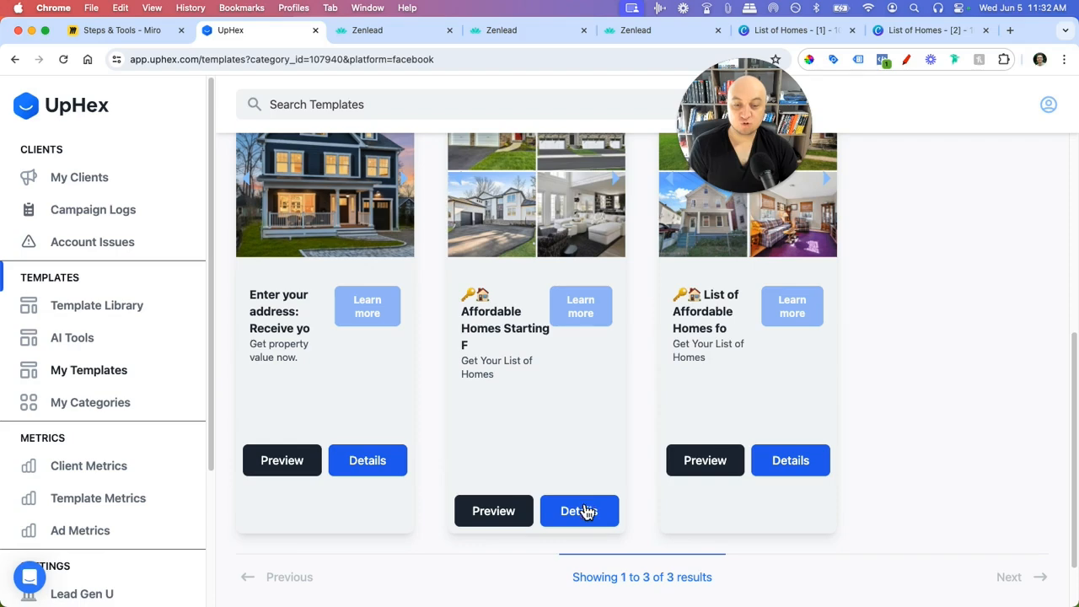
- Duplicate the List of Homes template and rename it 'Ad 1: List of Homes', new client's name, '(Open)'
left_click(588, 510)
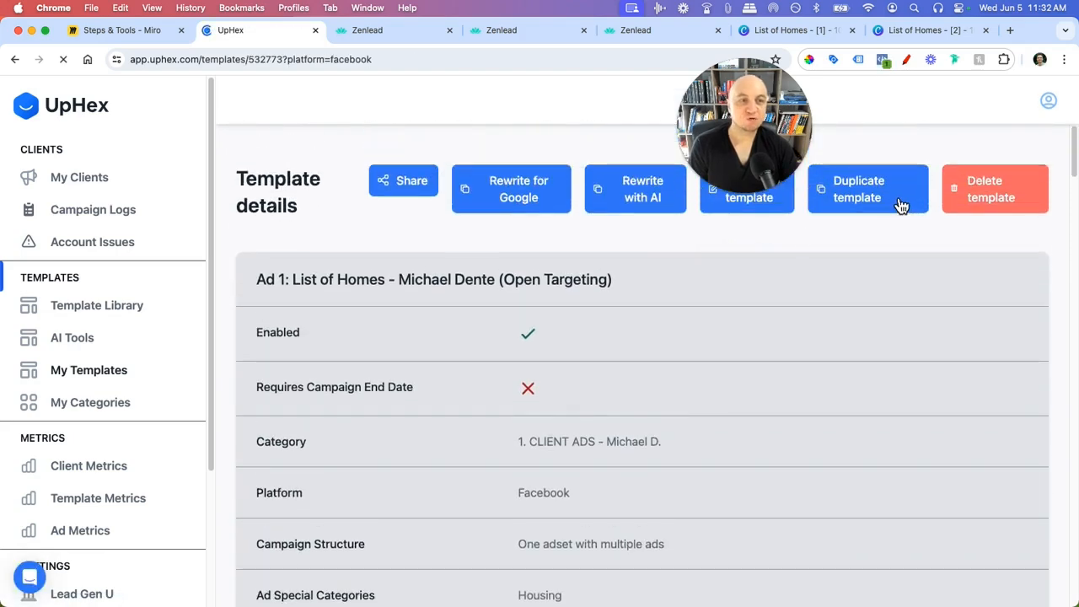
left_click(901, 206)
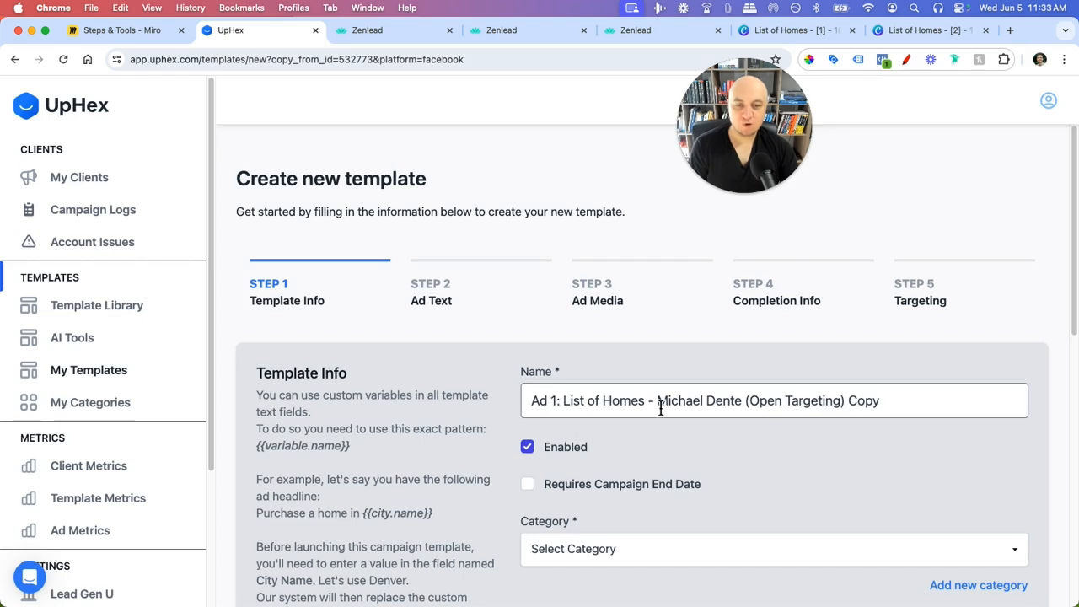
left_click_drag(745, 406, 657, 402)
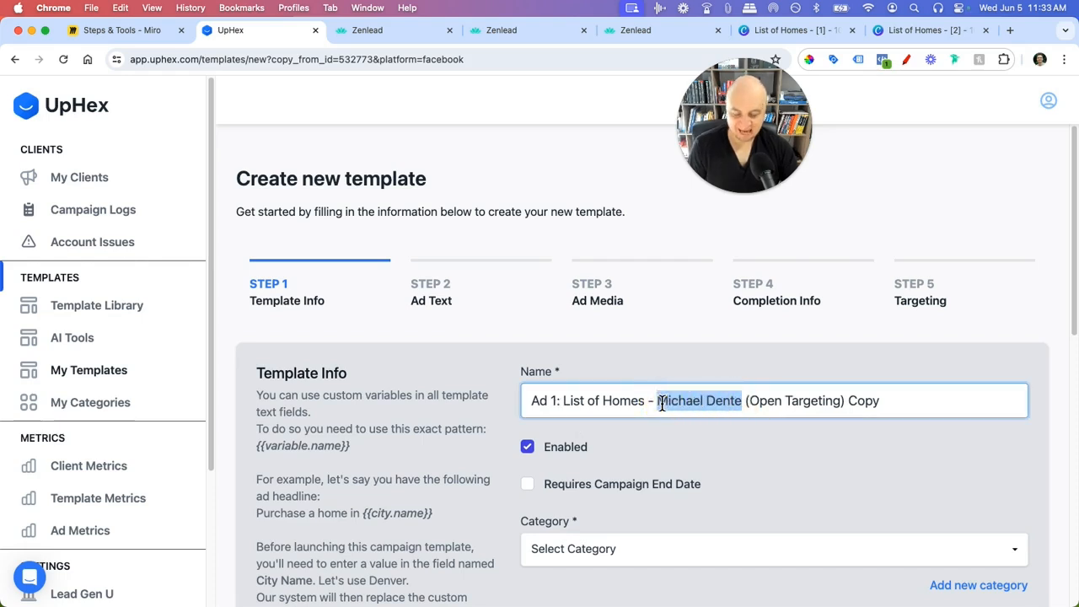
type("Ken")
type(" M")
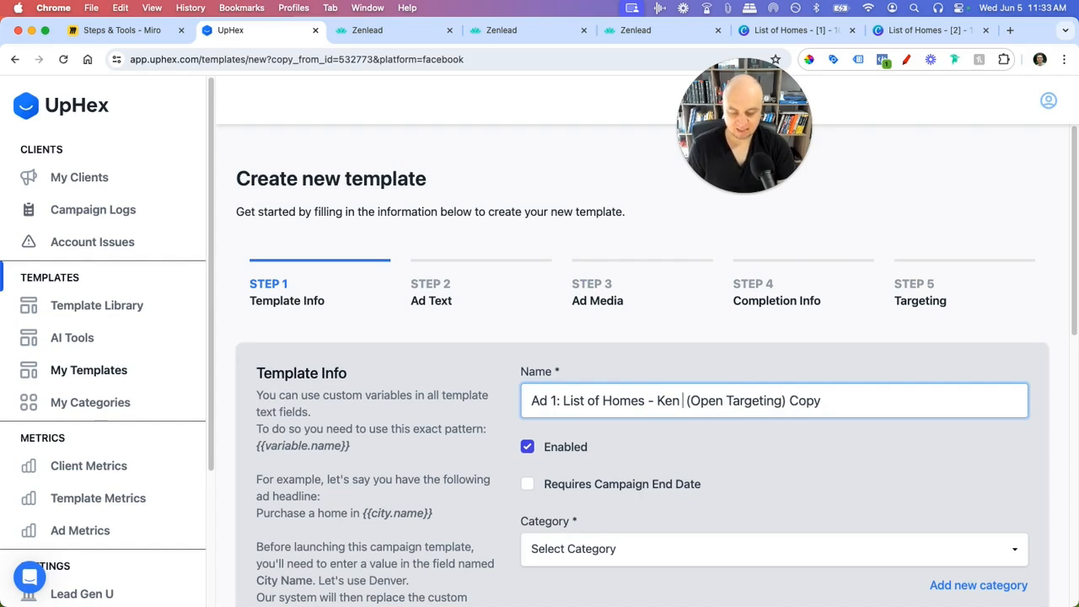
type(".")
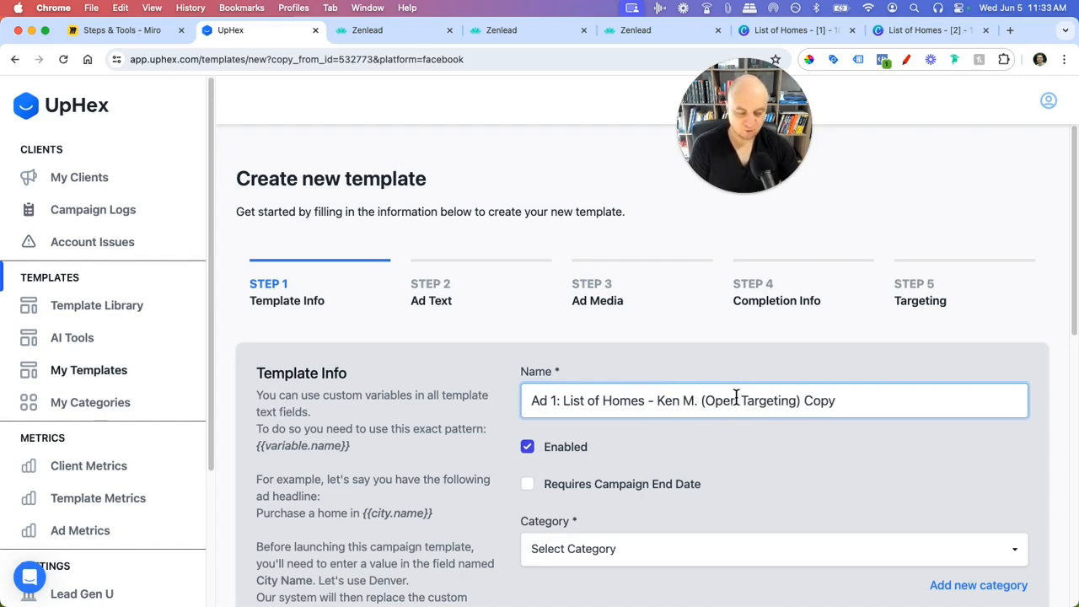
left_click(797, 401)
key("BackSpace")
key("BackSpace")
key("BackSpace")
key("BackSpace")
key("BackSpace")
key("BackSpace")
key("BackSpace")
key("BackSpace")
key("BackSpace")
key("BackSpace")
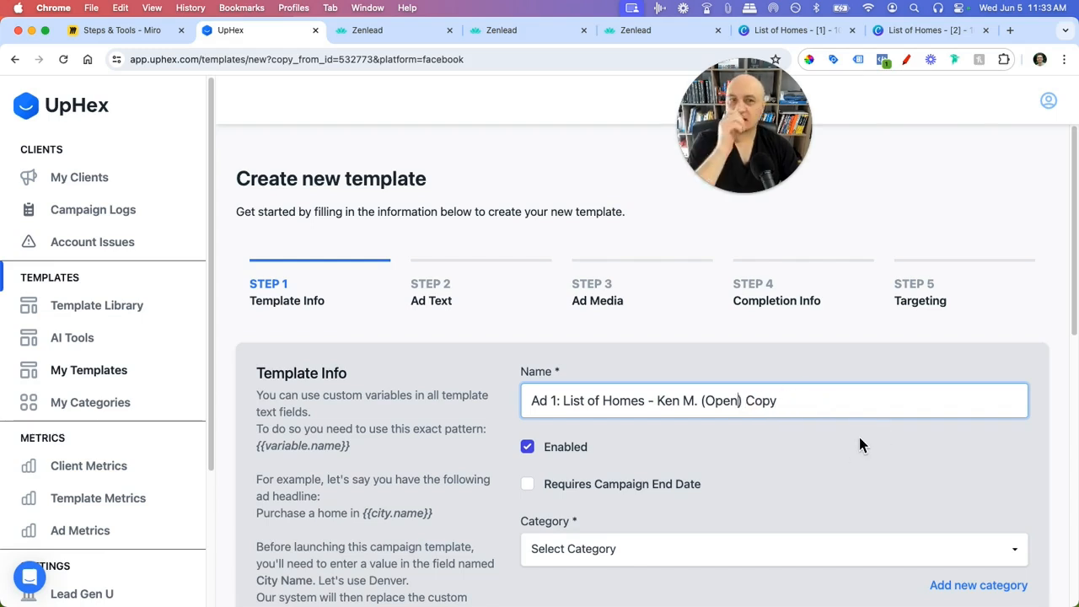
double_click(762, 401)
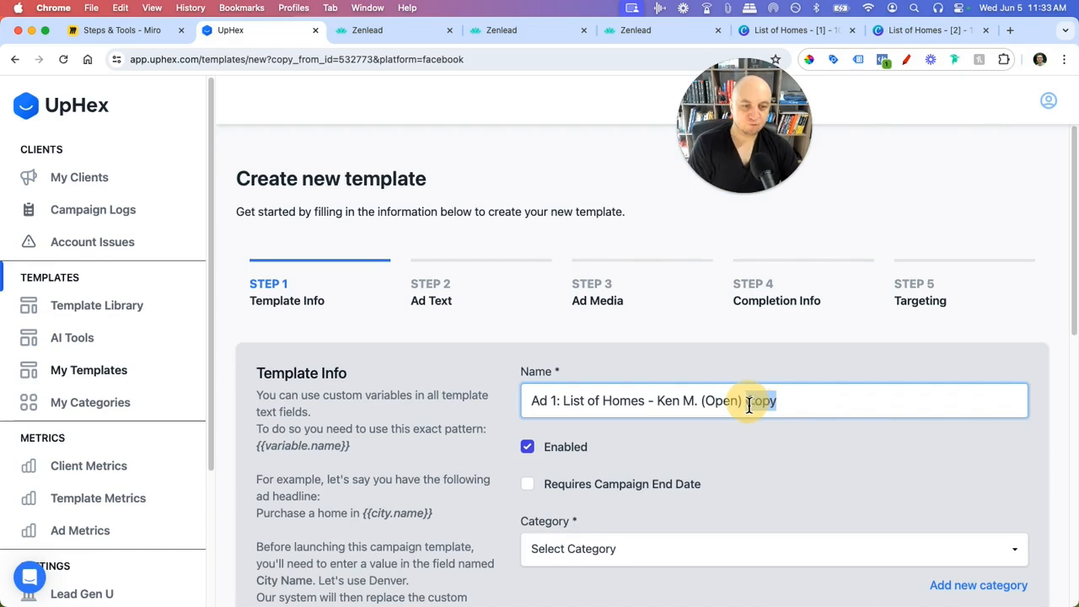
key("BackSpace")
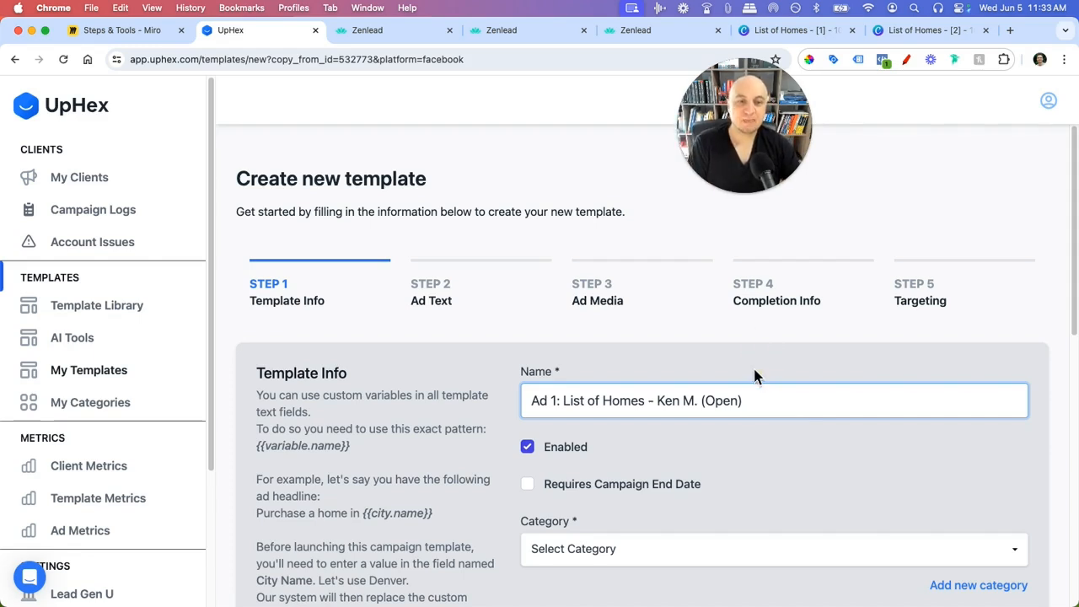
- Set the copied template's Category to the new client's '1. CLIENT ADS'
scroll(789, 405, "down", 2)
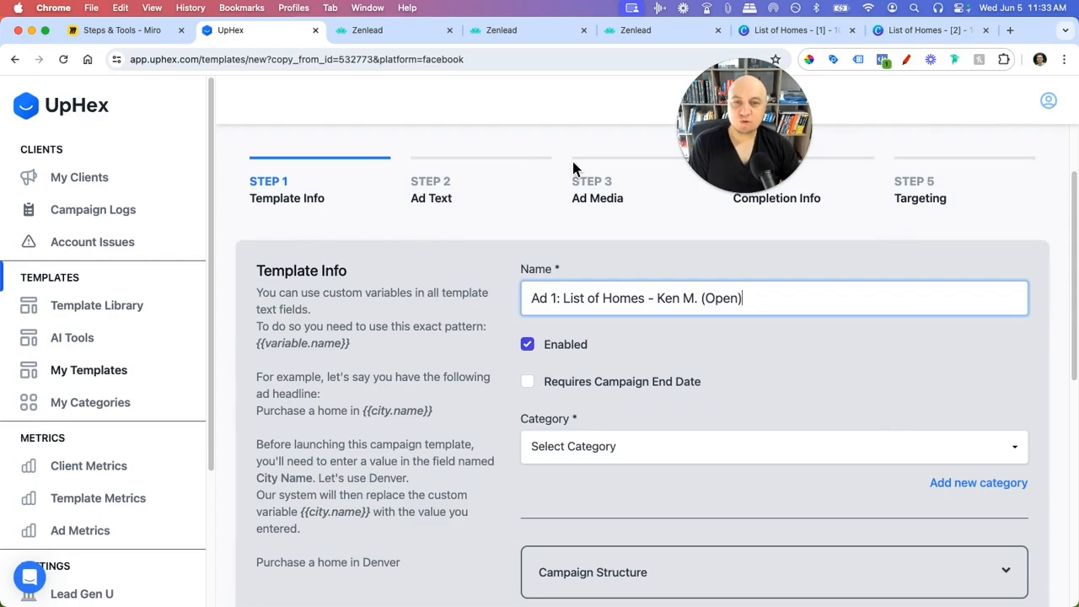
scroll(793, 312, "up", 1)
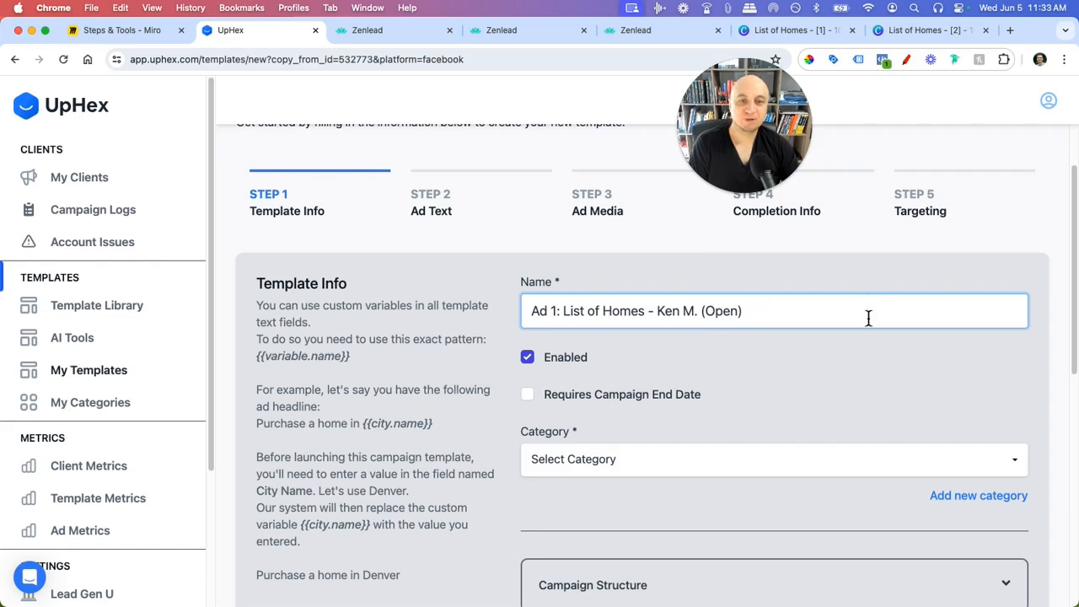
scroll(855, 327, "down", 1)
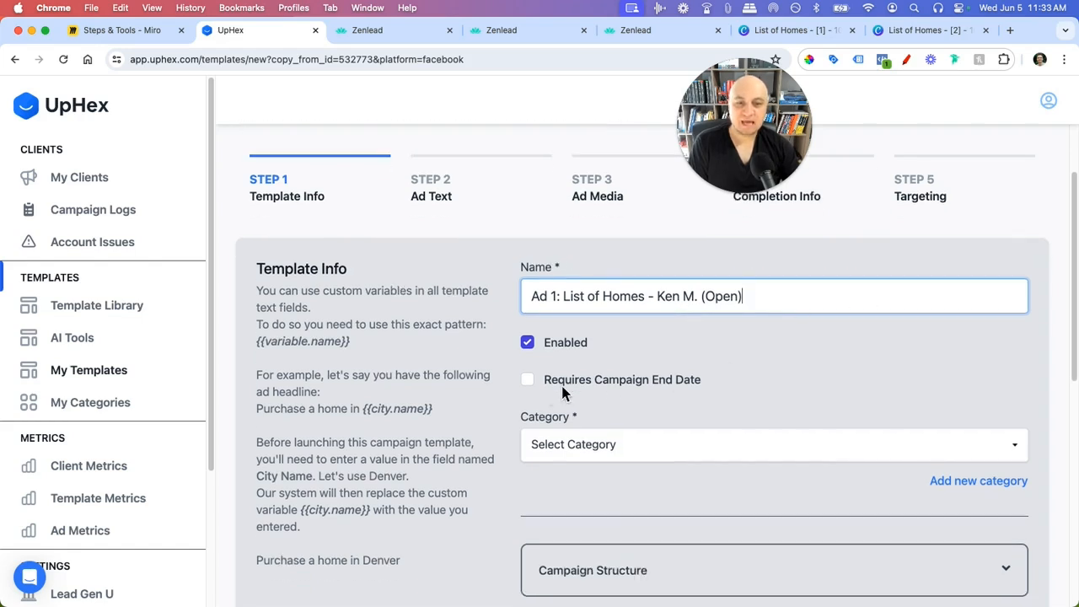
scroll(611, 383, "down", 5)
left_click(618, 329)
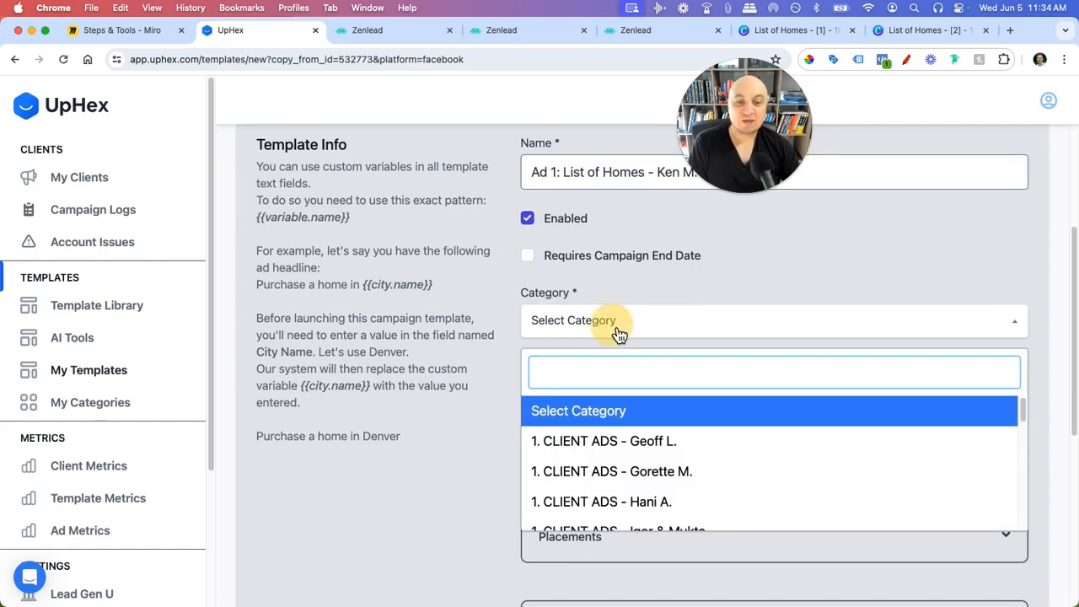
scroll(667, 446, "down", 1)
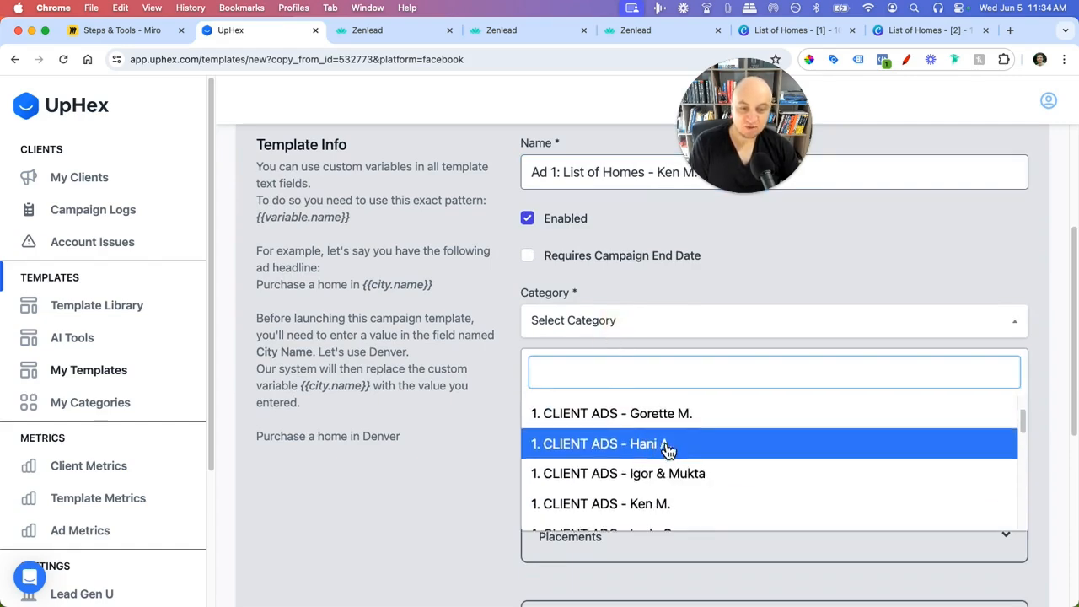
scroll(679, 480, "down", 1)
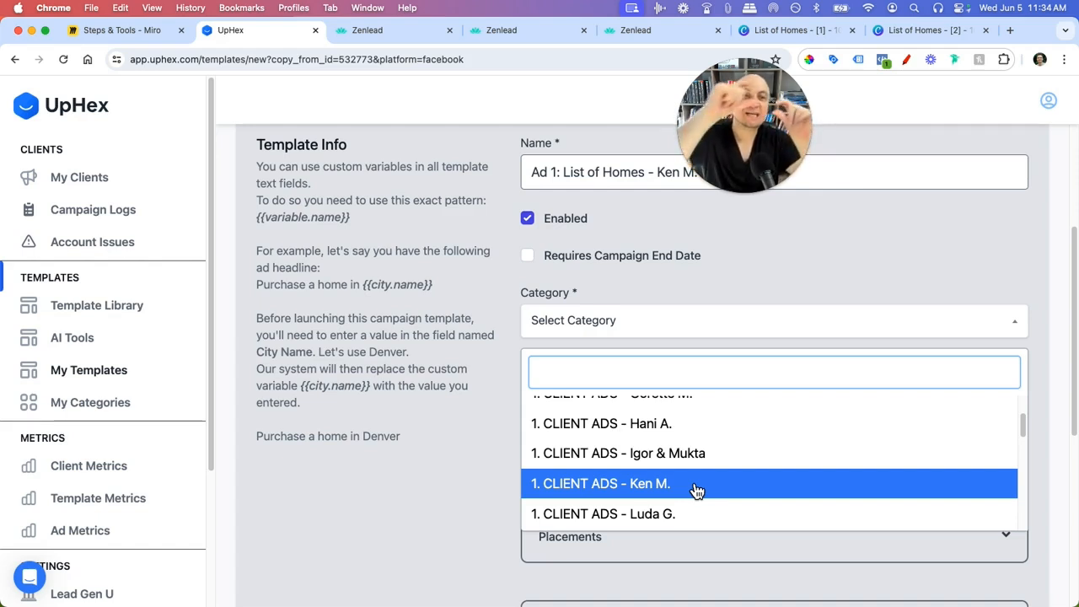
left_click(697, 491)
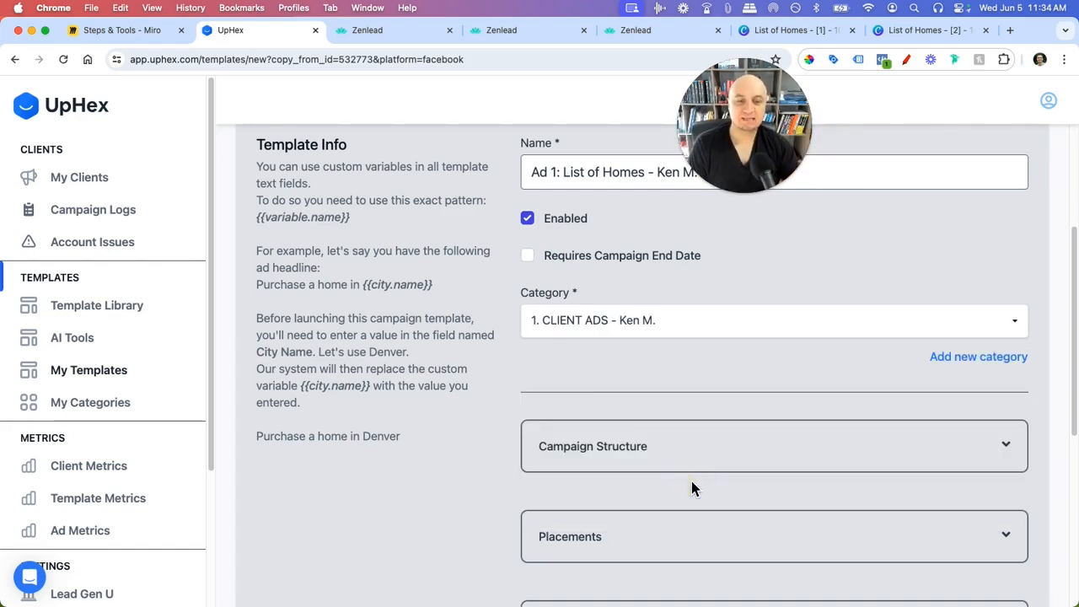
scroll(447, 403, "down", 2)
scroll(587, 383, "down", 3)
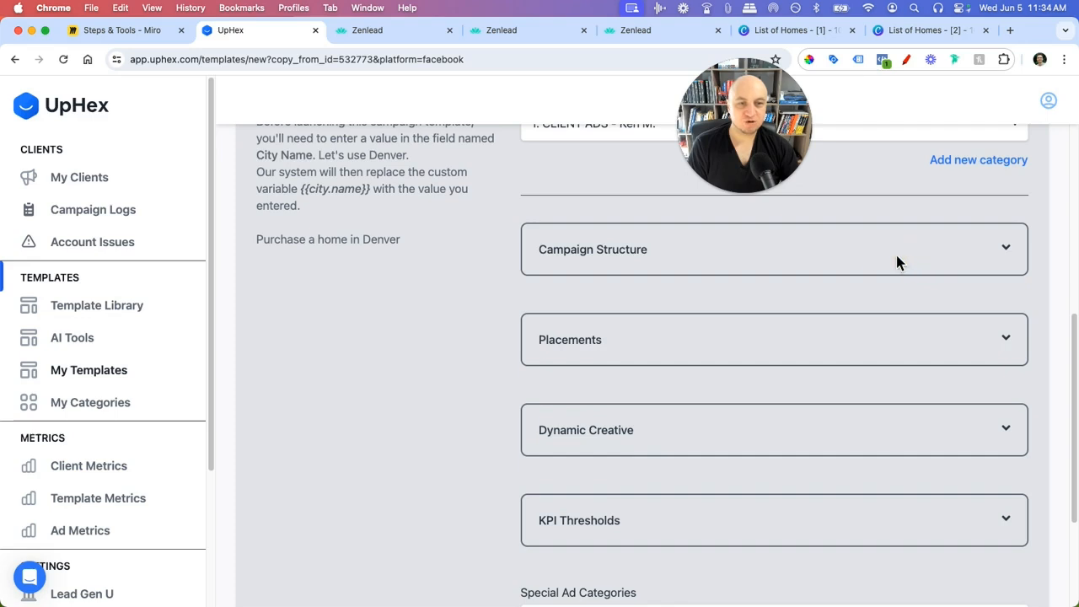
- Expand the campaign structure, placement, Dynamic Creative and KPI Thresholds sections for review
left_click(1008, 253)
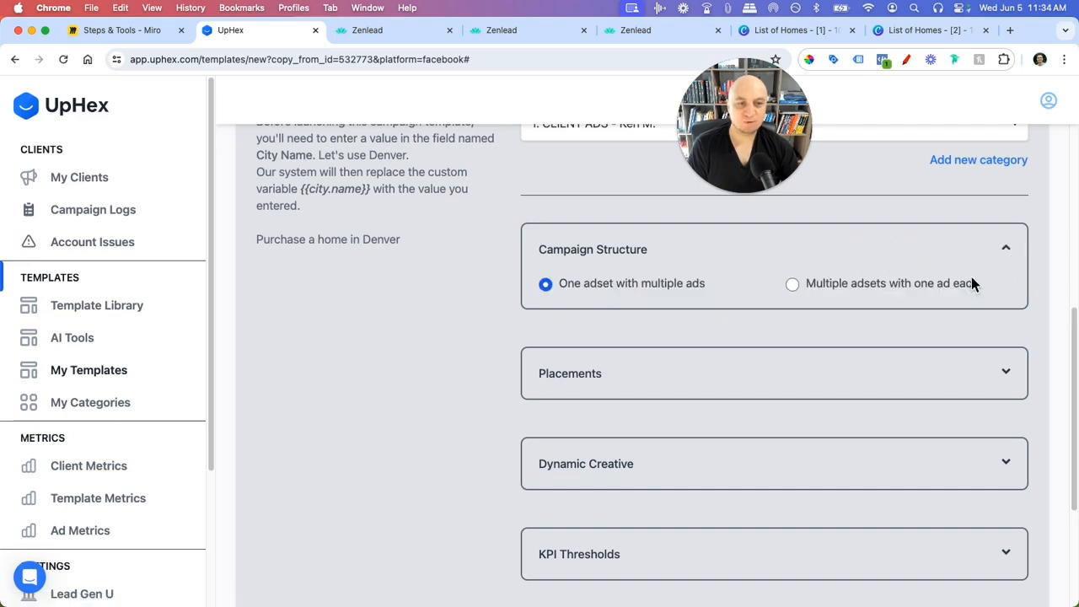
scroll(868, 424, "down", 2)
left_click(1009, 288)
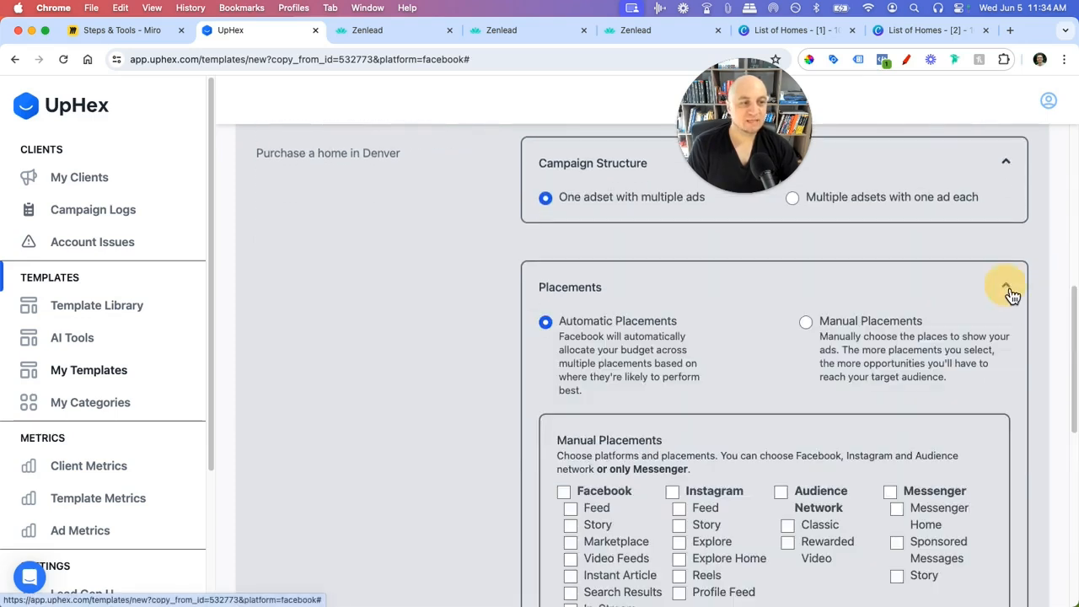
scroll(1037, 292, "down", 1)
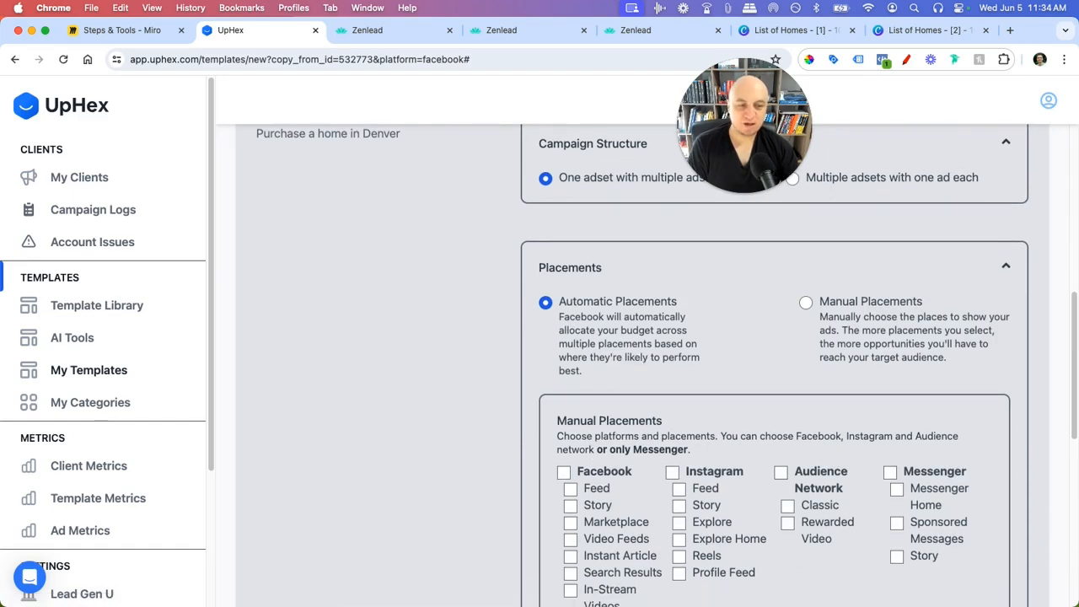
scroll(1010, 281, "down", 10)
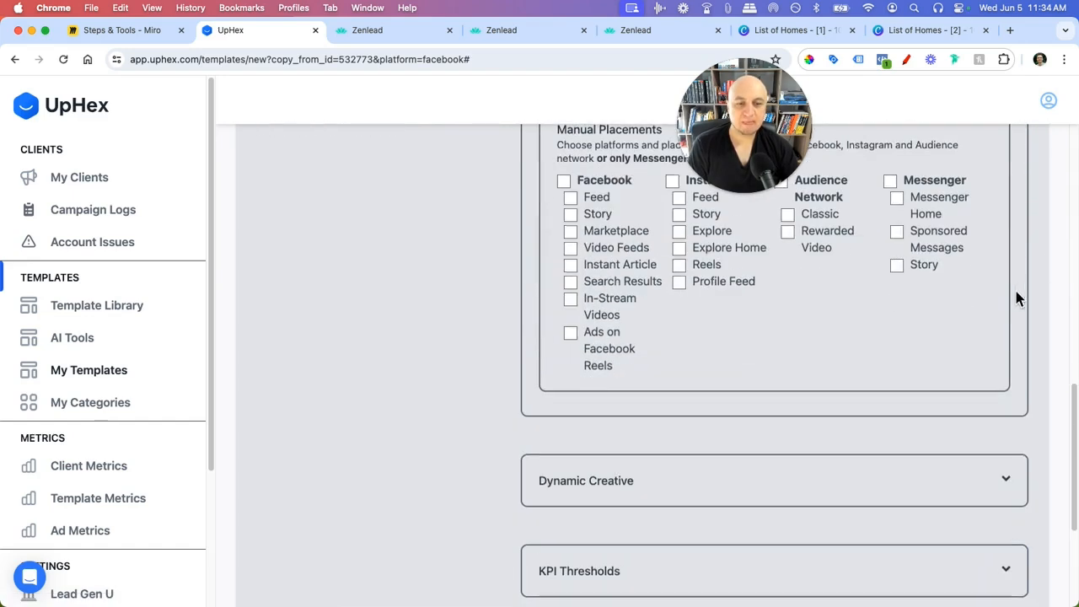
left_click(1008, 312)
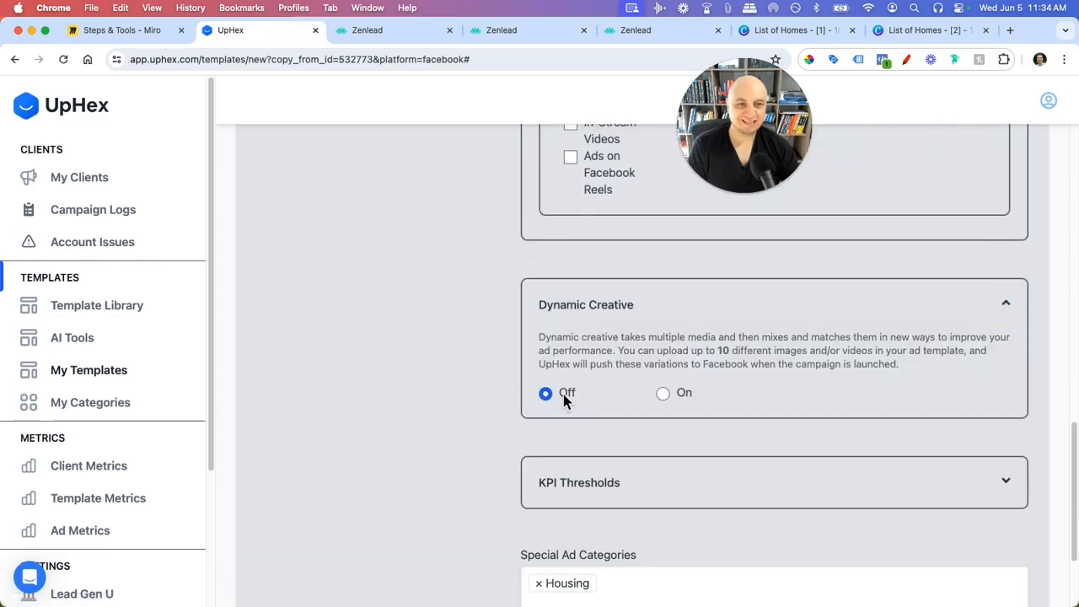
scroll(438, 361, "down", 3)
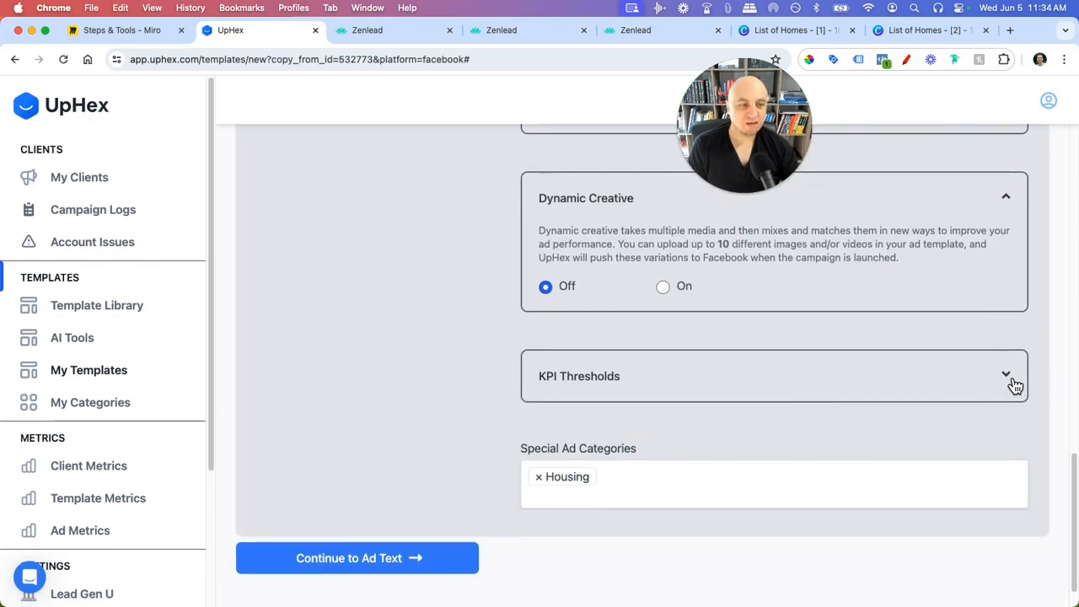
left_click(1008, 378)
scroll(338, 409, "down", 2)
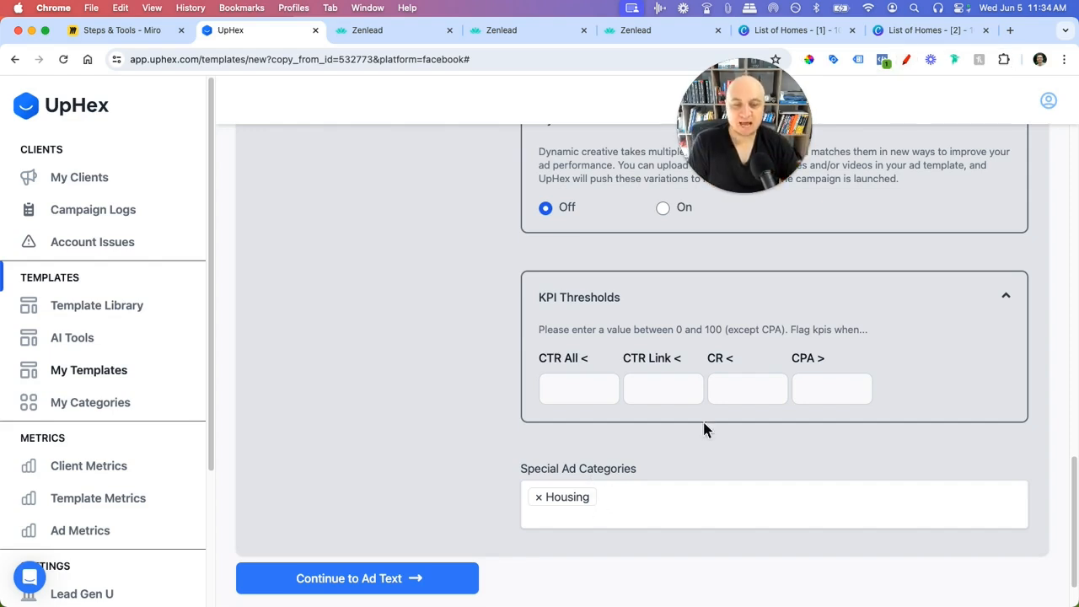
- Circle the Housing category in red and write '18-65 M&F' on the page
left_click(907, 65)
mouse_move(534, 480)
left_mouse_down()
mouse_move(552, 520)
mouse_move(508, 474)
left_mouse_up()
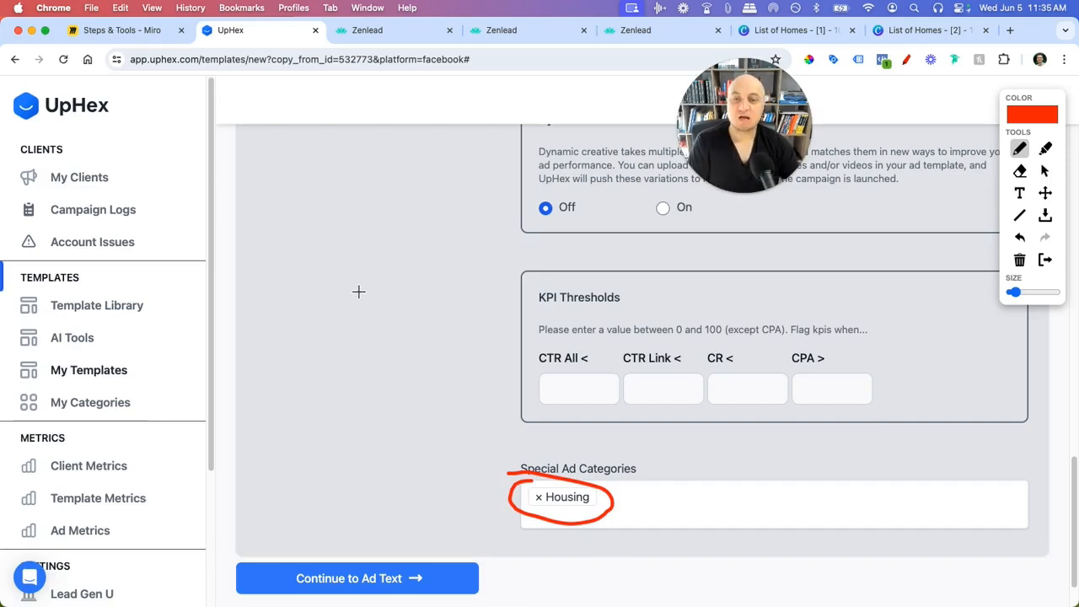
left_click_drag(276, 252, 273, 299)
mouse_move(306, 265)
left_mouse_down()
mouse_move(306, 274)
mouse_move(361, 275)
mouse_move(421, 260)
left_mouse_up()
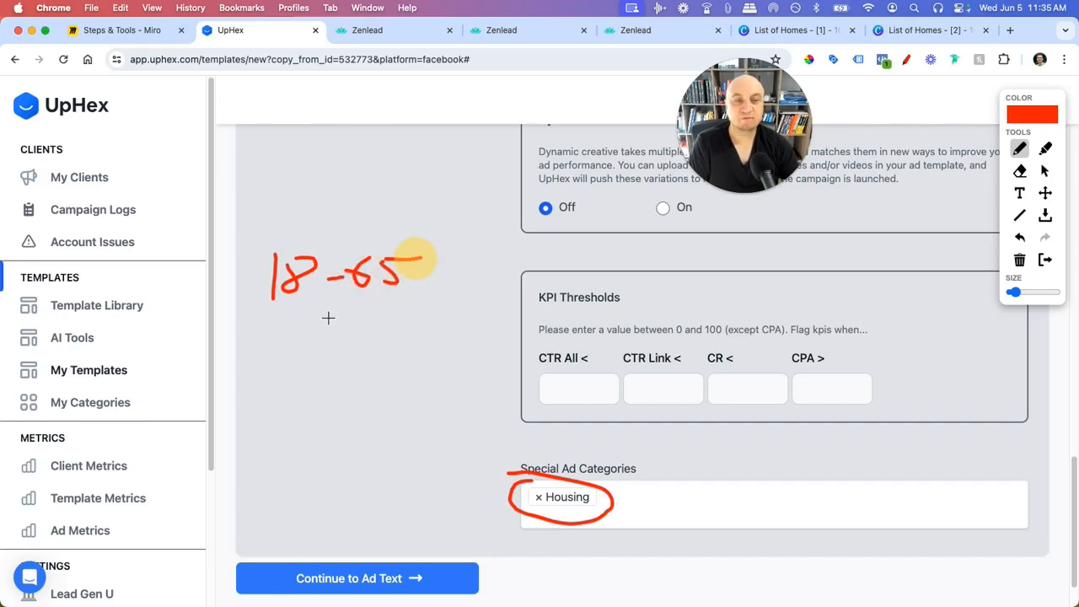
mouse_move(287, 338)
left_mouse_down()
mouse_move(289, 313)
mouse_move(309, 337)
mouse_move(332, 339)
mouse_move(407, 312)
mouse_move(403, 324)
left_mouse_up()
- Sketch two overlapping red circles, the first divided by a line into halves
mouse_move(337, 380)
left_mouse_down()
mouse_move(284, 393)
mouse_move(373, 453)
mouse_move(349, 379)
mouse_move(337, 381)
left_mouse_up()
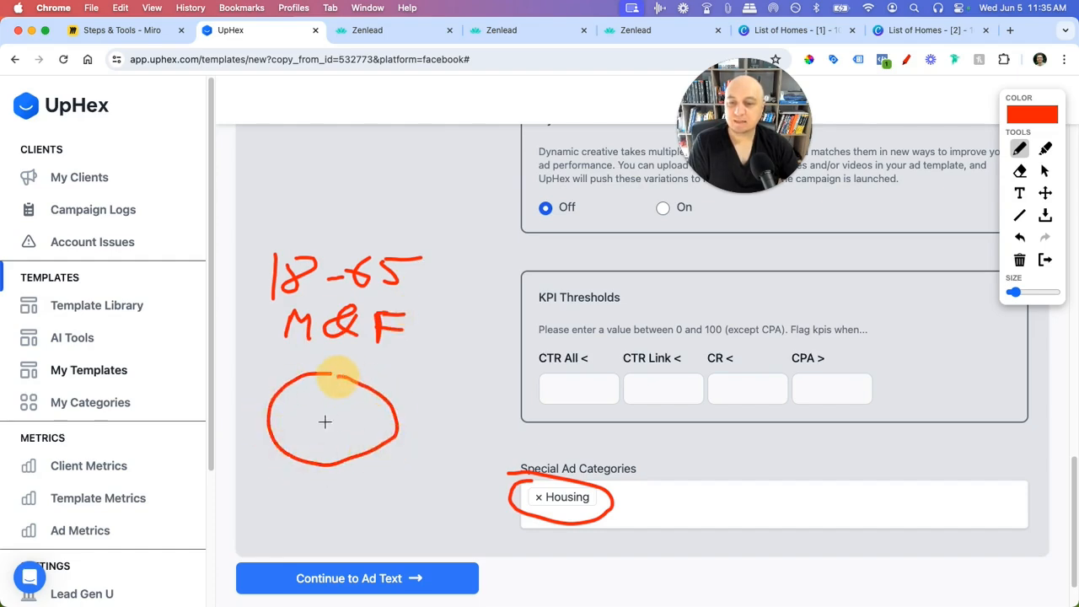
mouse_move(320, 421)
left_mouse_down()
mouse_move(388, 421)
mouse_move(349, 411)
mouse_move(366, 400)
mouse_move(336, 421)
mouse_move(395, 420)
left_mouse_up()
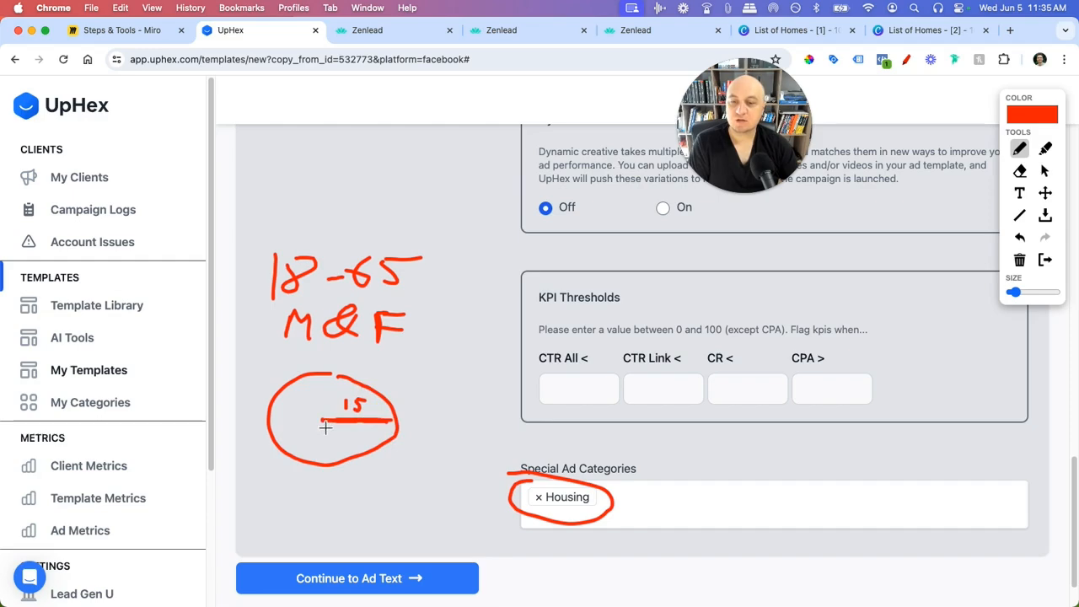
mouse_move(324, 421)
left_mouse_down()
mouse_move(268, 421)
mouse_move(301, 401)
left_mouse_up()
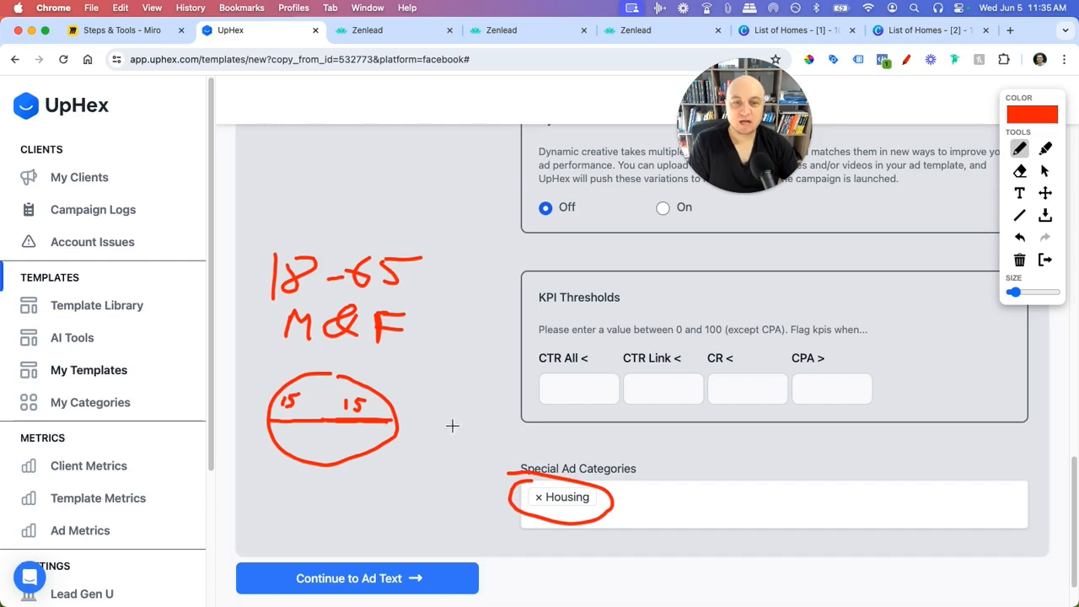
left_click(456, 398)
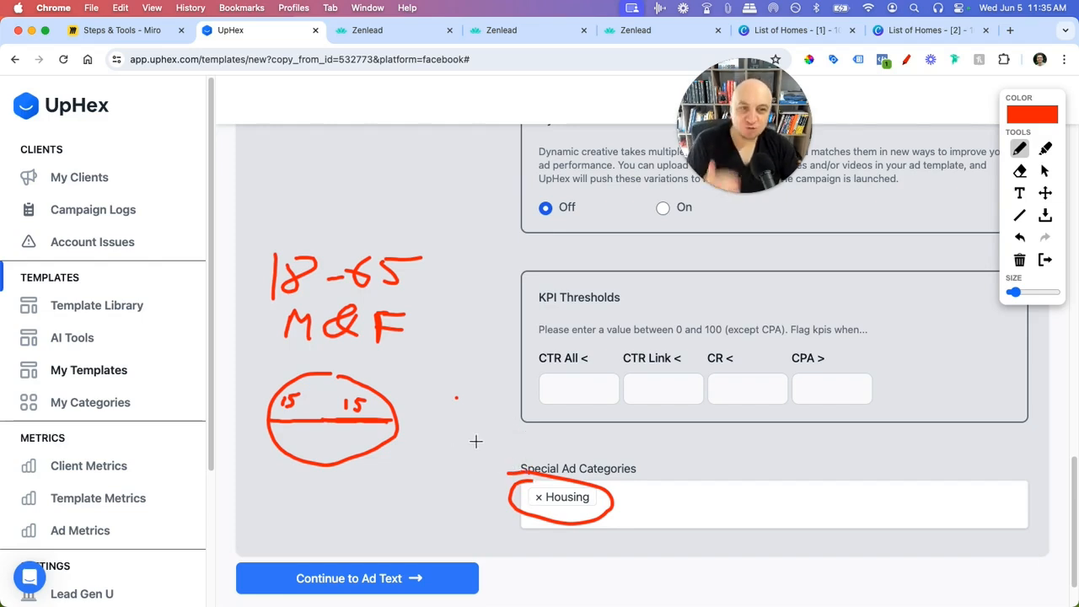
left_click(445, 378)
mouse_move(453, 361)
left_mouse_down()
mouse_move(417, 364)
mouse_move(455, 455)
mouse_move(453, 363)
left_mouse_up()
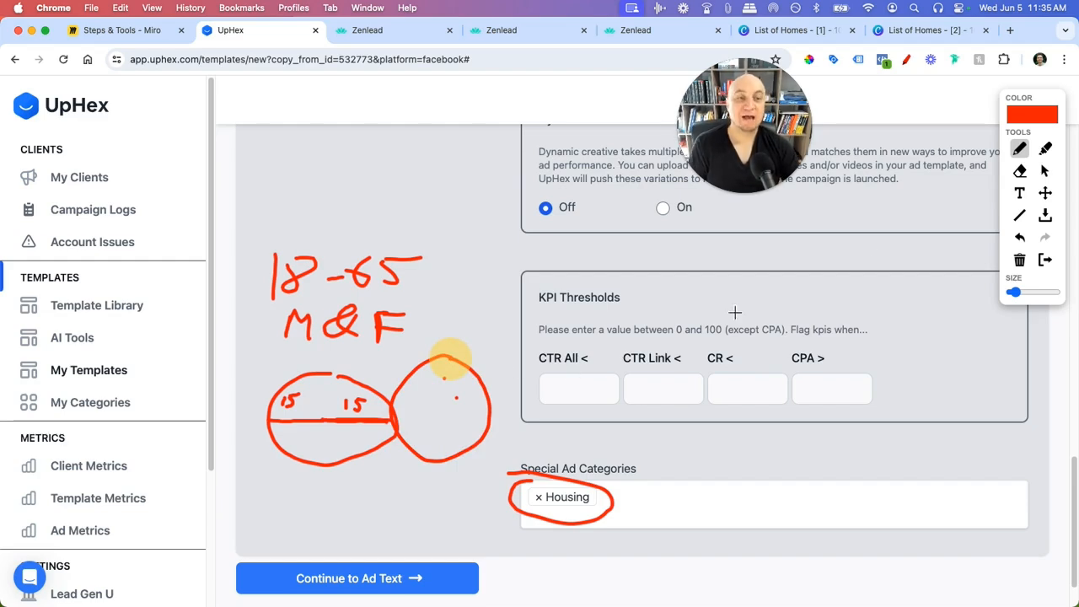
- Clear the red annotations, confirm Housing as the only special ad category, and continue to Ad Text
left_click(1052, 264)
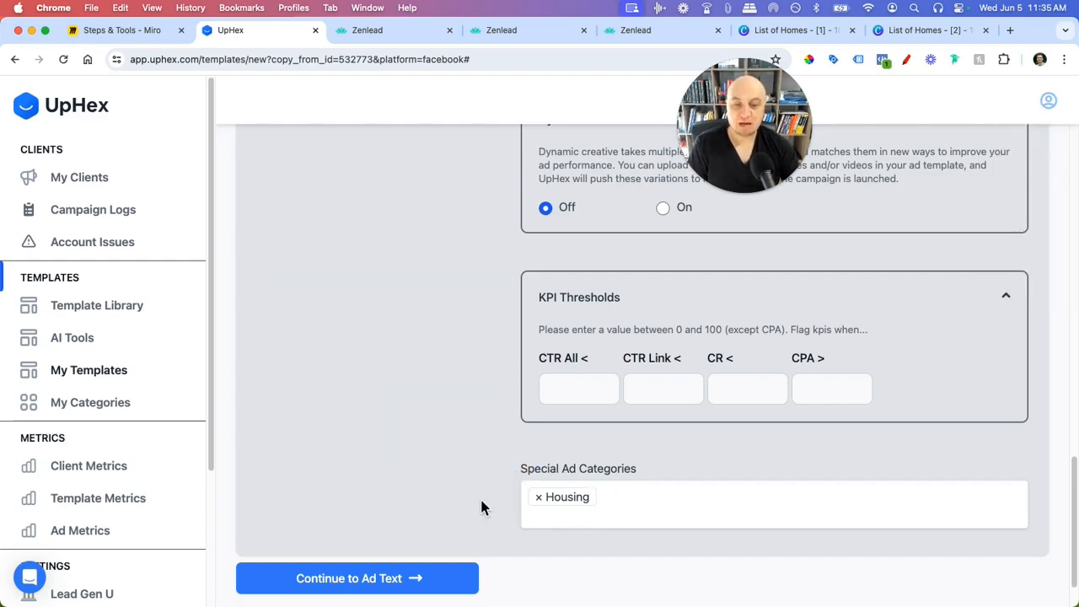
scroll(480, 498, "down", 2)
left_click(647, 445)
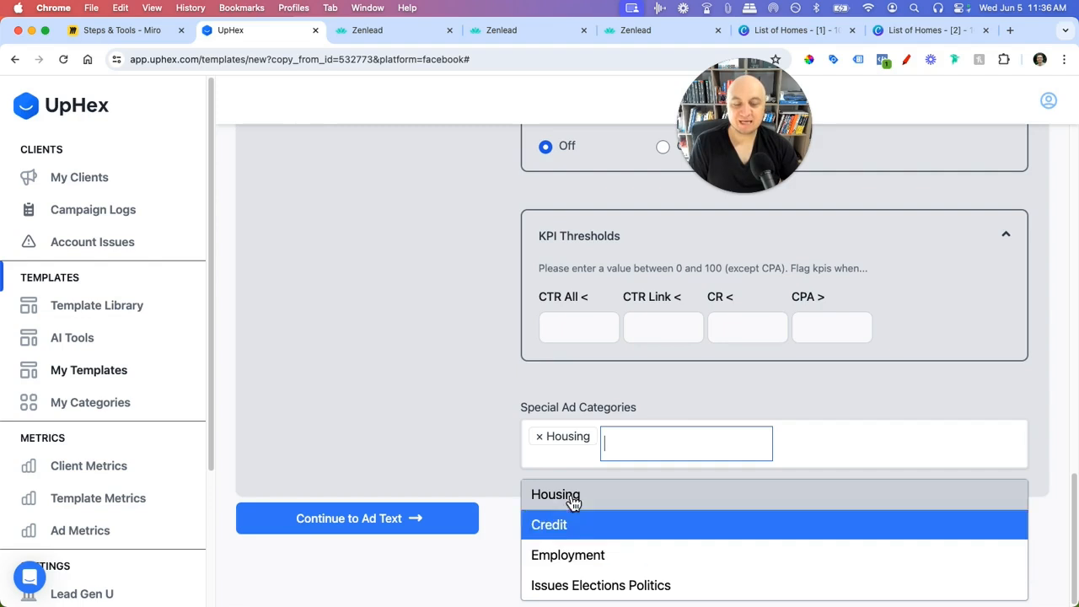
left_click(401, 421)
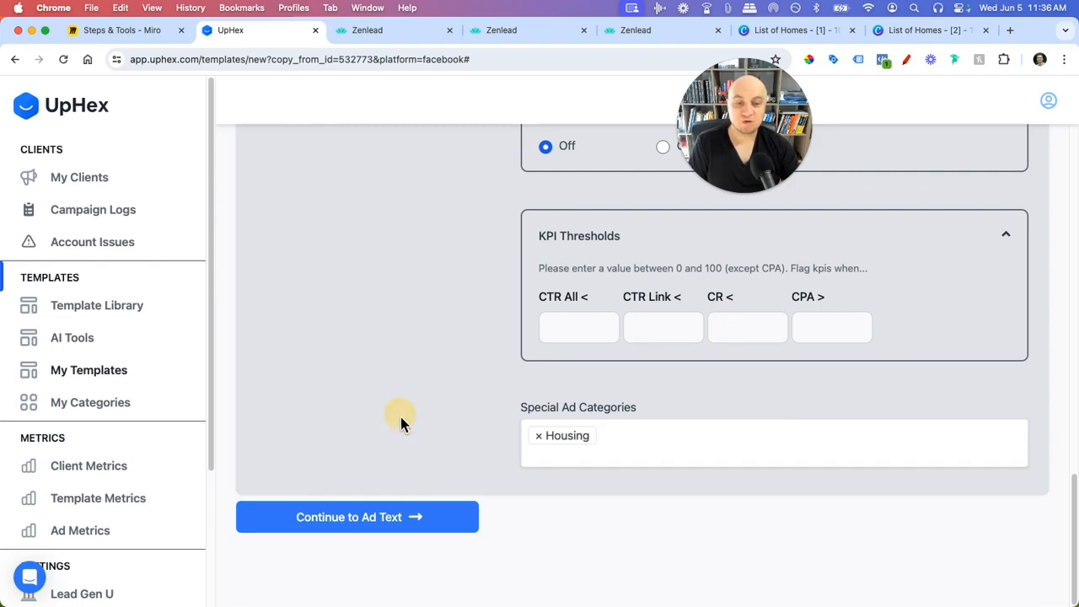
left_click(439, 529)
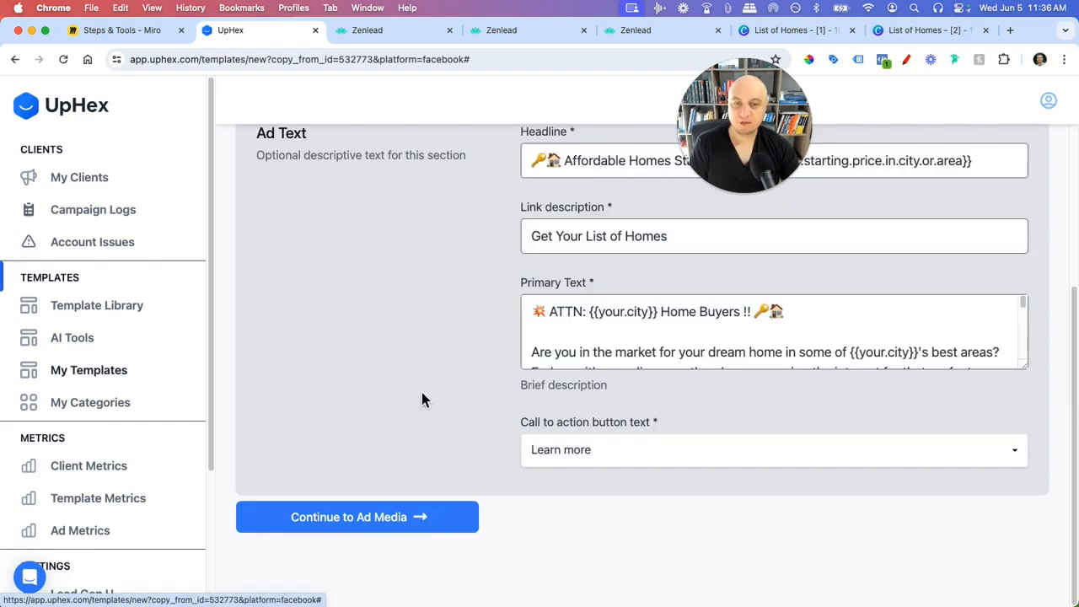
scroll(422, 392, "up", 3)
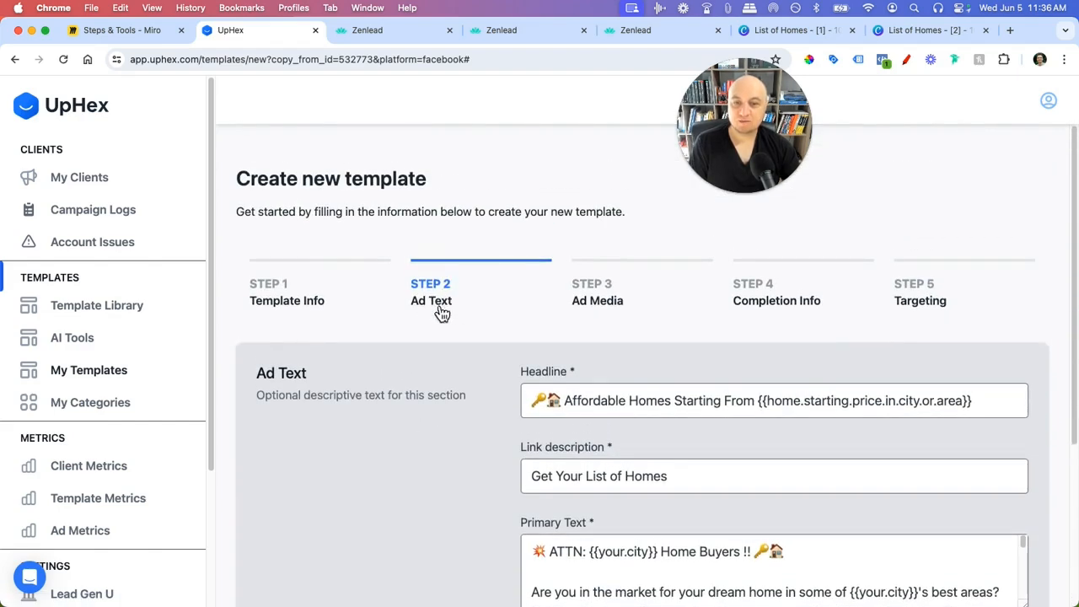
scroll(452, 383, "down", 2)
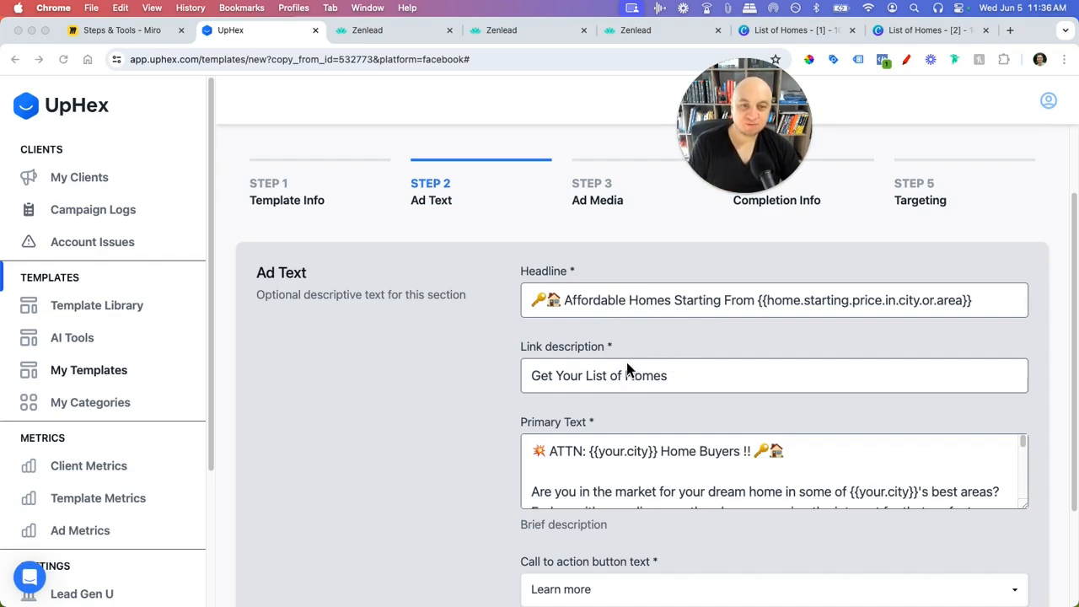
scroll(575, 290, "down", 1)
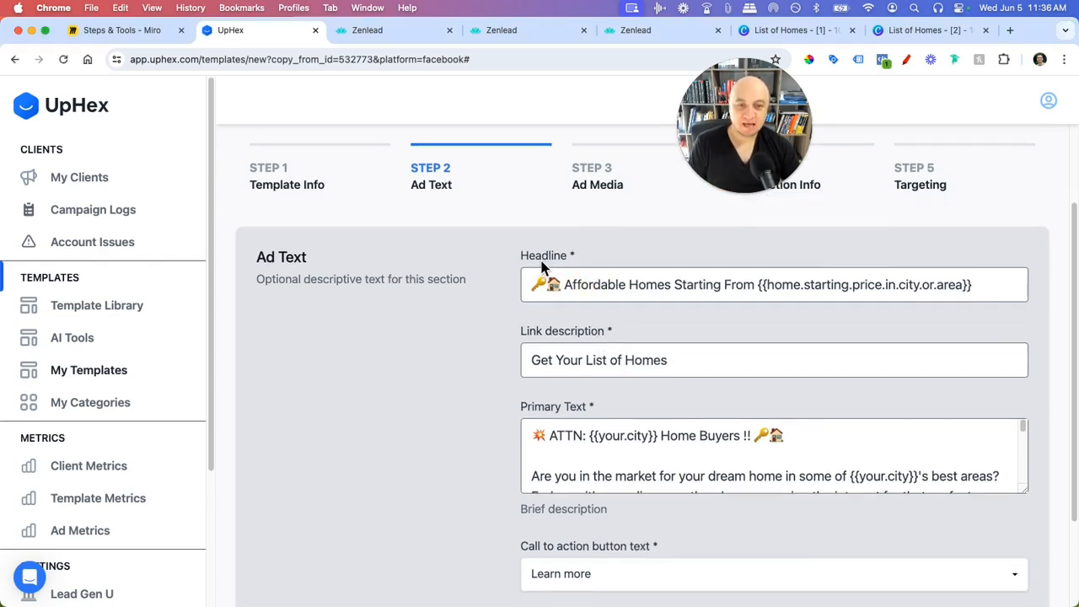
left_click_drag(565, 289, 754, 285)
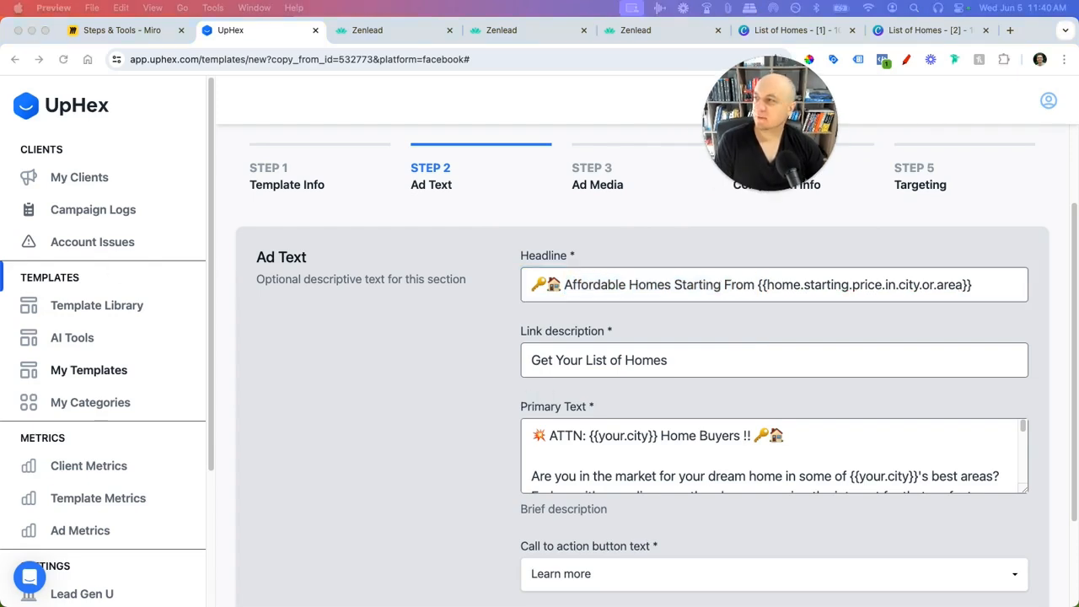
- Place the Facebook ad screenshot beside the form and compare its headline "Affordable Homes Starting From $299,000"
left_click_drag(2, 53, 180, 75)
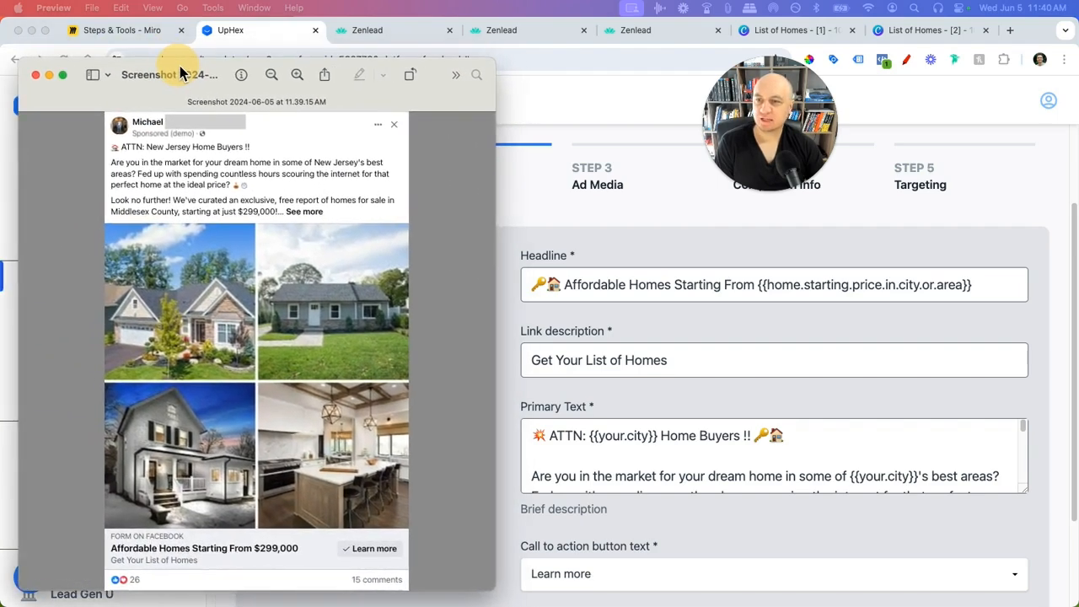
scroll(601, 361, "down", 1)
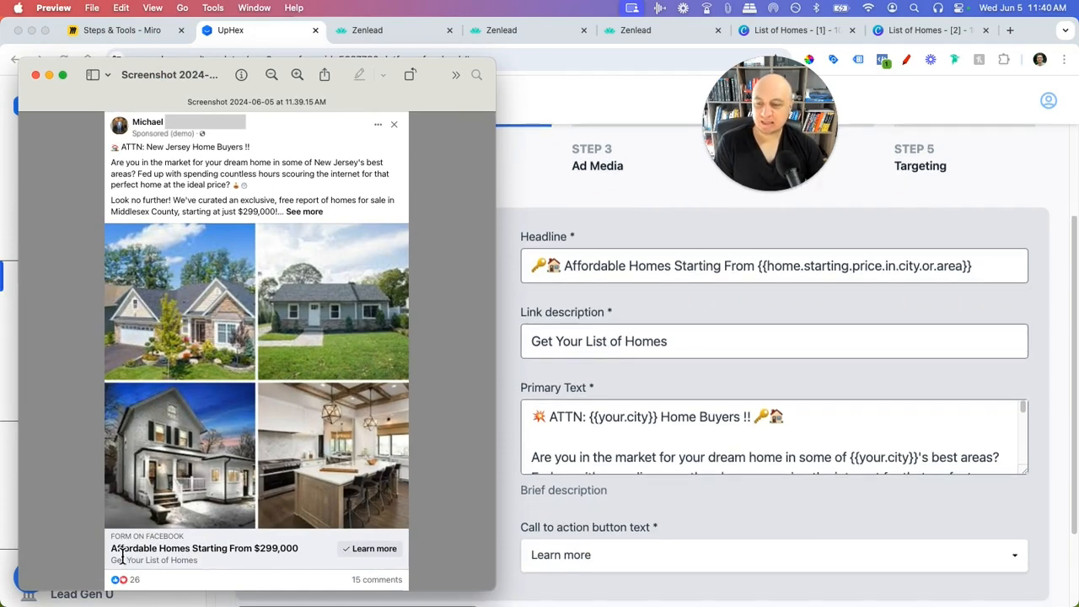
left_click_drag(112, 548, 274, 553)
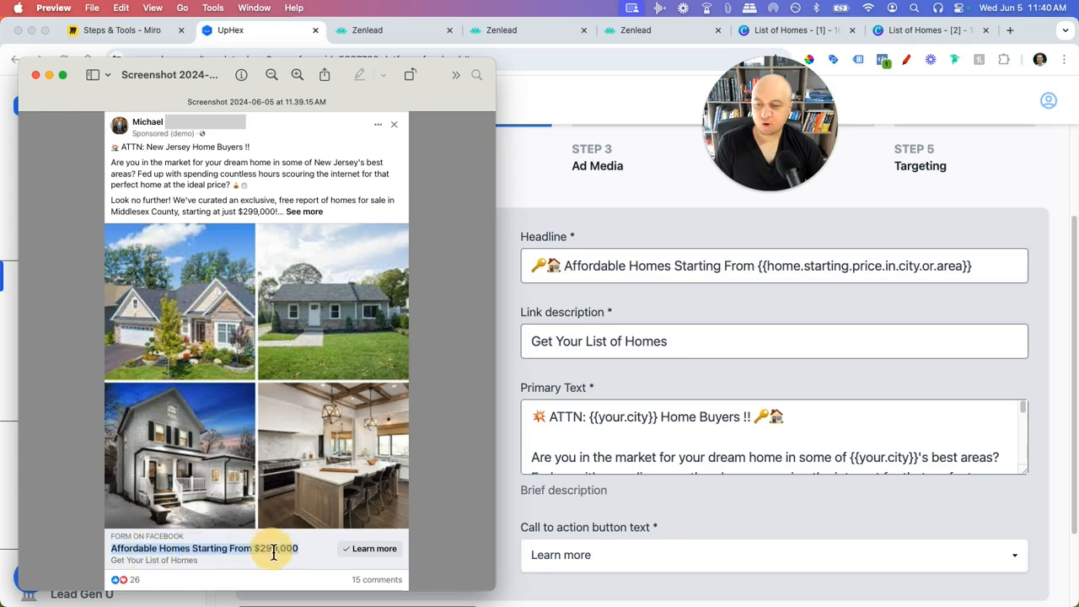
left_click(258, 549)
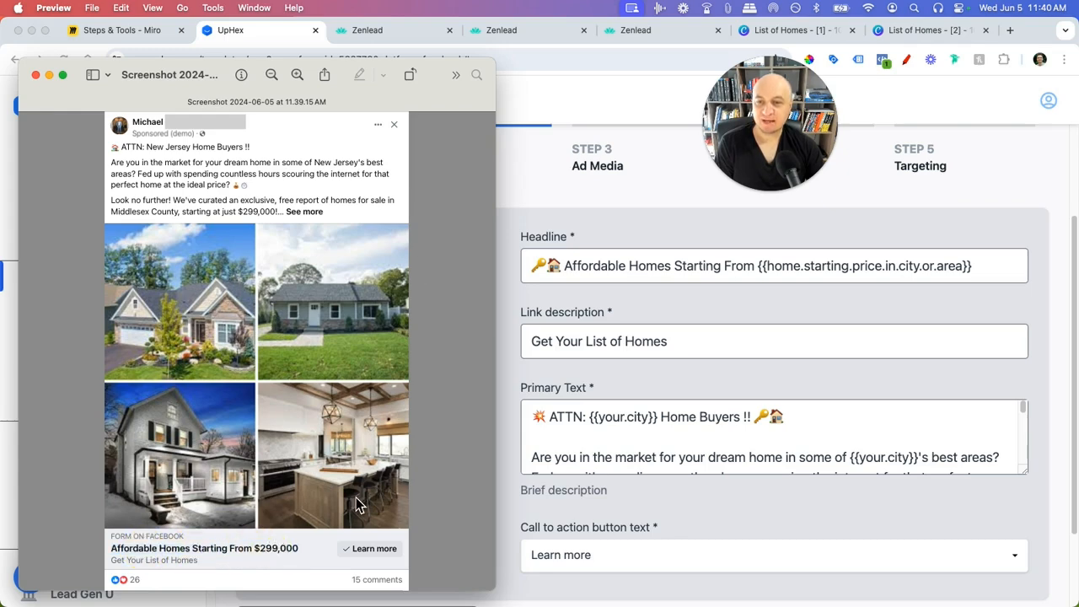
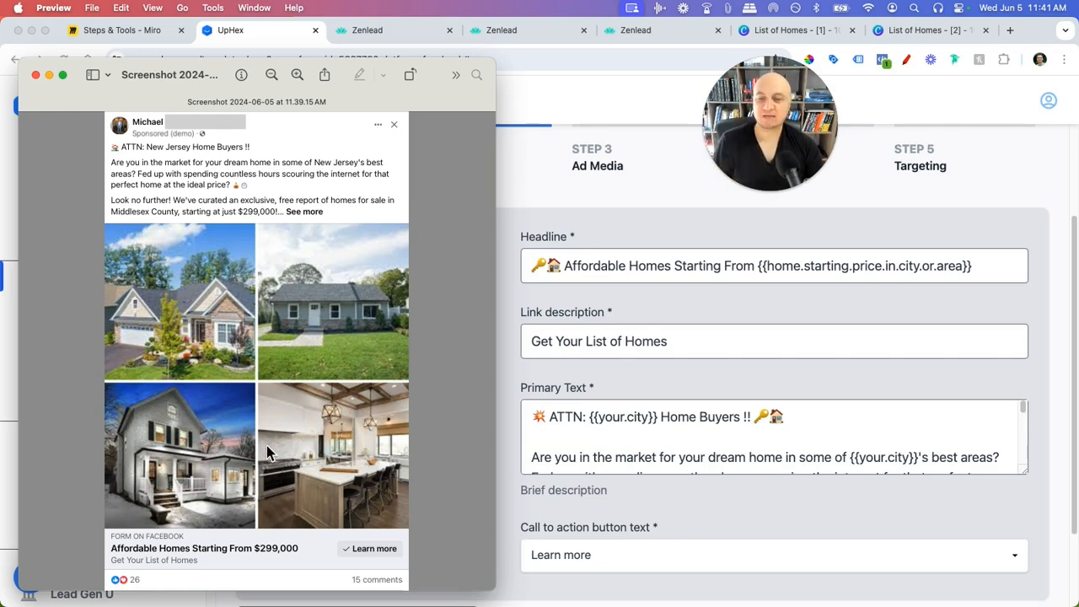
- Bring the UpHex template forward and select its {{home.starting.price.in.city.or.area}} headline placeholder
left_click(581, 271)
key("super+Tab")
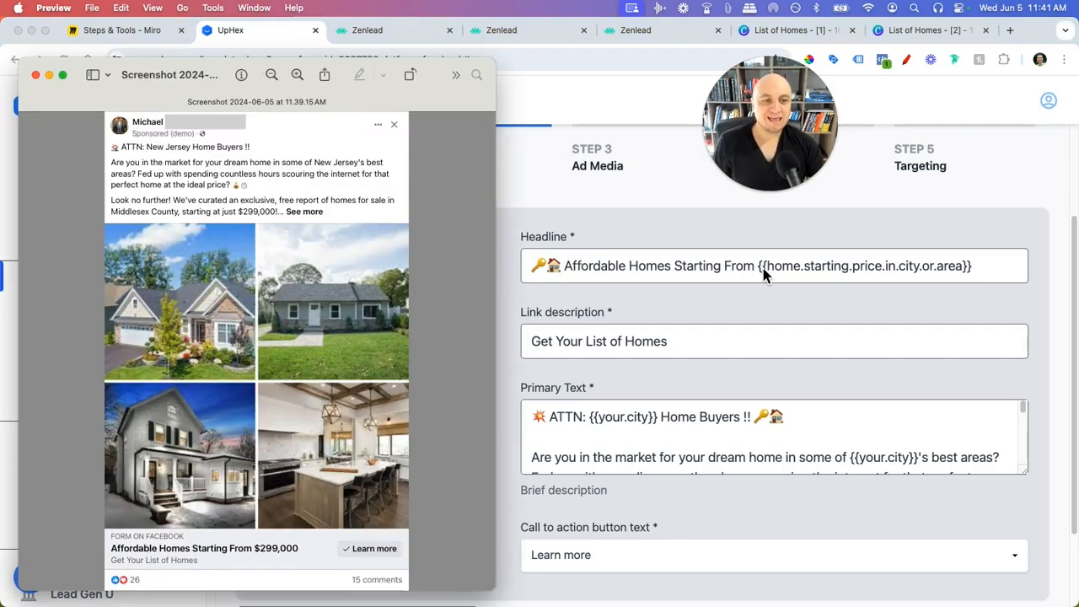
key("super+Tab")
left_click_drag(759, 266, 992, 270)
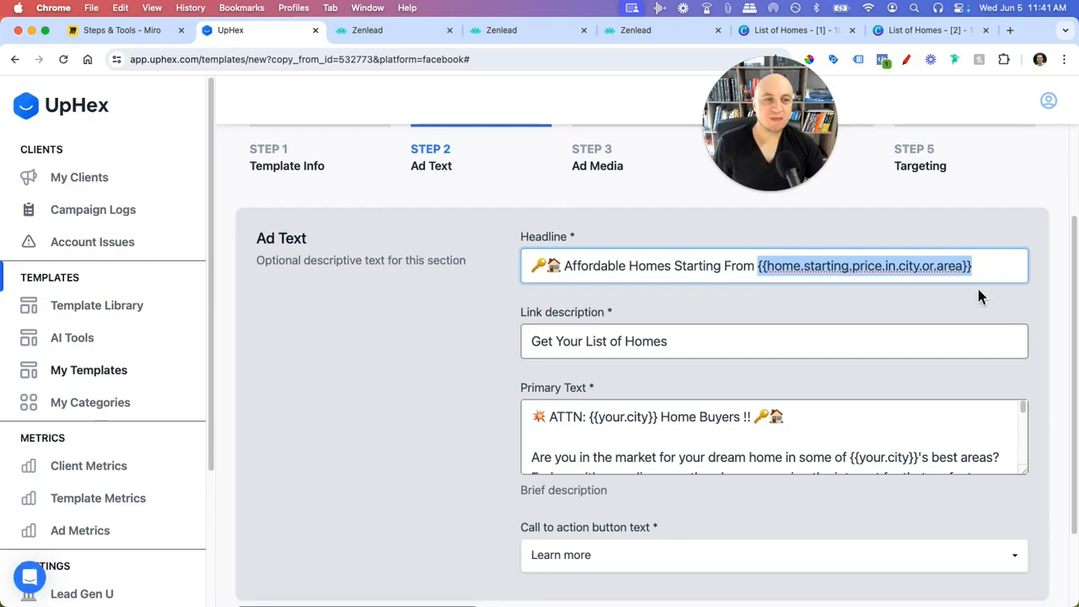
- Launch a new Zenlead Facebook campaign from the category 1 List of Homes template
left_click(535, 37)
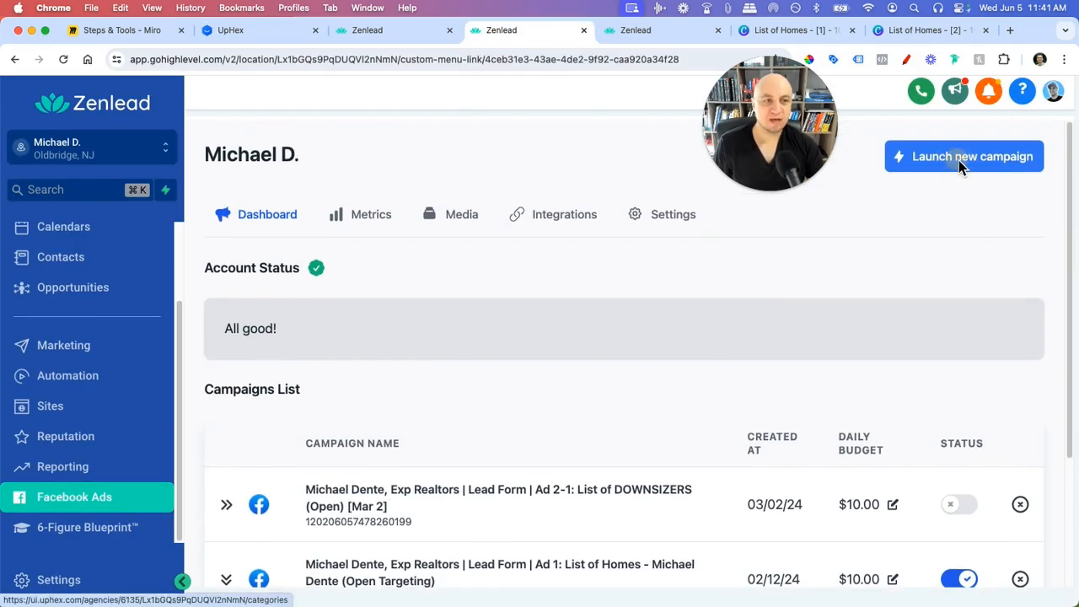
left_click(959, 160)
left_click(619, 292)
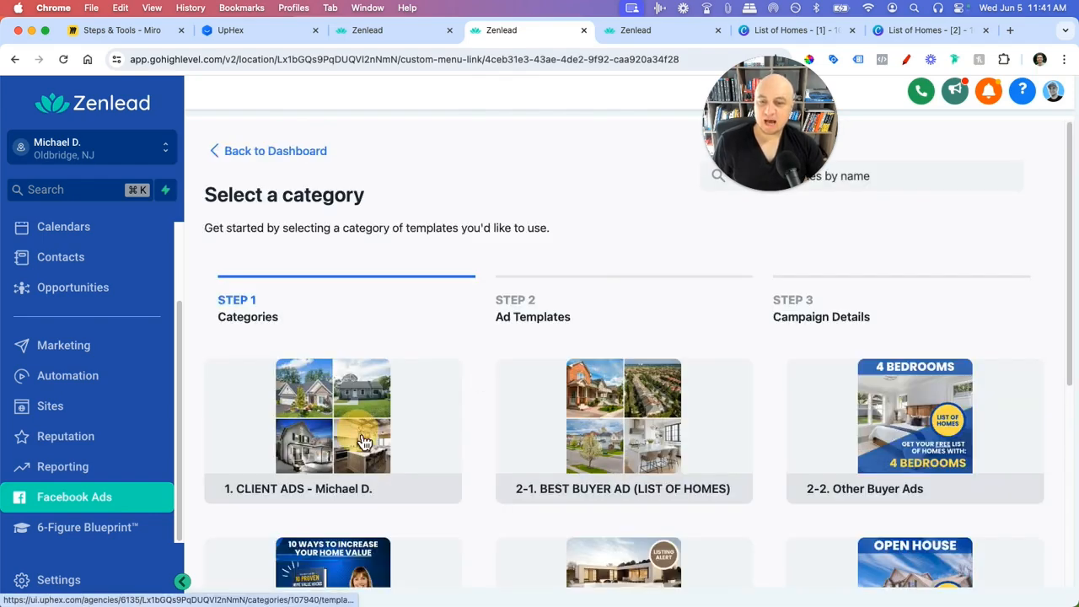
left_click(367, 444)
left_click(487, 398)
- Review the Ad Text and select the headline's home-price placeholder
scroll(431, 418, "down", 10)
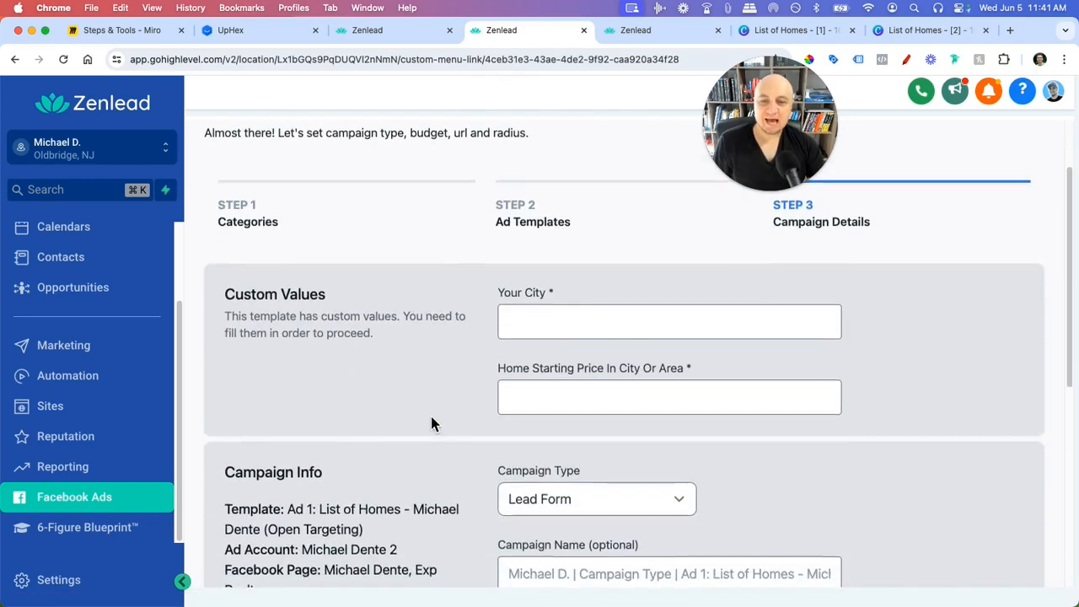
scroll(414, 489, "down", 10)
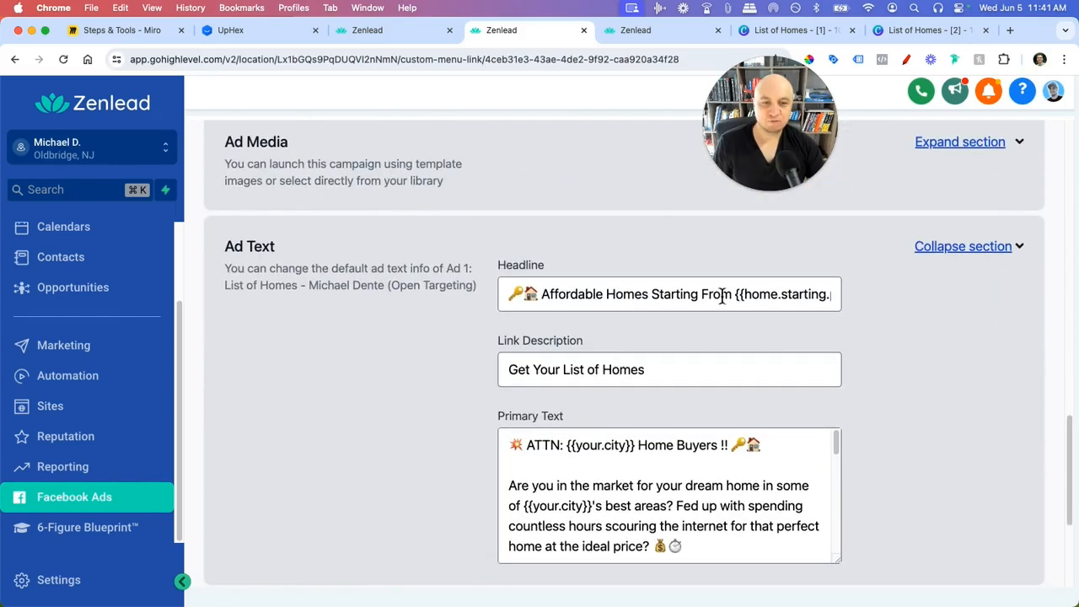
left_click_drag(737, 295, 839, 297)
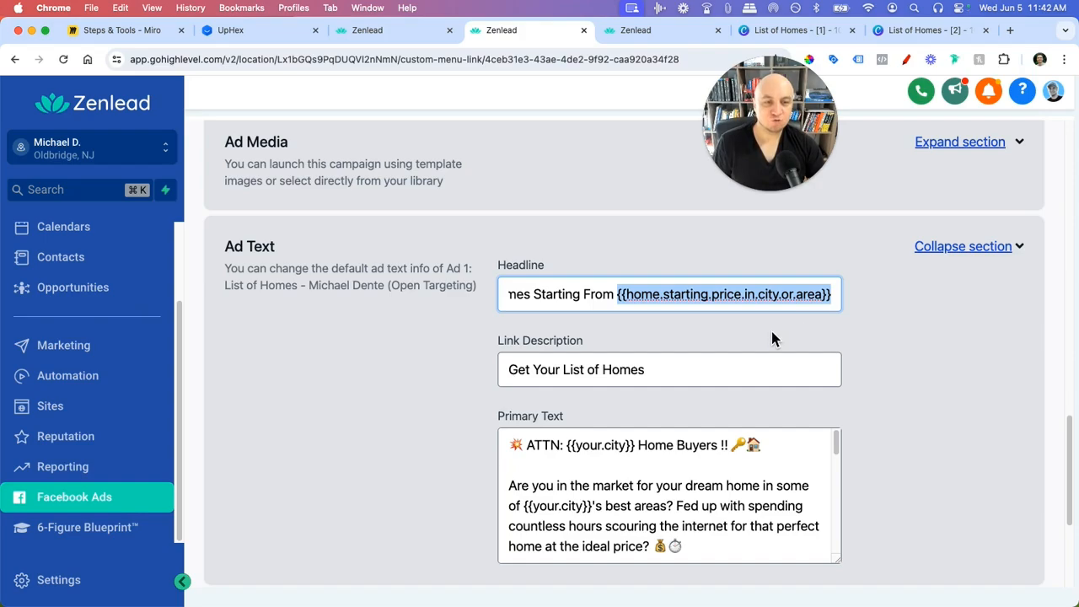
scroll(676, 332, "up", 10)
- Check the Home Starting Price field and the {{your.city}} placeholder in the primary text
scroll(590, 334, "up", 5)
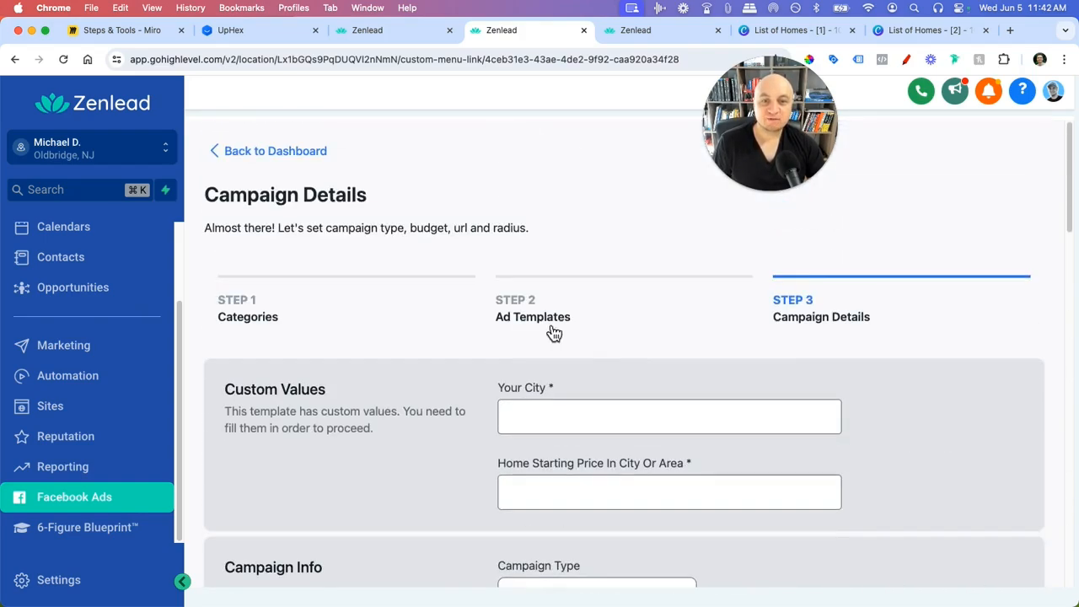
scroll(544, 417, "down", 2)
left_click(565, 388)
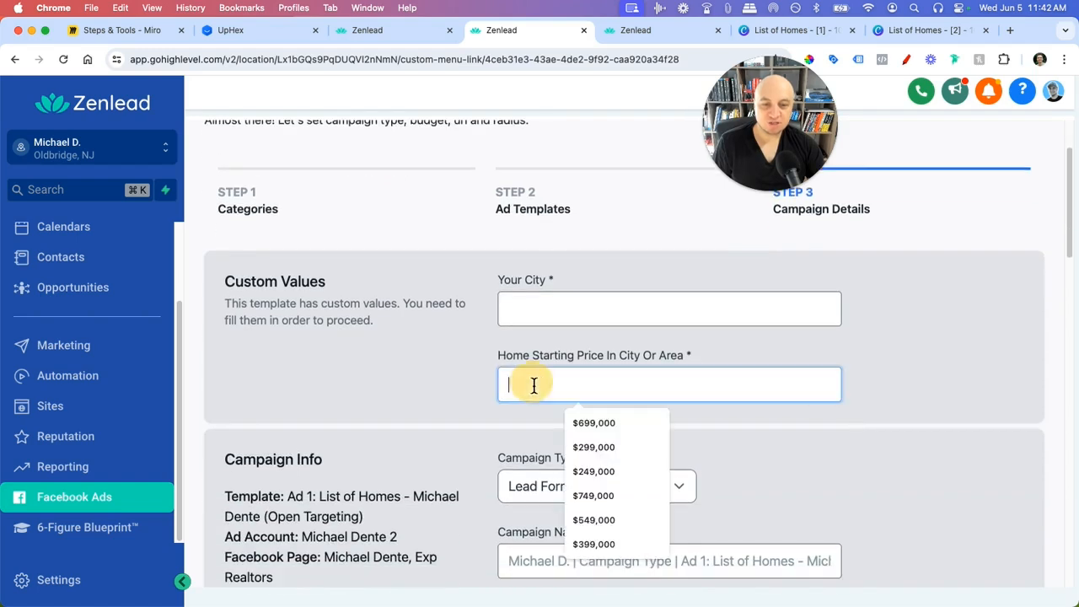
left_click(909, 429)
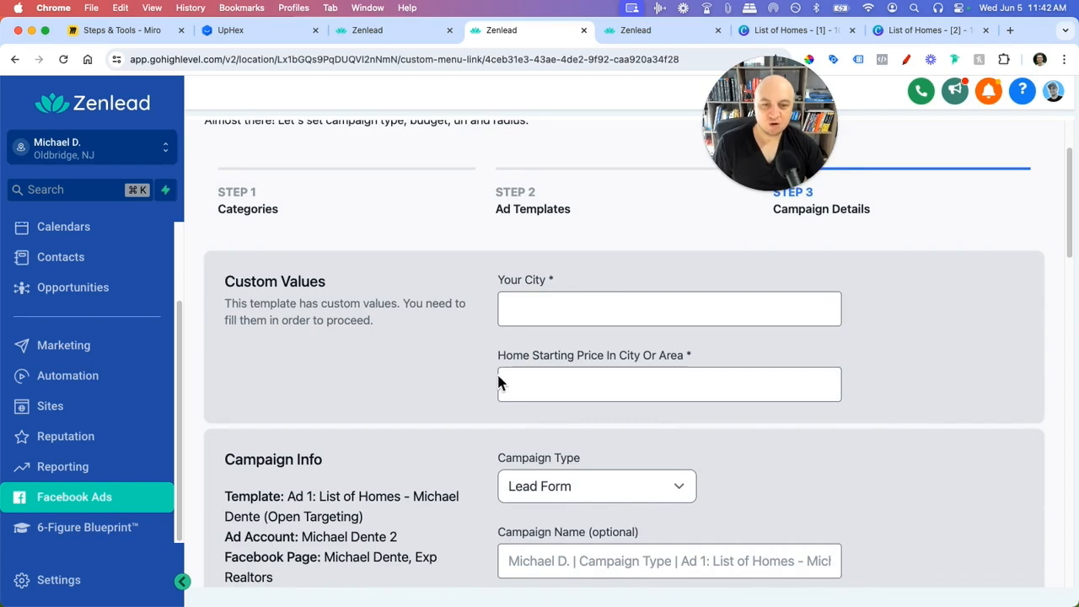
scroll(472, 367, "down", 12)
scroll(478, 369, "down", 4)
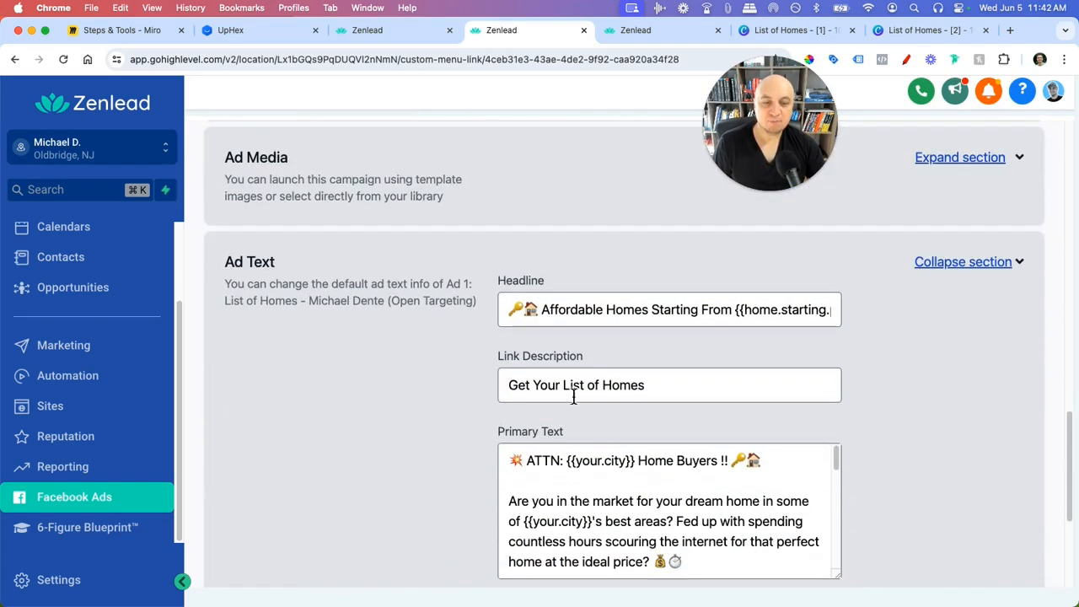
left_click_drag(565, 378, 635, 386)
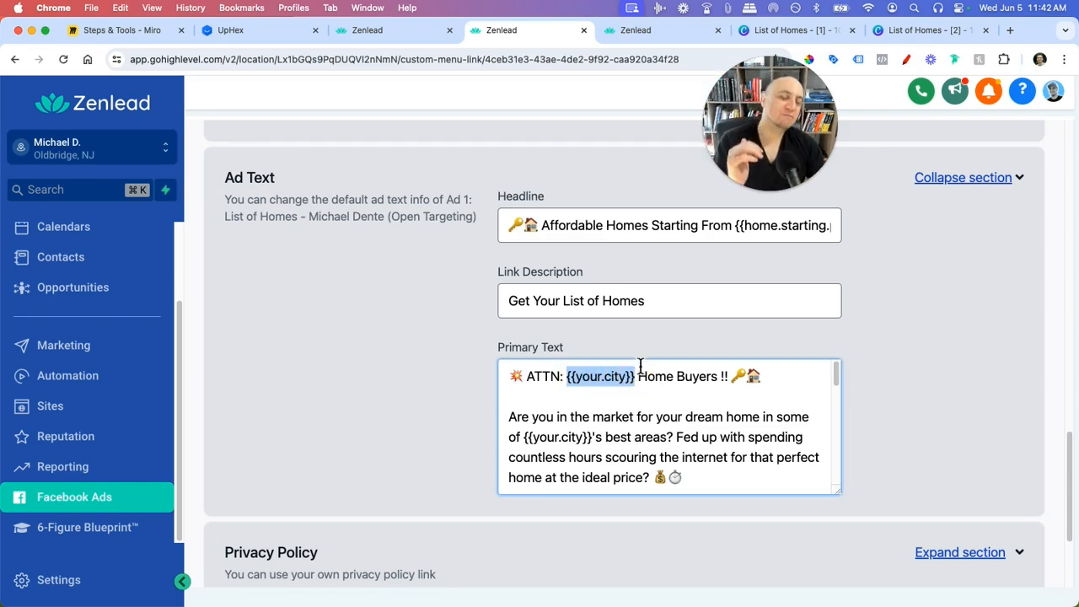
left_click(617, 393)
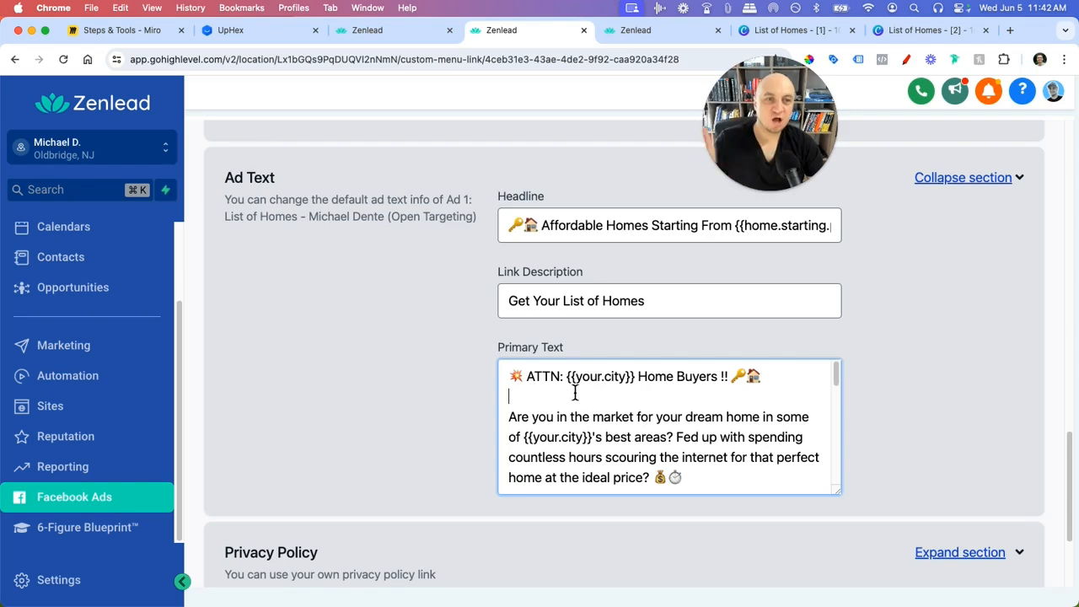
- Replace the headline's price placeholder with $399,000, then delete the price again
left_click_drag(760, 226, 868, 240)
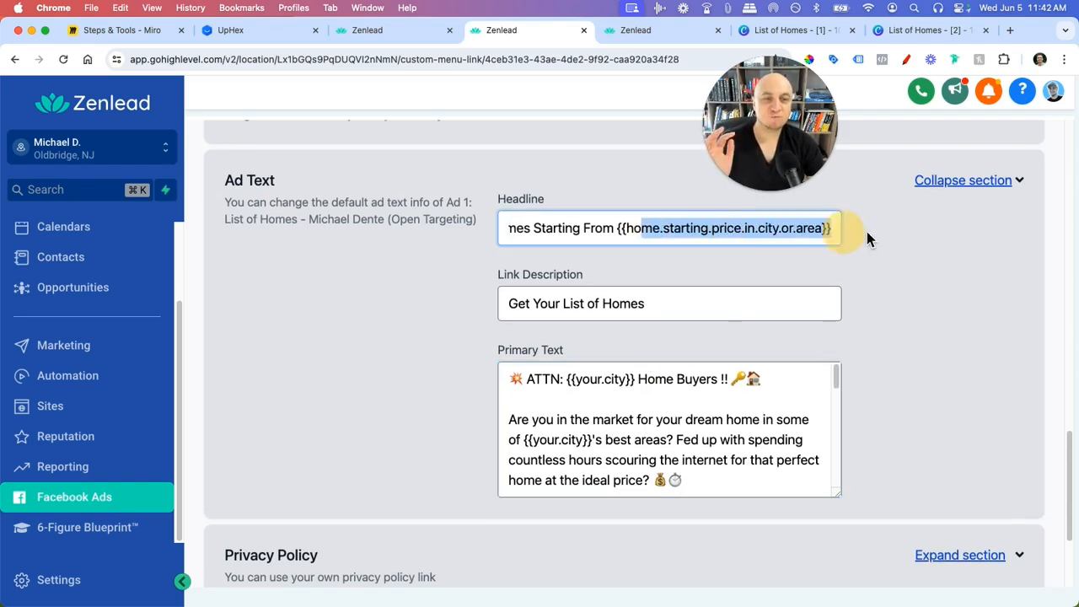
left_click(670, 234)
left_click_drag(620, 229, 877, 236)
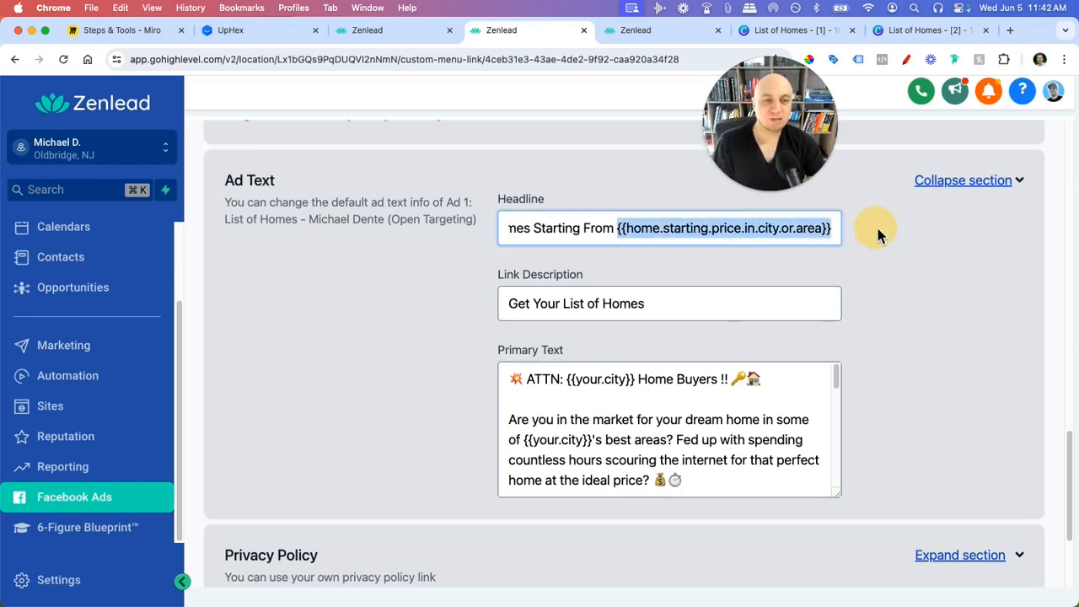
key("BackSpace")
type("$399,000")
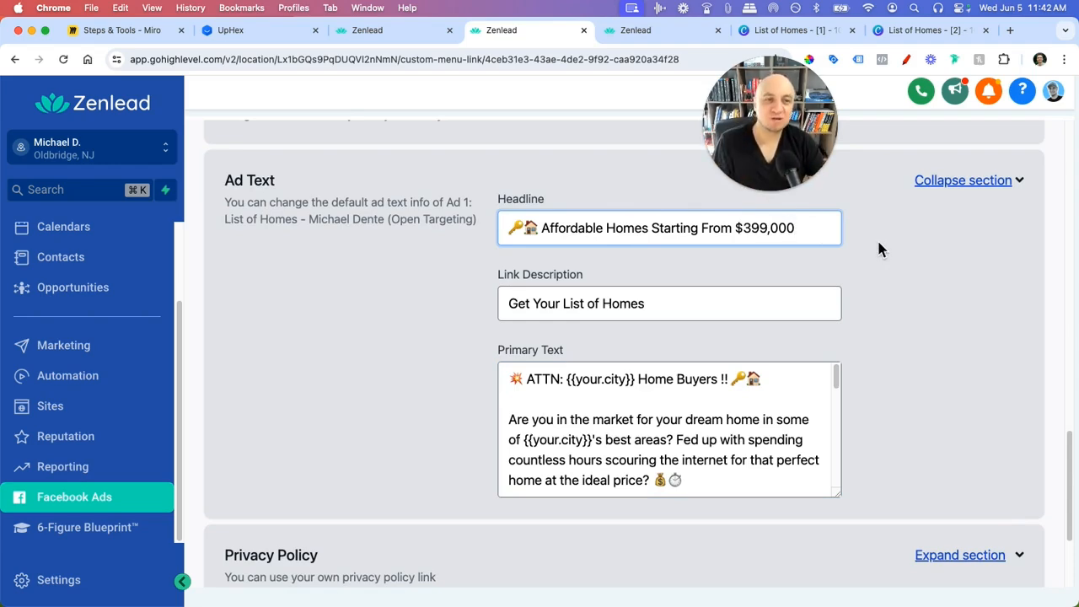
left_click_drag(801, 228, 734, 228)
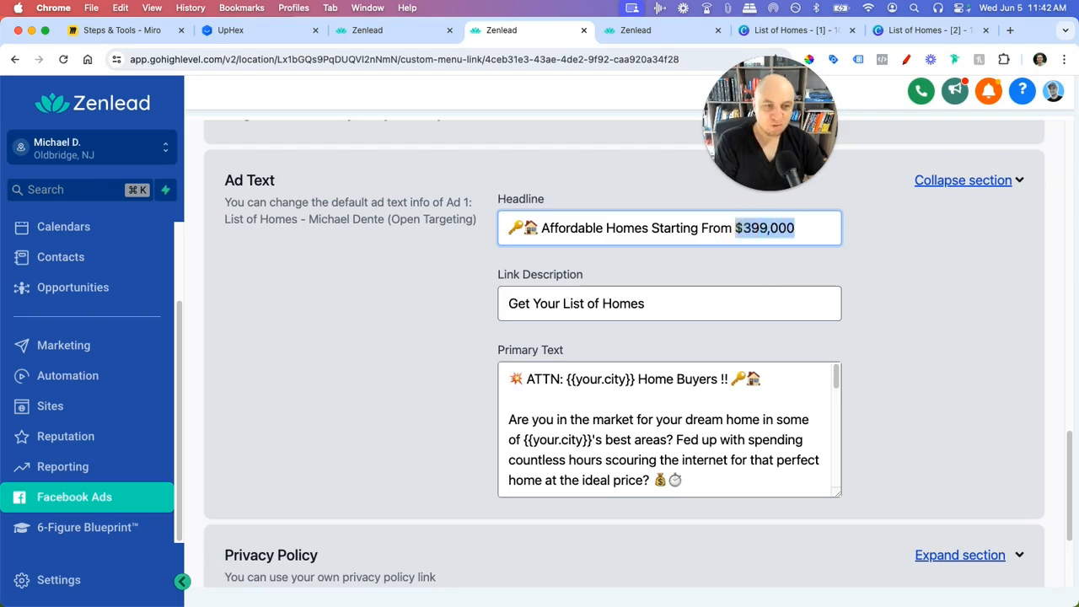
key("BackSpace")
- Undo back to the original headline price placeholder and bring up the ad screenshot
left_click(931, 320)
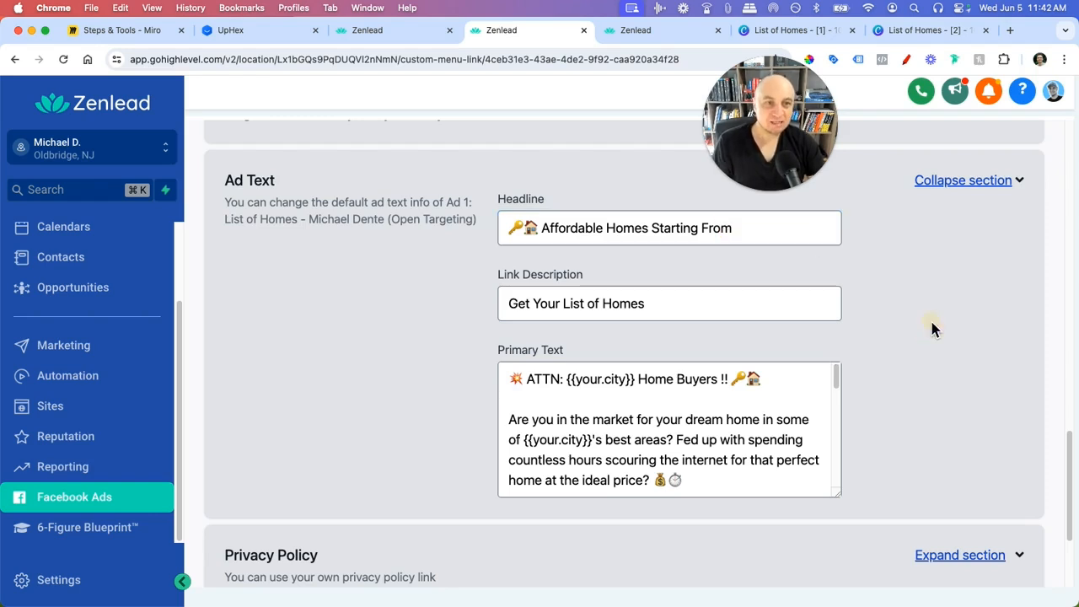
left_click(754, 230)
key("super+z")
left_click(904, 279)
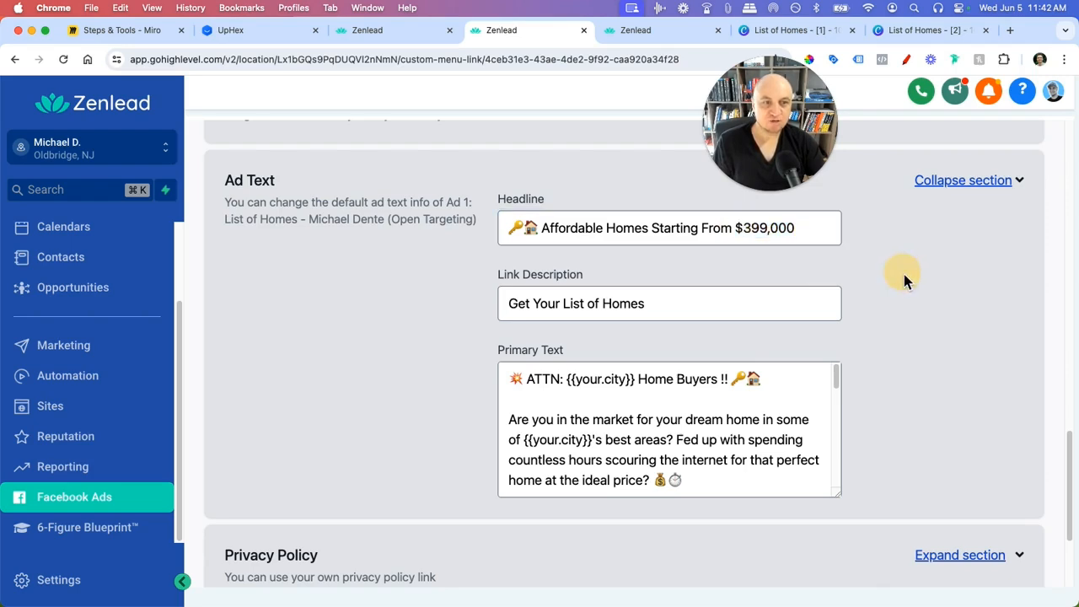
left_click(828, 233)
key("super+z")
key("super+z")
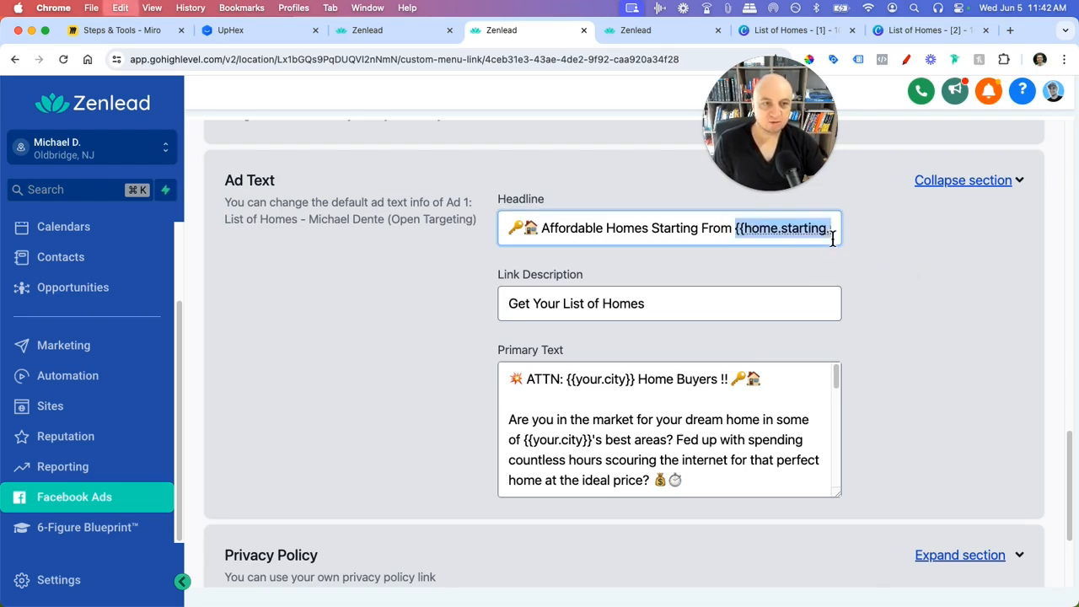
left_click(808, 228)
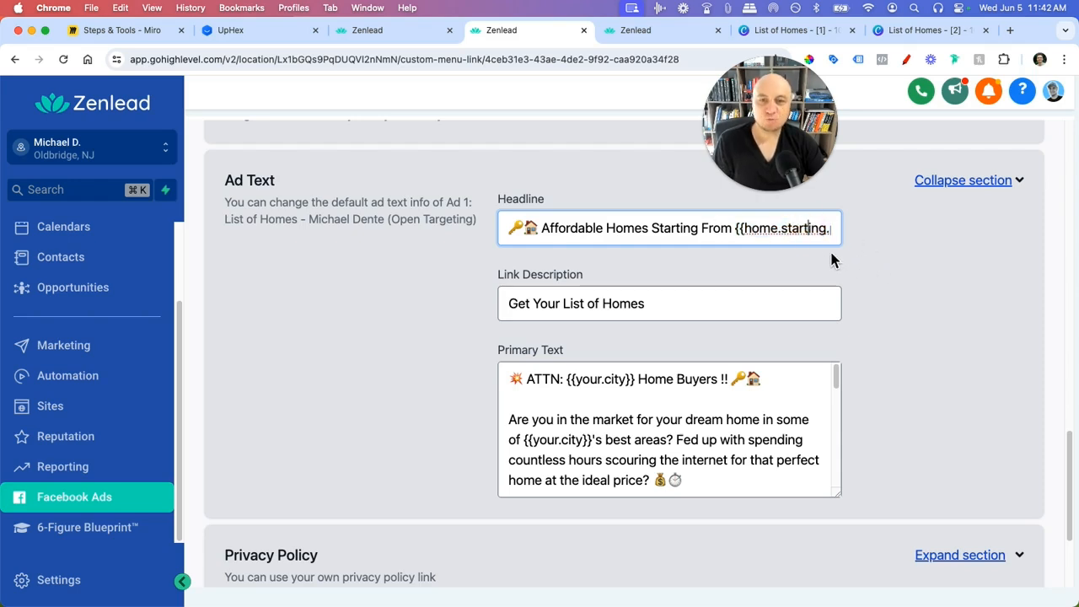
key("super+Tab")
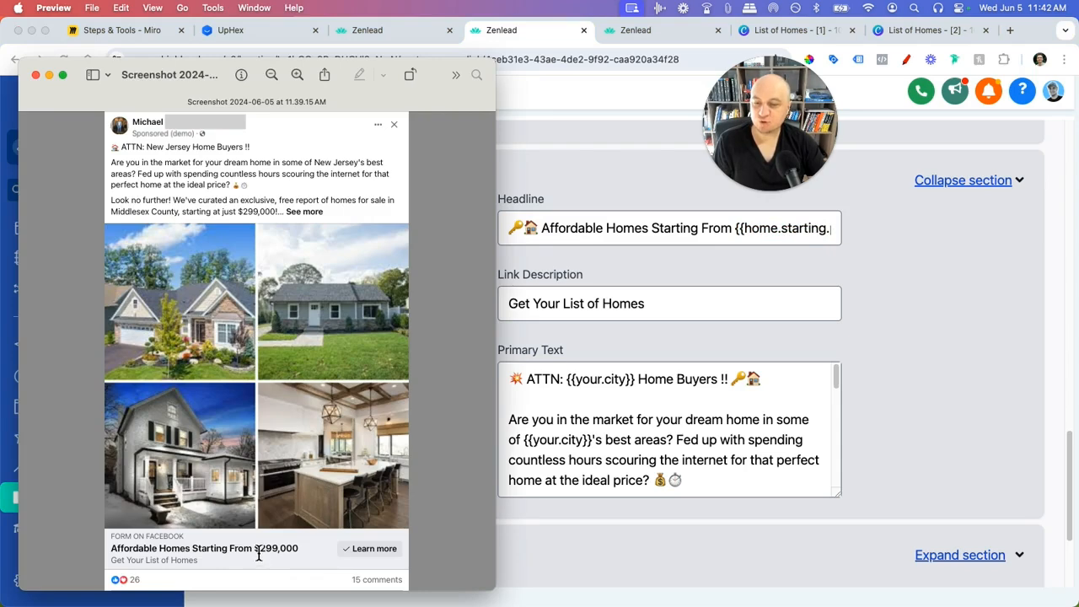
- Delete the home-price placeholder from the UpHex template headline
scroll(655, 474, "up", 15)
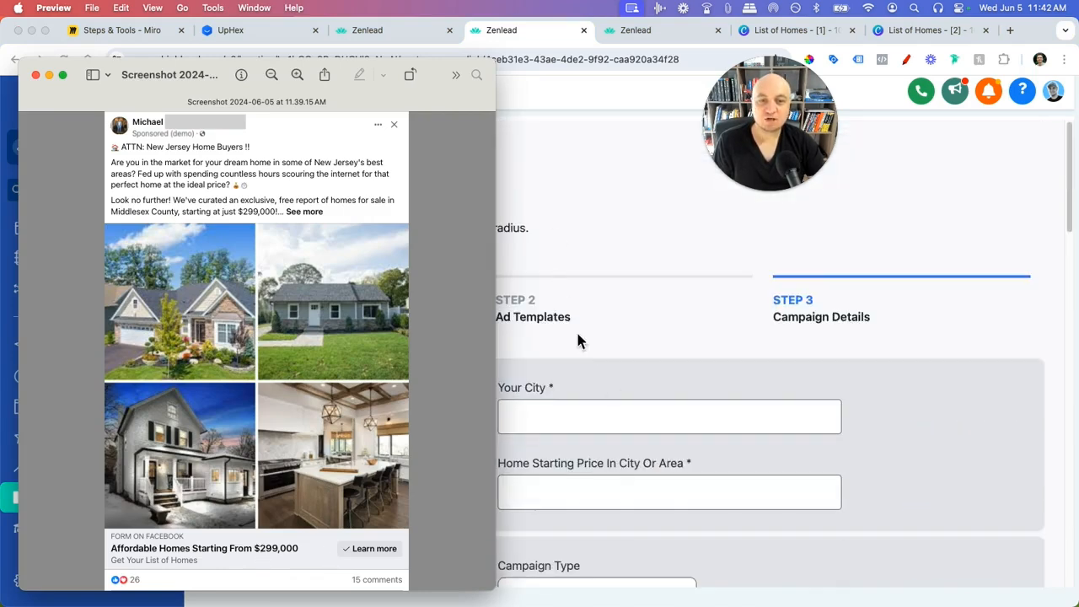
scroll(575, 337, "down", 3)
left_click(591, 401)
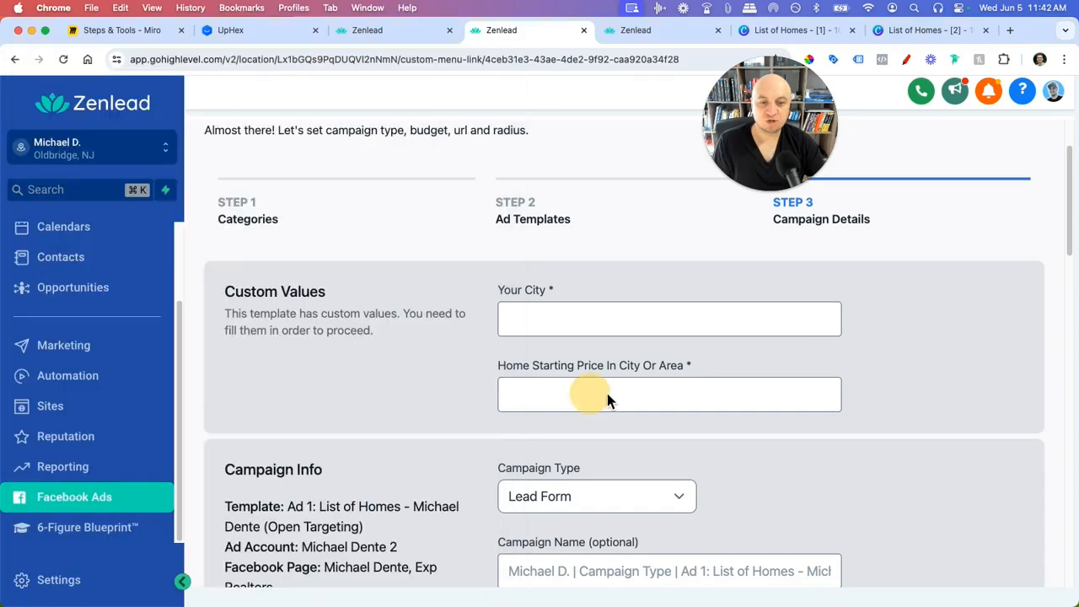
left_click(553, 384)
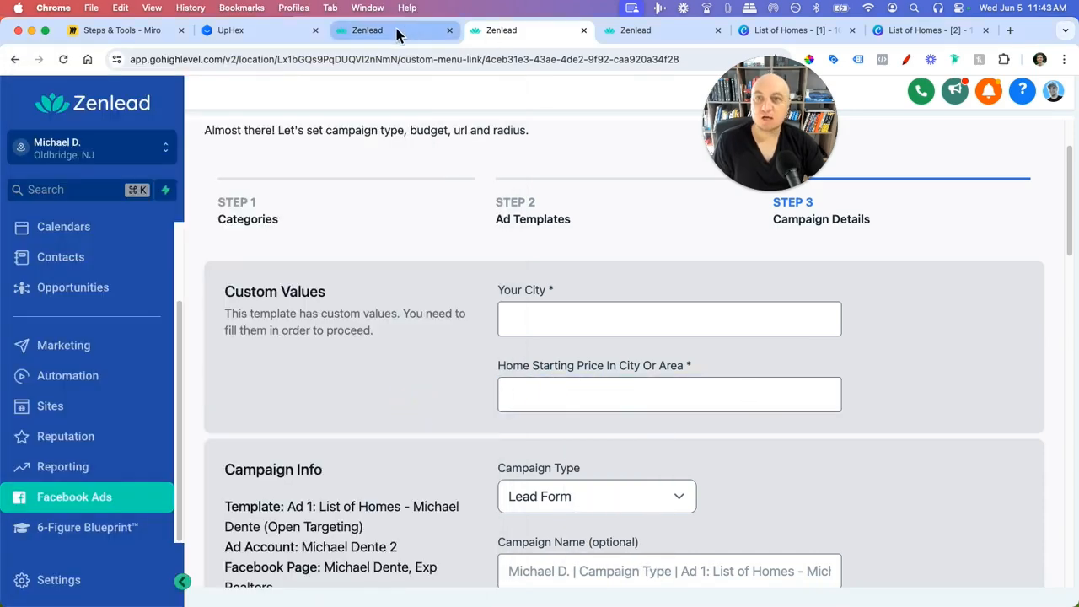
left_click(230, 29)
left_click(983, 266)
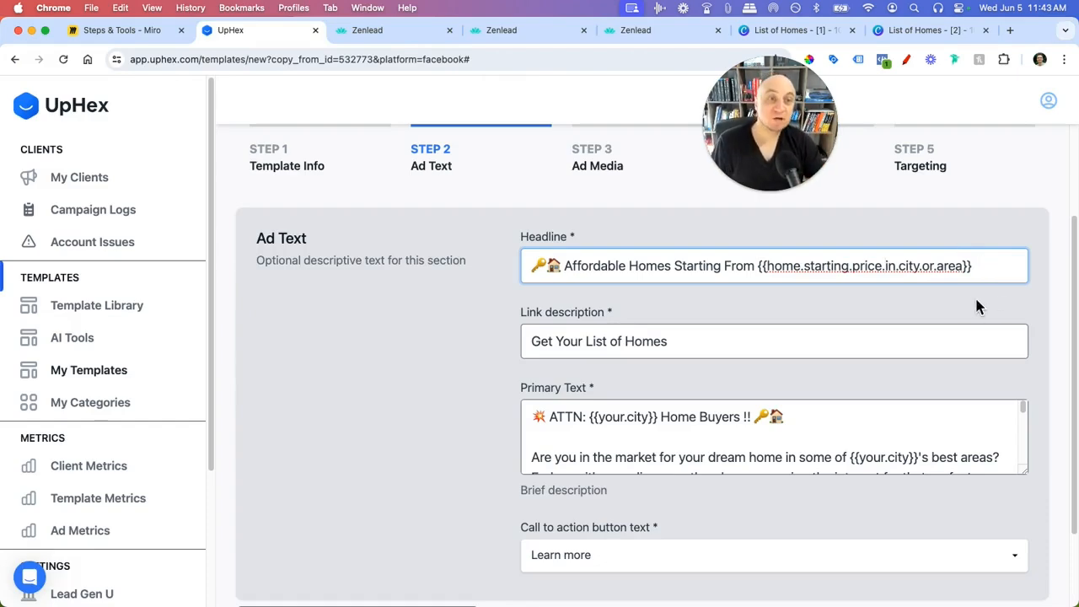
left_click_drag(983, 274, 757, 268)
key("super+c")
key("BackSpace")
left_click(426, 335)
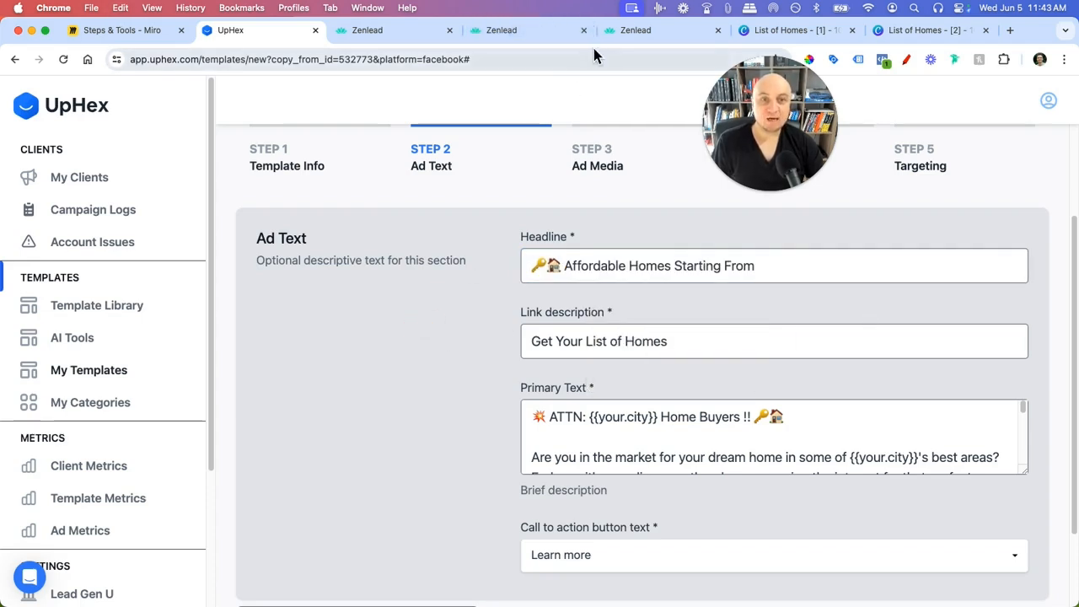
- Return to Zenlead's Campaign Details and point out the Home Starting Price field
left_click(617, 37)
left_click(508, 32)
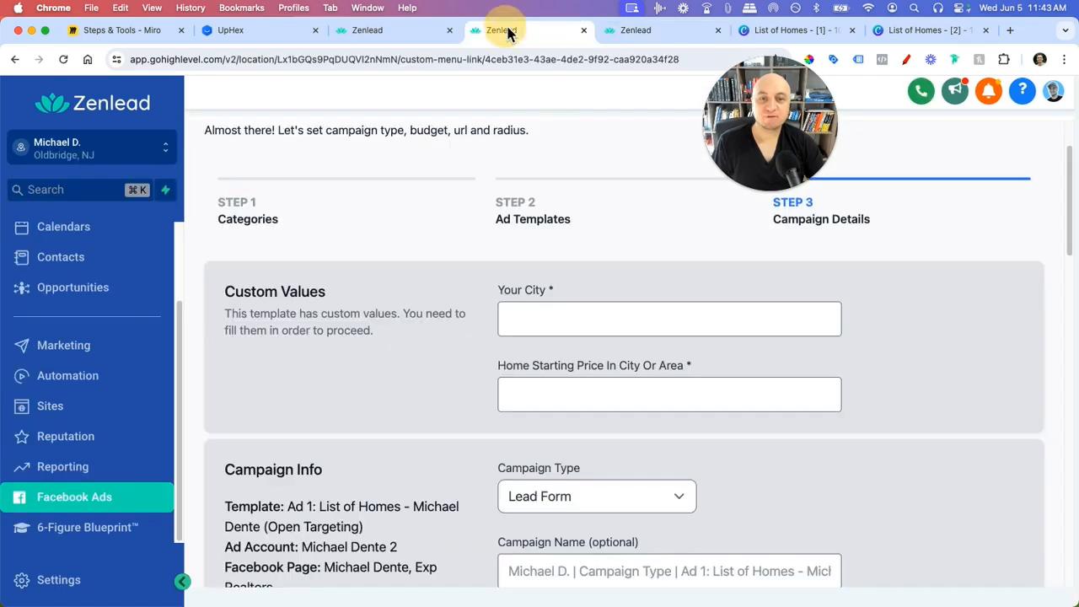
left_click_drag(498, 366, 707, 365)
- Paste {{home.starting.price.in.city.or.area}} at the end of the UpHex headline
left_click(270, 32)
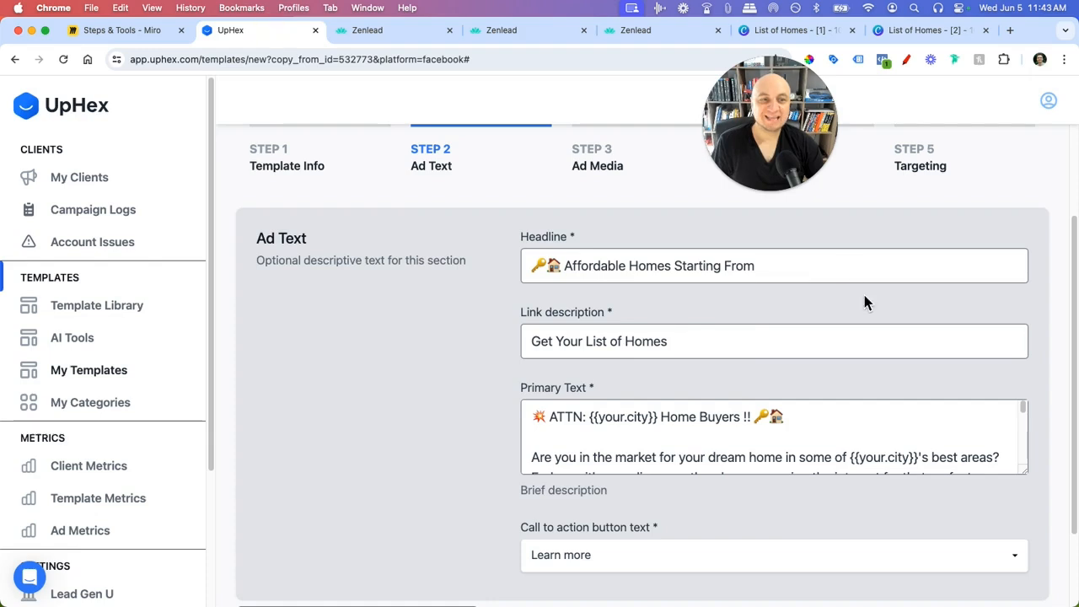
left_click(807, 265)
key("super+v")
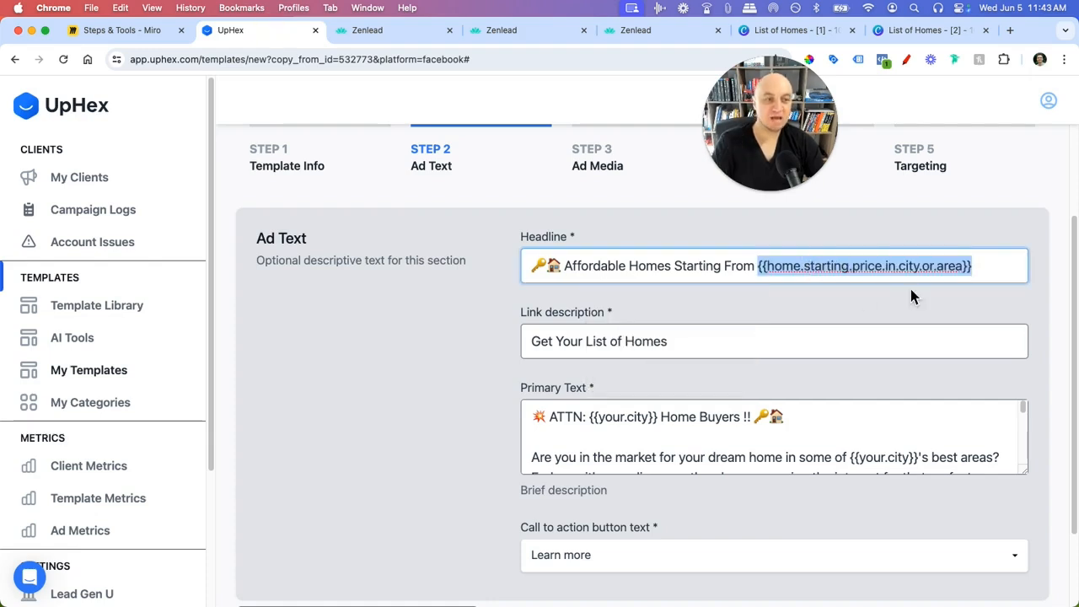
left_click(824, 290)
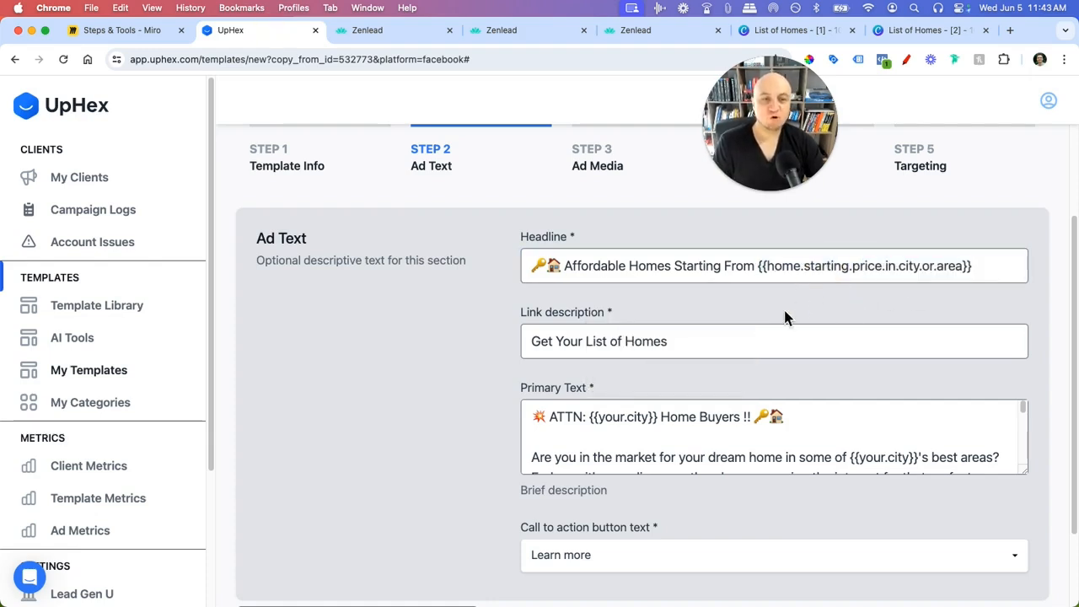
scroll(876, 308, "down", 1)
scroll(843, 300, "down", 1)
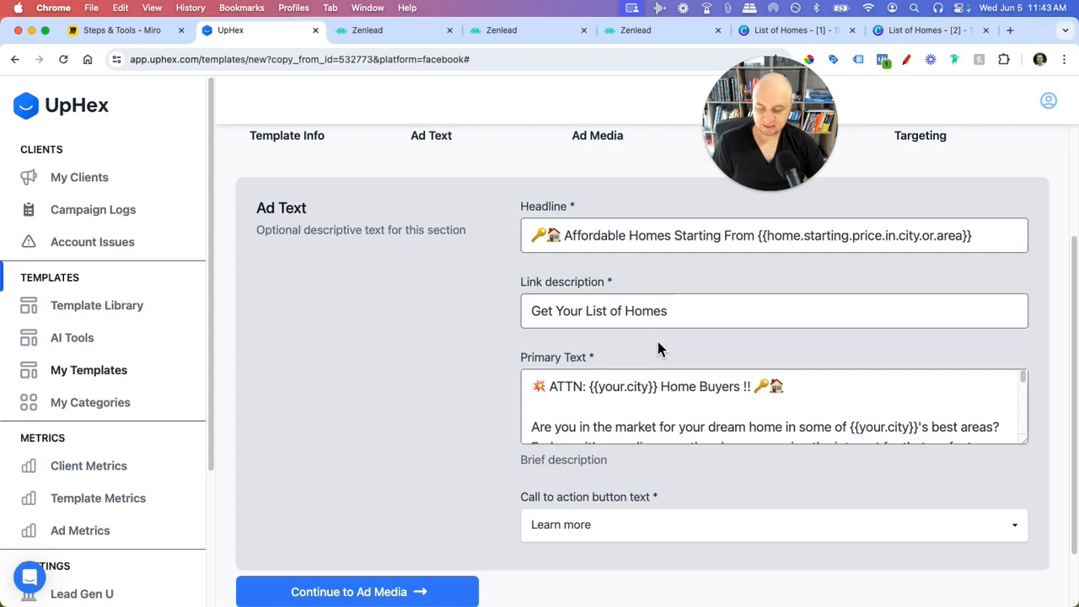
- Compare the screenshot's 'Get Your List of Homes' and 'ATTN: New Jersey Home Buyers' lines with the template
key("super+Tab")
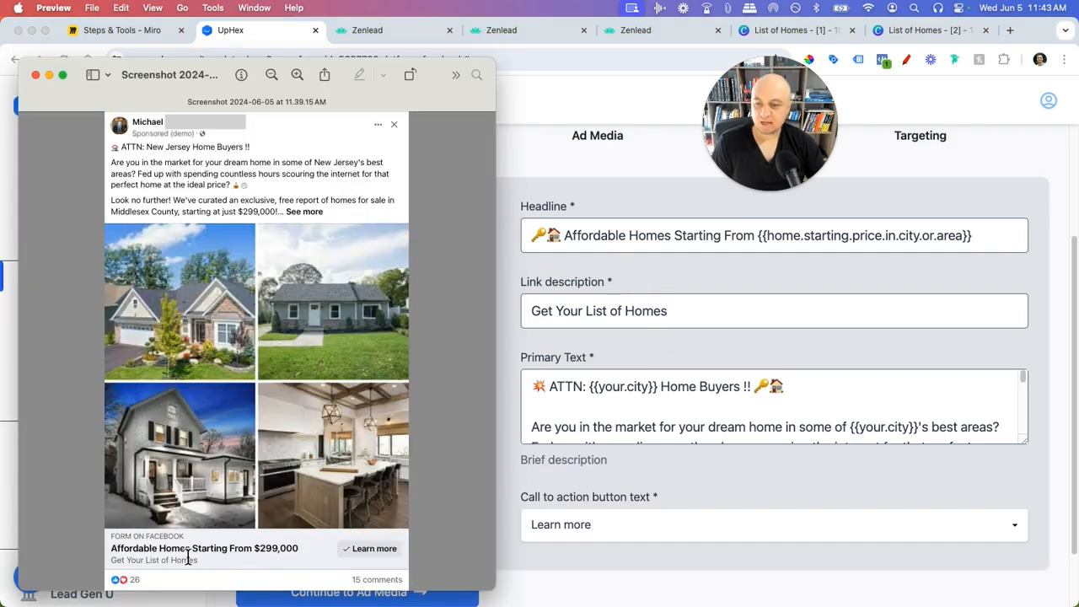
left_click_drag(113, 560, 198, 560)
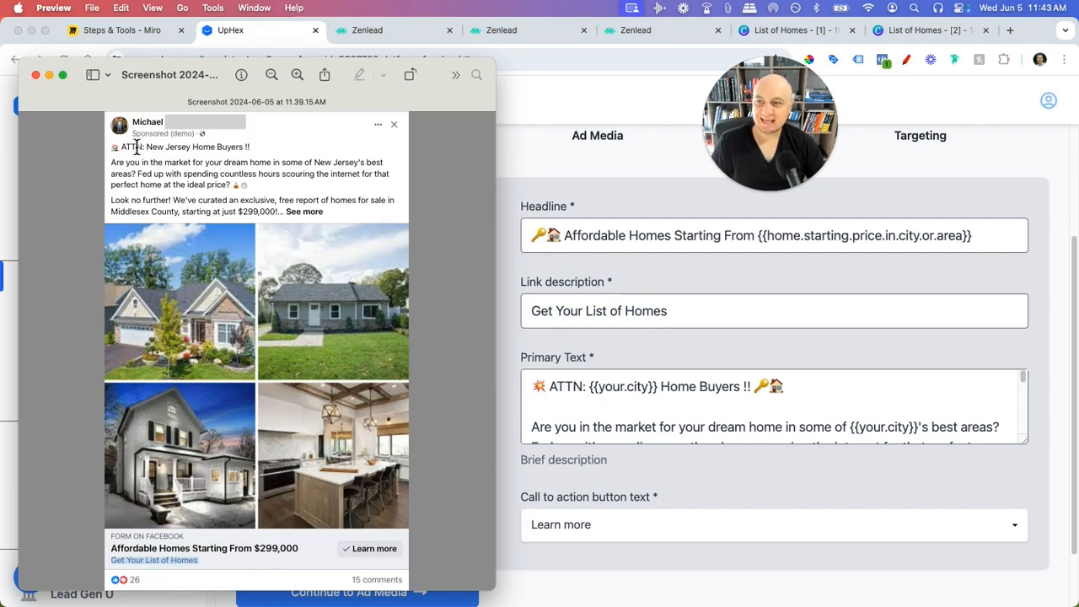
left_click_drag(123, 149, 250, 149)
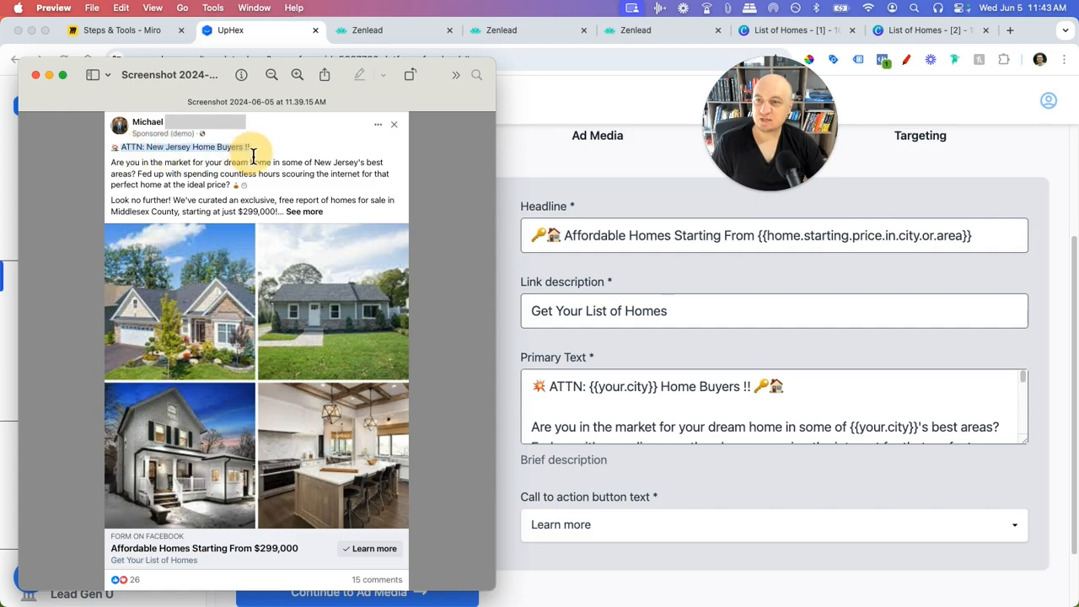
left_click(650, 392)
left_click(644, 394)
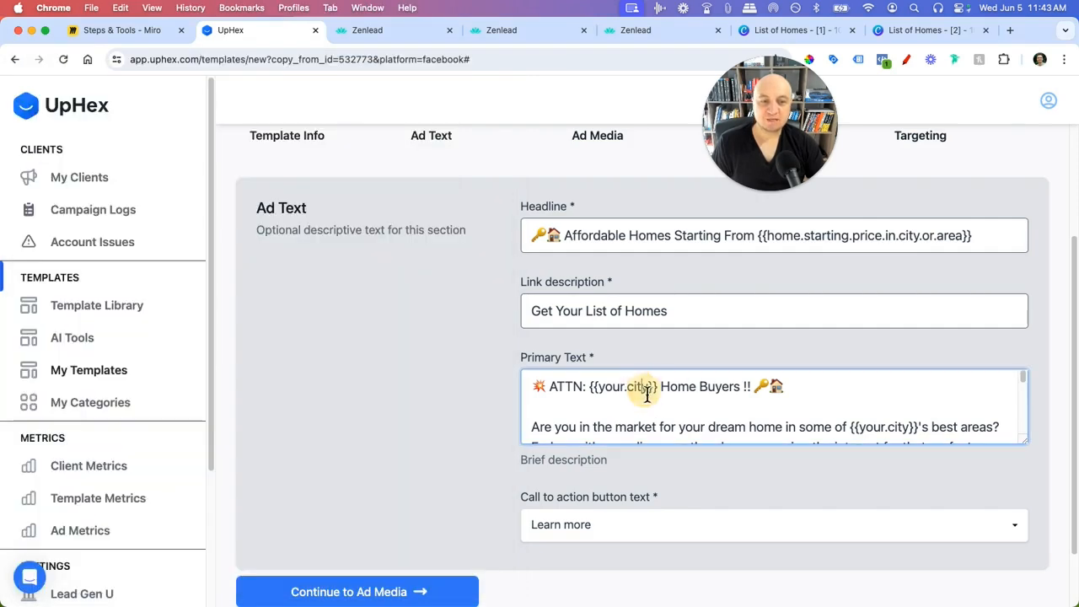
key("cmd+Tab")
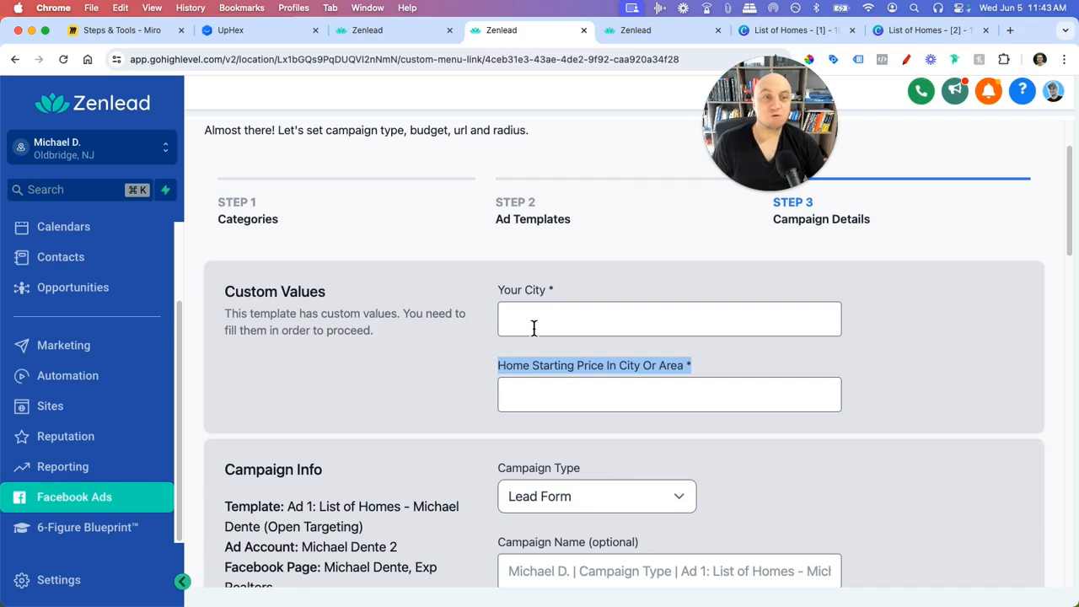
- Check Zenlead's Your City field against the Facebook ad screenshot, then return to the browser
left_click(542, 328)
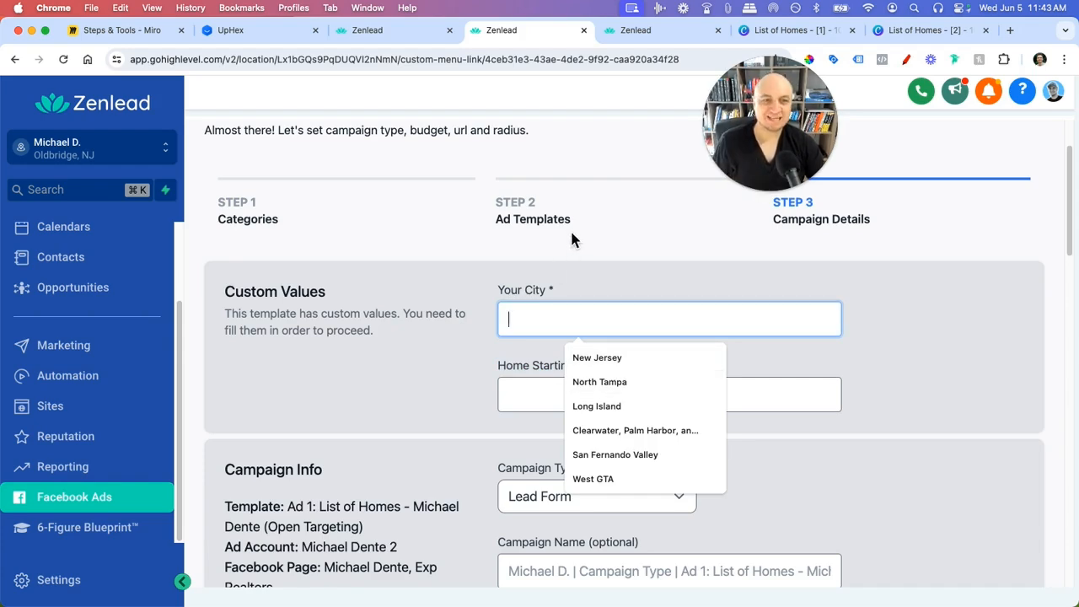
key("super+Tab")
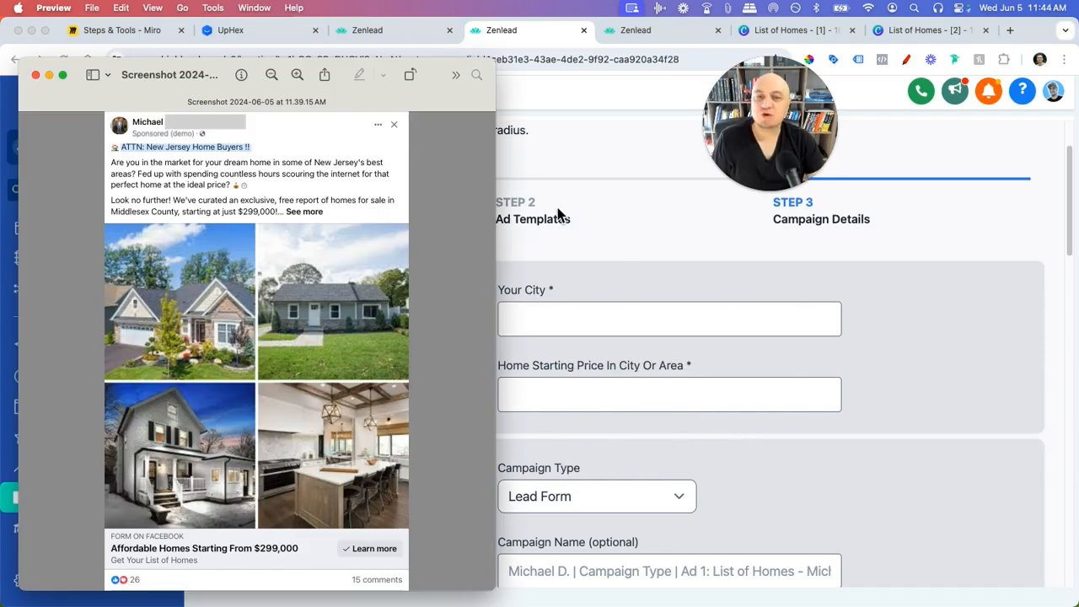
left_click(413, 37)
- Select the {{your.city}} placeholder in the UpHex Primary Text
left_click(299, 34)
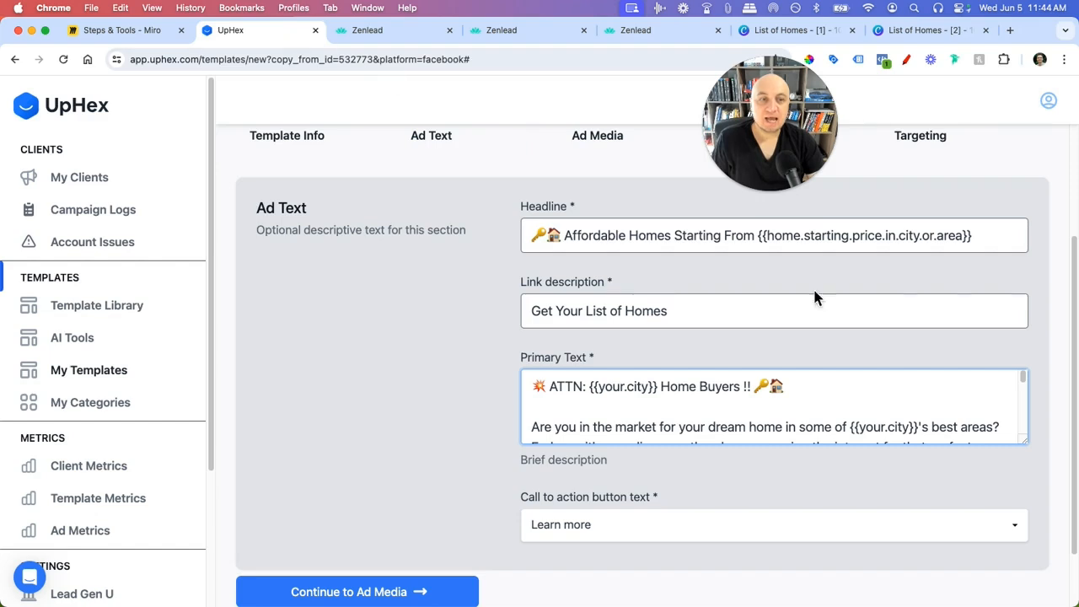
double_click(612, 393)
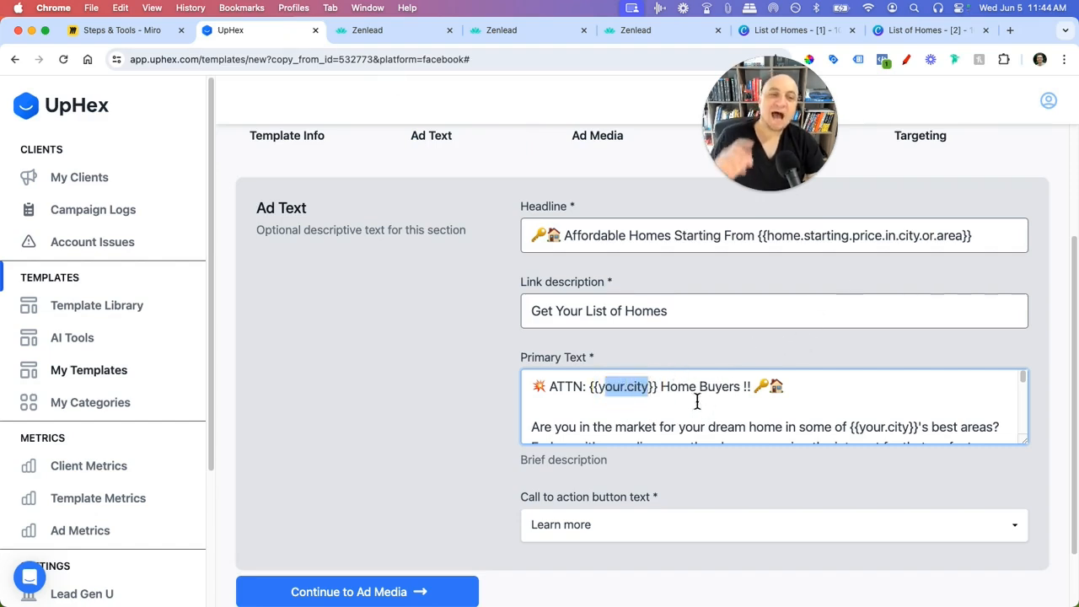
left_click_drag(658, 390, 589, 390)
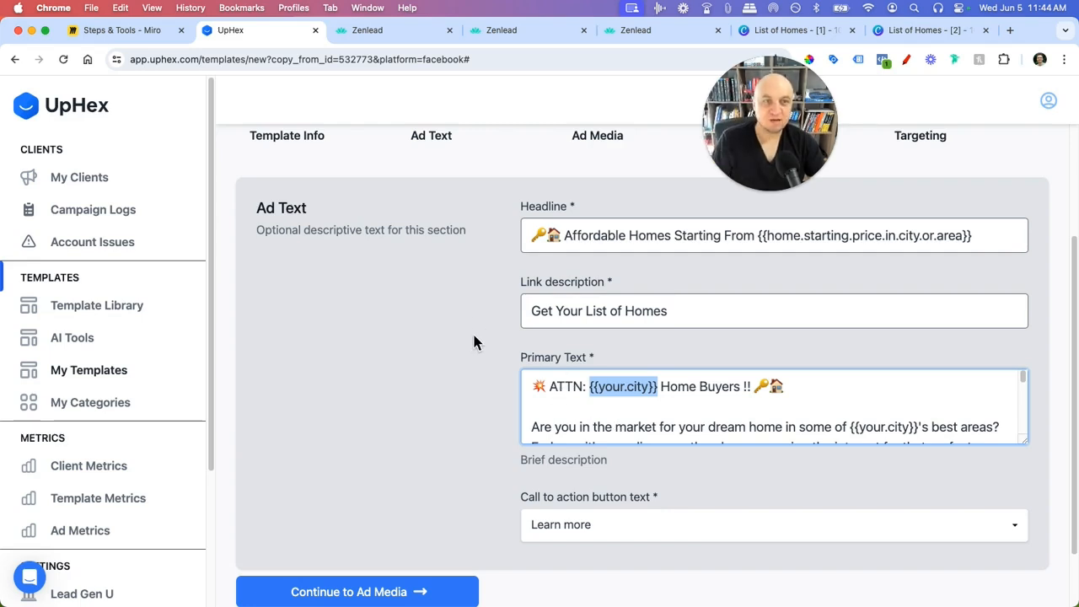
left_click(460, 371)
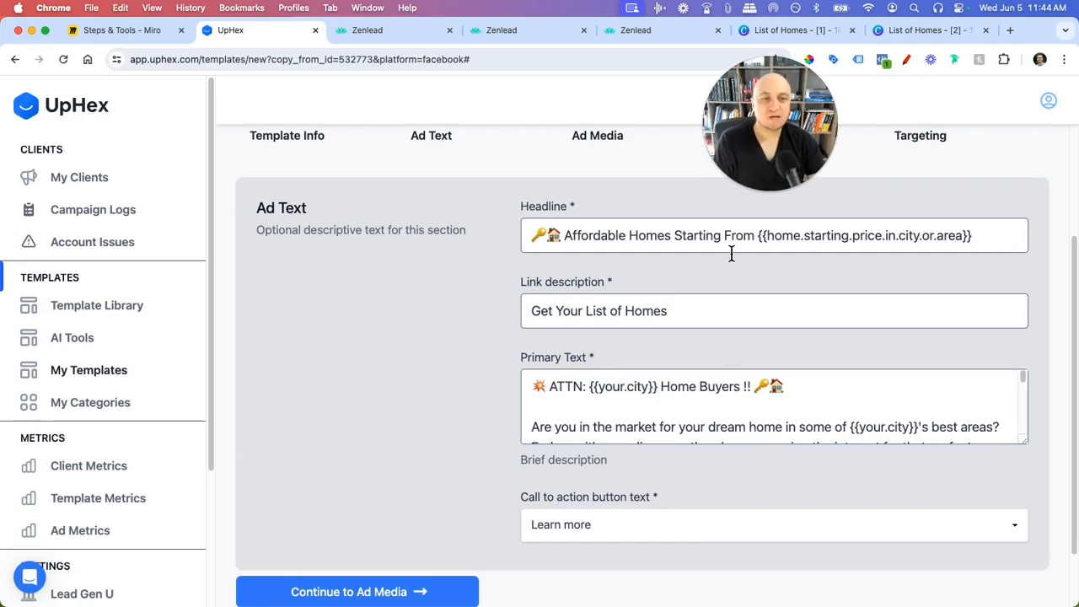
- Enlarge the Primary Text box and read through the copy to the closing signature
scroll(824, 397, "down", 1)
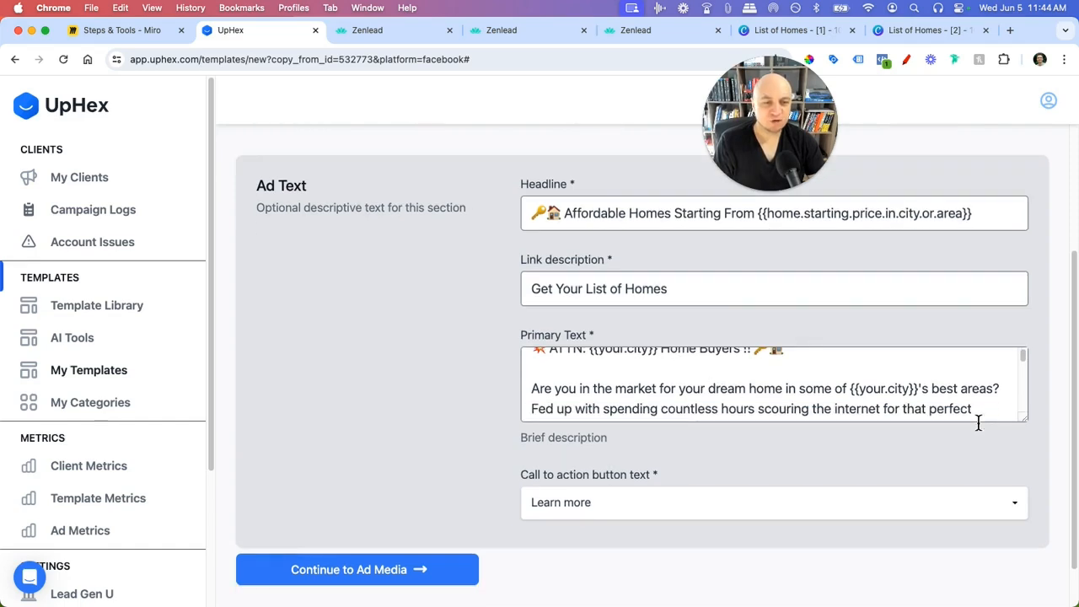
left_click_drag(1029, 418, 1028, 490)
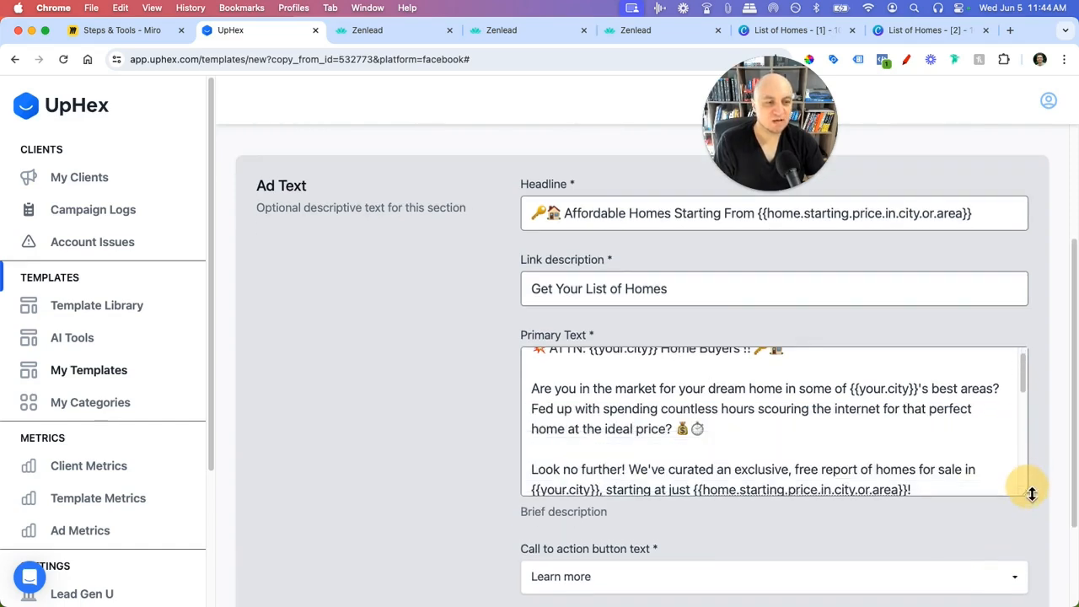
scroll(847, 429, "down", 1)
scroll(844, 416, "down", 3)
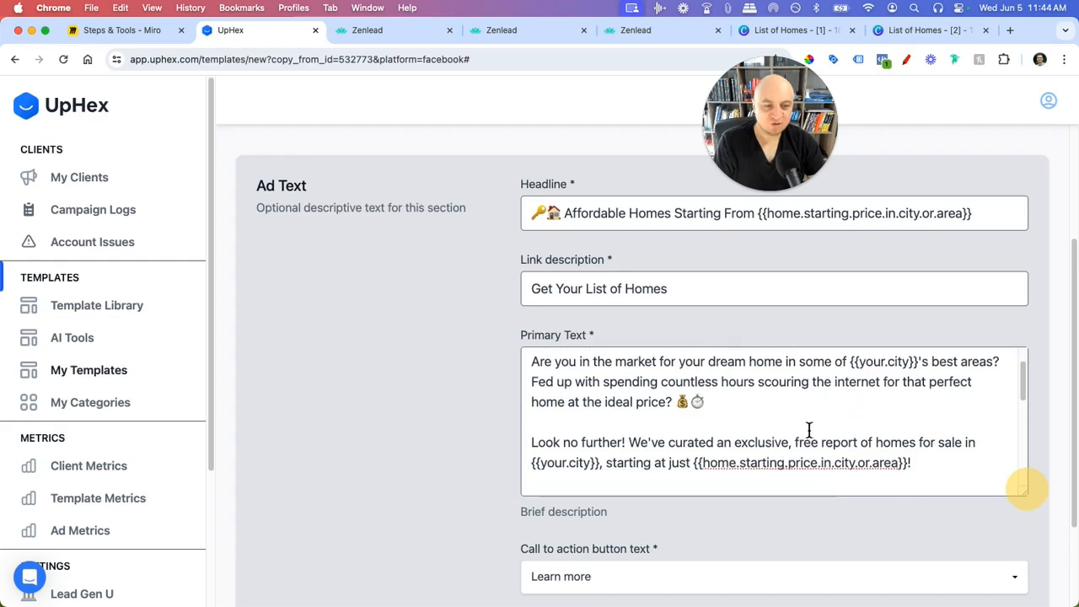
scroll(695, 438, "down", 5)
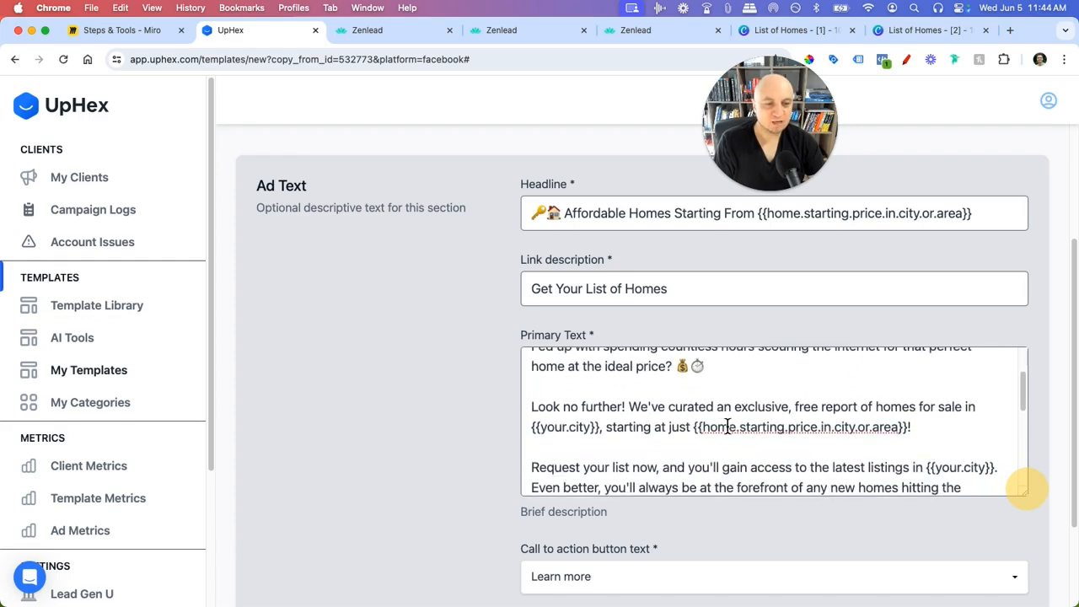
scroll(750, 409, "down", 3)
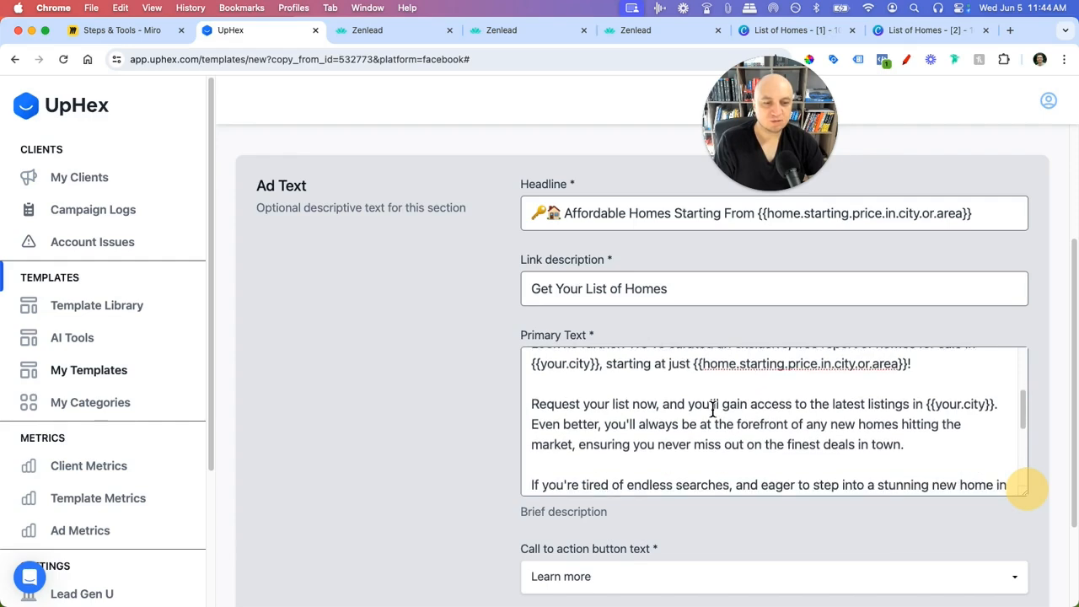
scroll(755, 392, "down", 4)
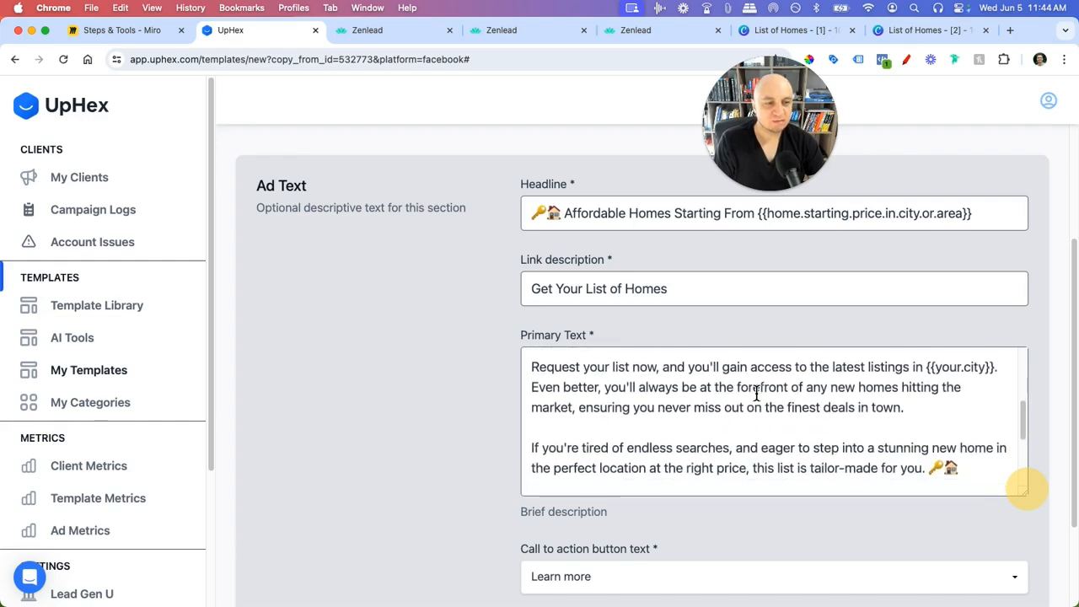
scroll(755, 398, "down", 1)
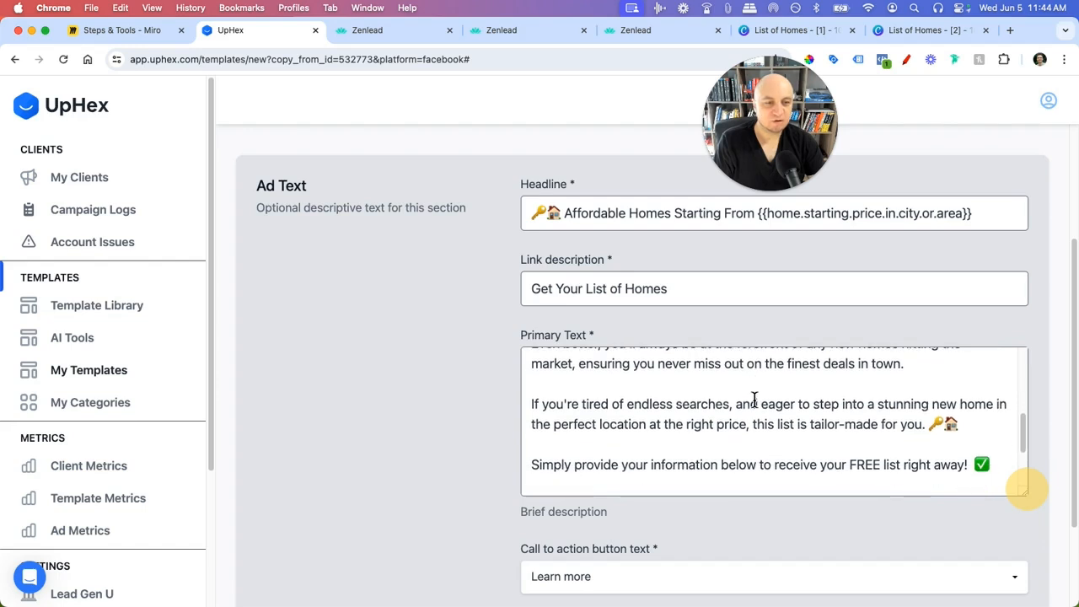
scroll(754, 412, "down", 2)
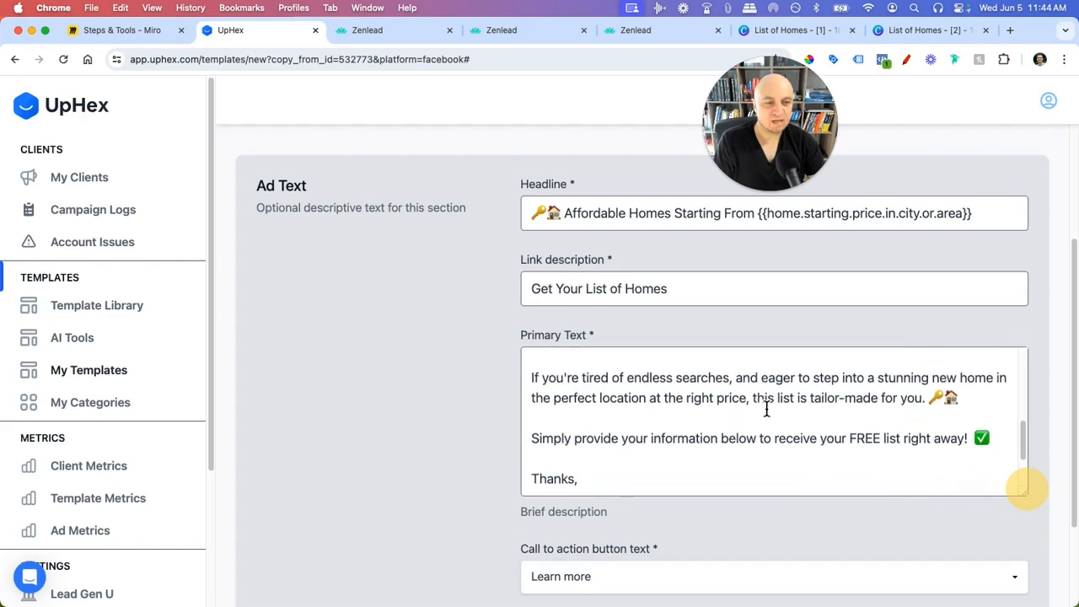
scroll(767, 409, "down", 2)
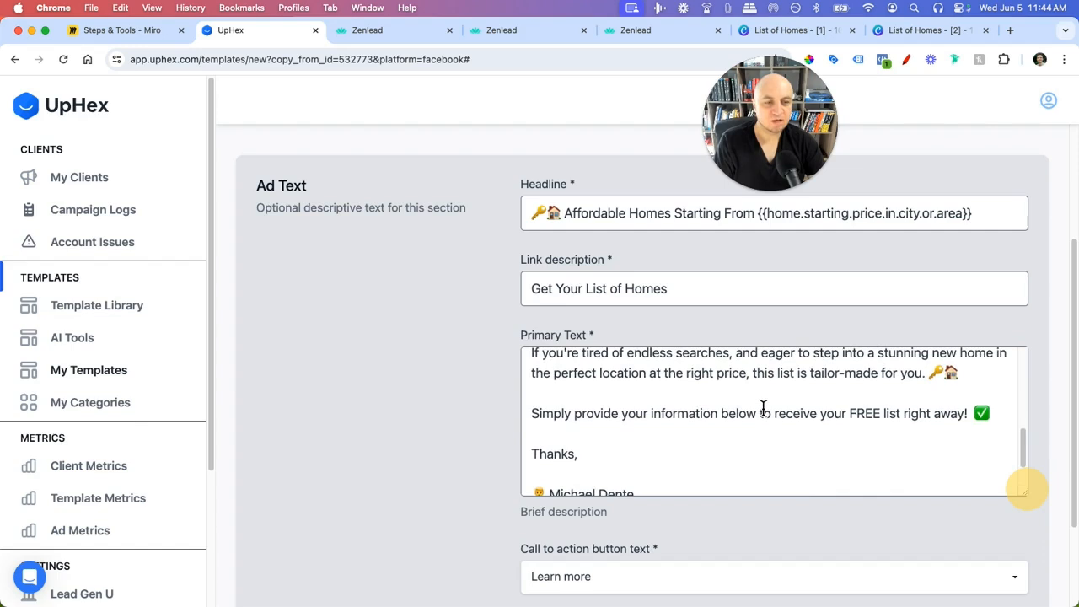
scroll(843, 411, "down", 1)
scroll(807, 422, "up", 10)
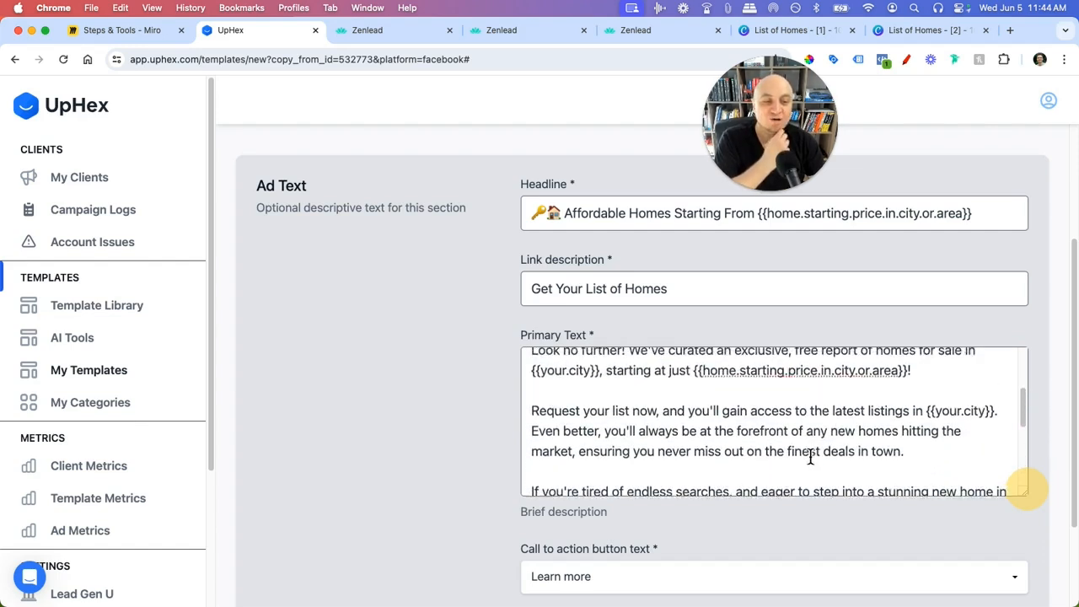
scroll(791, 455, "up", 3)
scroll(788, 451, "down", 2)
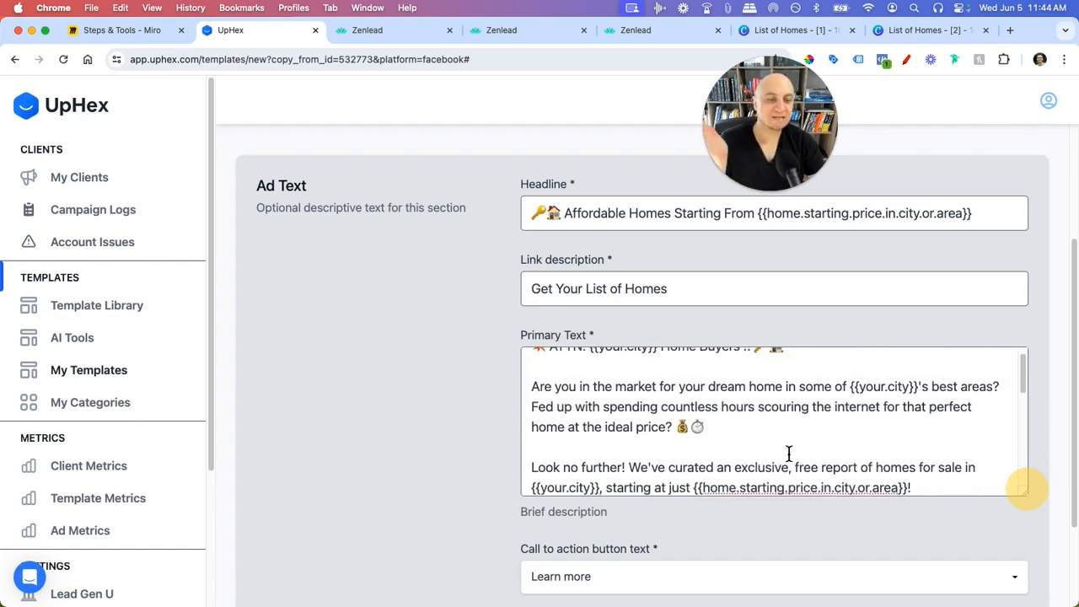
scroll(812, 471, "down", 3)
left_click_drag(927, 427, 698, 428)
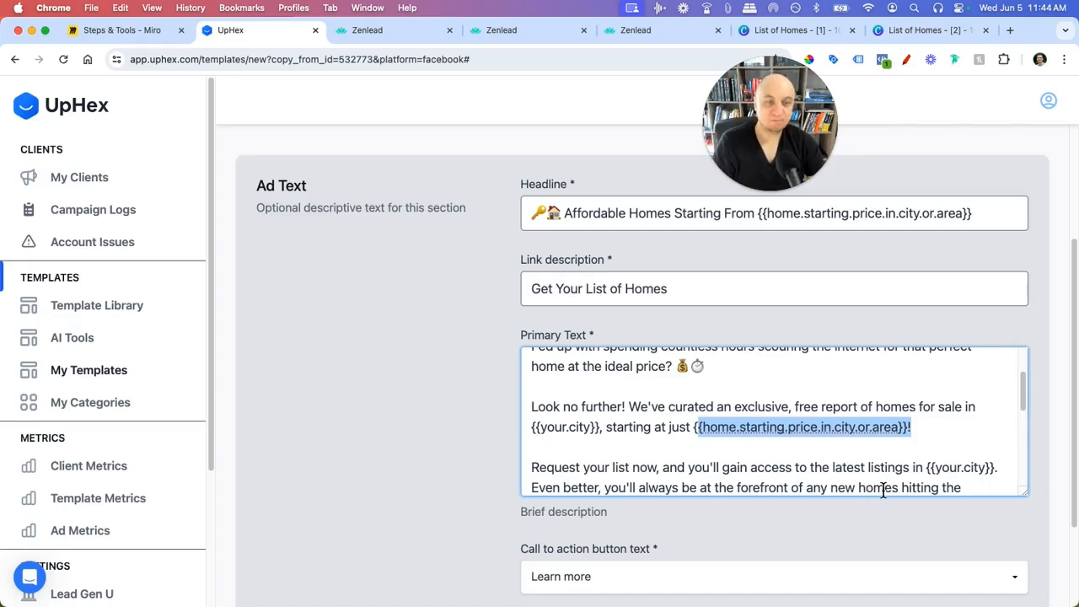
scroll(884, 489, "down", 5)
scroll(800, 431, "down", 4)
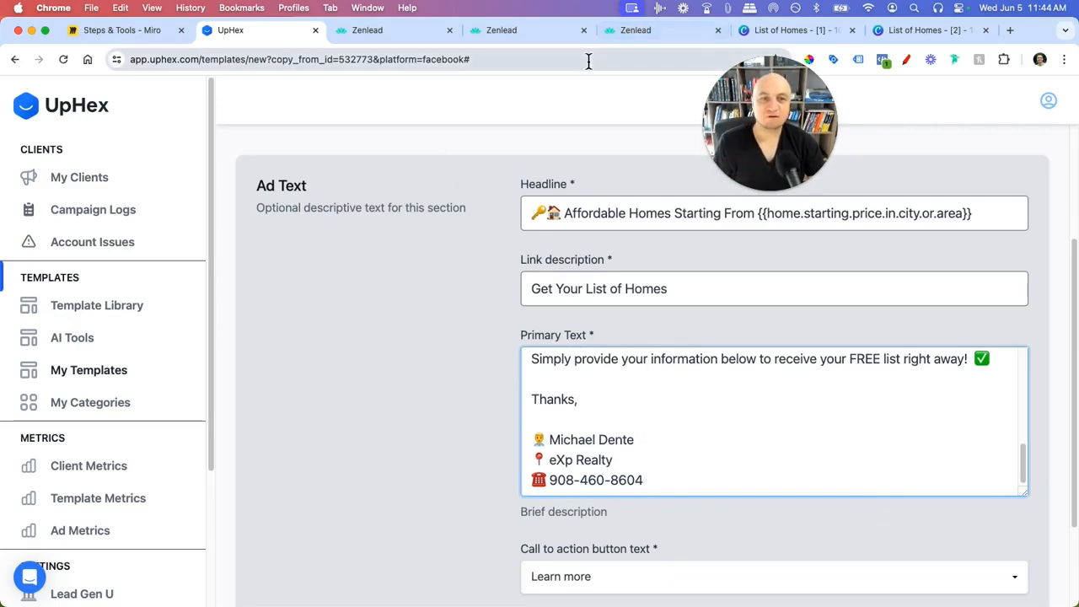
- Bring the UpHex Ad Text editor in front of the ad screenshot and edit Primary Text
key("super+Tab")
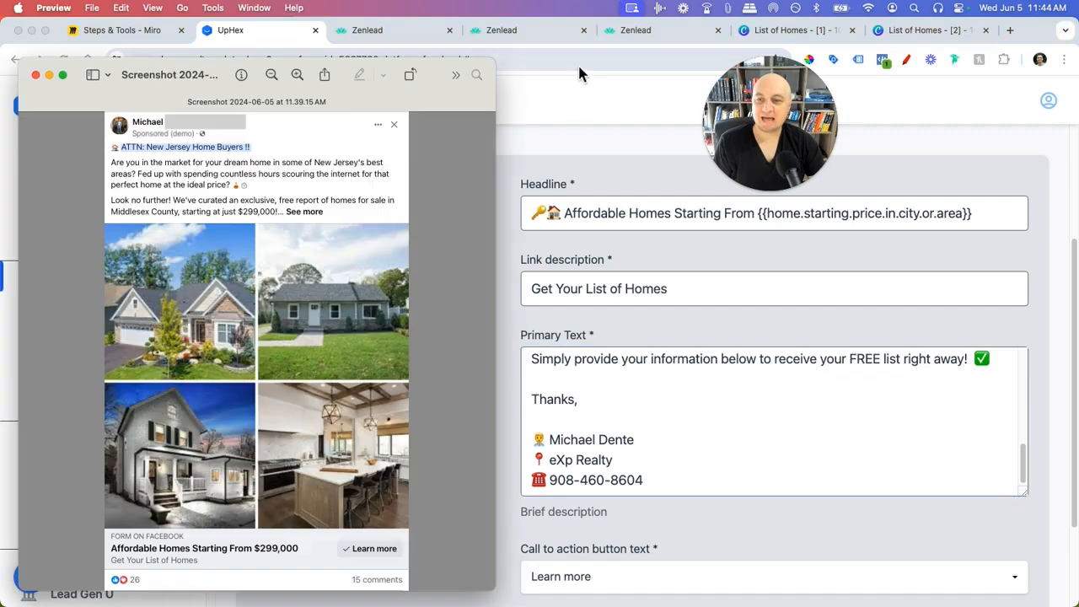
left_click(309, 216)
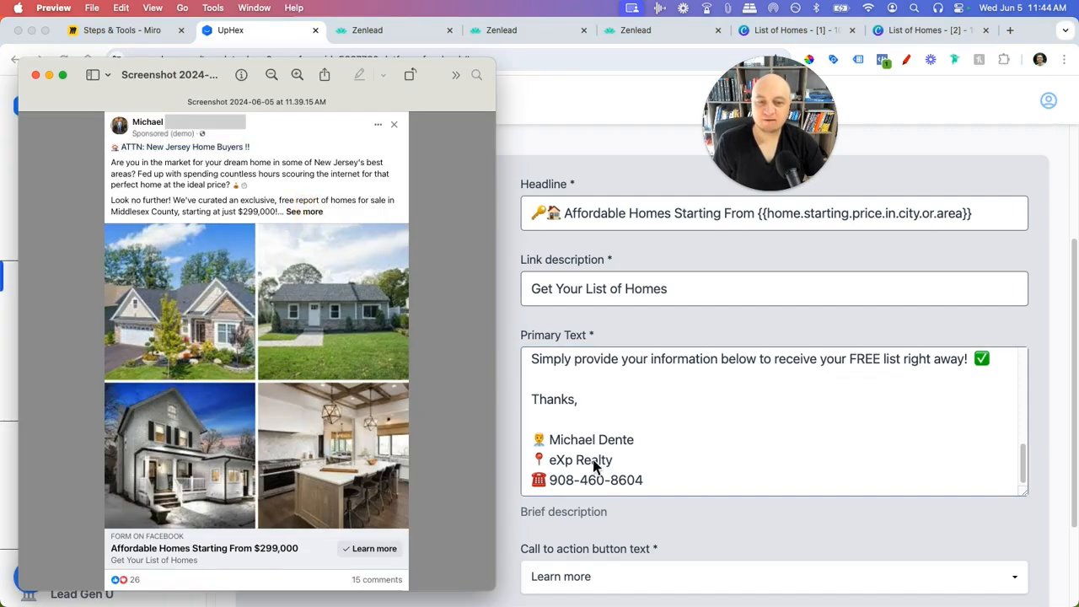
left_click(624, 422)
left_click(630, 432)
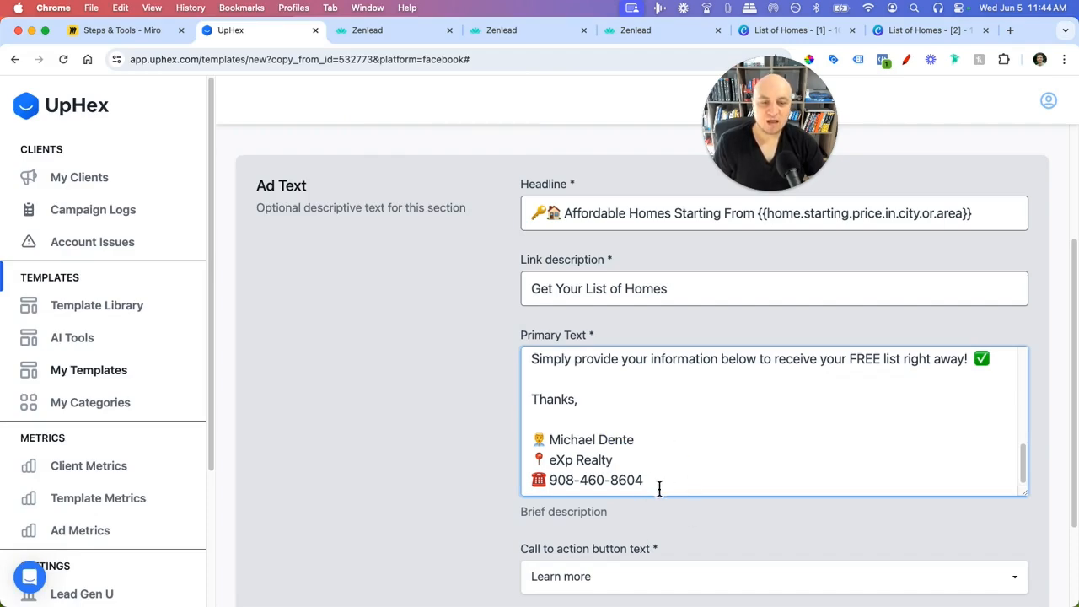
- Delete the Thanks and signature block, undo to restore it, and select the phone number
mouse_move(661, 486)
left_mouse_down()
mouse_move(569, 460)
mouse_move(531, 398)
left_mouse_up()
key("BackSpace")
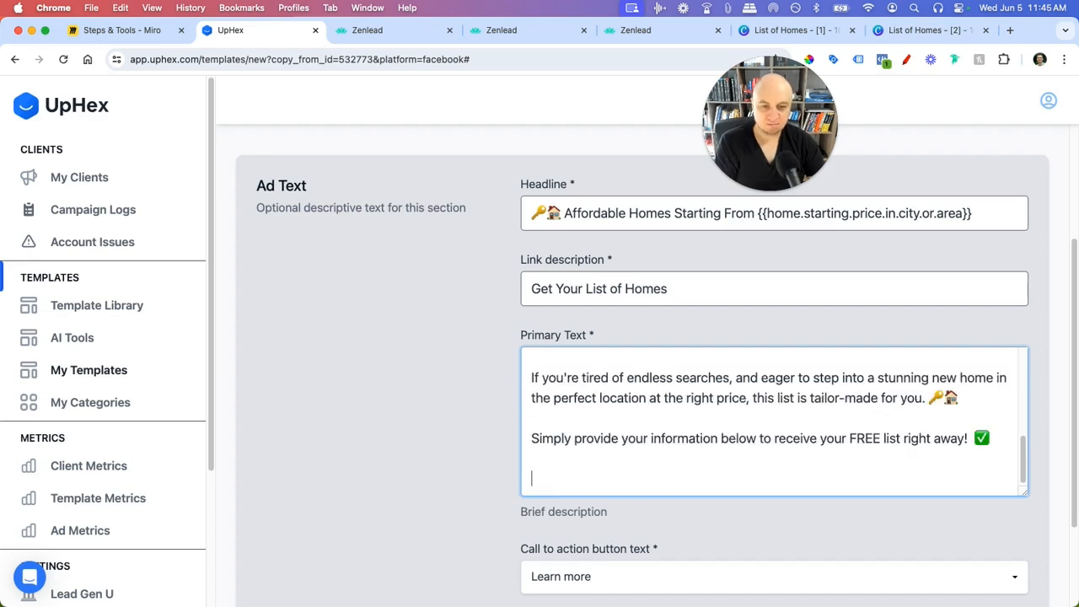
key("BackSpace")
key("BackSpace")
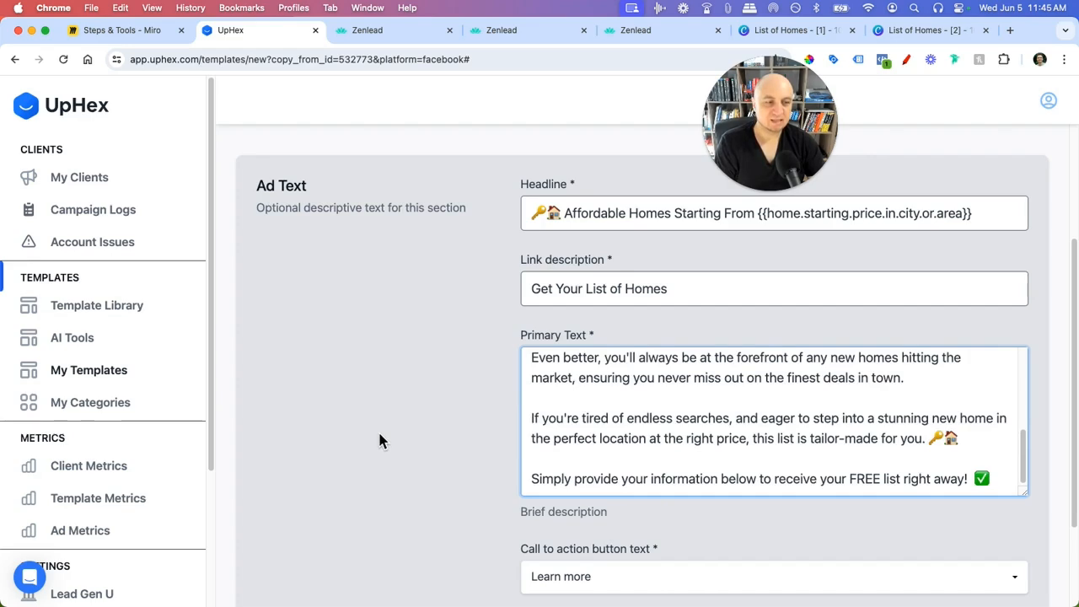
key("super+z")
left_click_drag(644, 479, 559, 479)
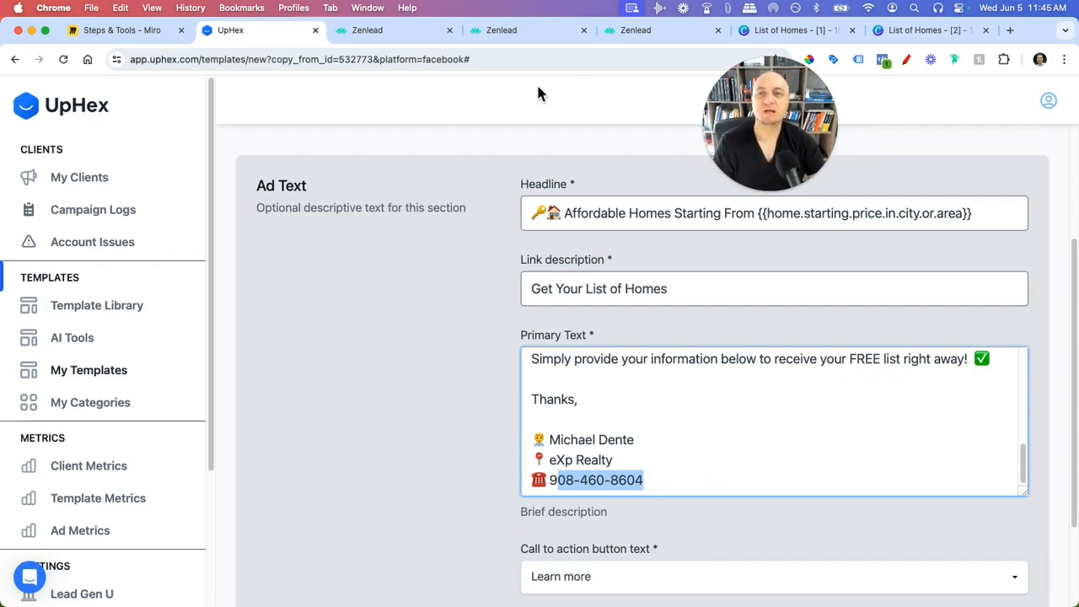
- Look up the account's number under Zenlead Settings > Phone Numbers, then return to UpHex
left_click(383, 29)
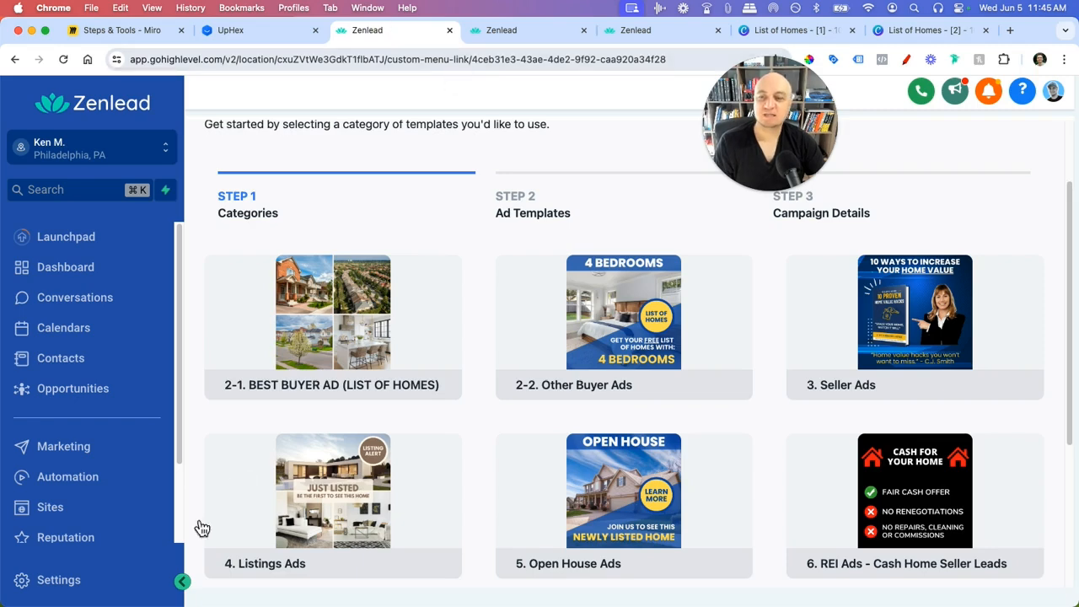
scroll(91, 500, "down", 3)
left_click(72, 582)
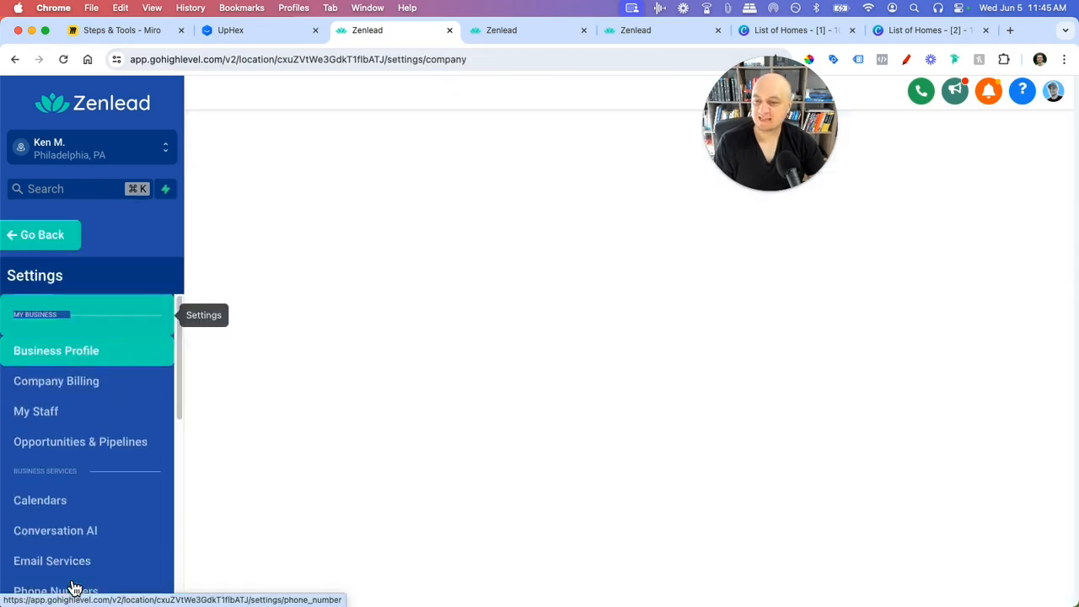
scroll(87, 523, "down", 4)
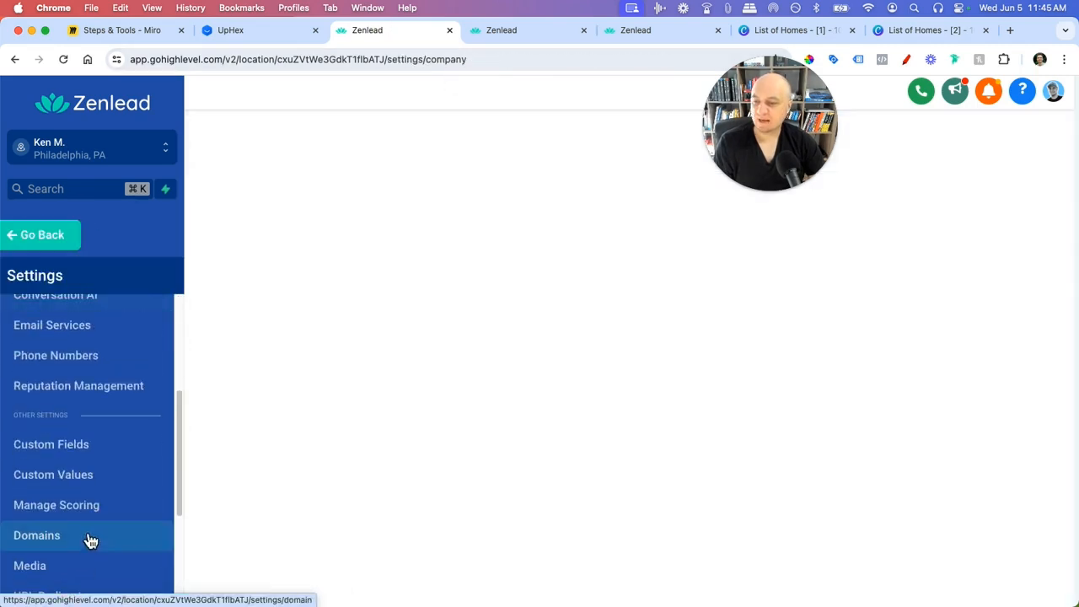
left_click(103, 365)
left_click_drag(258, 446, 347, 442)
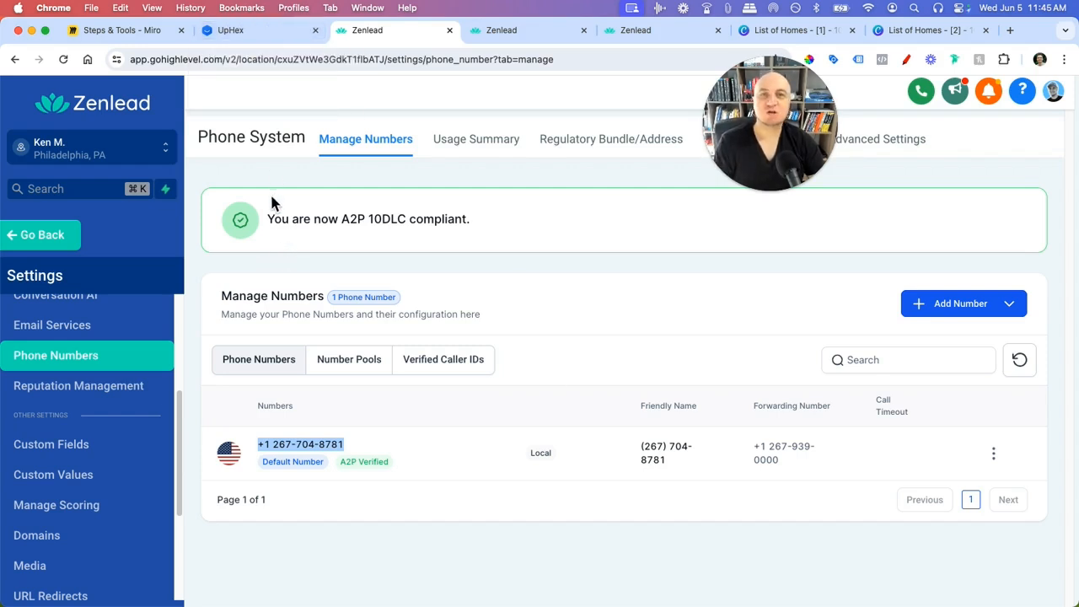
left_click(266, 29)
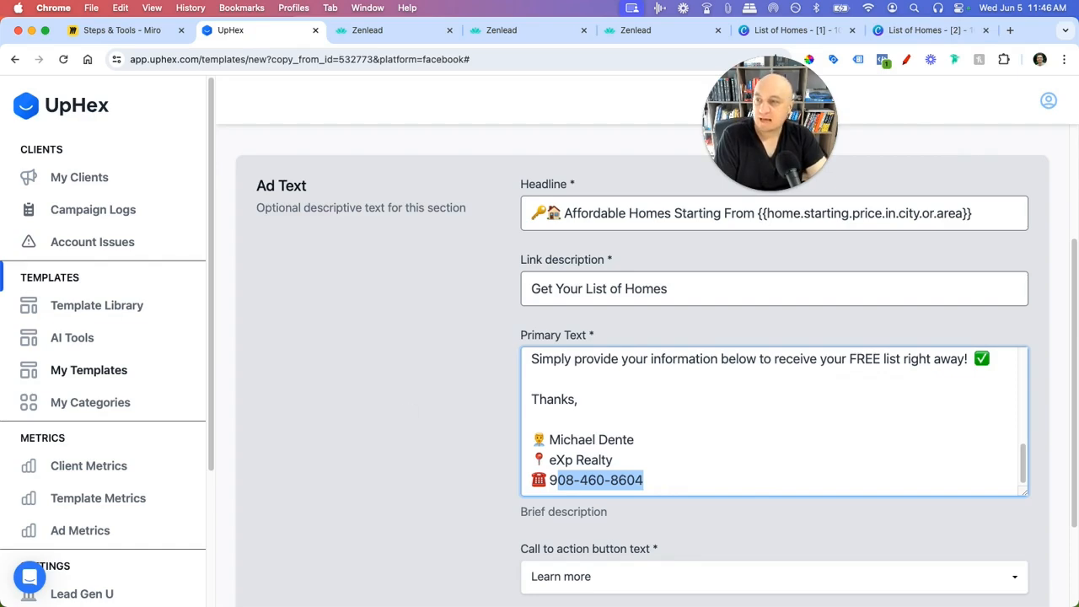
- Remove the 'Thanks,' and signature lines plus the trailing blank line from Primary Text
left_click(656, 478)
mouse_move(657, 480)
left_mouse_down()
mouse_move(531, 425)
mouse_move(529, 404)
left_mouse_up()
key("BackSpace")
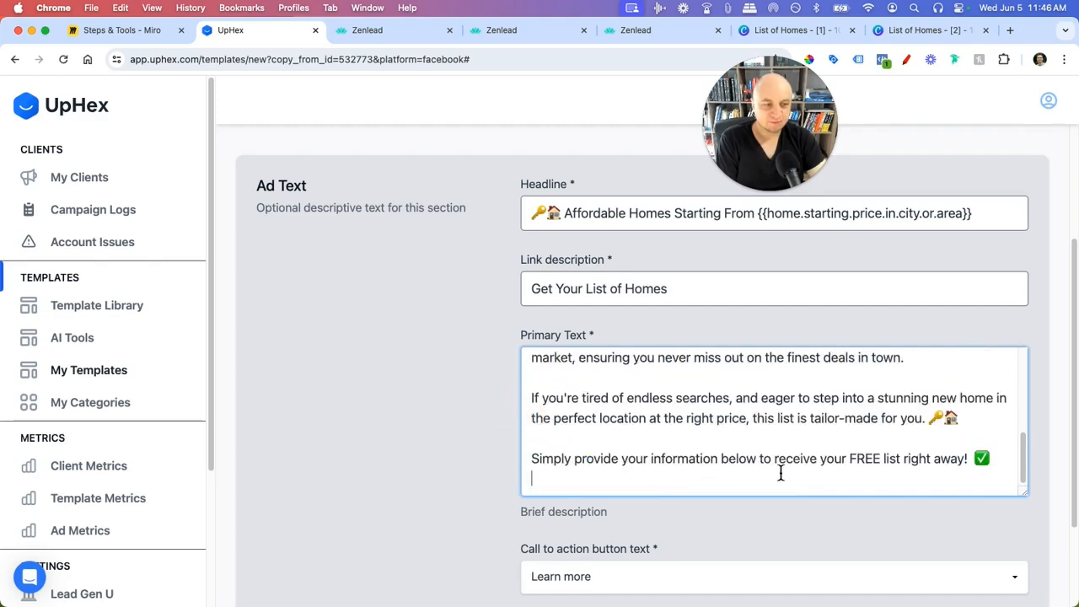
key("BackSpace")
scroll(385, 438, "down", 3)
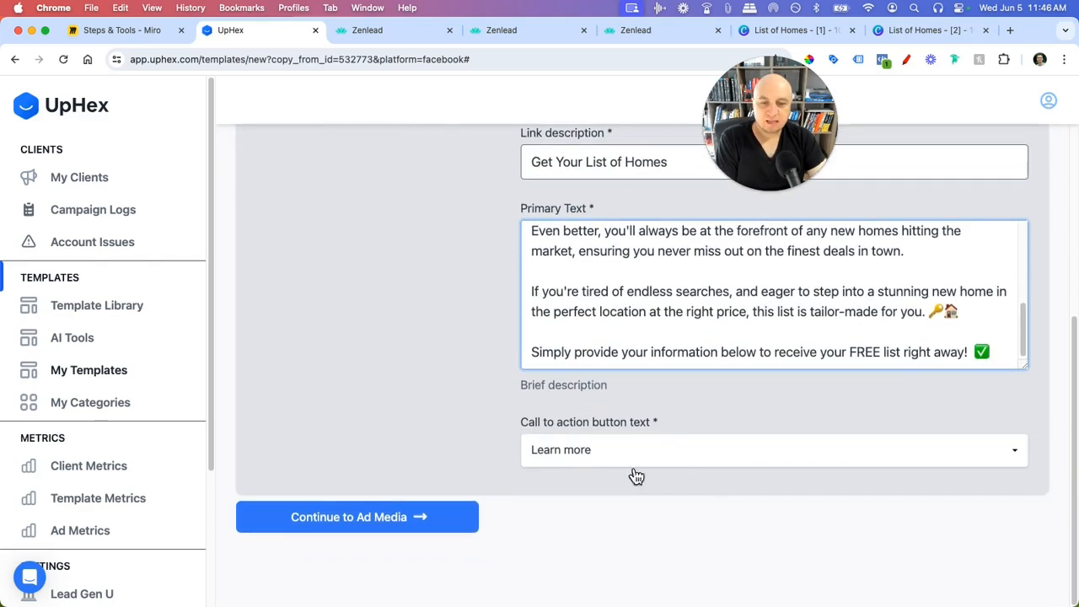
left_click(425, 427)
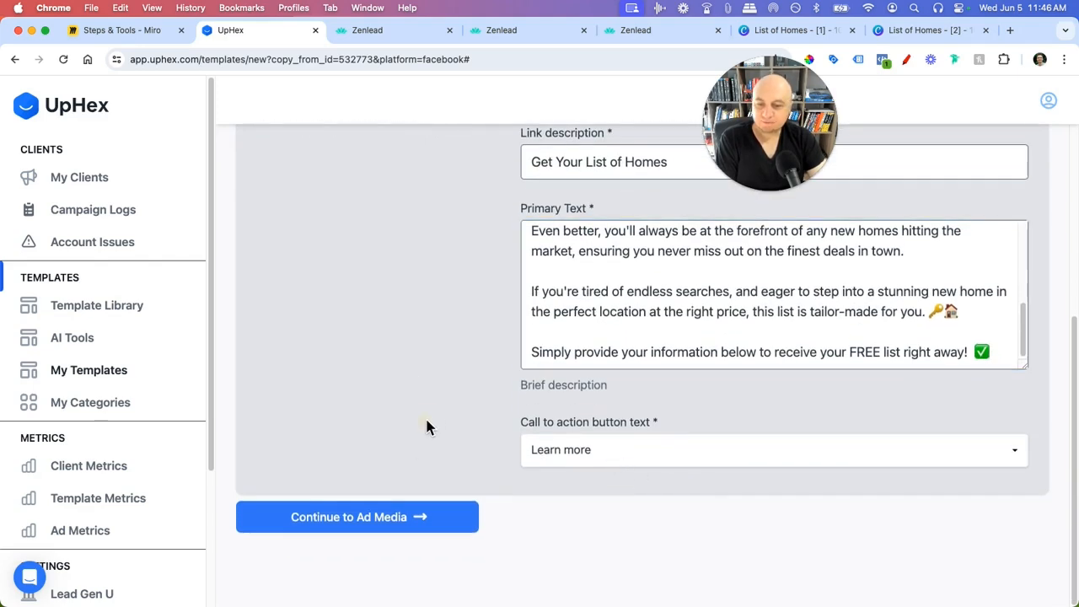
- Advance the template to the Ad Media step and look over its media
left_click(405, 521)
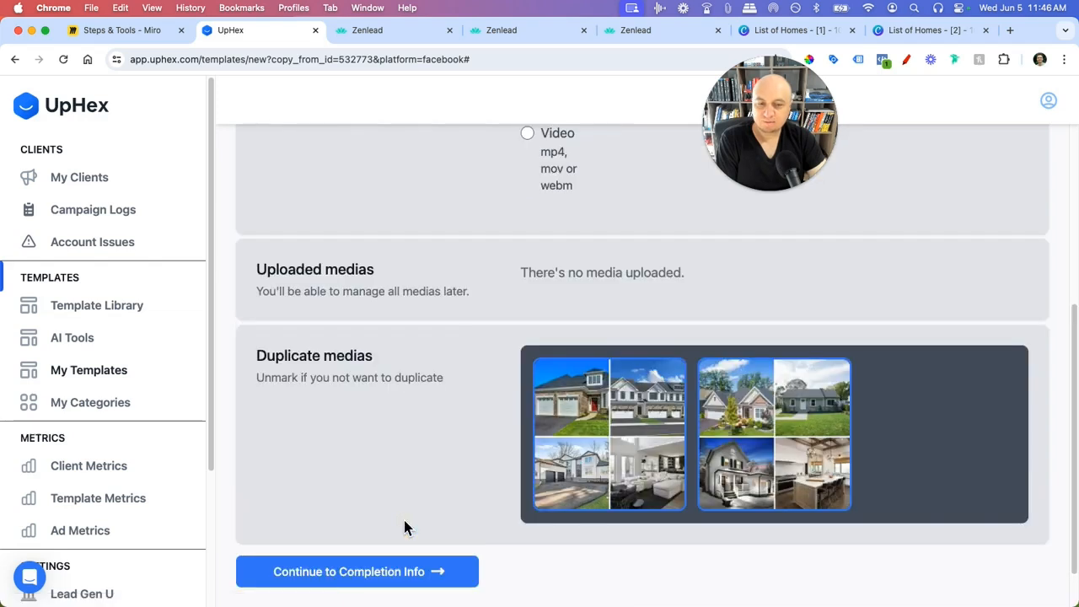
scroll(390, 428, "up", 4)
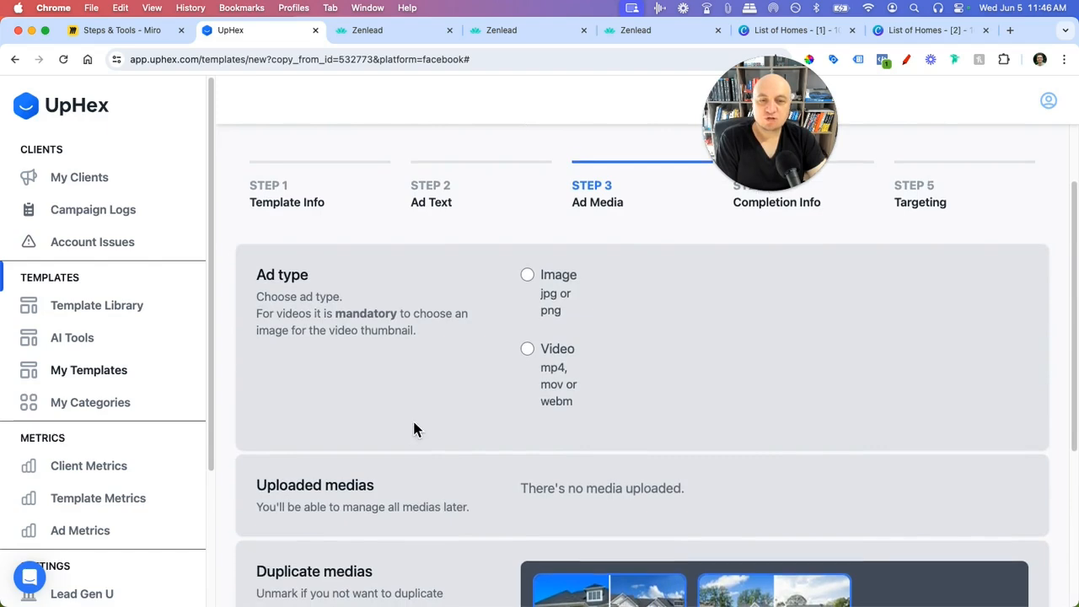
scroll(419, 426, "down", 5)
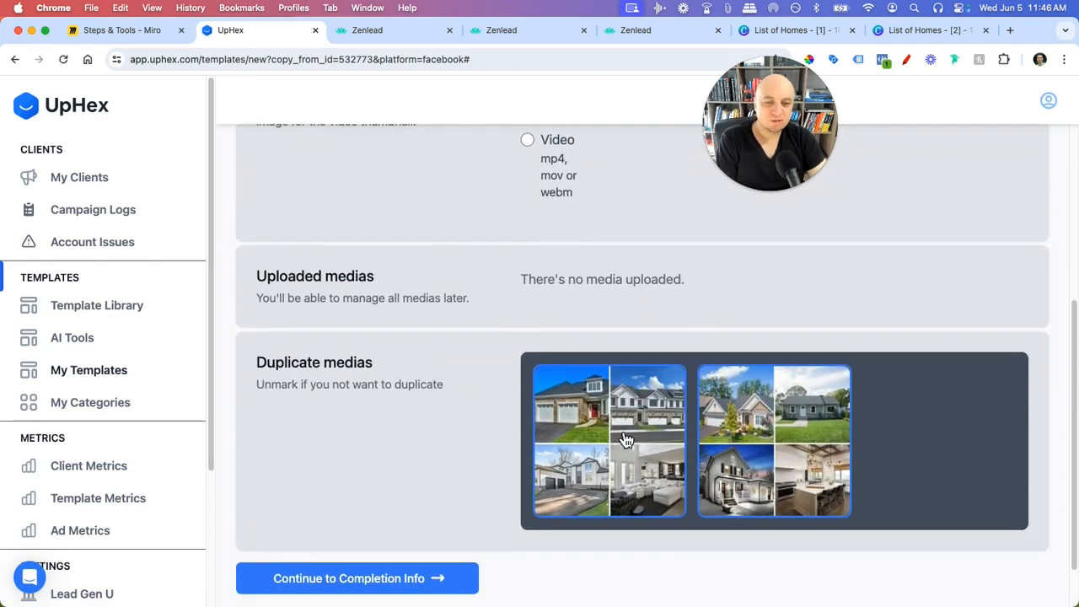
scroll(428, 457, "down", 2)
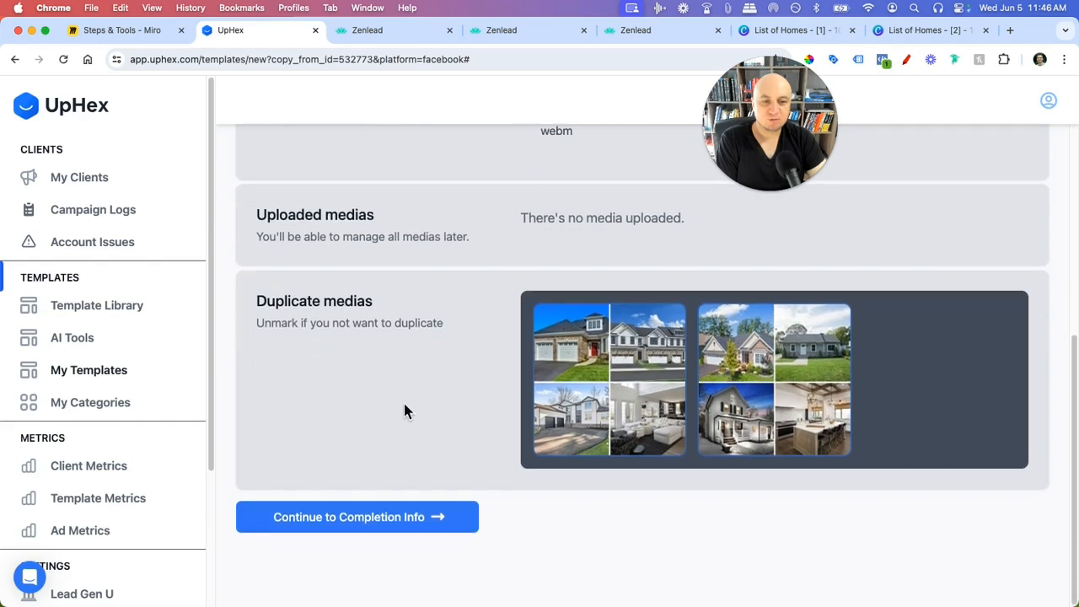
- Unmark both image sets under Duplicate medias, then continue to Completion Info
left_click(749, 398)
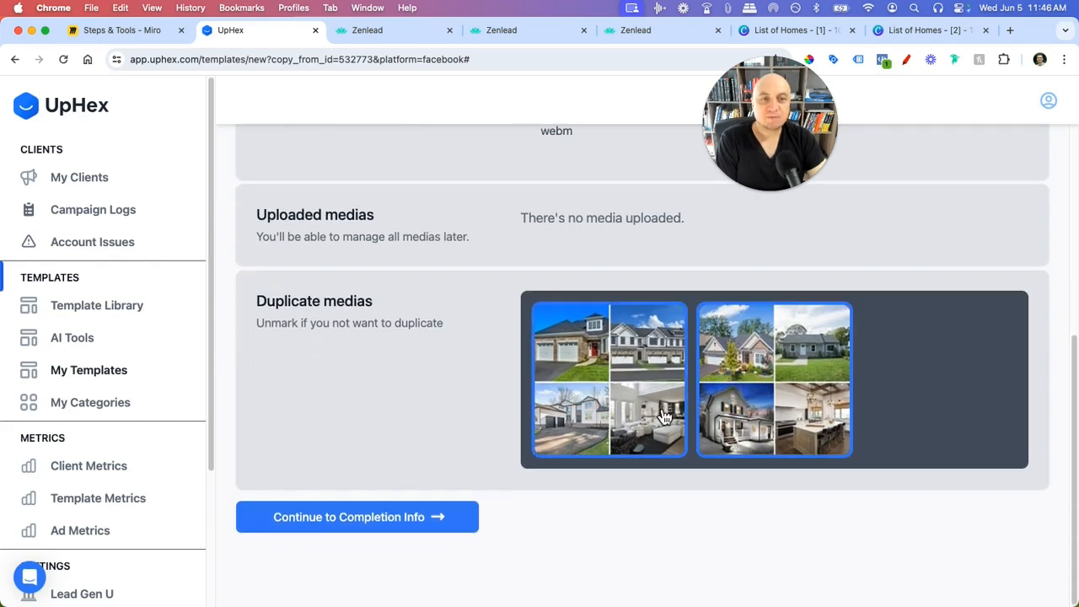
left_click(647, 393)
left_click(736, 393)
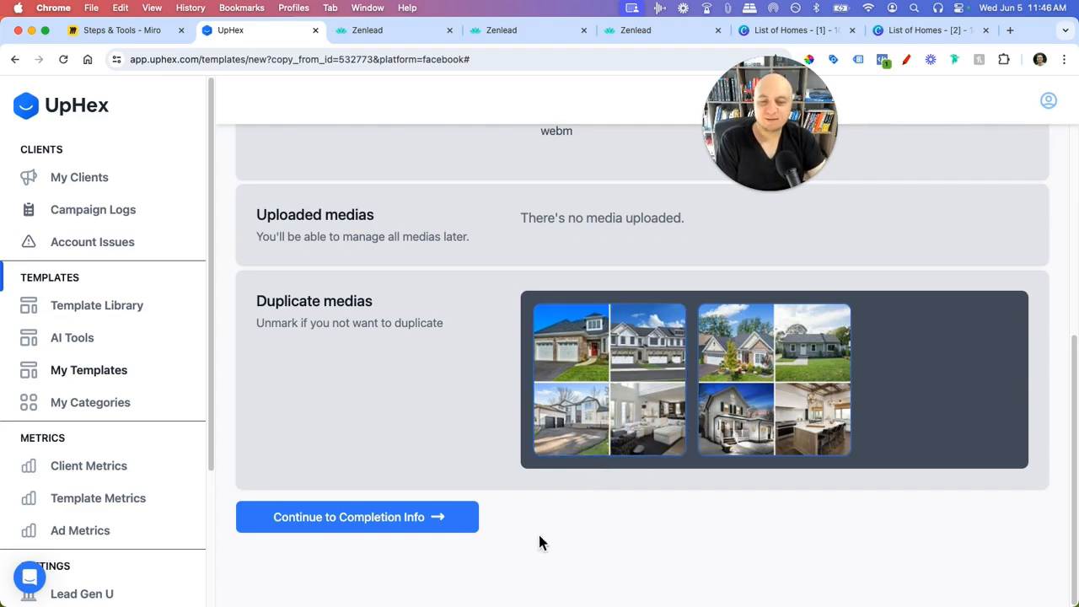
left_click(372, 519)
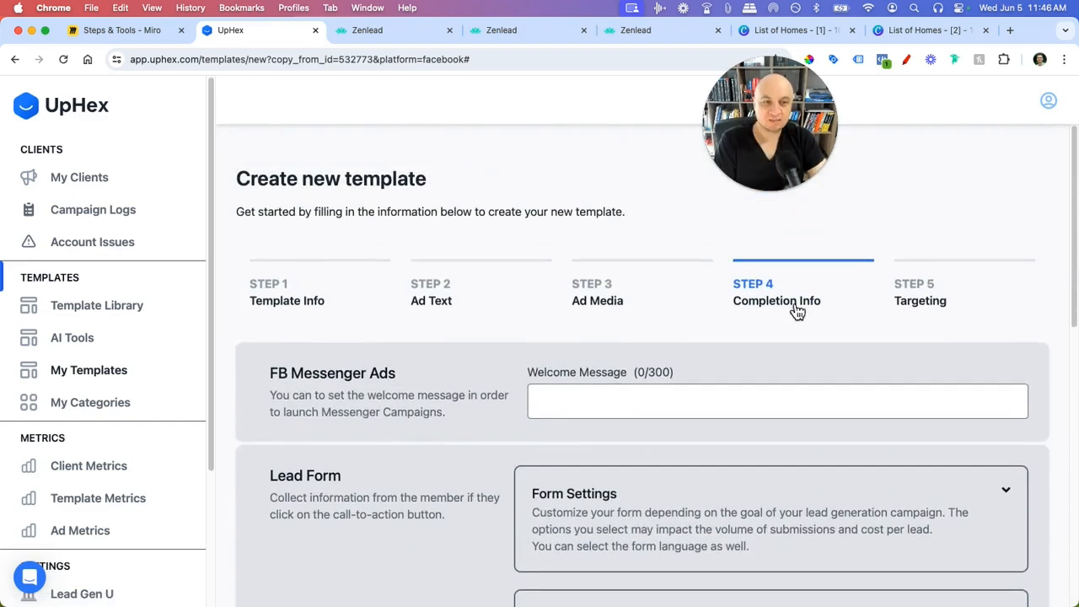
- Review the Completion Info sections, toggling Form Settings open and closed, then switch to Facebook
scroll(573, 463, "down", 1)
scroll(573, 468, "down", 2)
left_click_drag(303, 318, 397, 319)
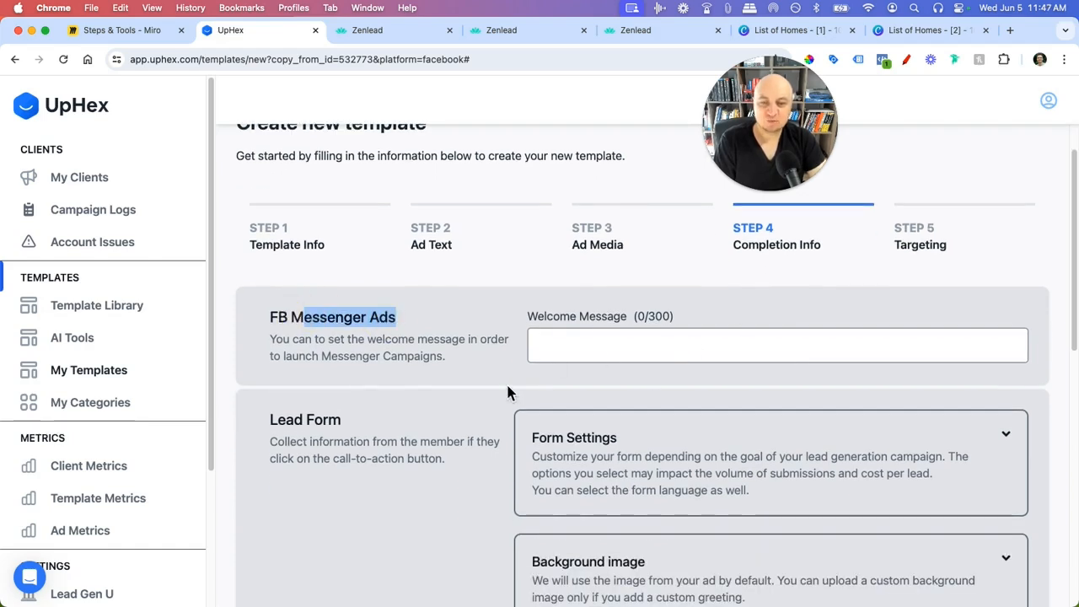
scroll(515, 400, "down", 4)
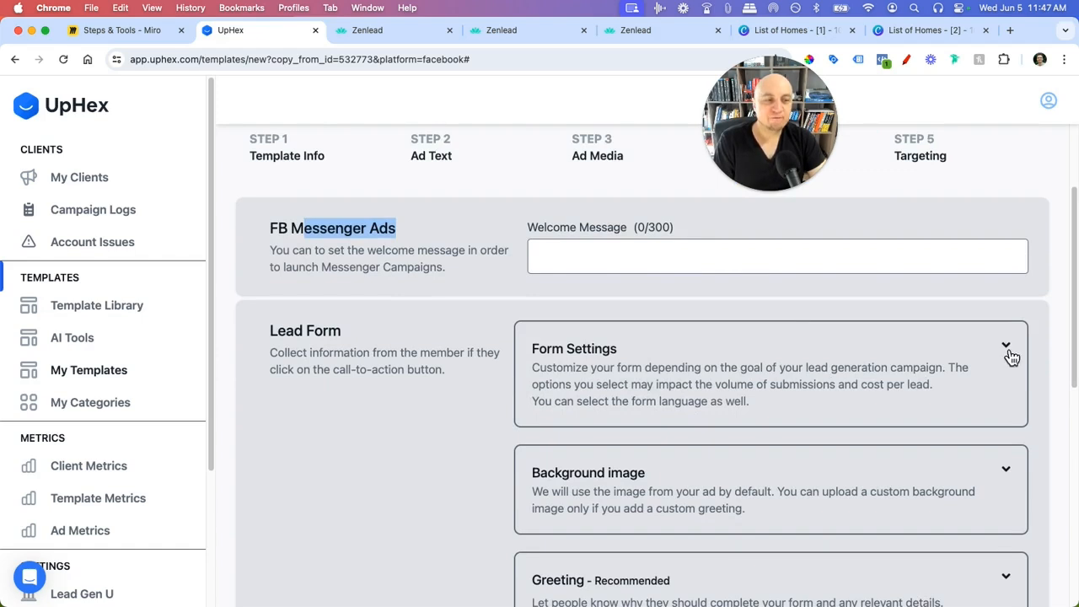
left_click(1008, 354)
left_click(1008, 355)
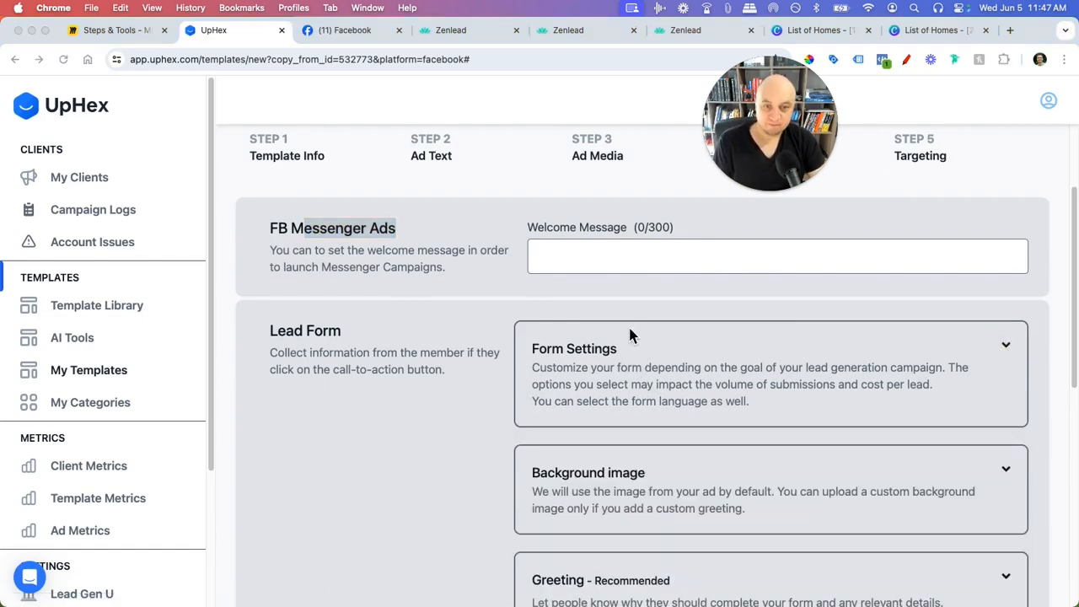
left_click(344, 30)
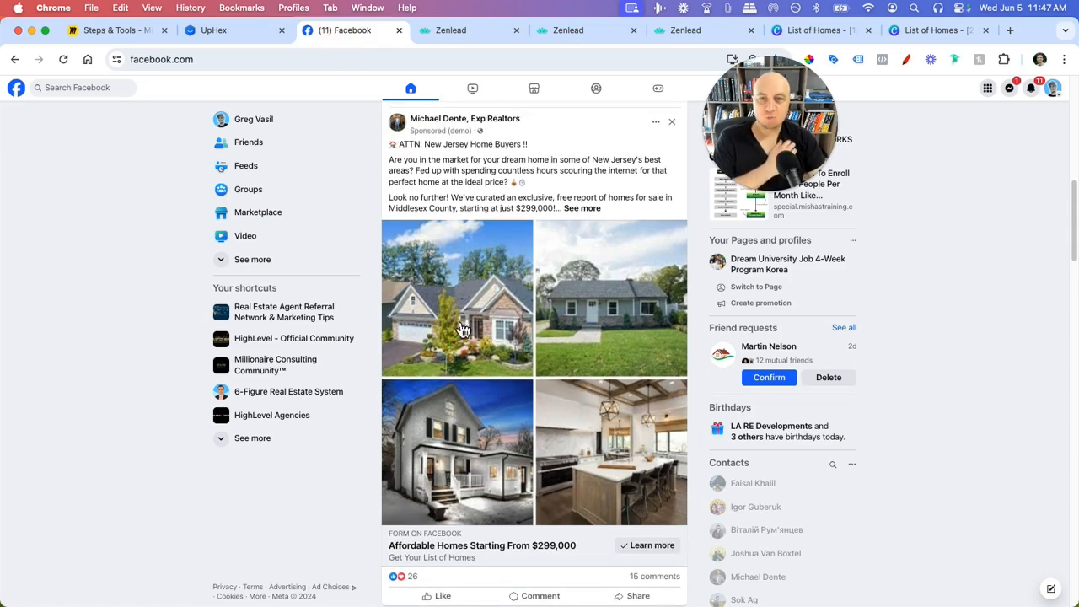
scroll(546, 253, "down", 2)
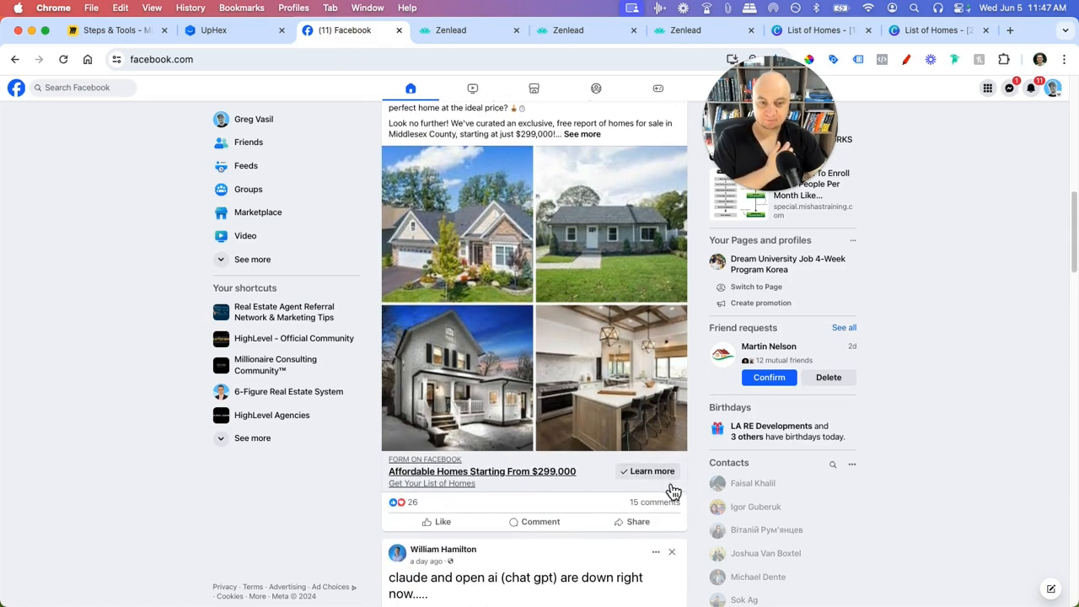
left_click(661, 470)
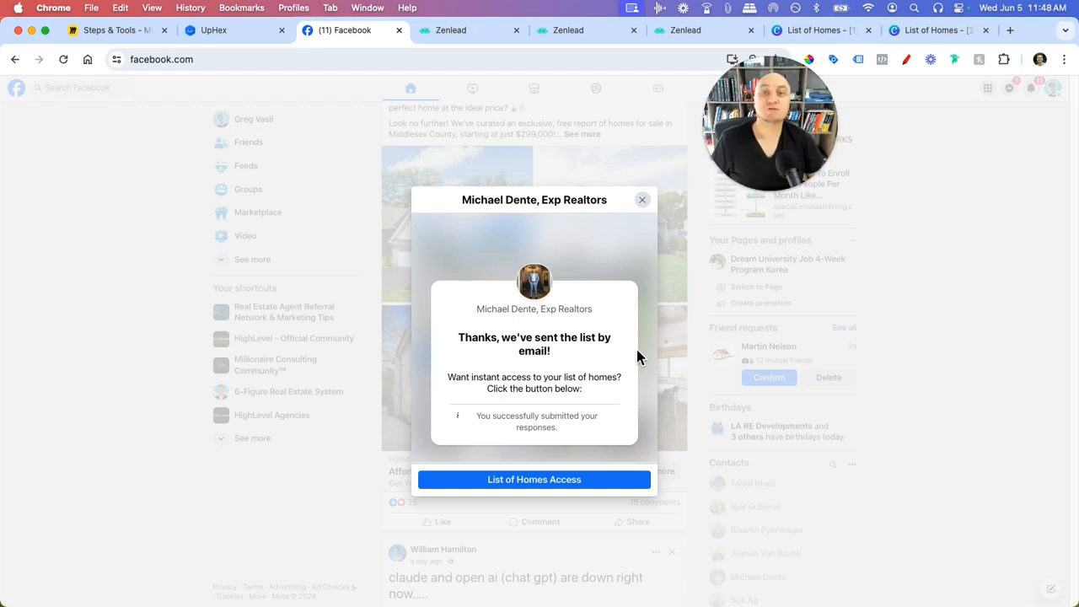
left_click(645, 205)
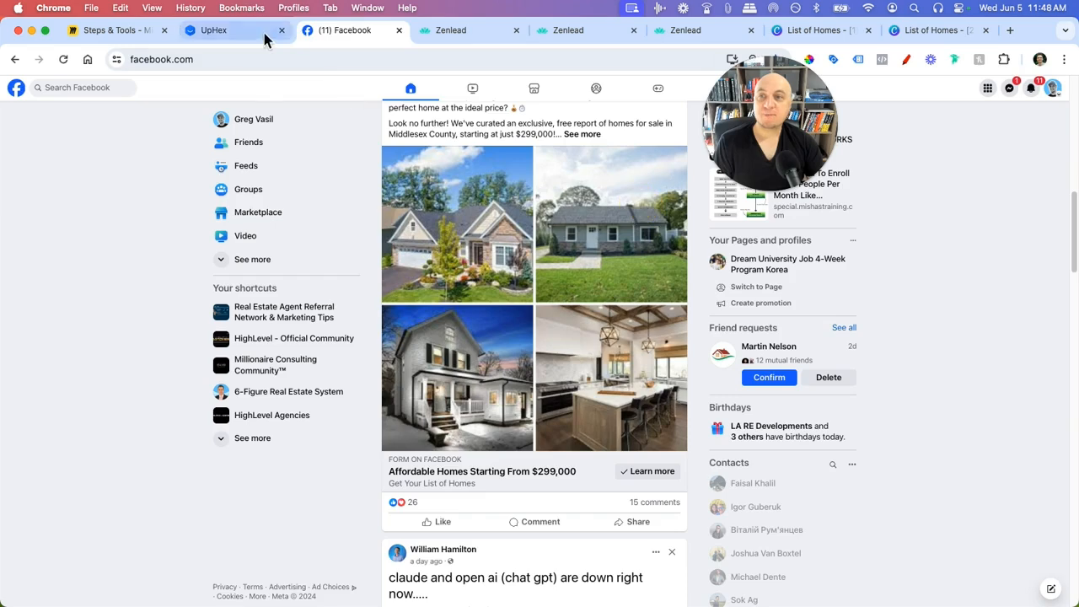
left_click(263, 33)
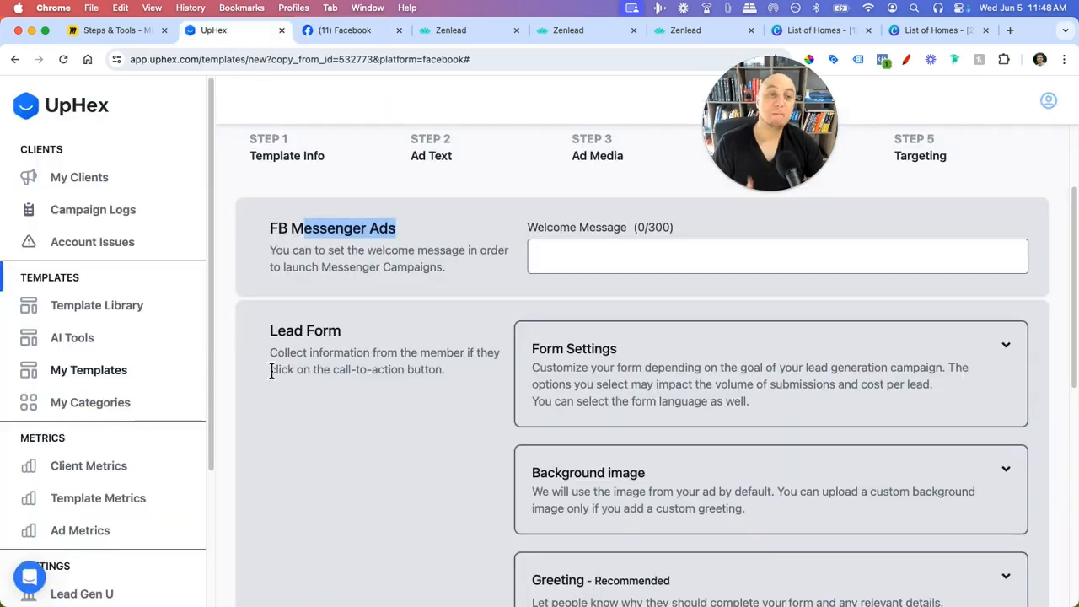
- Expand Form Settings, Background image and Greeting, then bring up the Facebook feed with the home-listings ad
scroll(324, 382, "down", 2)
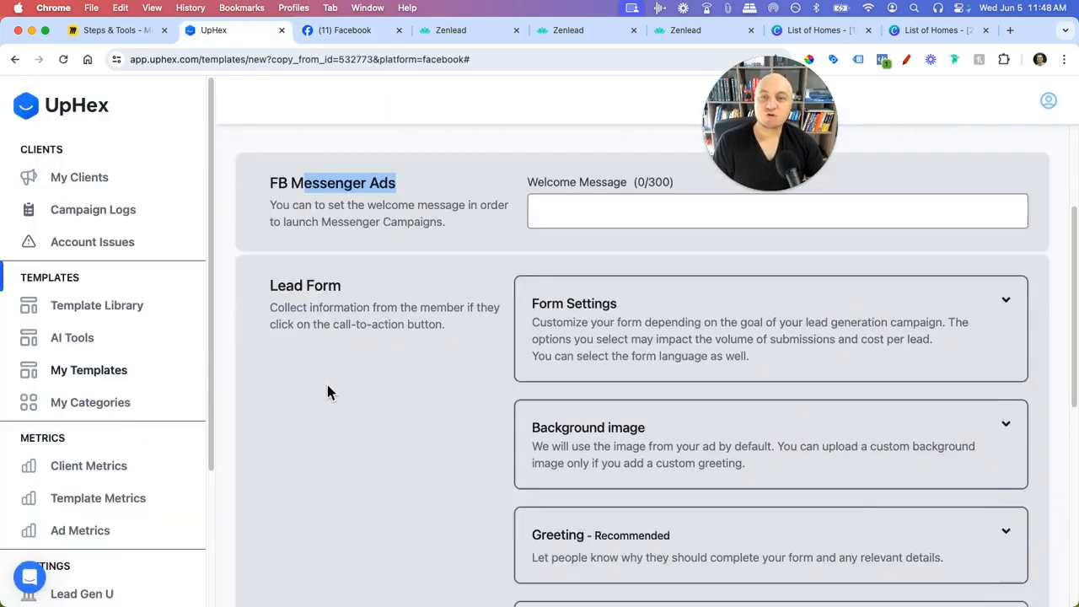
left_click(1006, 265)
scroll(577, 299, "down", 2)
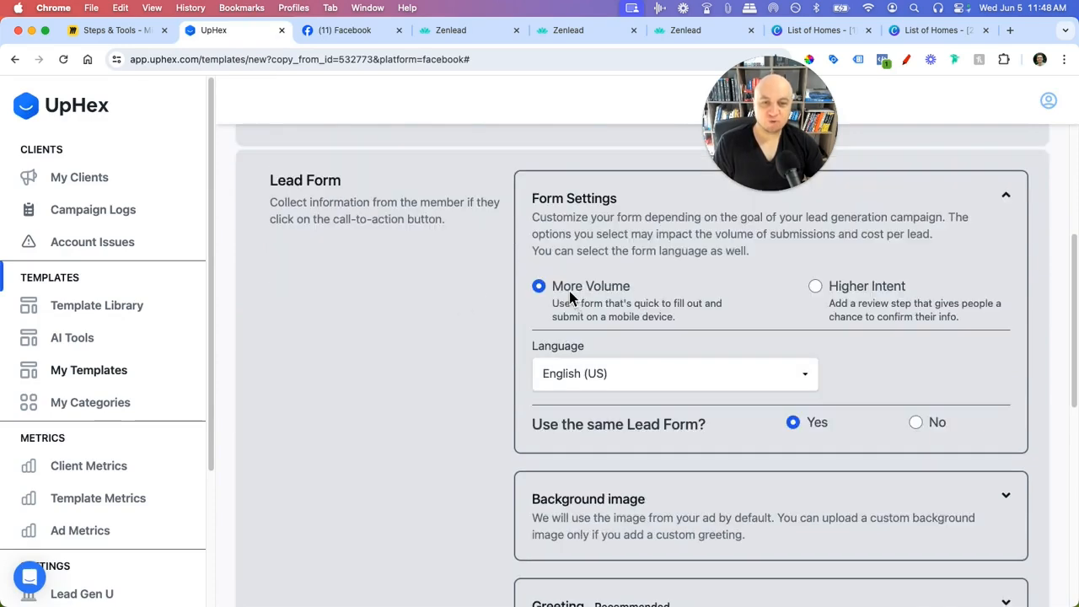
scroll(573, 294, "down", 3)
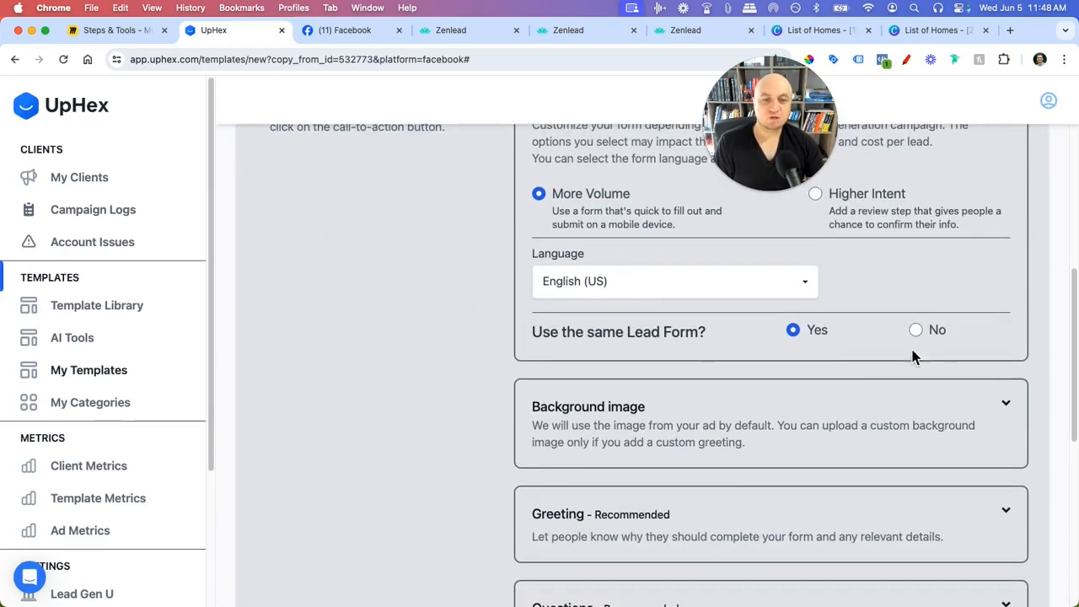
scroll(805, 339, "down", 1)
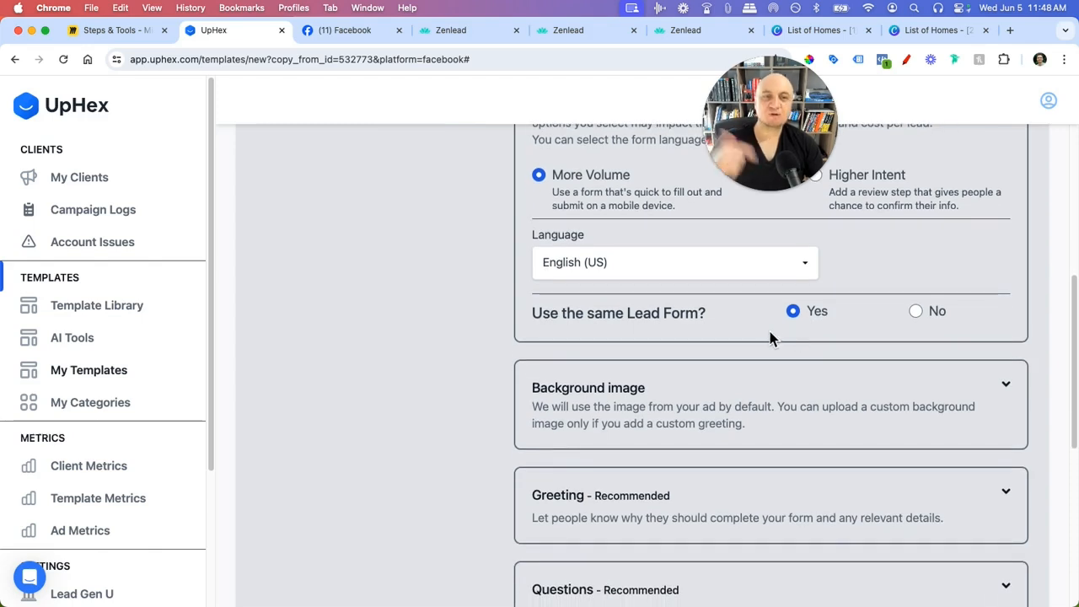
scroll(769, 335, "down", 2)
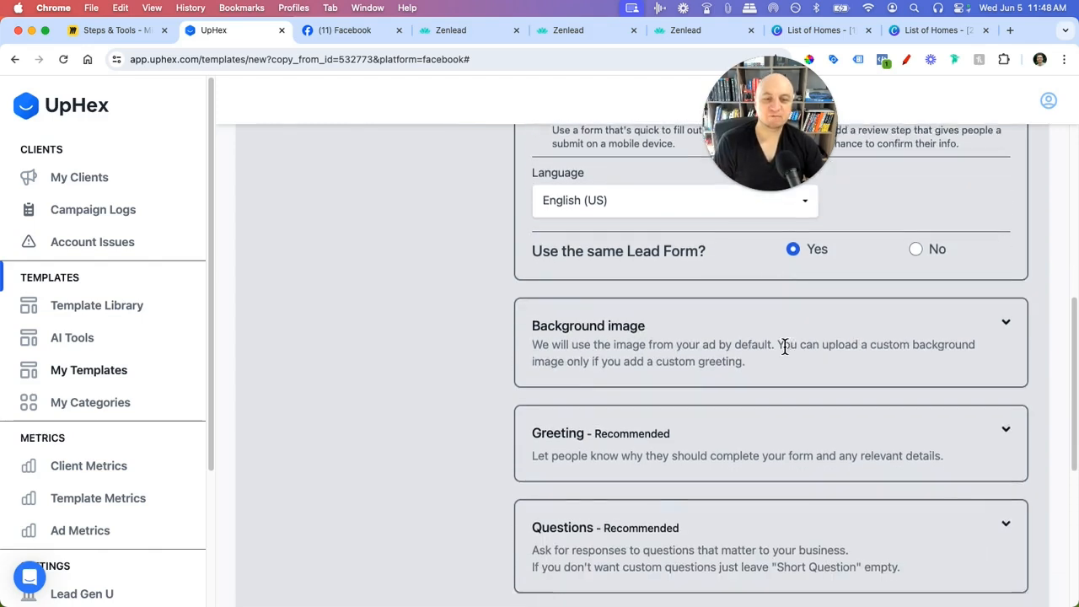
left_click(1008, 319)
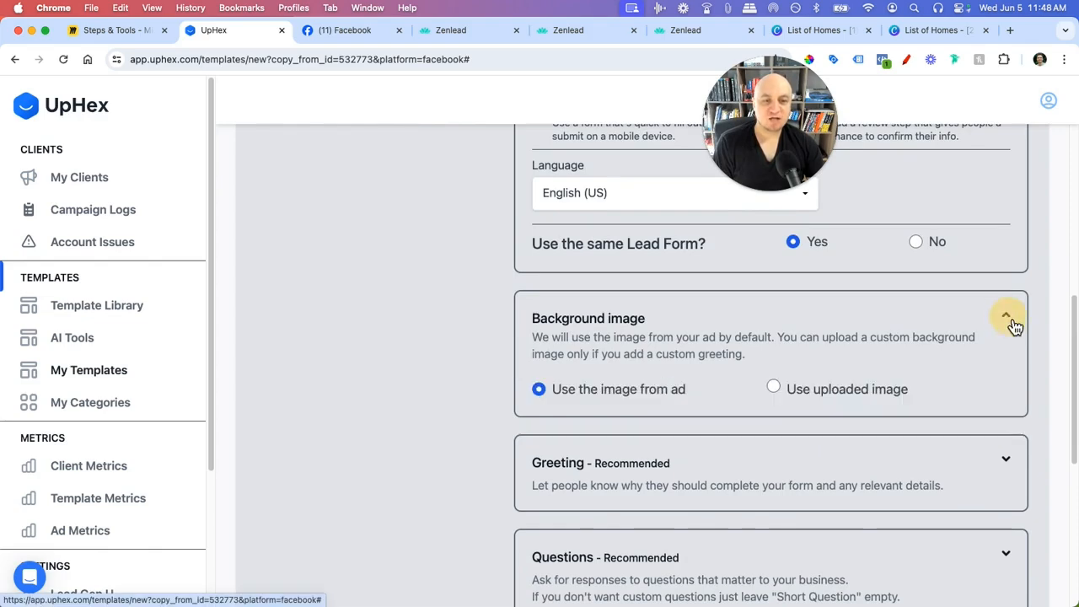
scroll(628, 395, "down", 3)
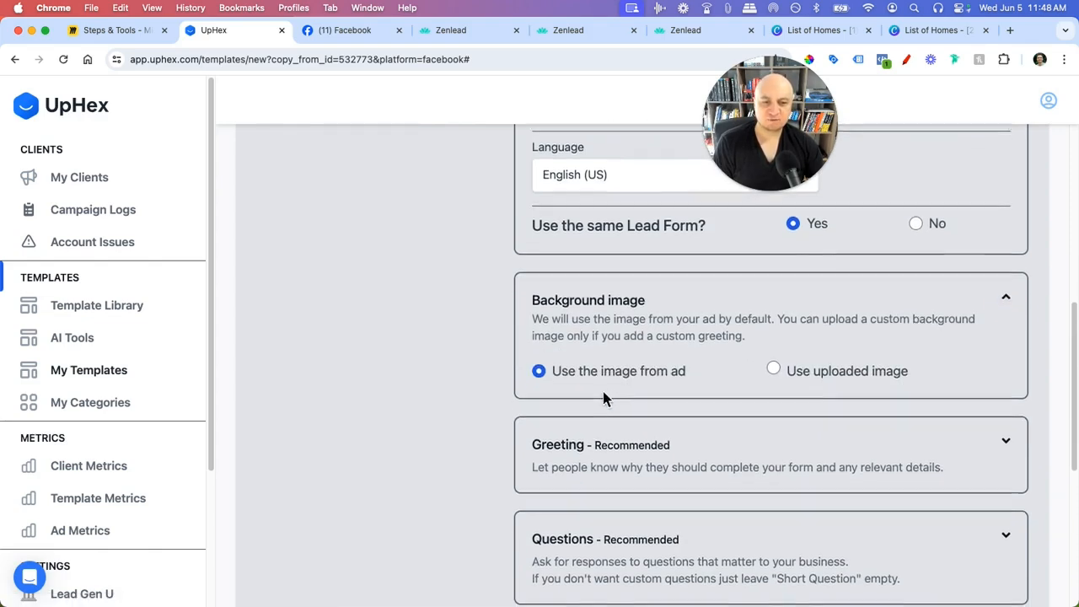
left_click(1008, 357)
scroll(626, 397, "down", 2)
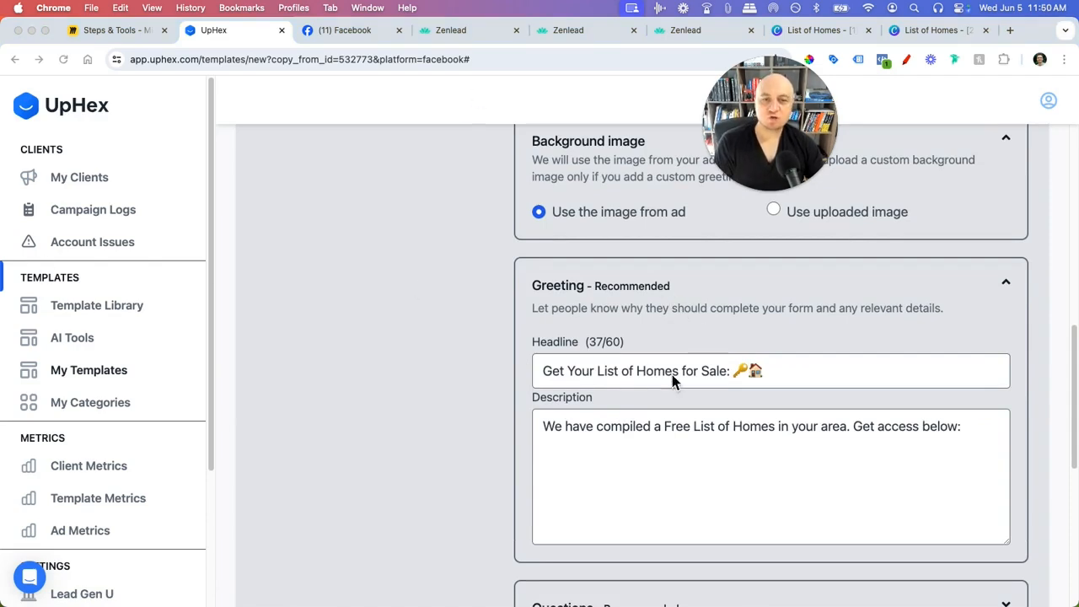
left_click(350, 32)
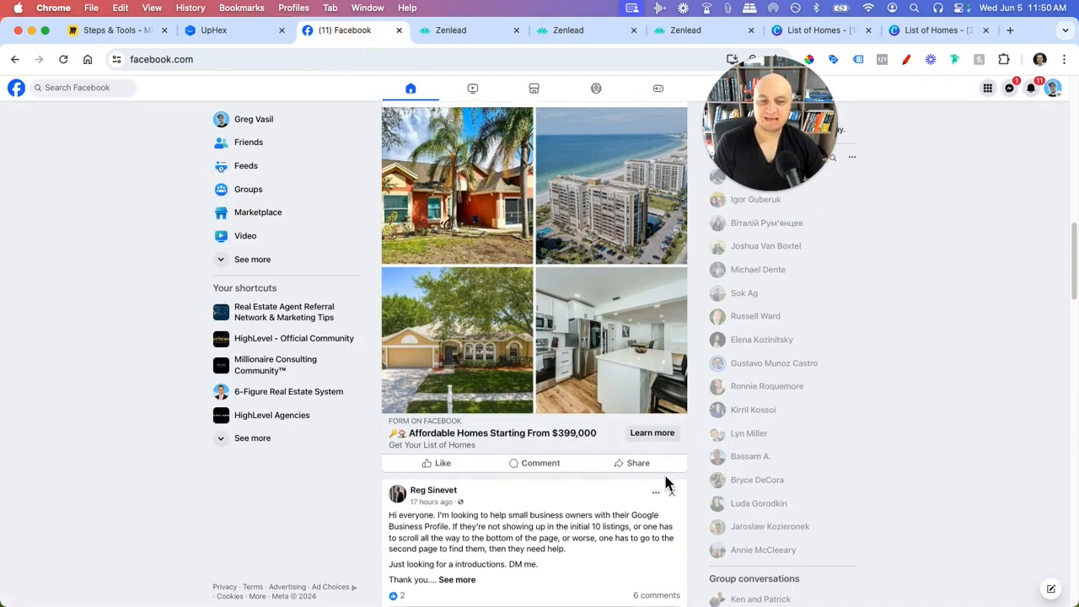
- Open the ad's lead form via Learn more and step through its greeting and contact pages
left_click(650, 434)
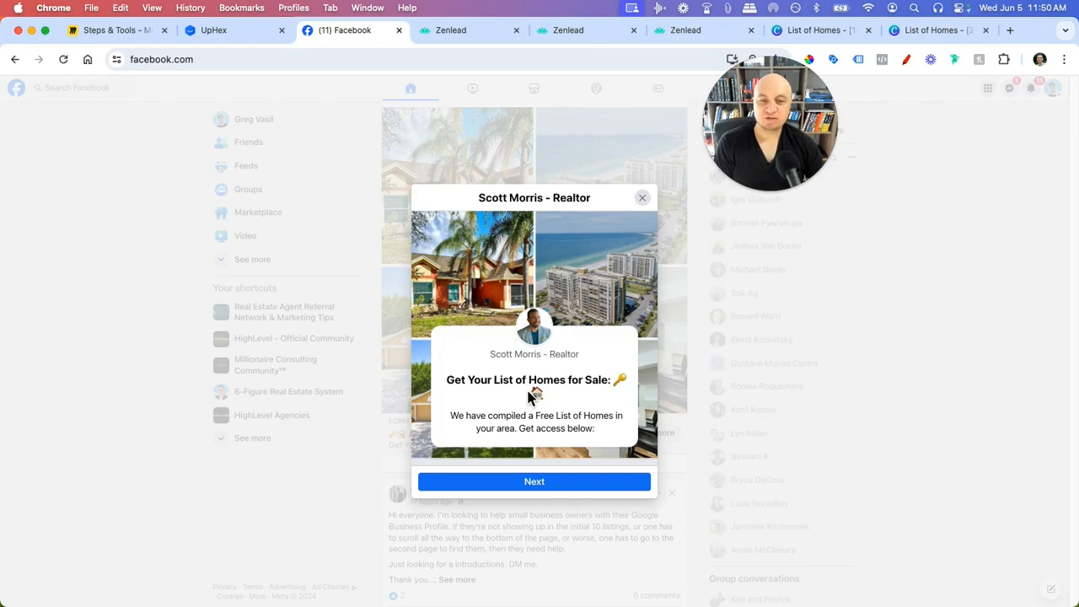
left_click_drag(467, 380, 590, 384)
left_click(556, 481)
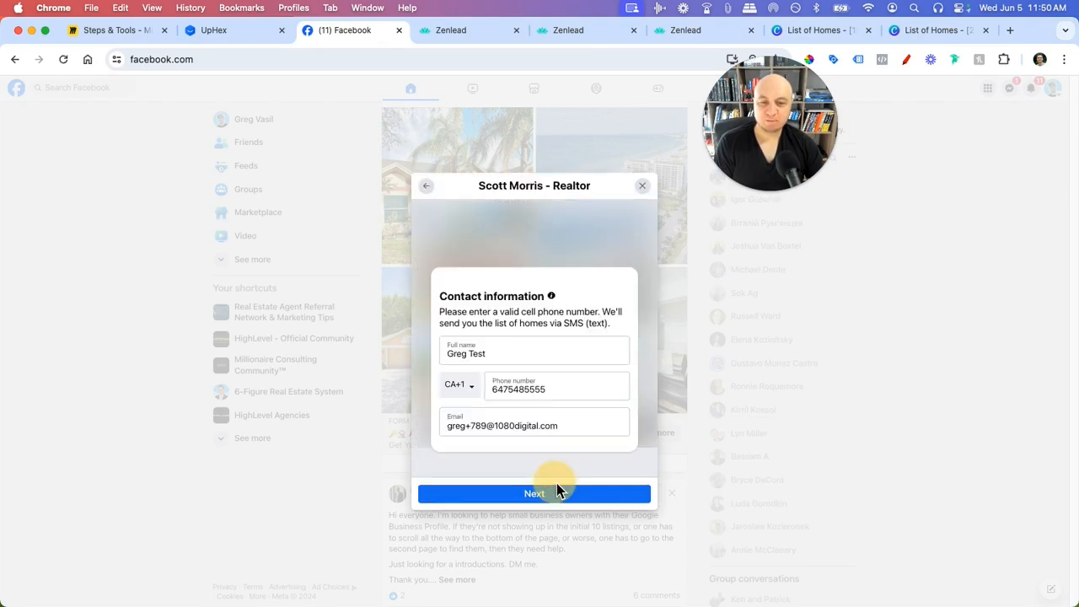
key("super+0")
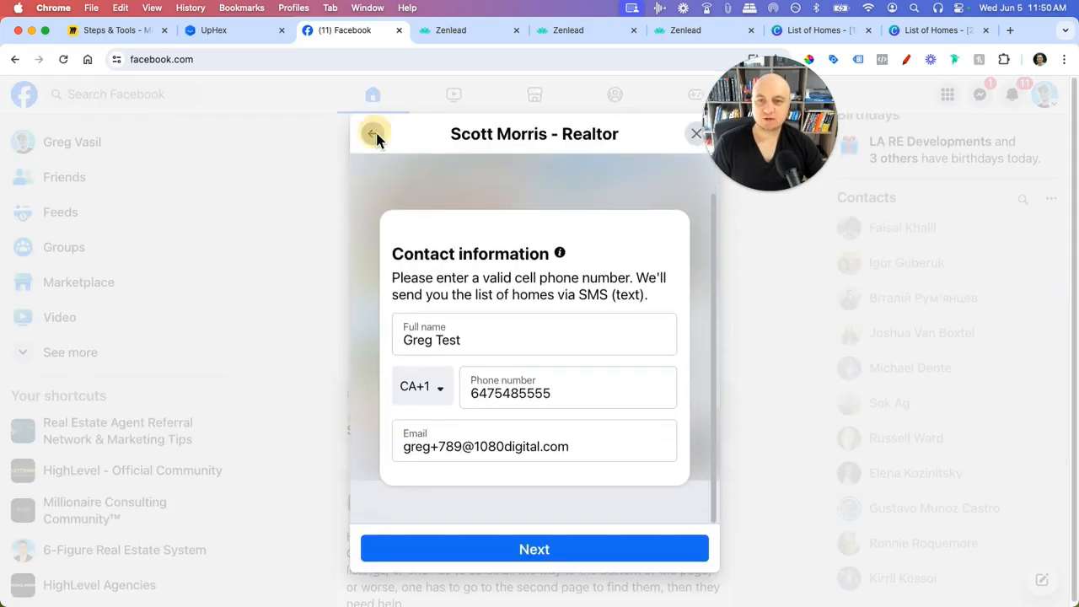
left_click(376, 135)
left_click_drag(436, 392, 653, 396)
- Compare UpHex's greeting headline and description against the Facebook form
left_click(228, 32)
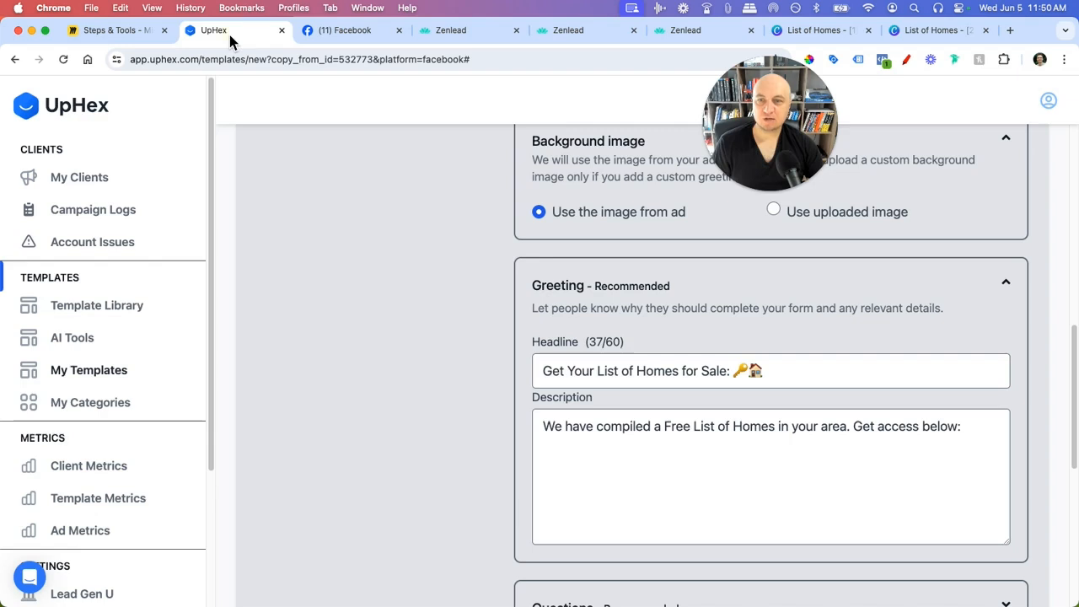
left_click_drag(577, 364, 752, 371)
left_click_drag(567, 429, 927, 437)
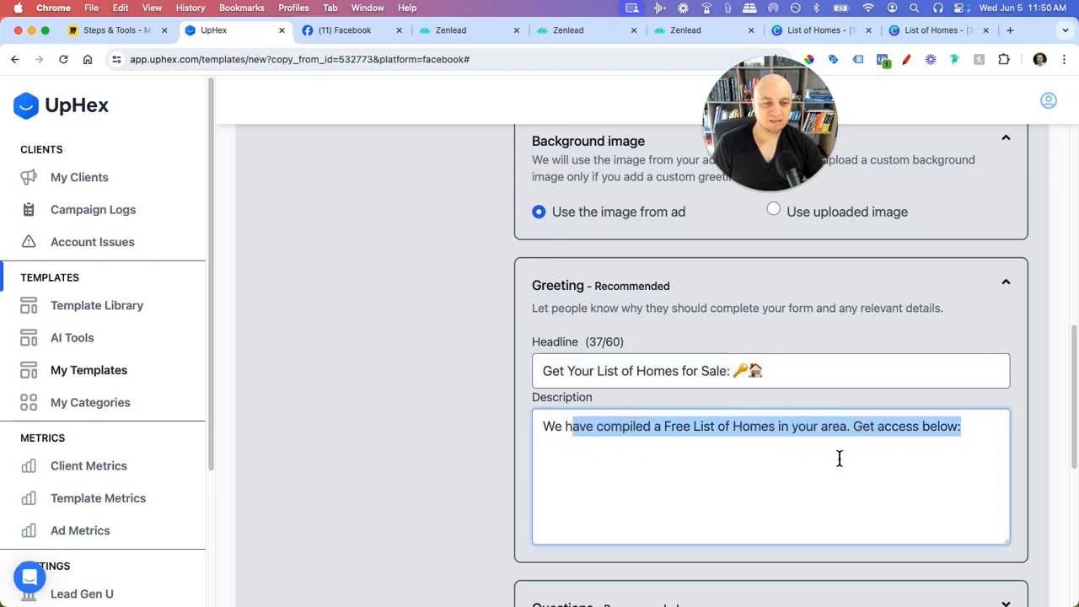
scroll(531, 411, "up", 5)
scroll(548, 417, "up", 5)
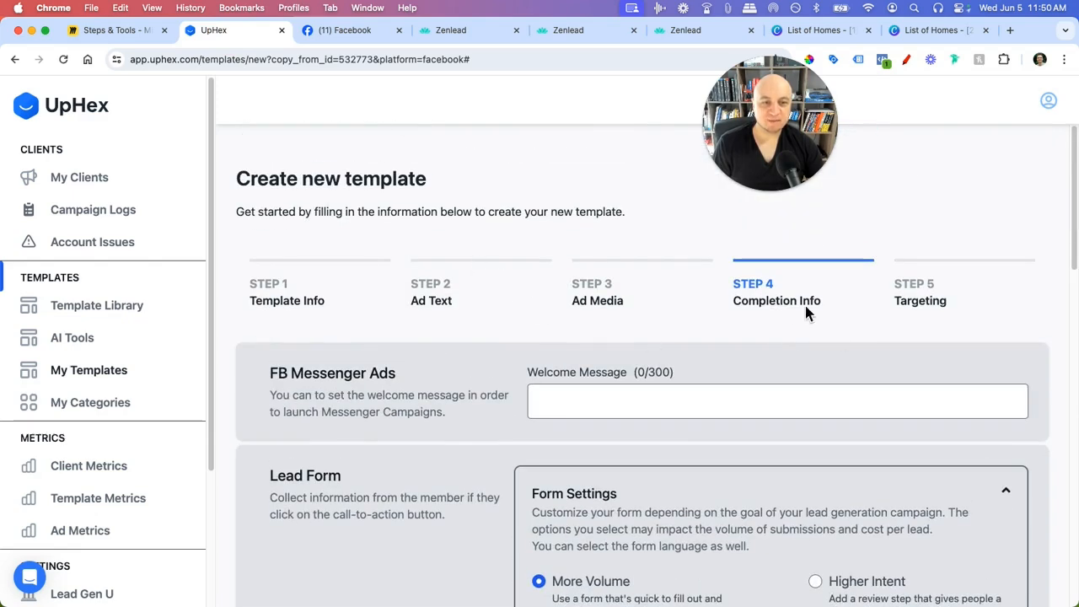
scroll(763, 371, "down", 5)
scroll(354, 366, "down", 6)
- Reopen the Facebook lead form to recheck the 'List of Homes' headline, then return to UpHex
left_click(345, 34)
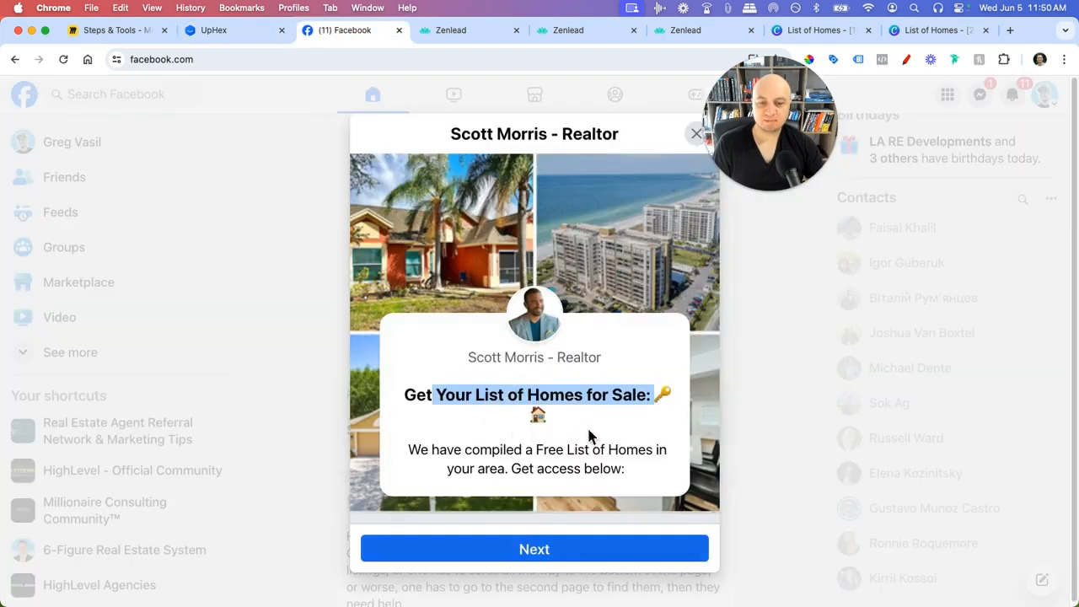
left_click(700, 136)
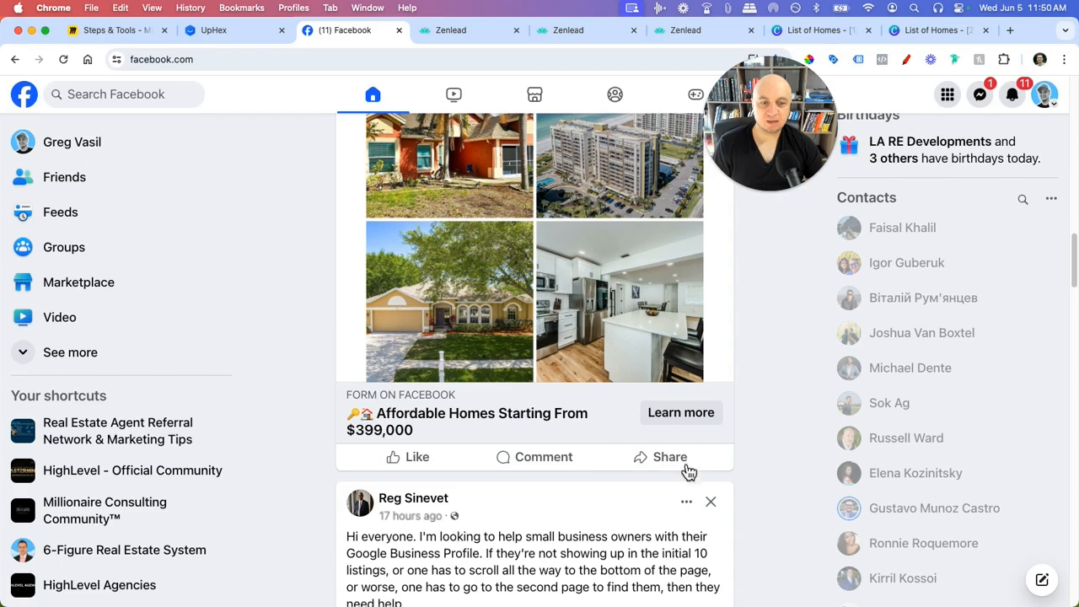
left_click(679, 418)
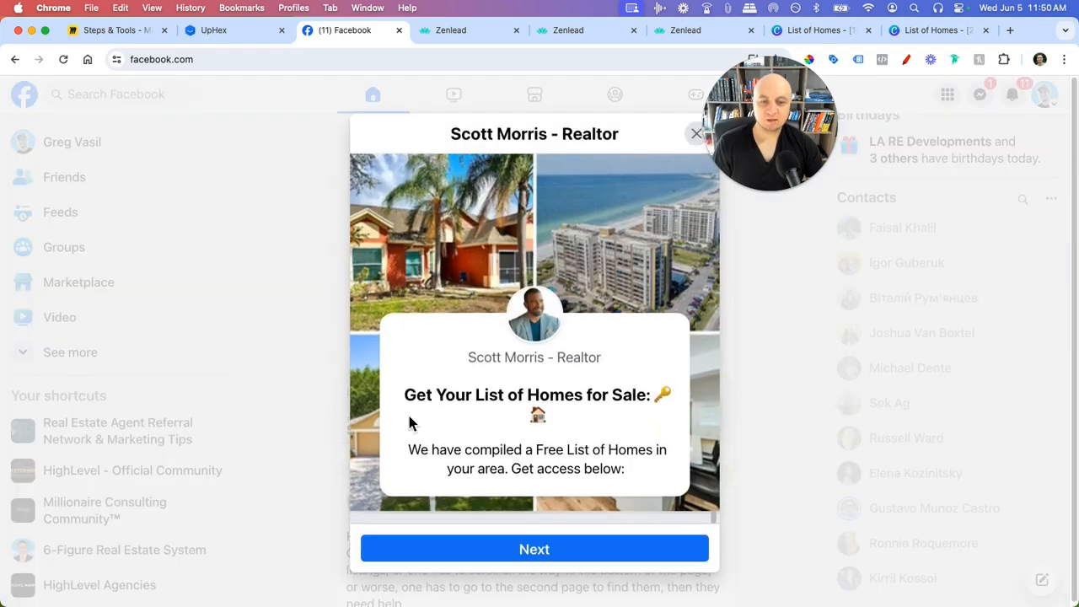
left_click_drag(567, 397, 457, 390)
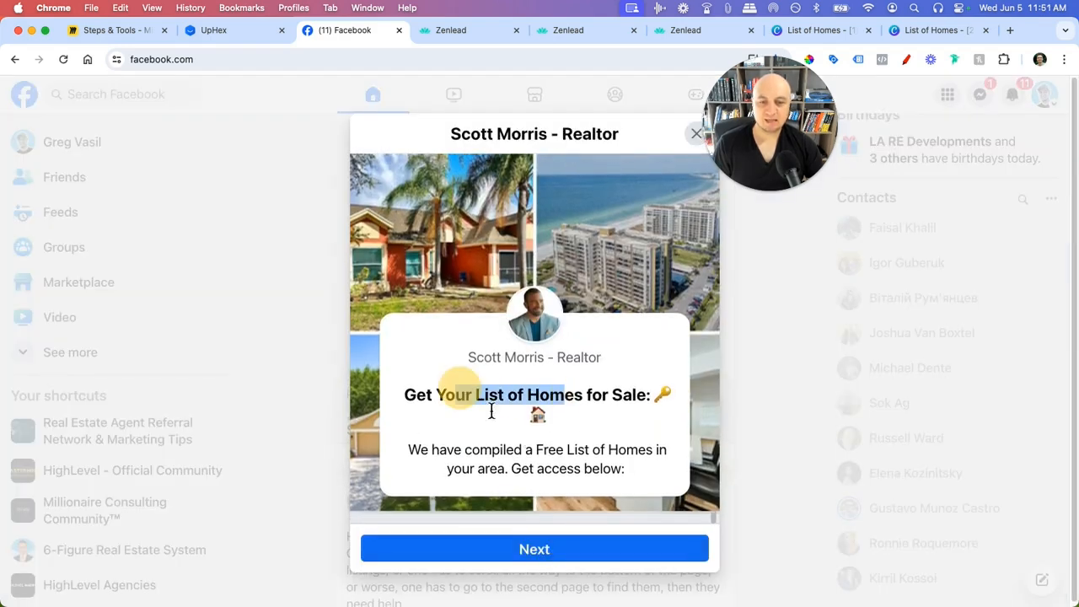
left_click_drag(492, 451, 549, 453)
scroll(606, 423, "down", 2)
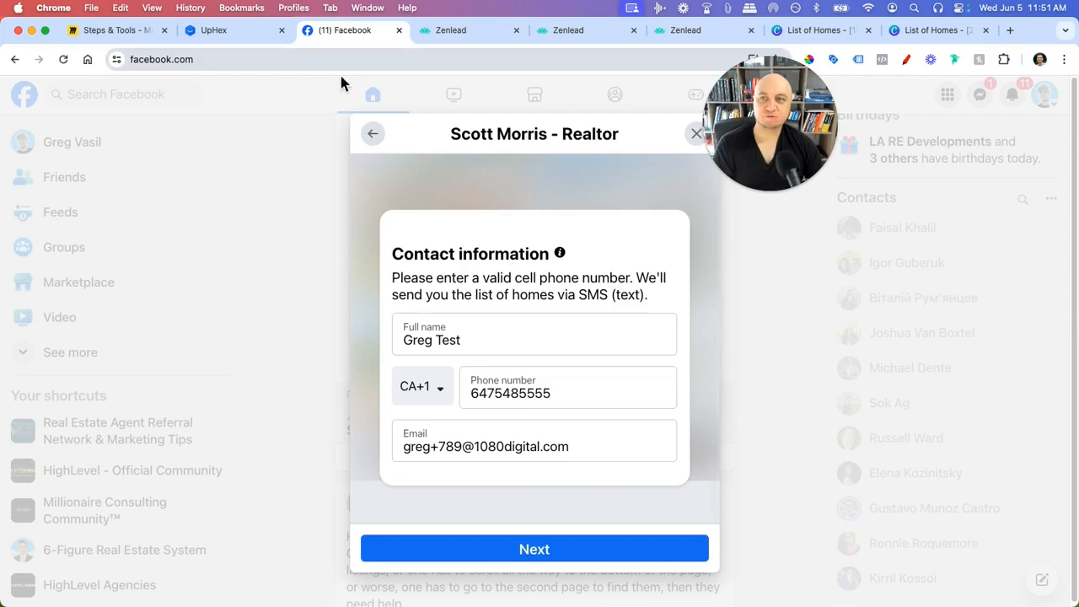
left_click(220, 29)
left_click(624, 390)
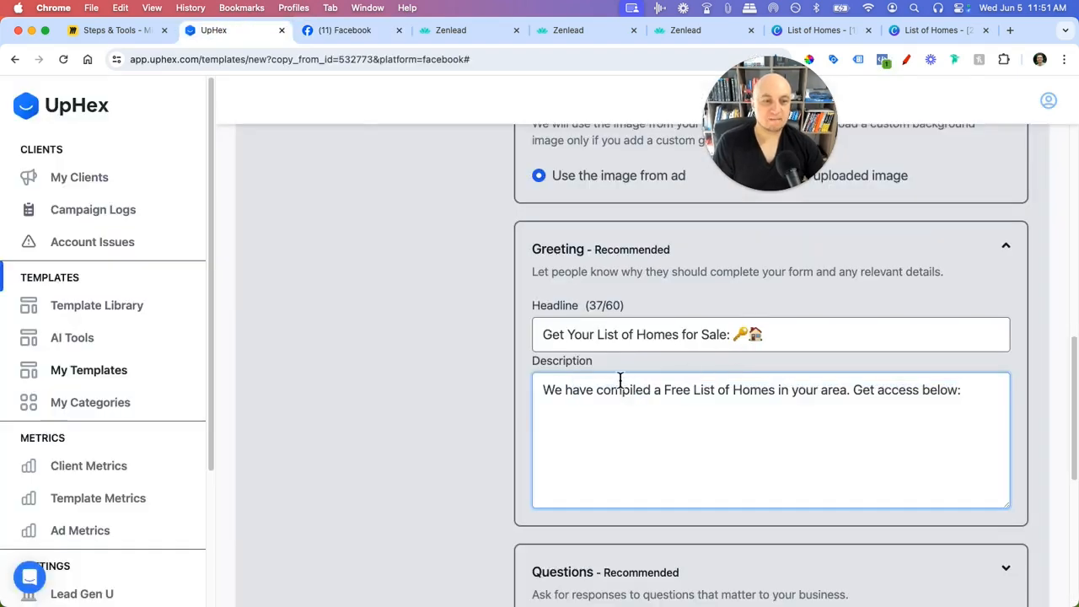
- Expand Questions and check its Full name, Phone and Email fields against Facebook's contact page
scroll(623, 377, "down", 8)
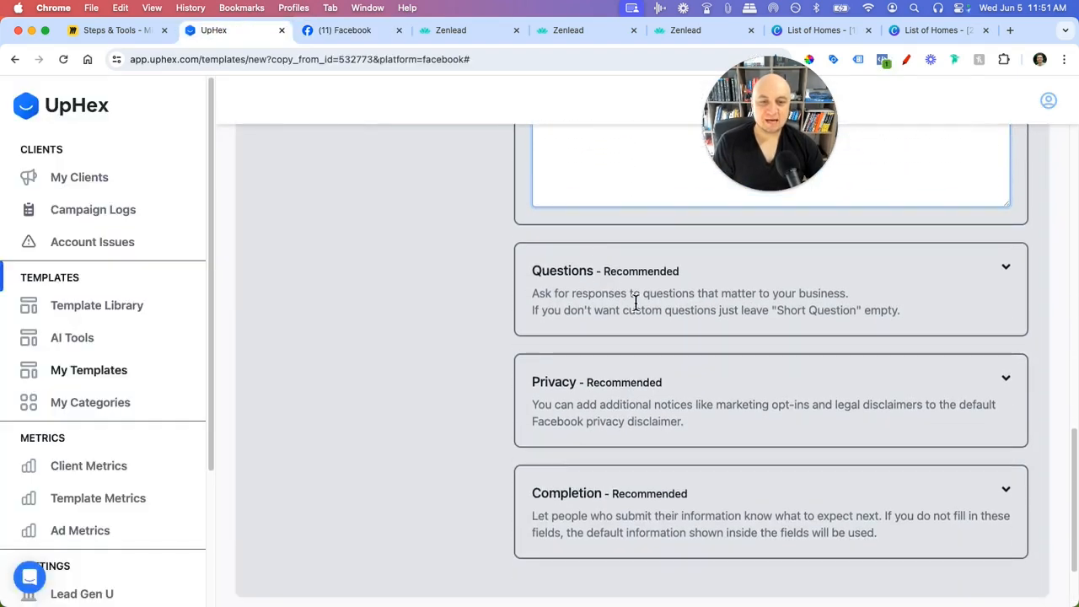
left_click(1012, 278)
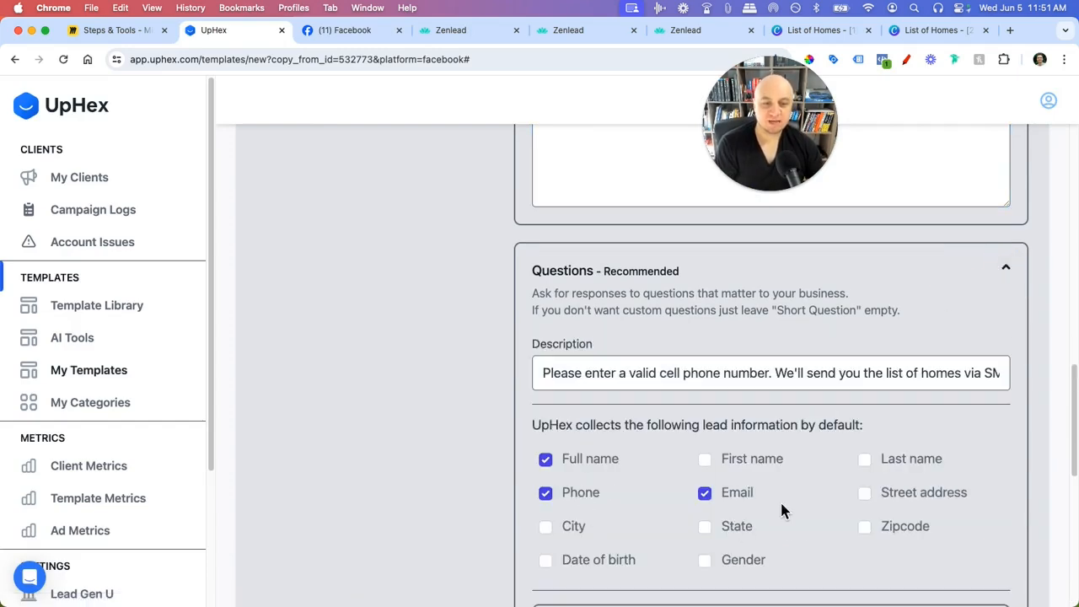
left_click(355, 34)
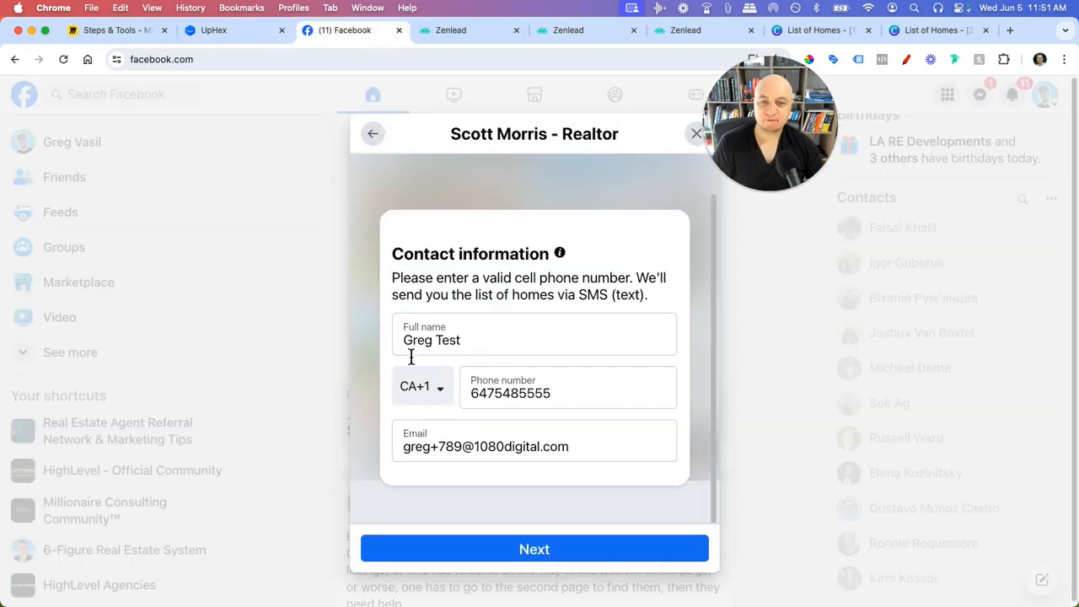
left_click(224, 34)
- Expand the Add multiple choice questions and Add short questions areas
scroll(661, 374, "down", 3)
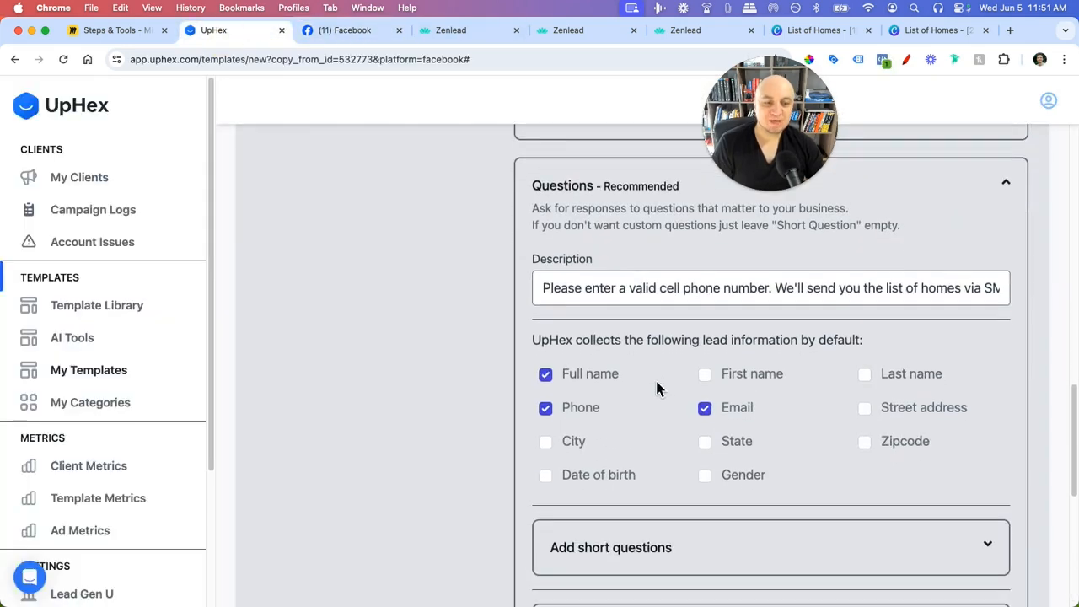
scroll(559, 396, "down", 3)
left_click(988, 456)
scroll(486, 363, "down", 2)
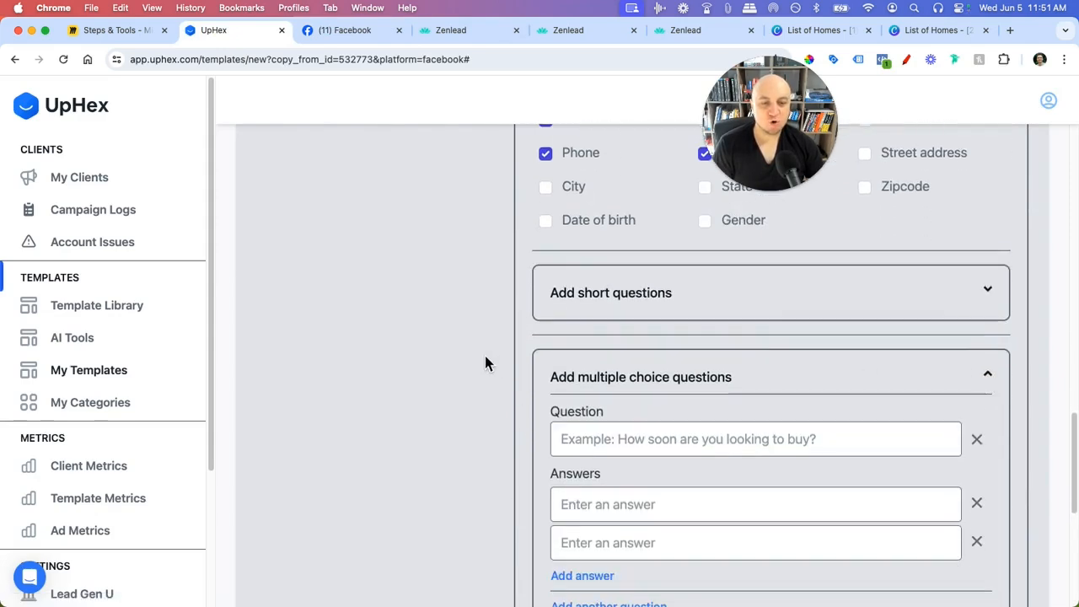
left_click(988, 292)
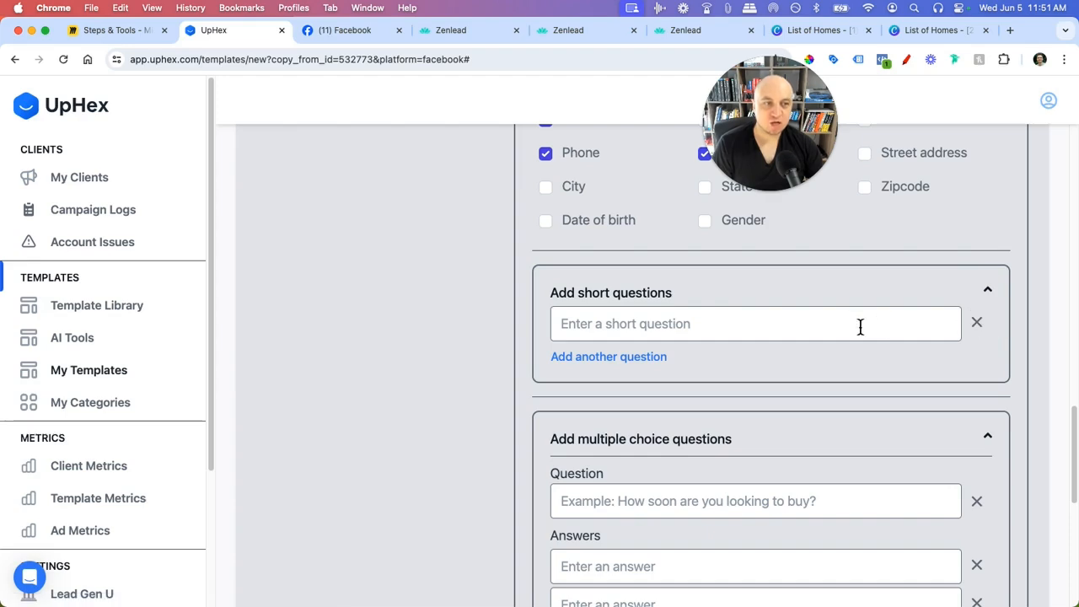
- Fill the multiple-choice question with 'How soon are you looking to buy a home?'
left_click(338, 32)
left_click(239, 32)
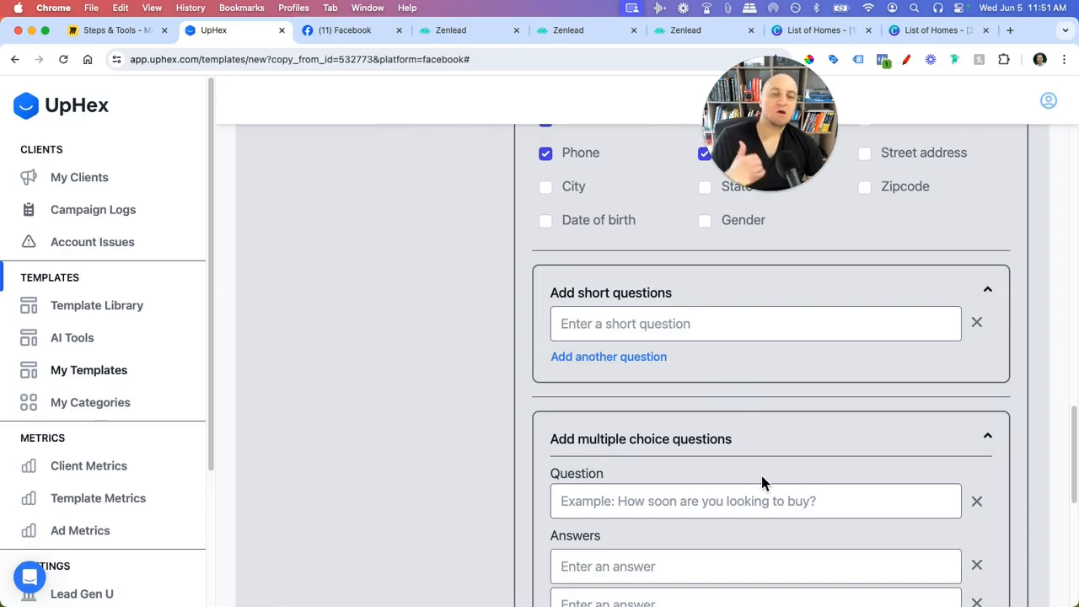
scroll(762, 476, "down", 4)
left_click(650, 352)
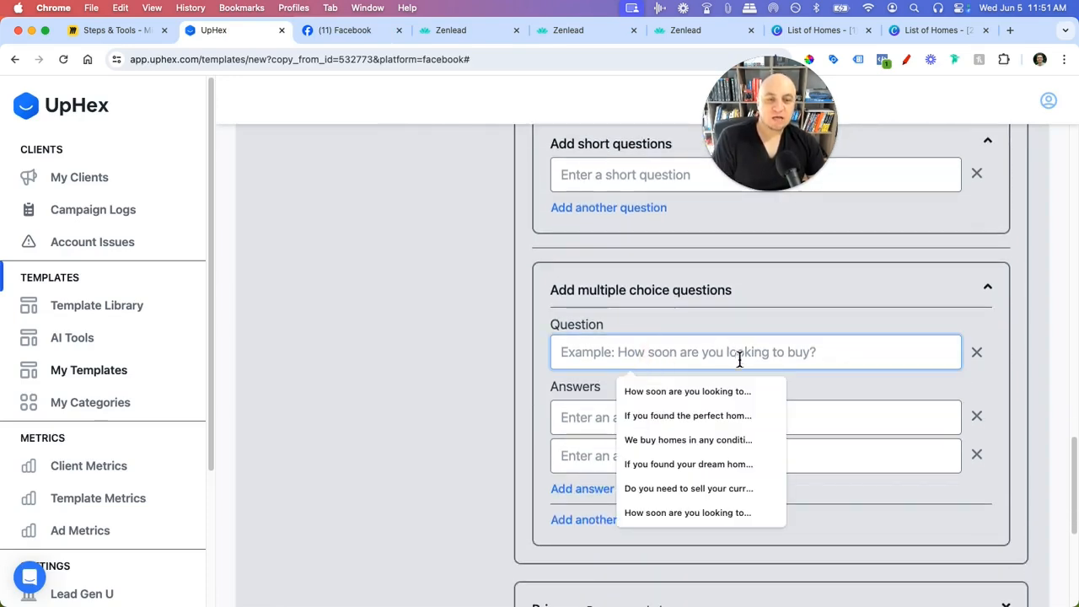
left_click(716, 391)
- Give the question the answers Now!, 0-3 months, 0-6 and 6-12
left_click(689, 424)
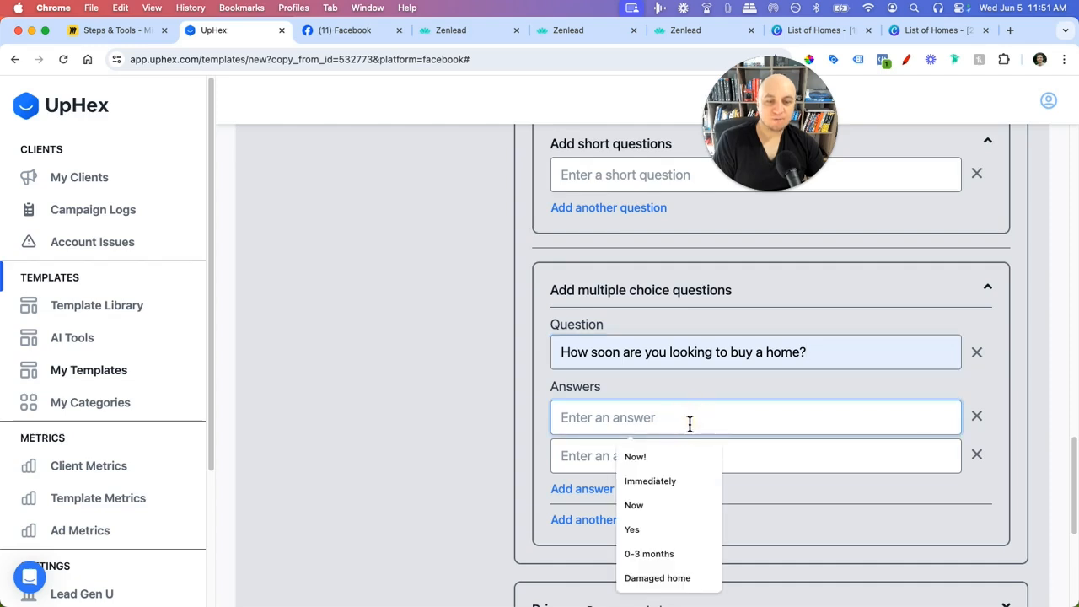
left_click(659, 460)
left_click(647, 460)
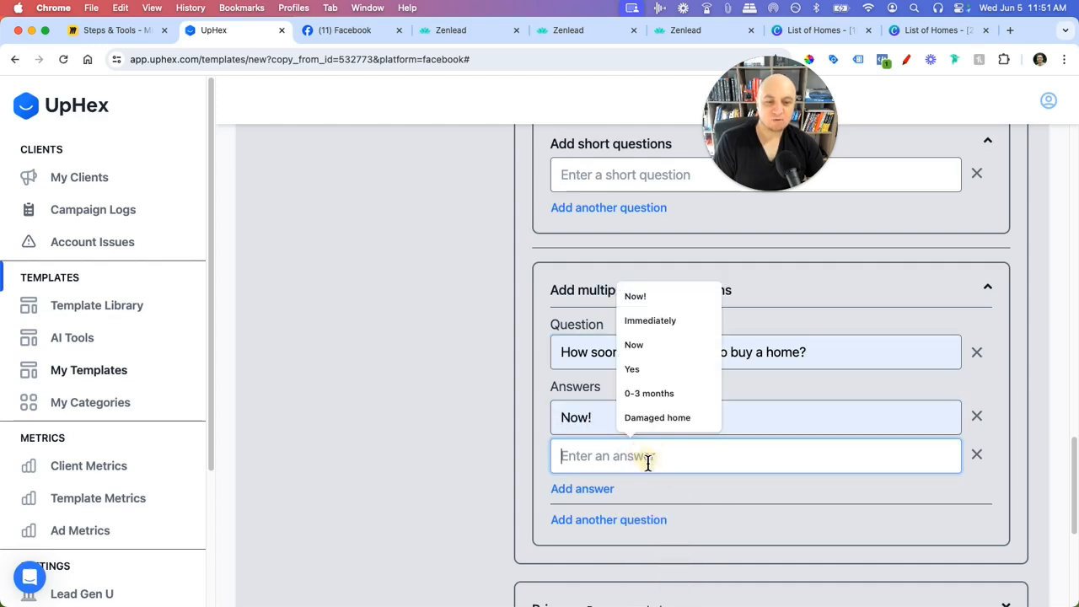
left_click(651, 393)
left_click(606, 490)
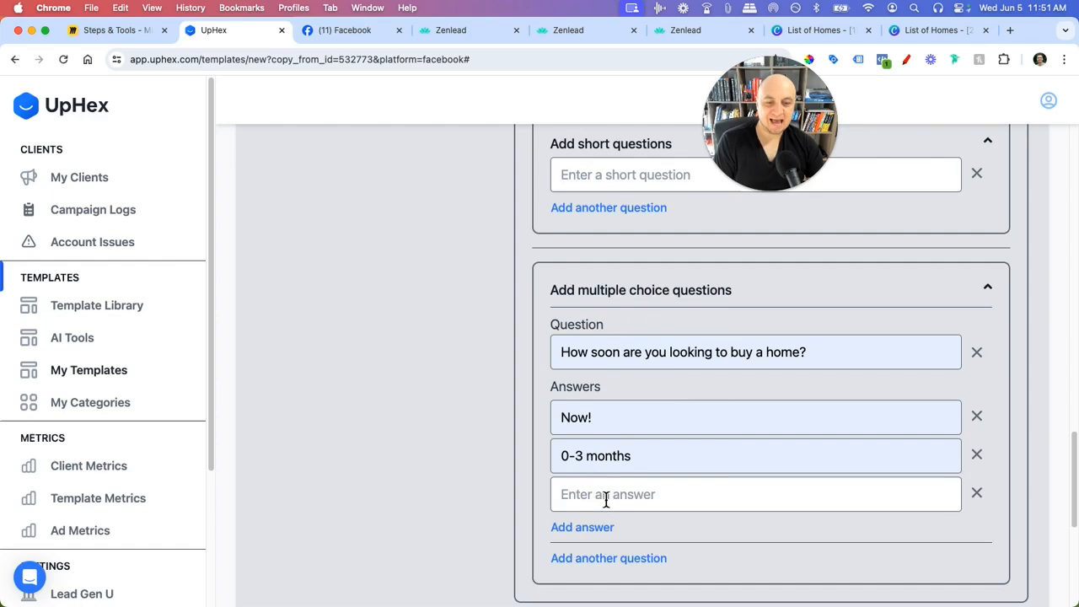
left_click(606, 498)
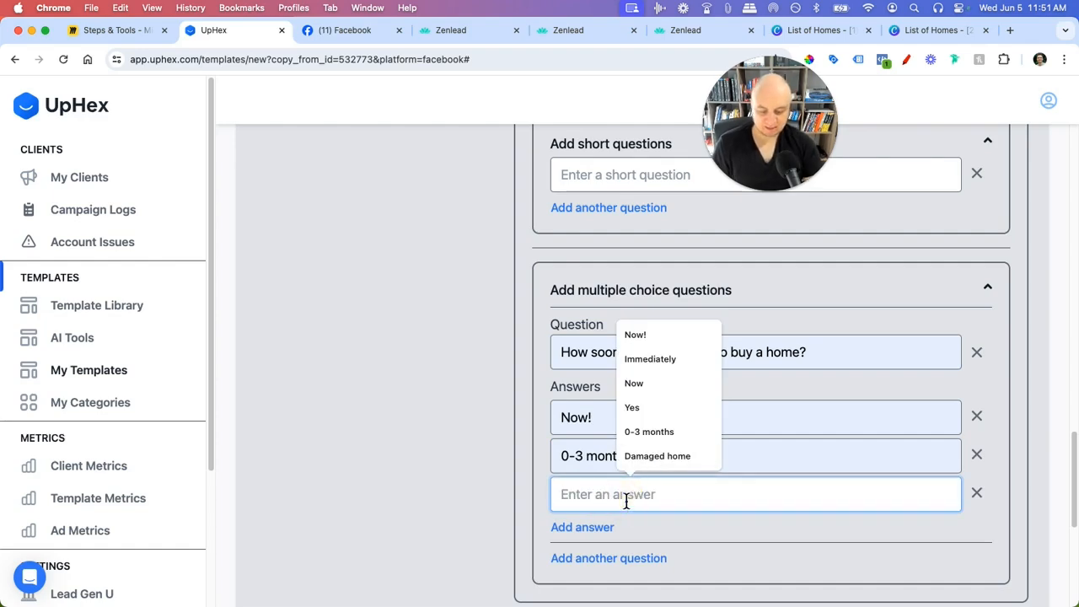
type("0-6")
left_click(602, 527)
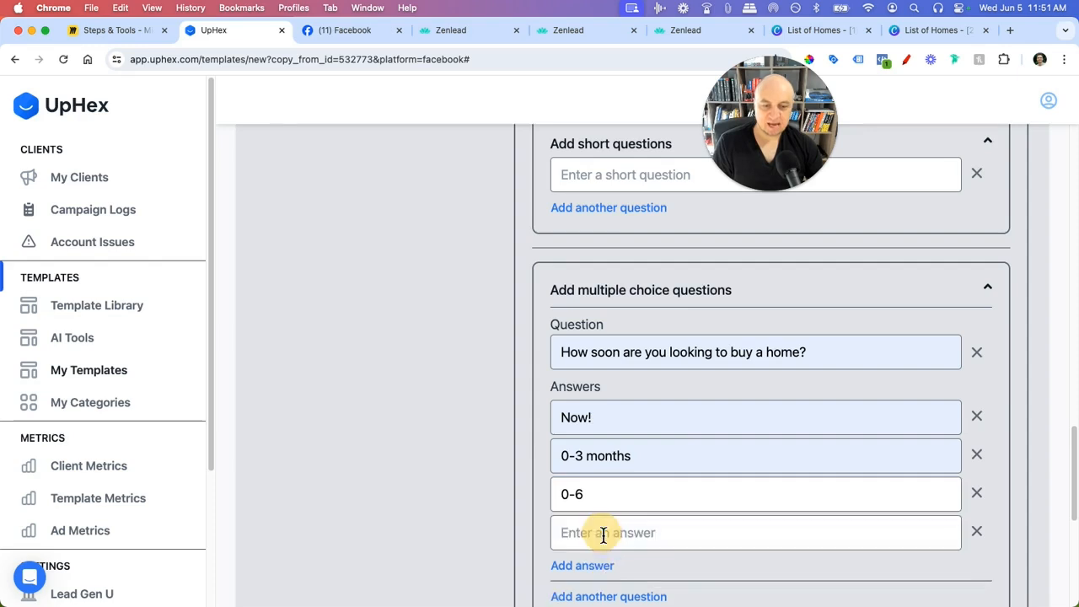
left_click(611, 531)
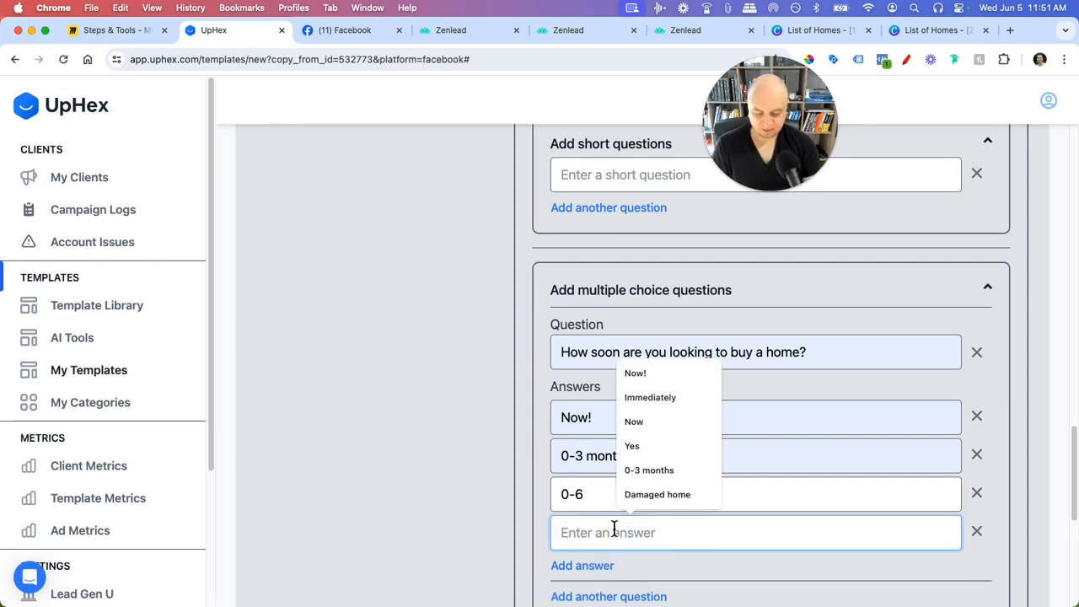
type("6-12")
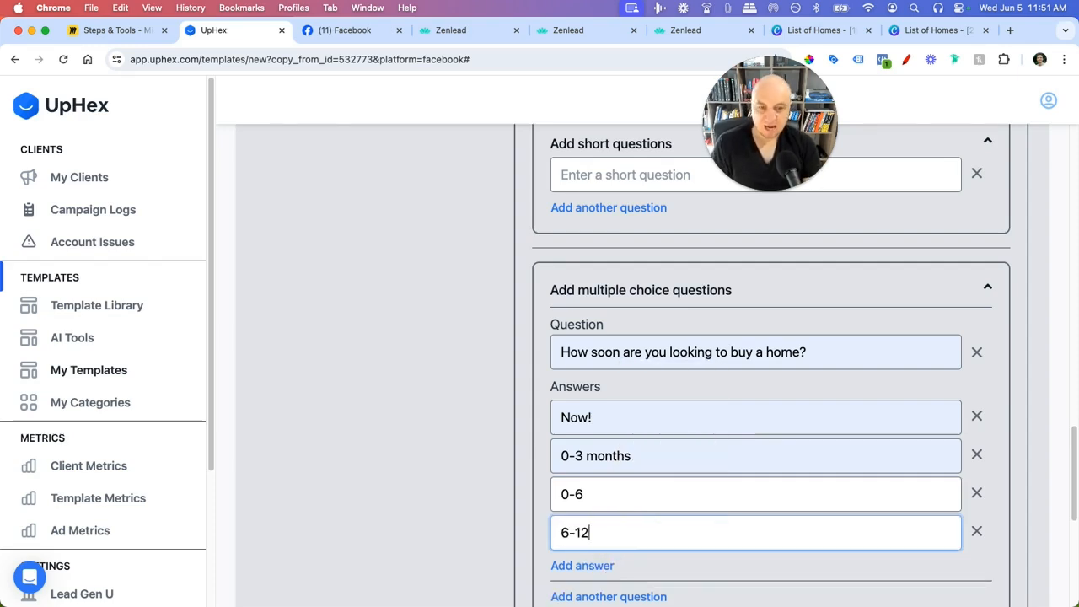
left_click(460, 477)
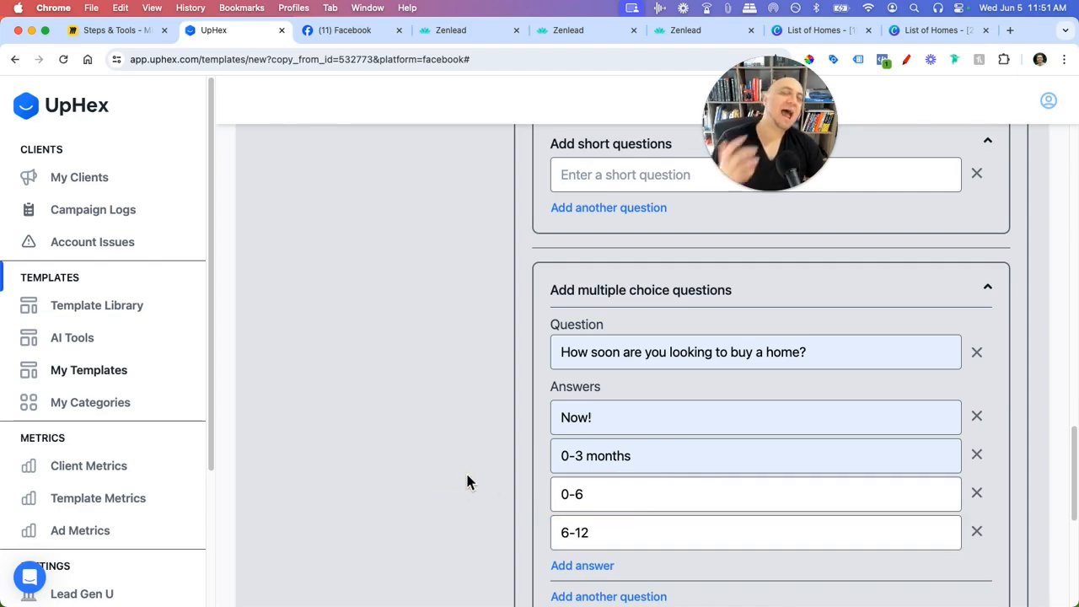
- Compare the finished question with the live Facebook lead form
scroll(533, 467, "up", 1)
left_click(346, 30)
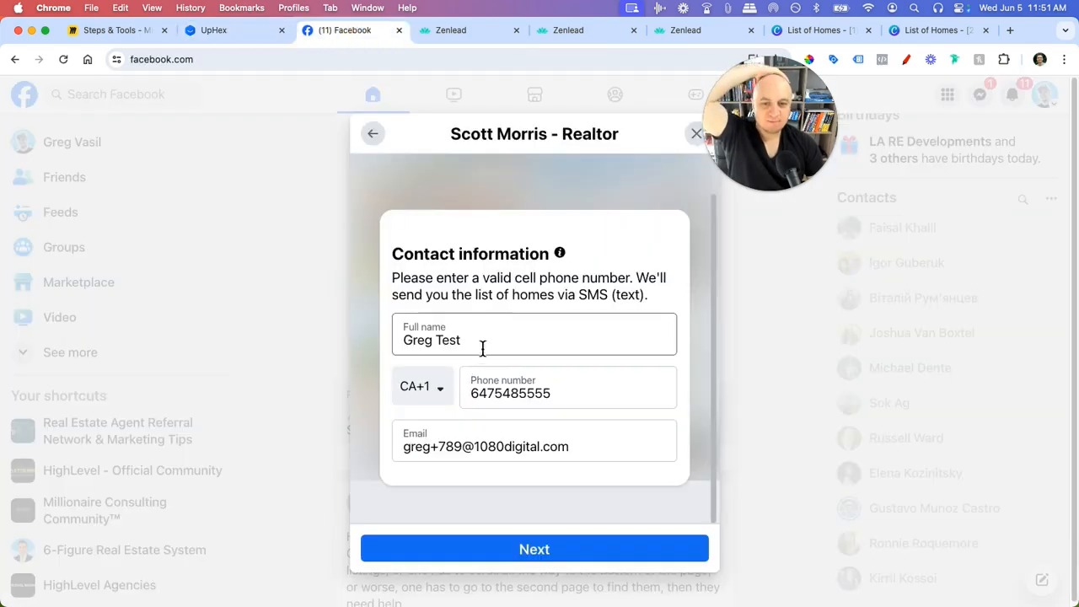
left_click(235, 31)
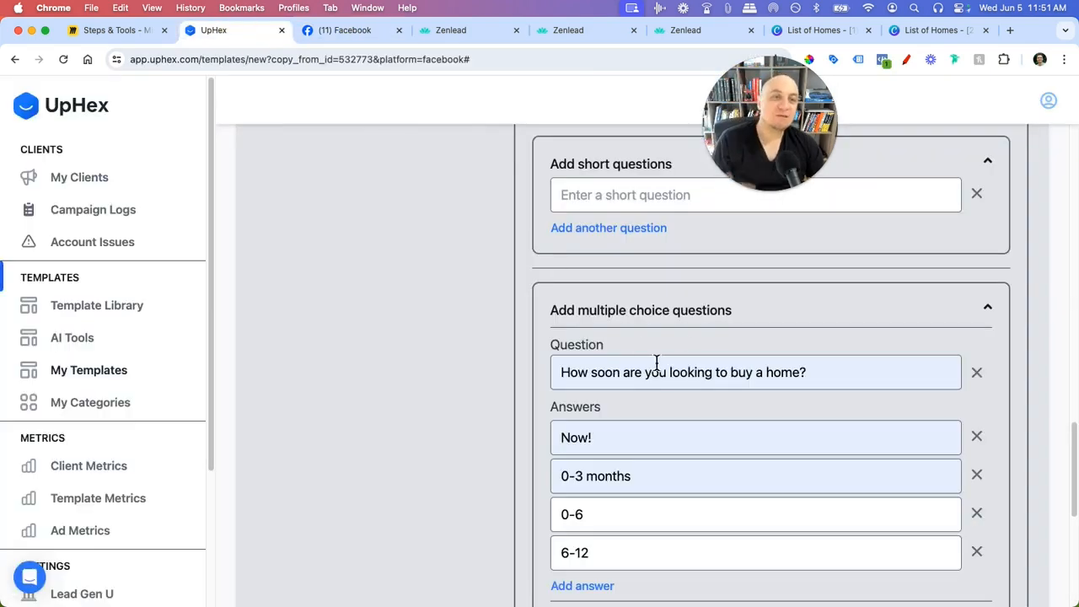
scroll(456, 346, "down", 1)
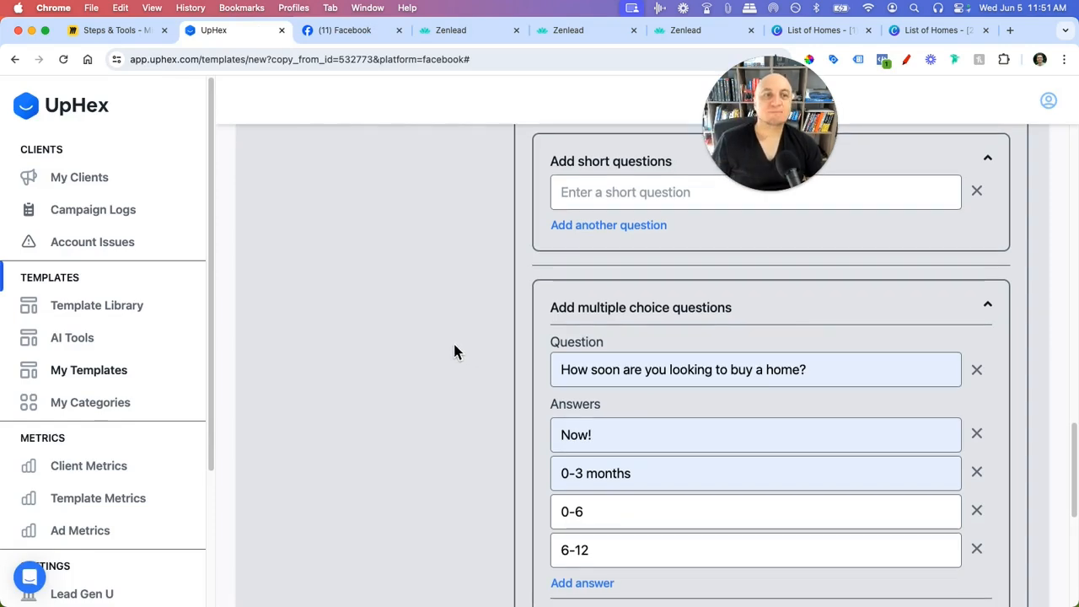
scroll(353, 312, "down", 1)
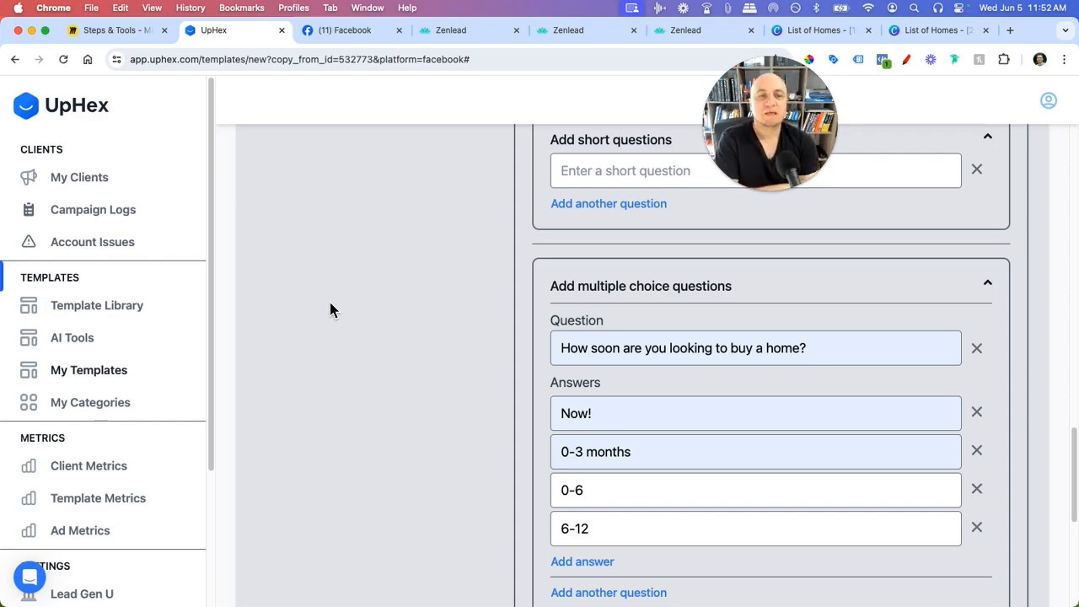
scroll(812, 388, "down", 2)
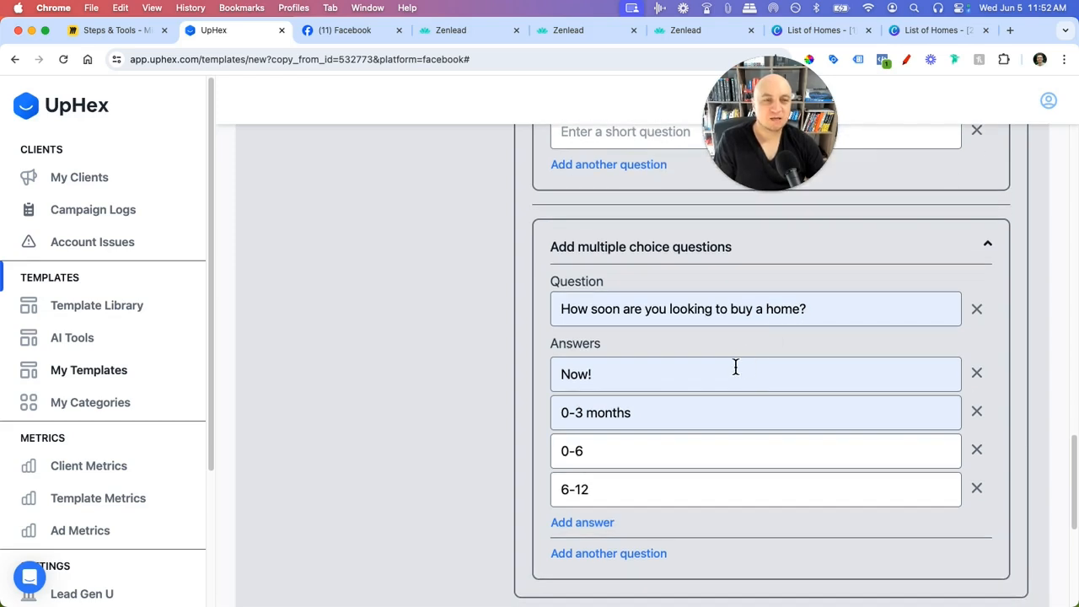
scroll(737, 388, "up", 4)
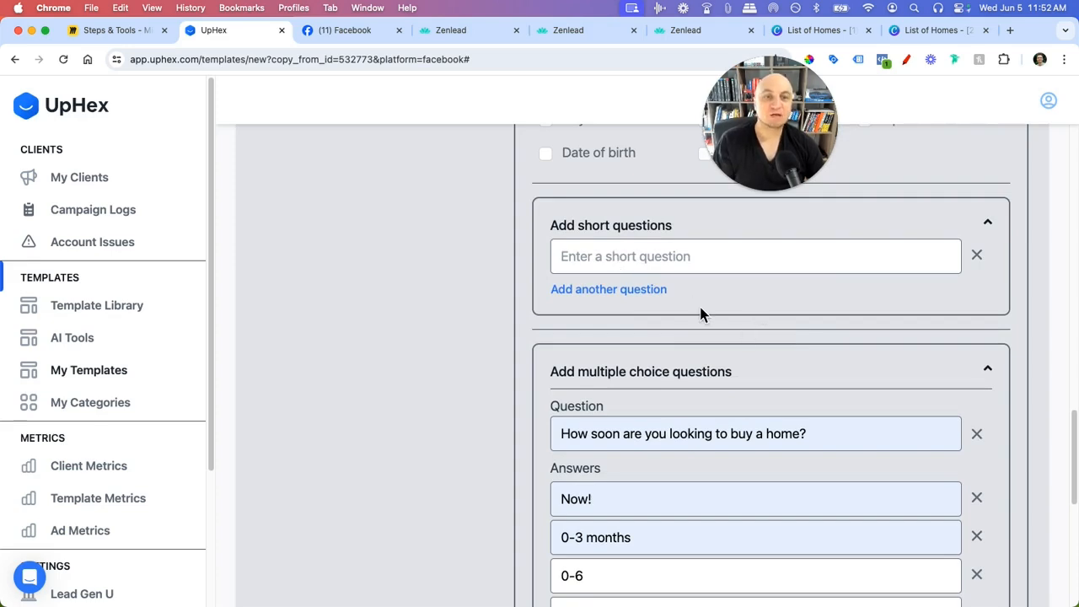
- Set the short question to 'Your Property's Location:' from the saved suggestions
left_click(671, 263)
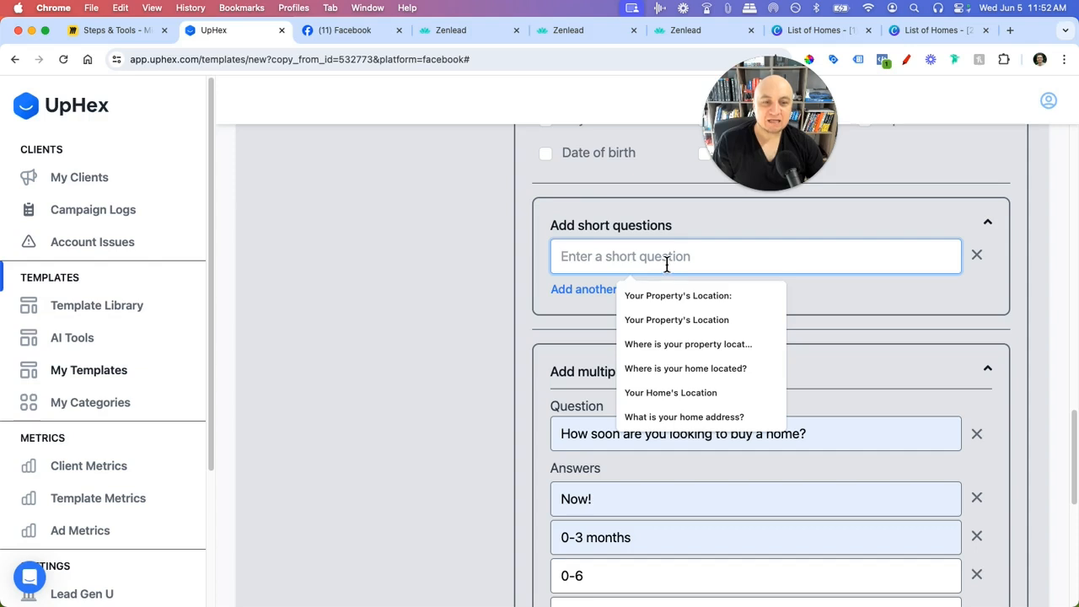
left_click(666, 297)
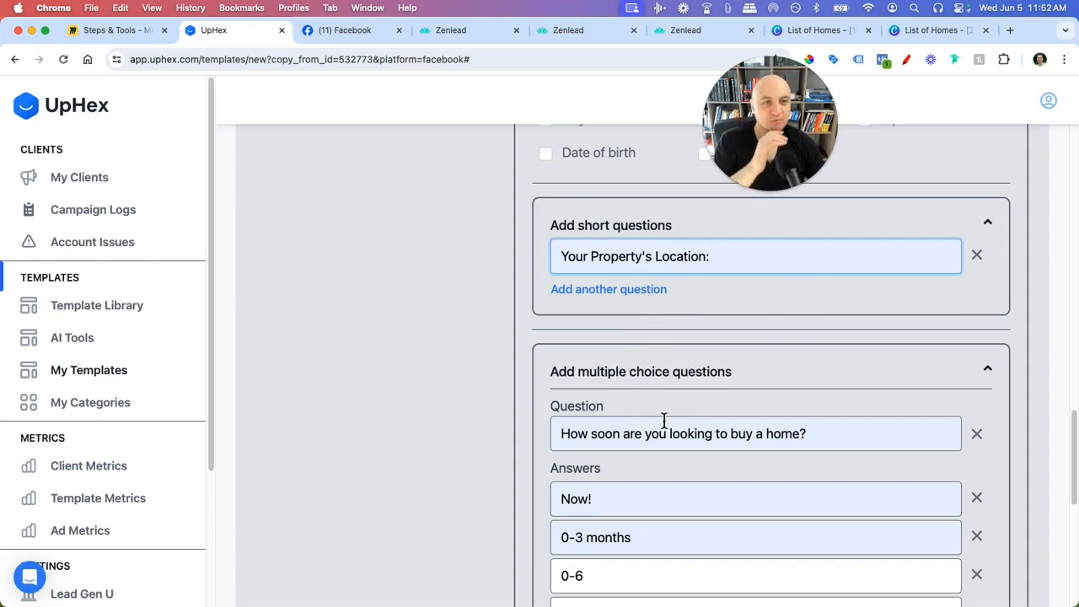
scroll(665, 420, "up", 3)
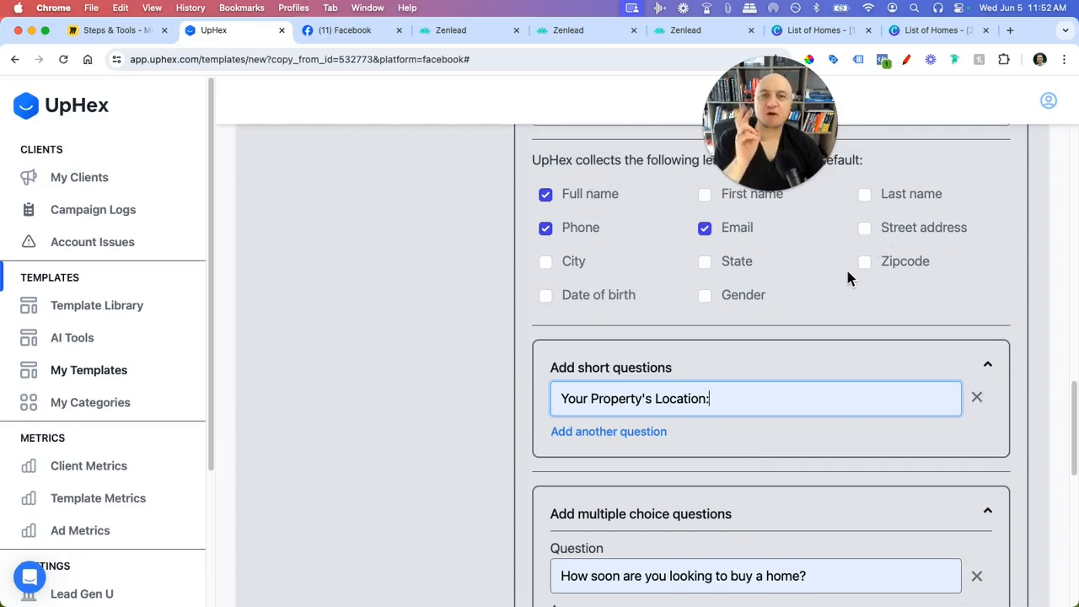
scroll(650, 344, "down", 1)
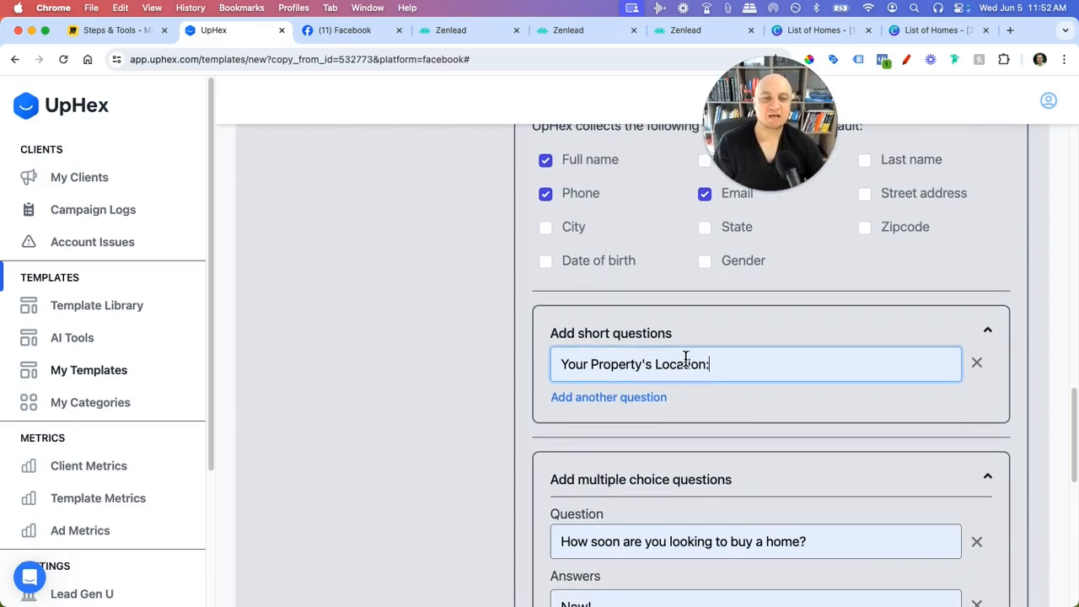
left_click_drag(713, 363, 553, 360)
key("BackSpace")
left_click(611, 364)
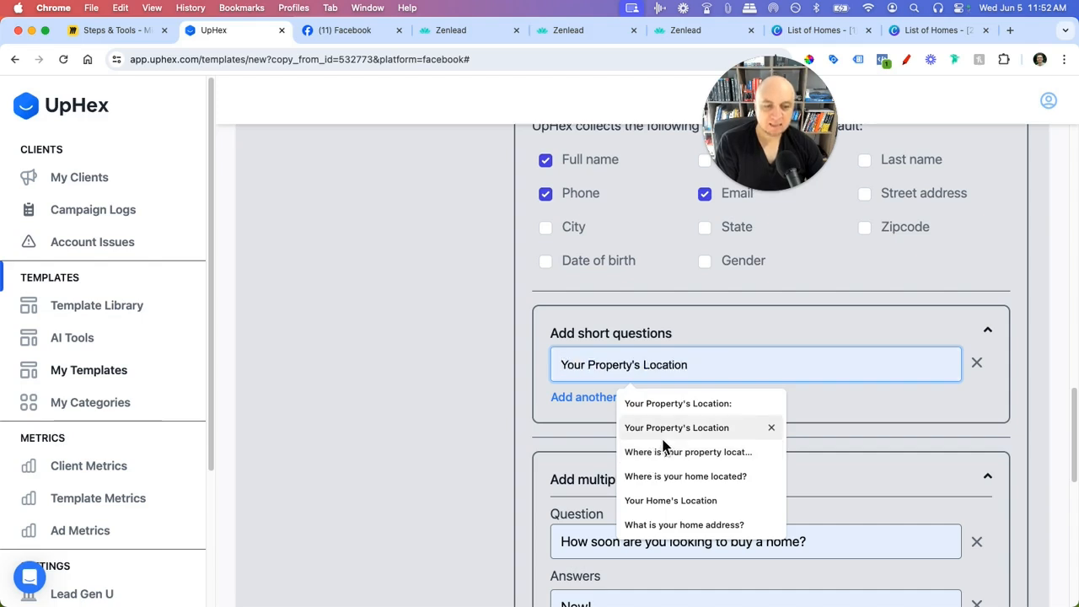
left_click(712, 408)
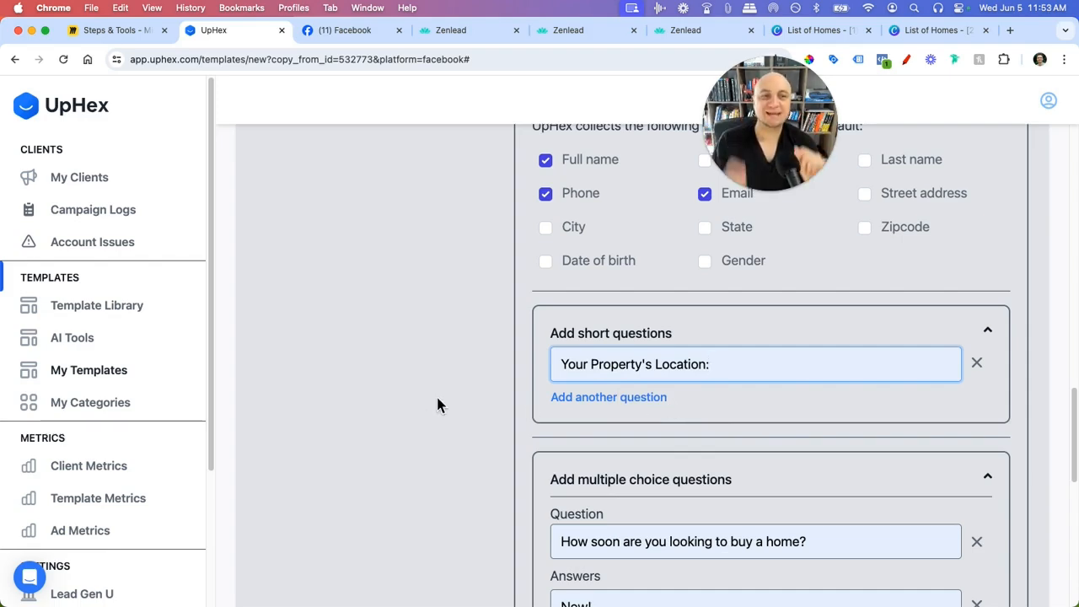
- Check the Facebook form, then delete the multiple-choice answer rows with their X buttons
left_click(339, 33)
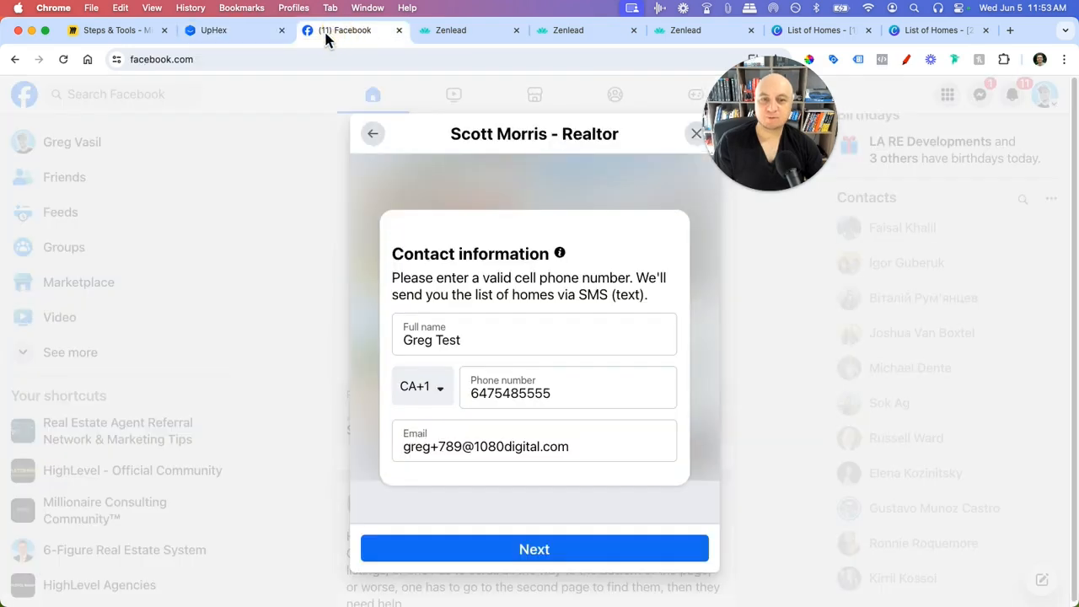
left_click(241, 39)
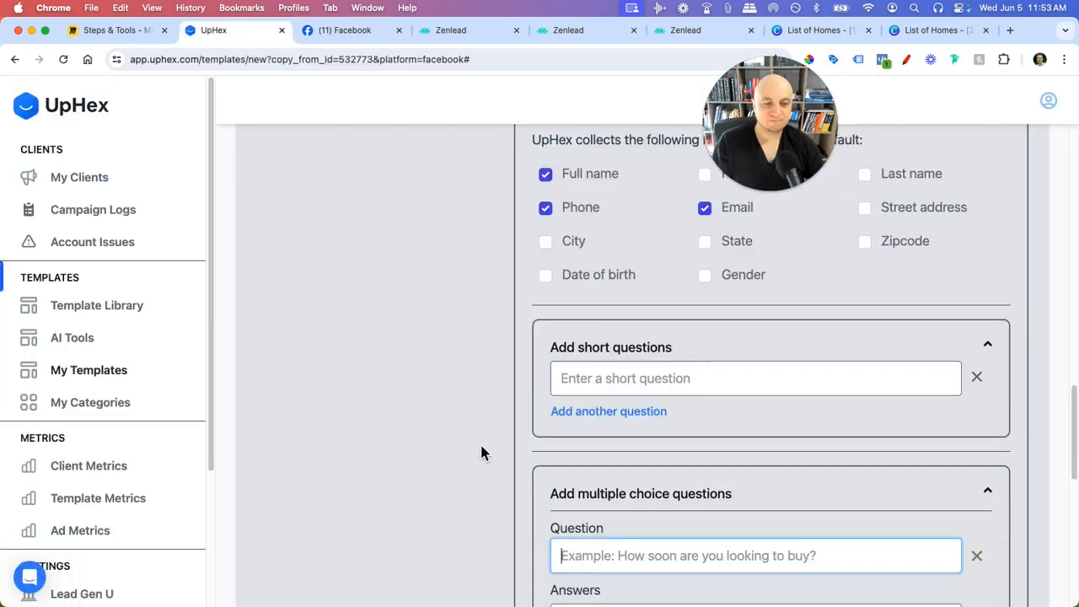
scroll(482, 434, "down", 5)
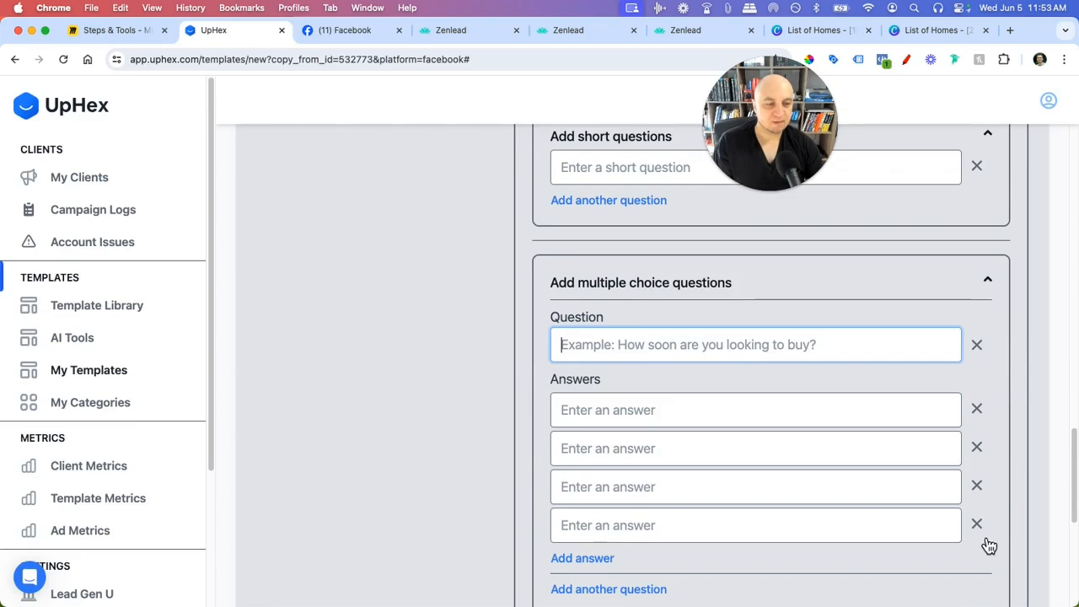
left_click(977, 525)
left_click(976, 486)
left_click(976, 447)
left_click(976, 408)
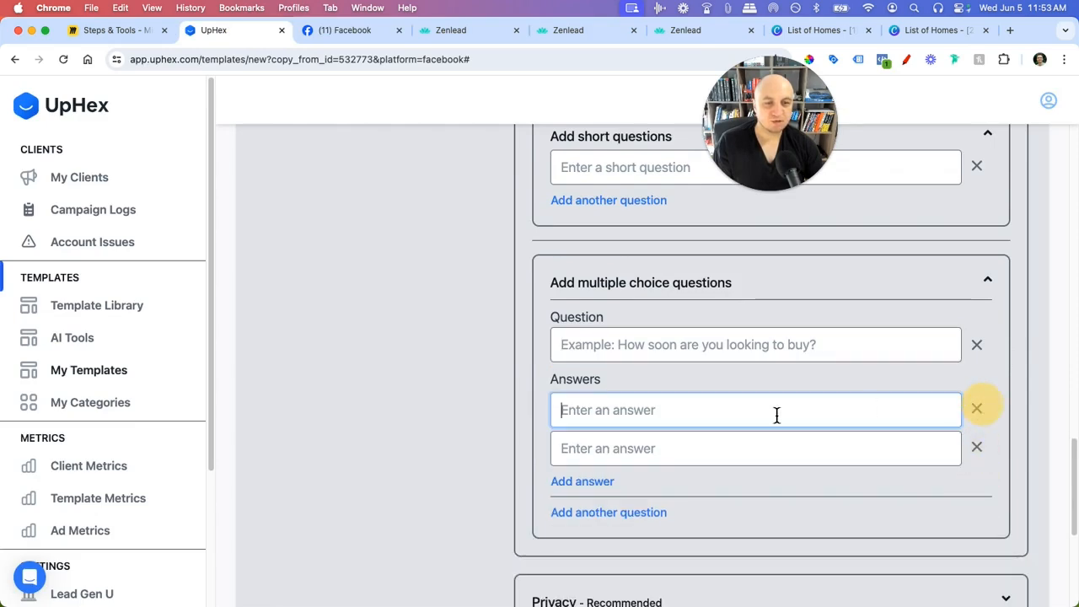
scroll(871, 409, "up", 3)
- Collapse the short questions and multiple choice questions sections
left_click(976, 278)
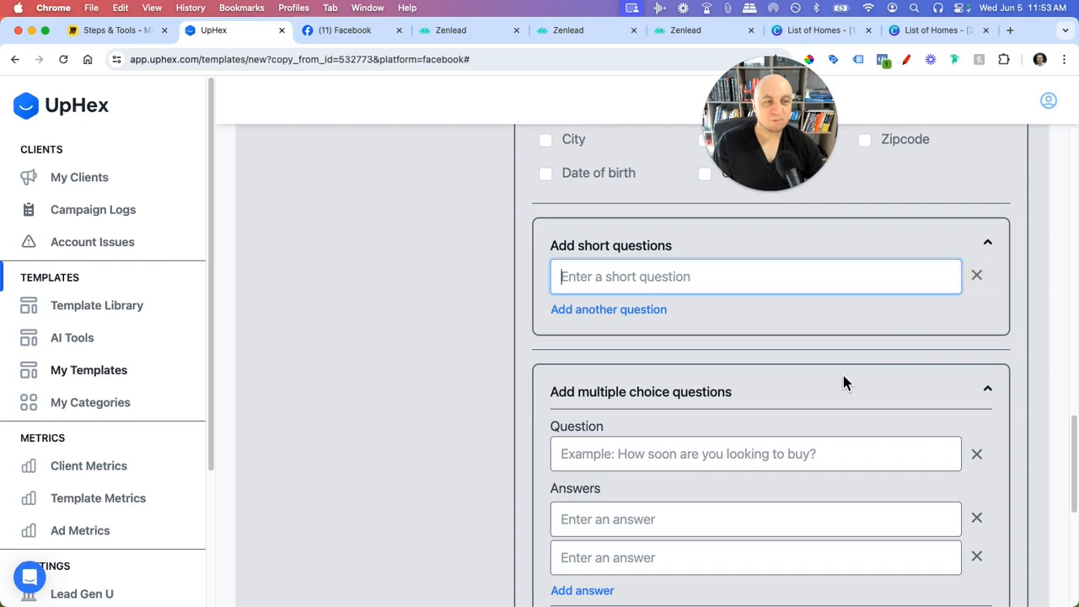
scroll(803, 382, "up", 5)
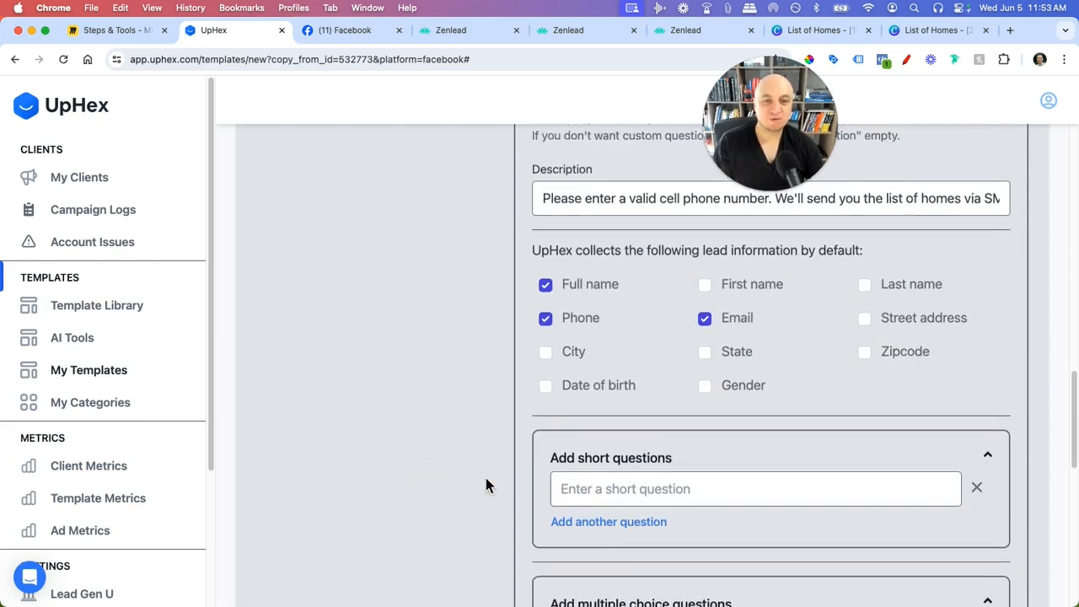
scroll(485, 486, "down", 1)
scroll(892, 346, "down", 2)
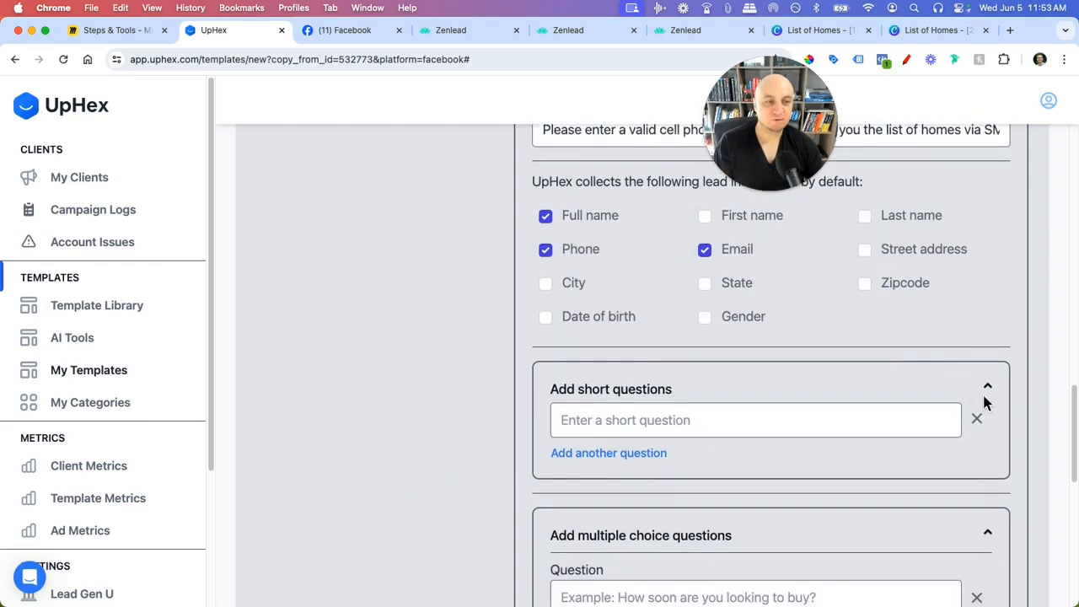
left_click(989, 390)
left_click(988, 389)
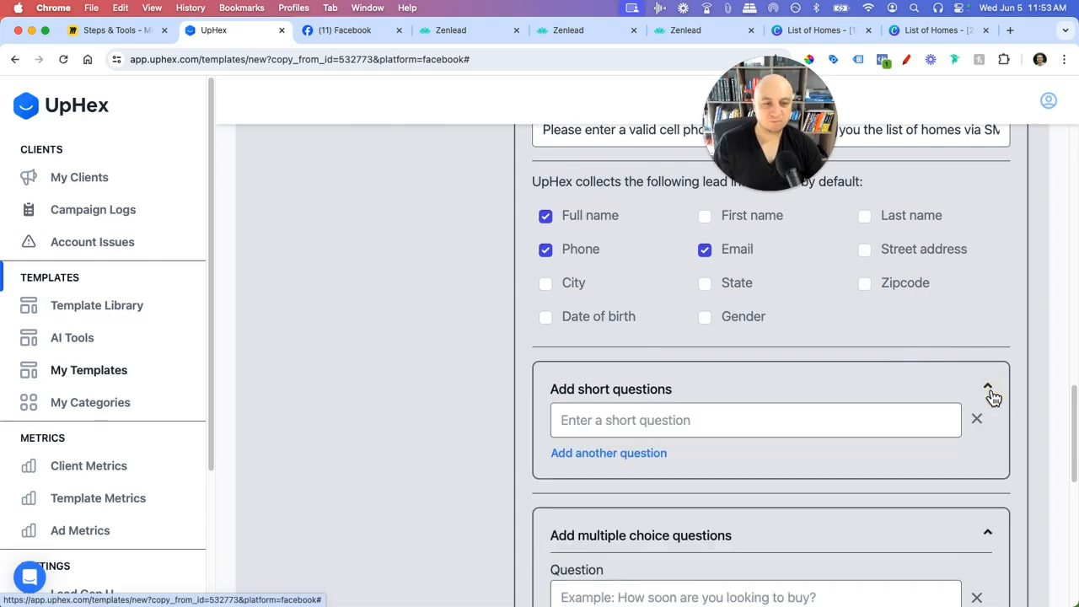
left_click(989, 392)
scroll(994, 404, "down", 2)
left_click(992, 403)
scroll(925, 412, "down", 3)
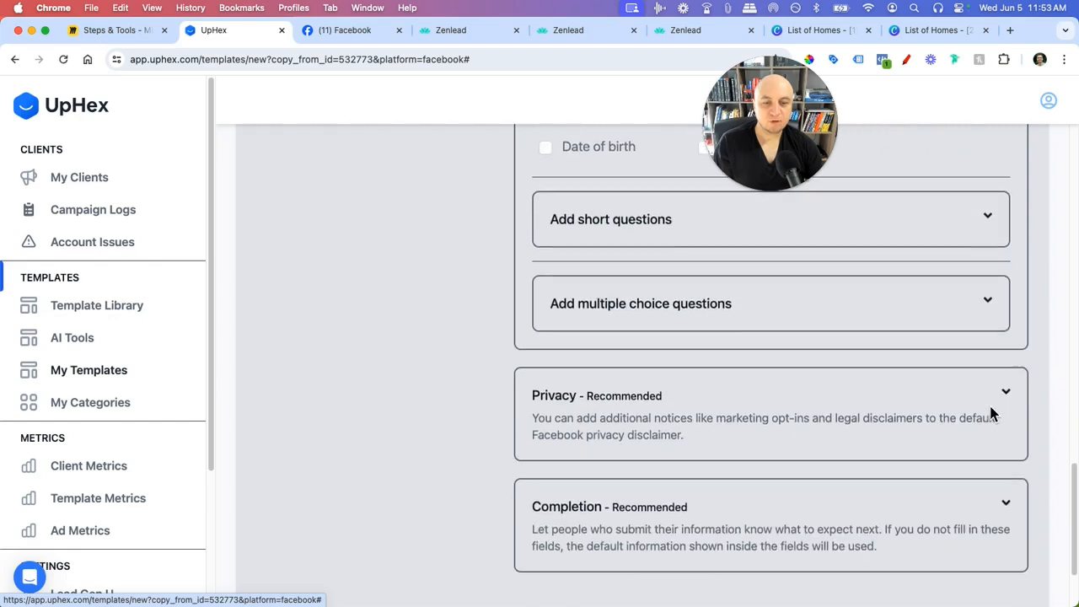
- Expand Privacy, clear the old Privacy Policy URL, and open a new browser tab
left_click(1008, 376)
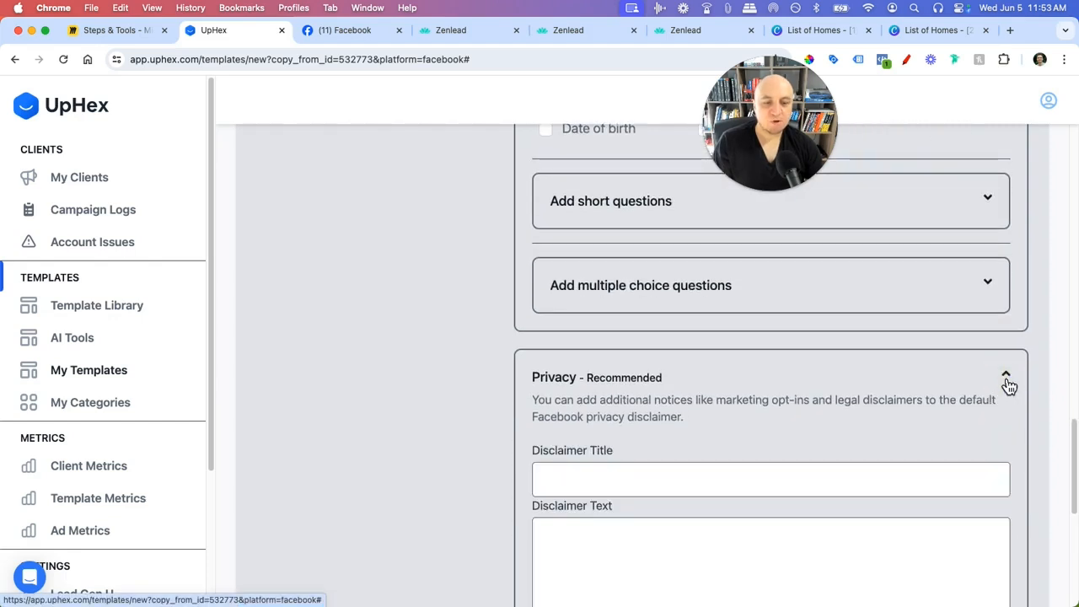
scroll(953, 396, "down", 5)
scroll(737, 366, "down", 1)
left_click_drag(855, 422, 499, 418)
key("BackSpace")
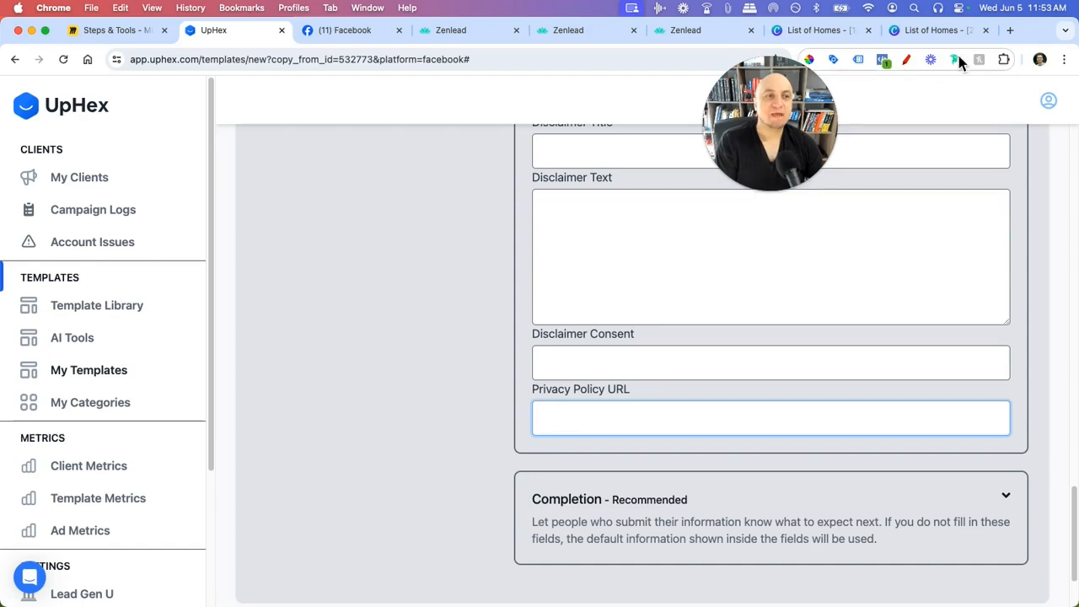
left_click(1010, 32)
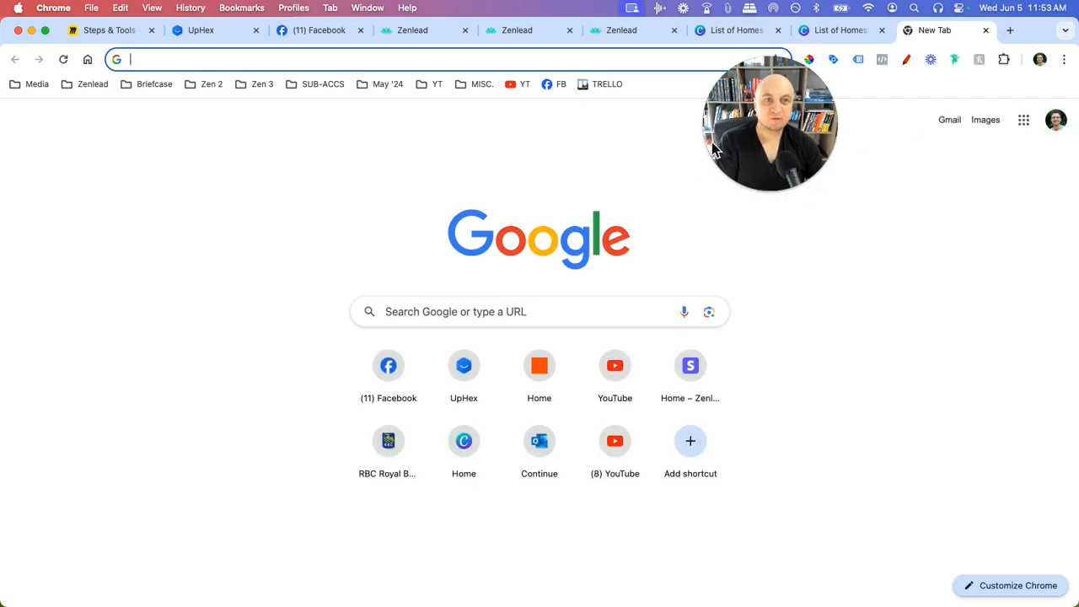
- Search 'privacy policy' and open the free privacypolicygenerator.info site
left_click_drag(761, 155, 826, 188)
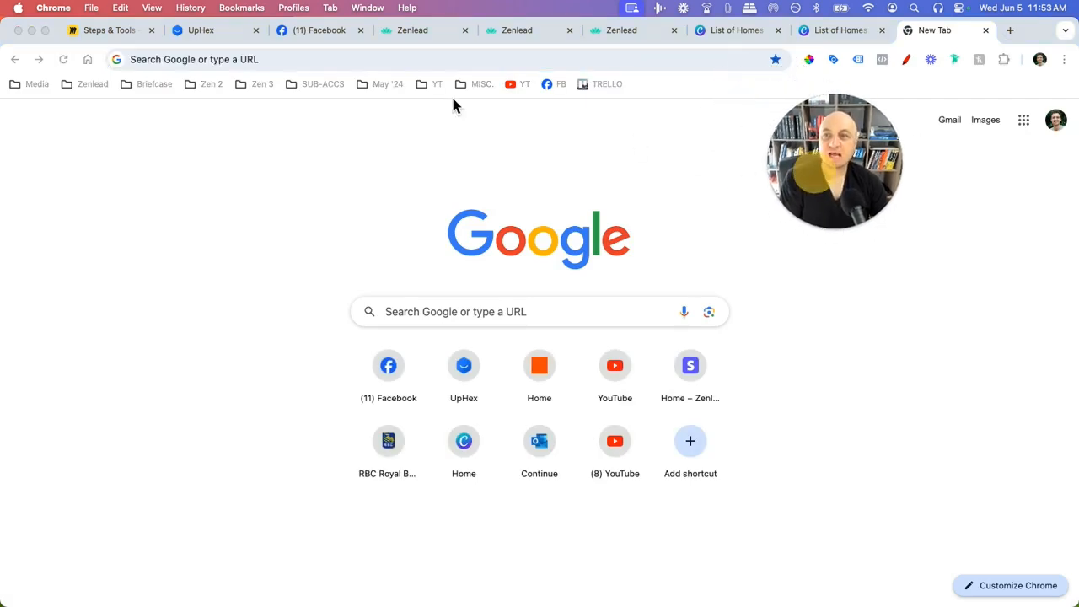
left_click(308, 60)
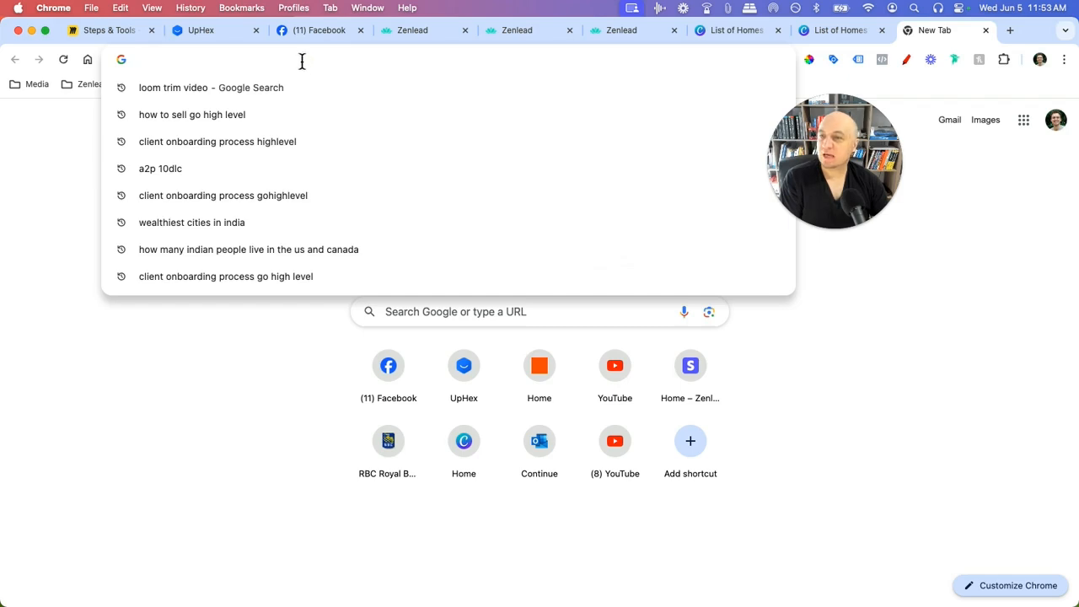
type("privacy policy")
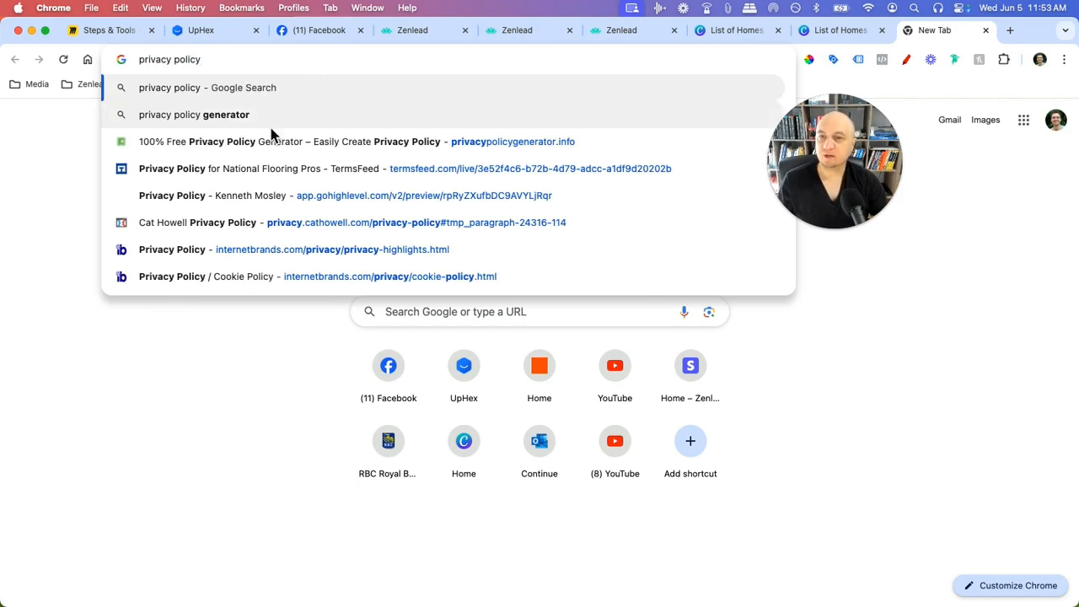
left_click(430, 142)
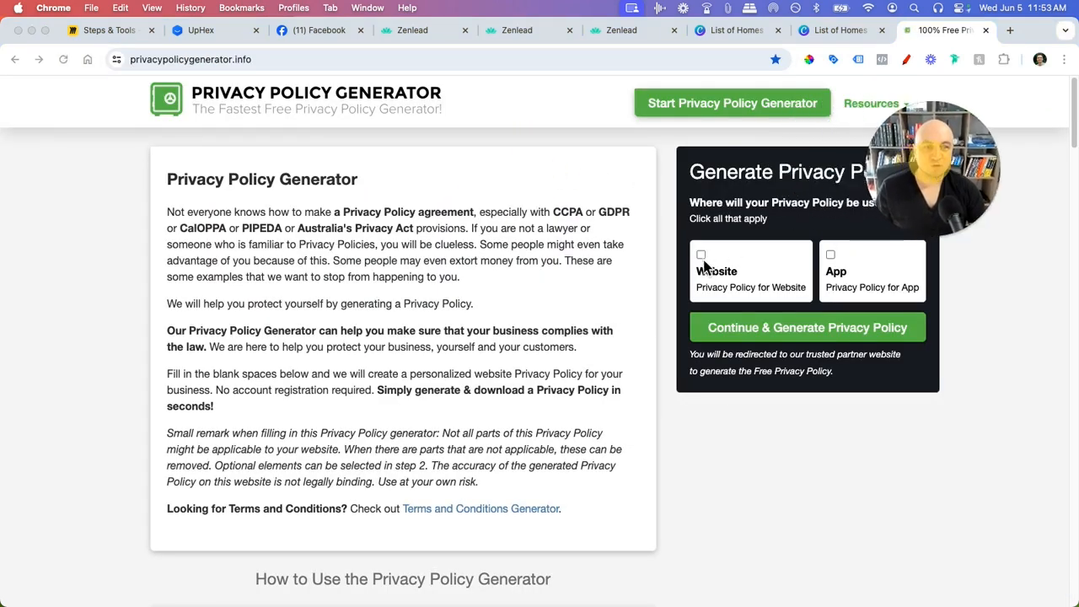
- Tick Website and generate a free policy, then return to UpHex's Privacy Policy URL field
left_click(721, 270)
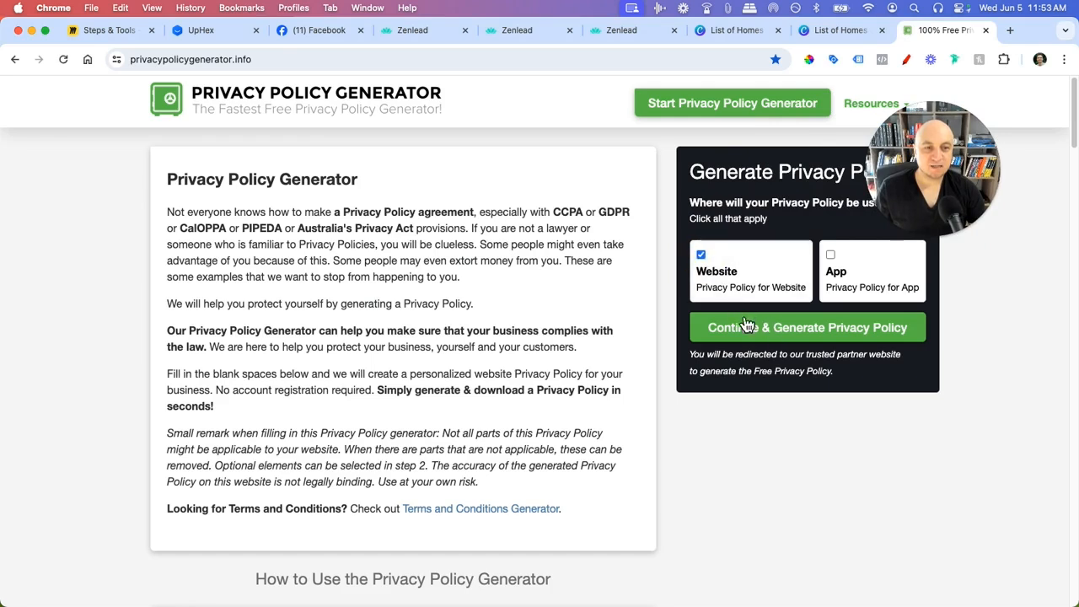
left_click(745, 327)
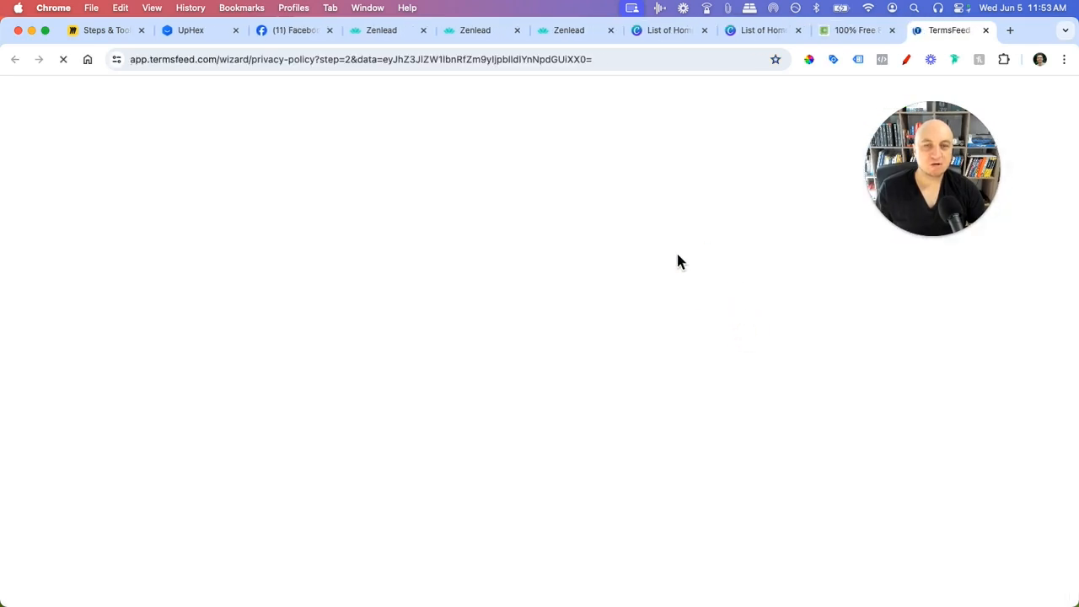
scroll(296, 316, "down", 3)
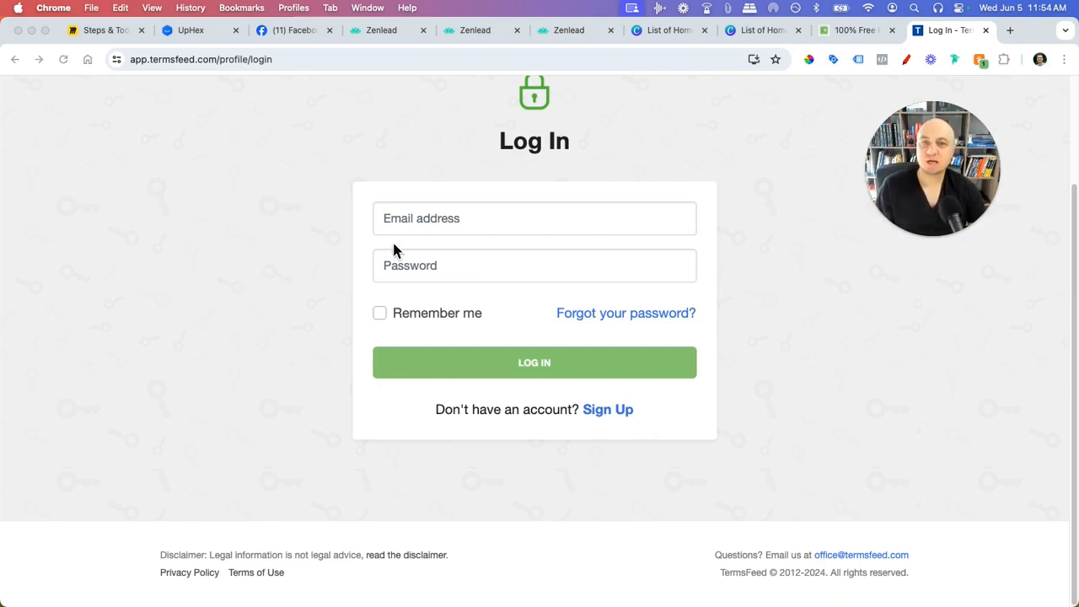
scroll(493, 303, "up", 1)
left_click(844, 31)
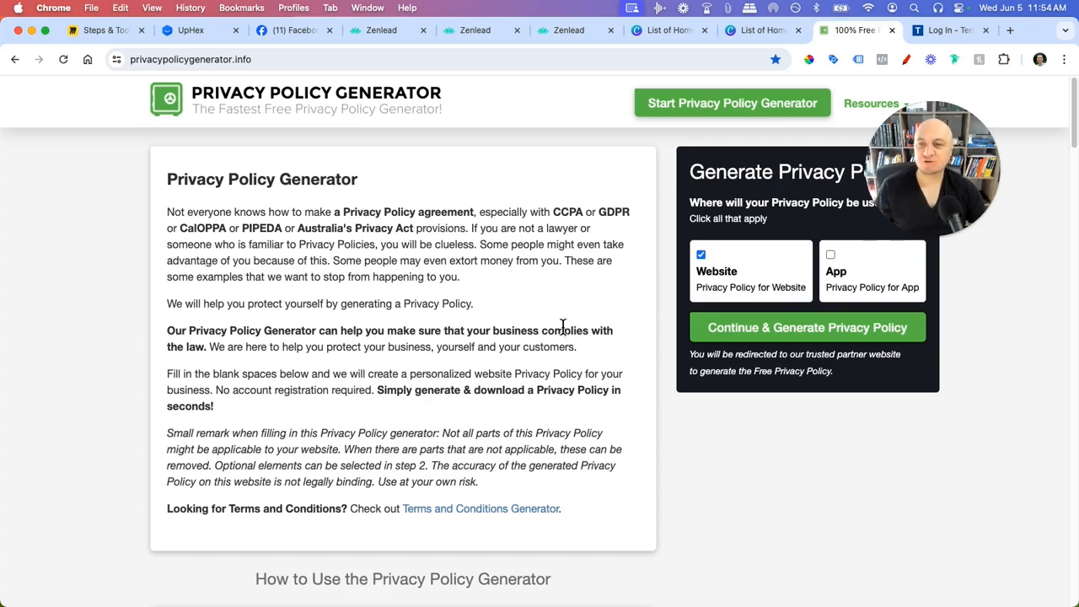
left_click(593, 414)
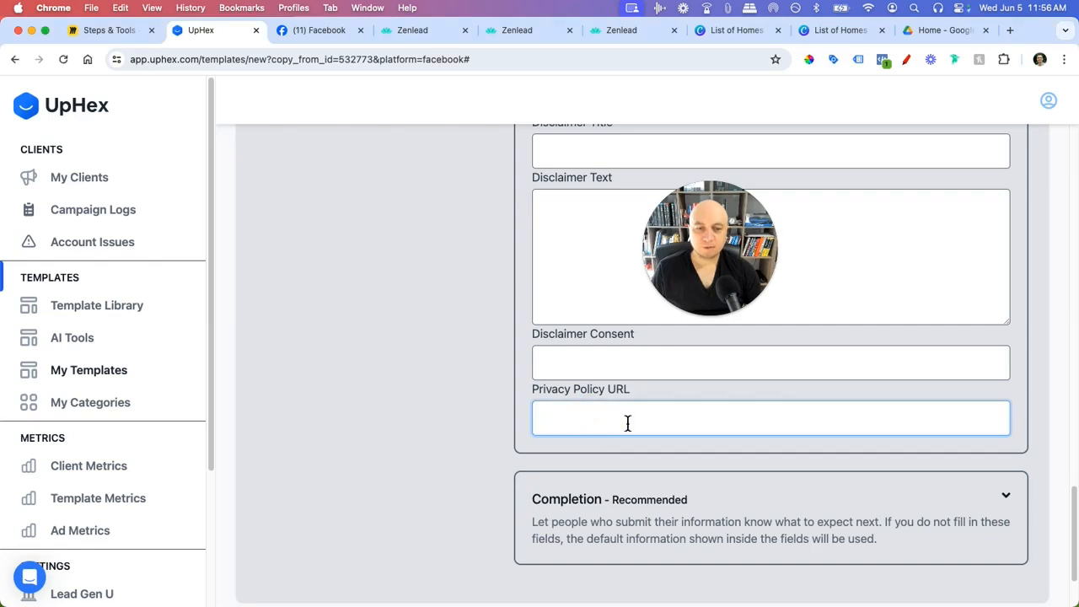
- Paste the agent's privacy-policy link into Privacy Policy URL and expand the Completion settings
left_click(382, 434)
scroll(391, 467, "down", 3)
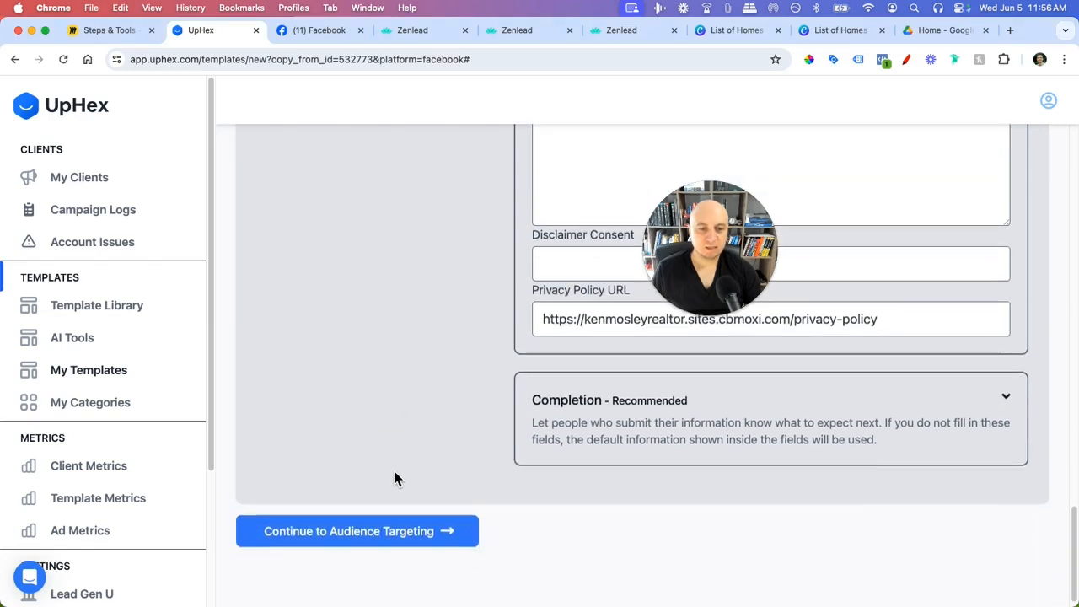
left_click(1006, 384)
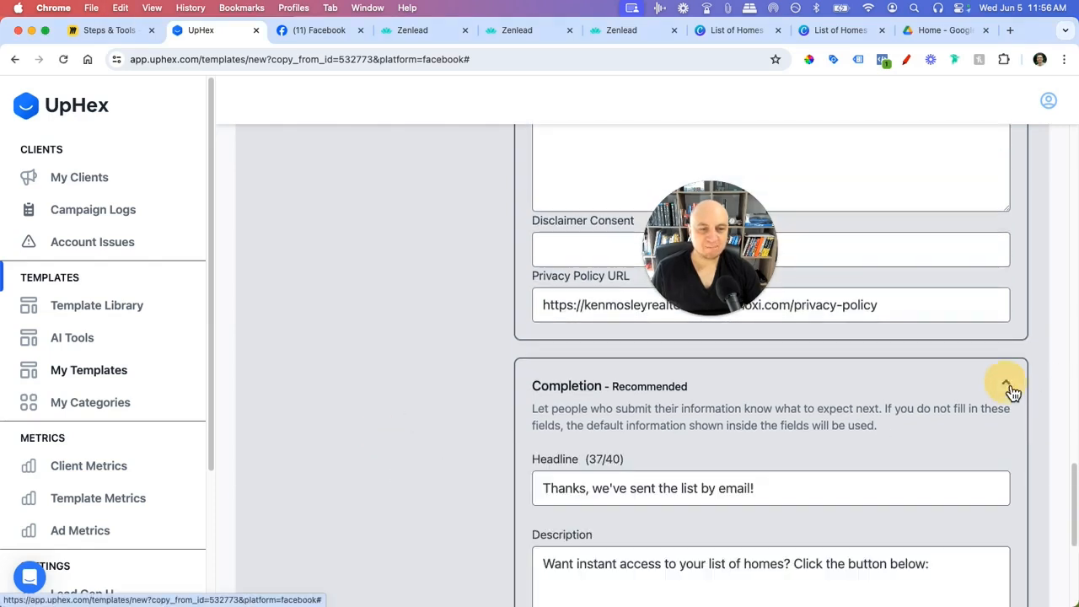
scroll(408, 413, "down", 3)
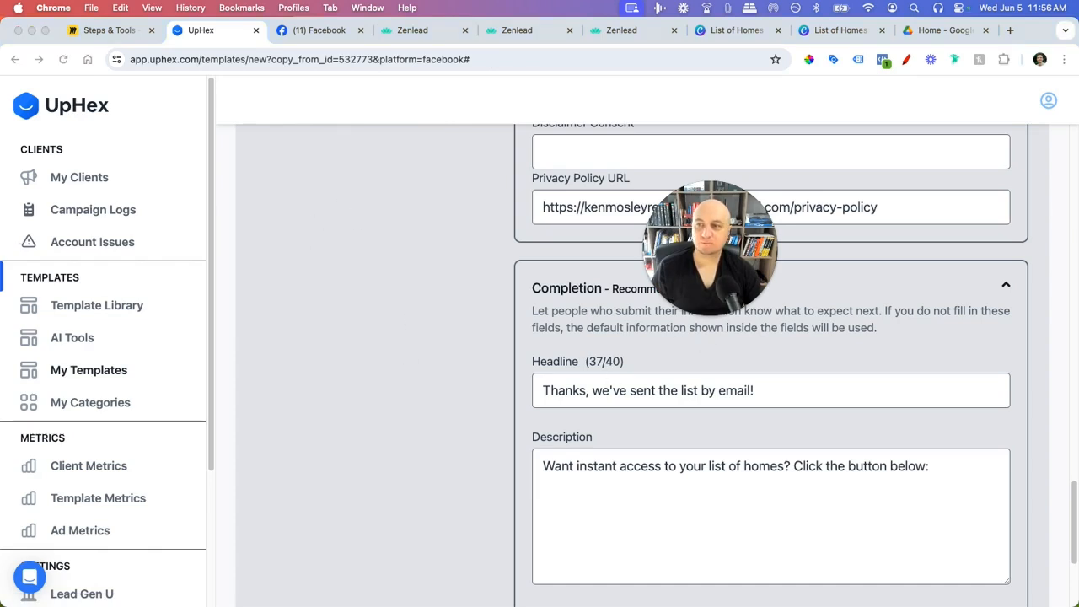
- Submit a test lead through the ad's lead form on Facebook to reach its thank-you screen
left_click(324, 34)
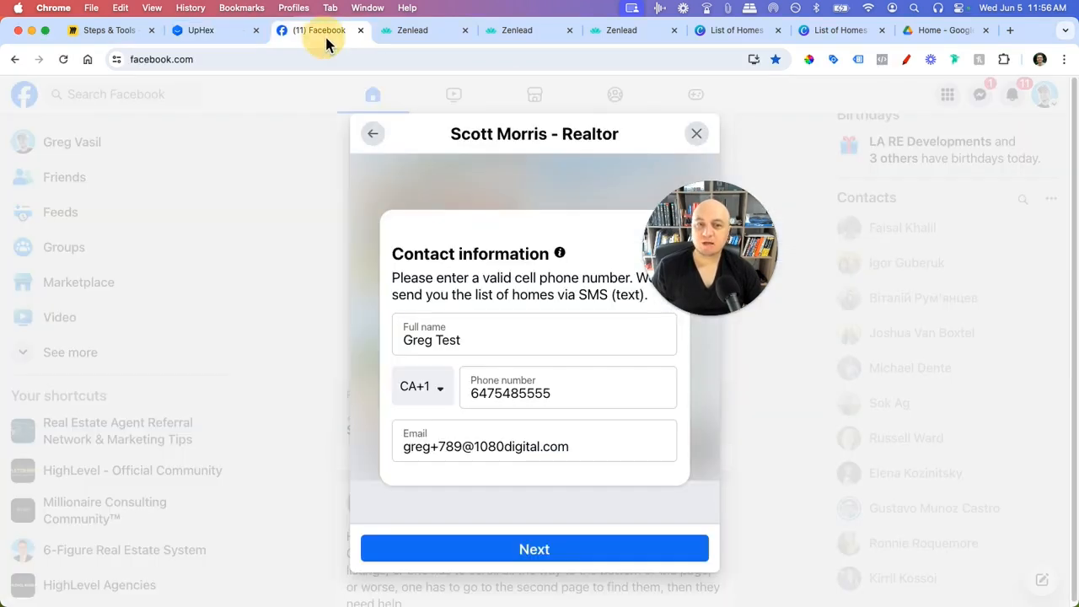
left_click(698, 133)
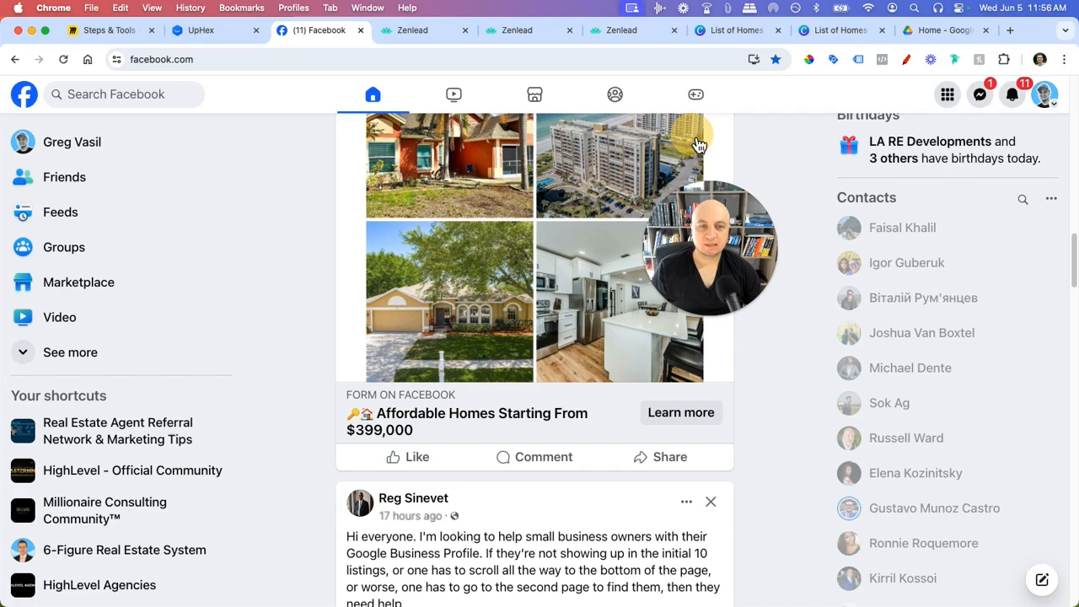
left_click(684, 413)
left_click(548, 549)
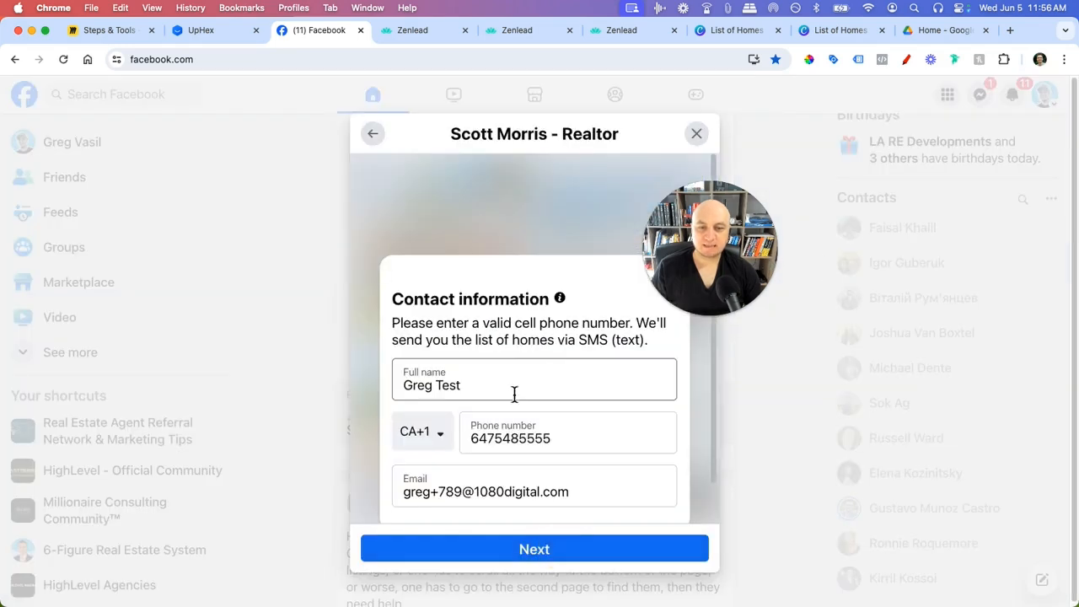
scroll(545, 465, "down", 1)
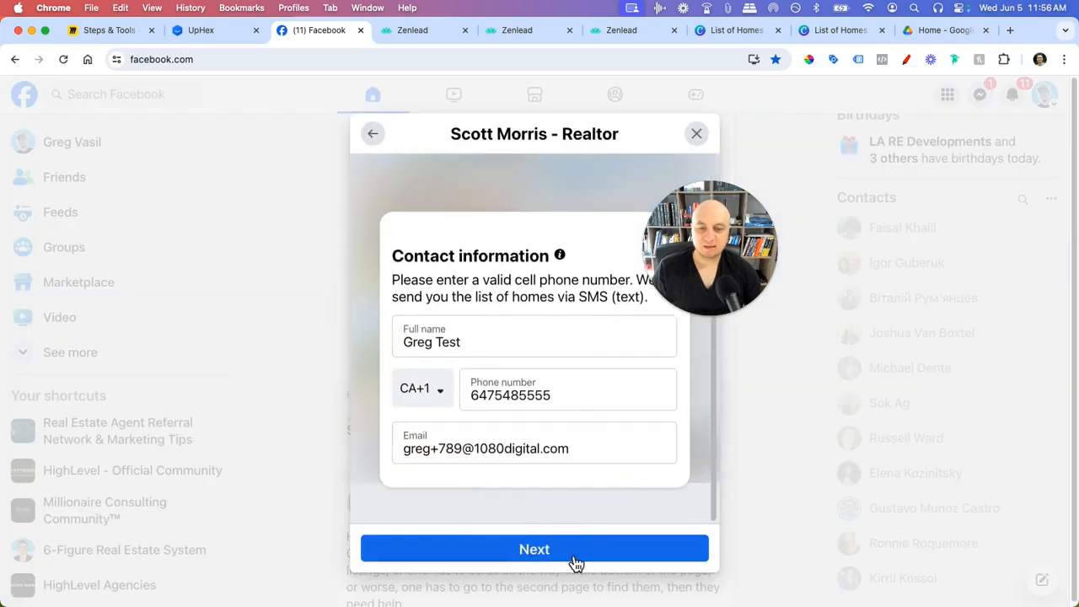
left_click(570, 562)
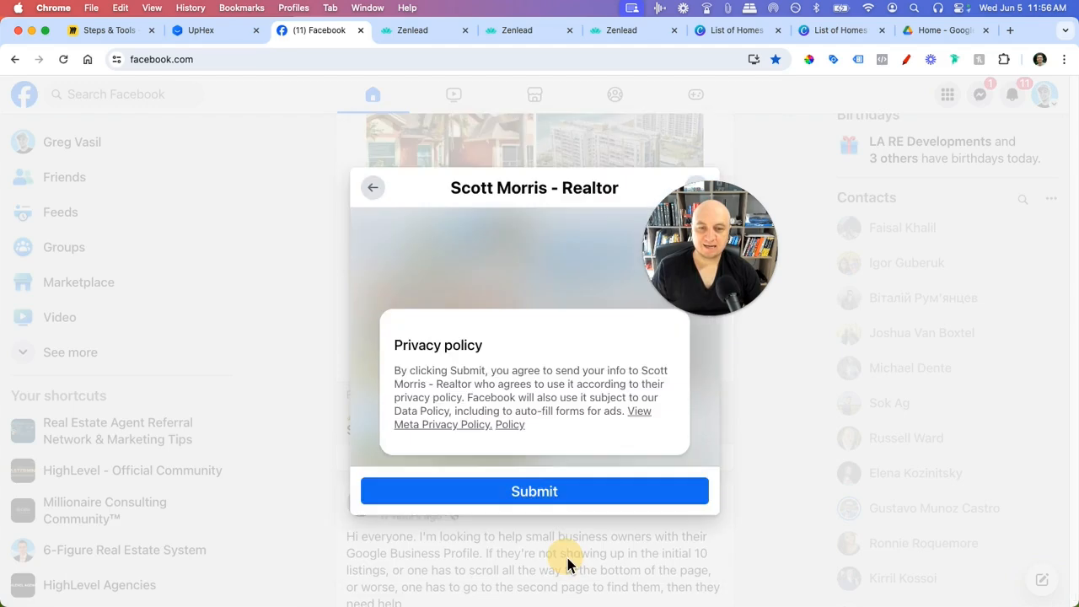
left_click(548, 497)
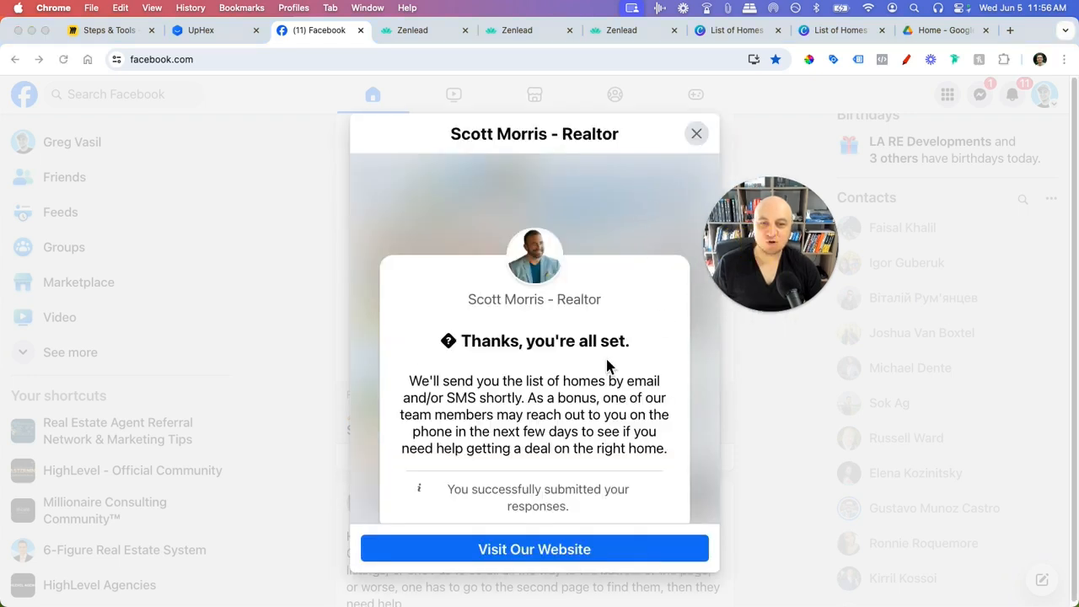
scroll(559, 359, "down", 1)
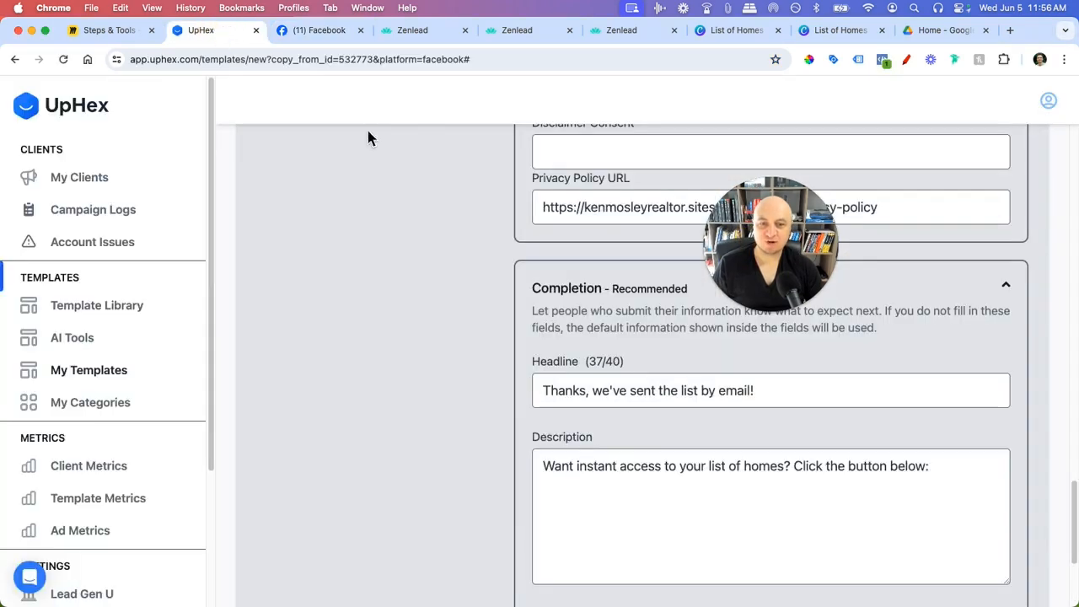
left_click(325, 32)
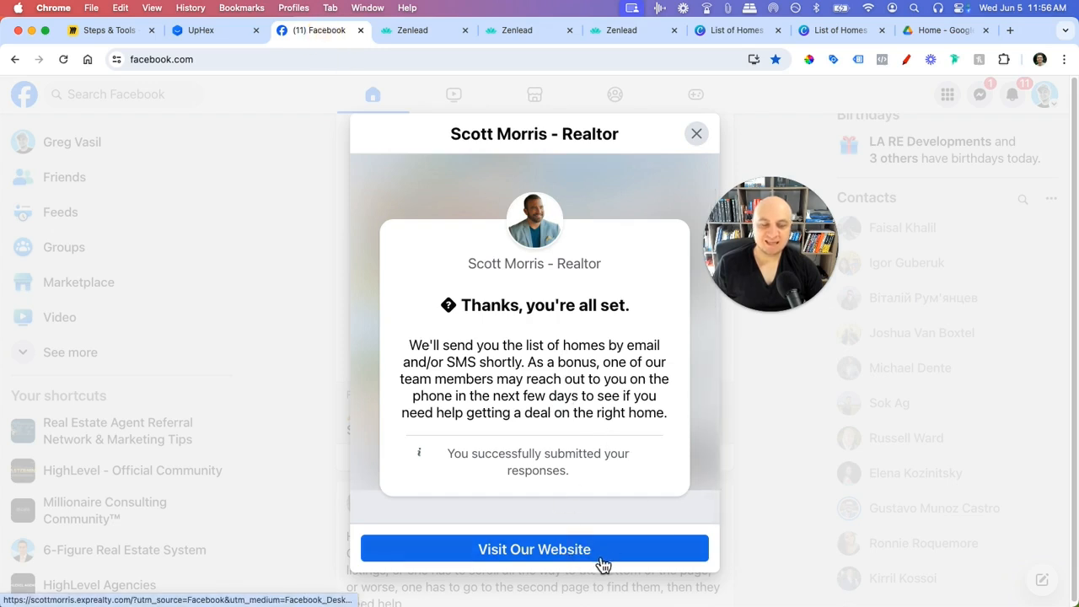
- Copy the thank-you paragraph from the submitted form to match the template's Completion settings
left_click(622, 34)
left_click(530, 32)
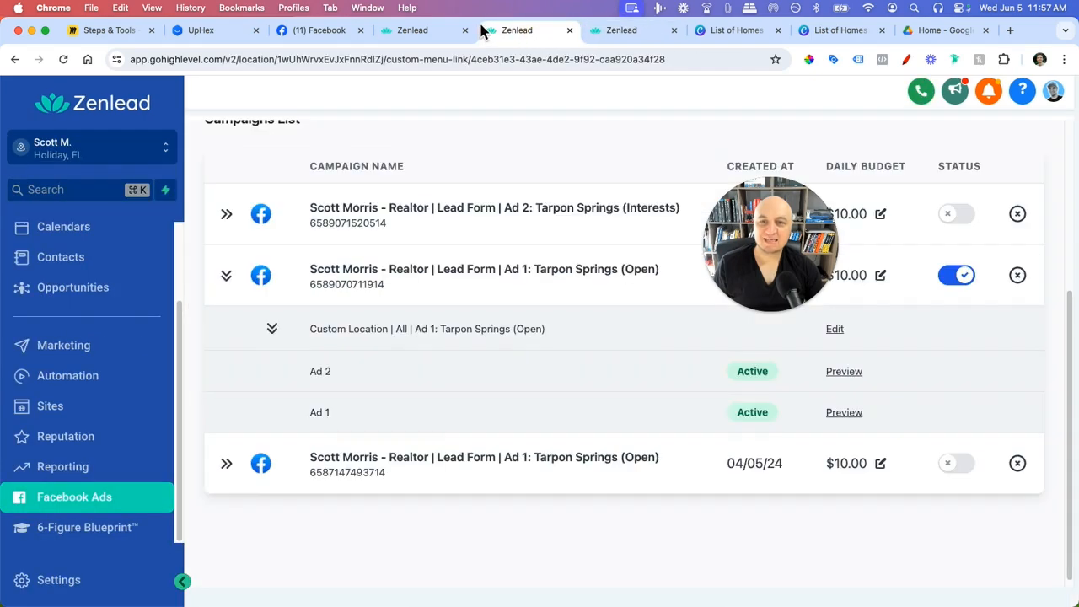
left_click(426, 34)
left_click(334, 32)
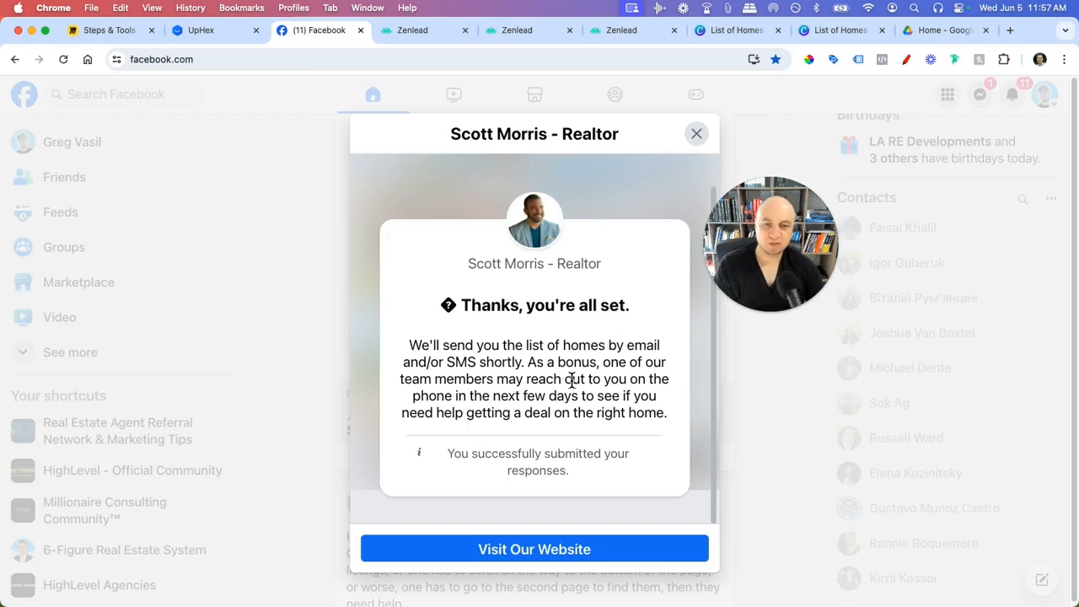
left_click(202, 31)
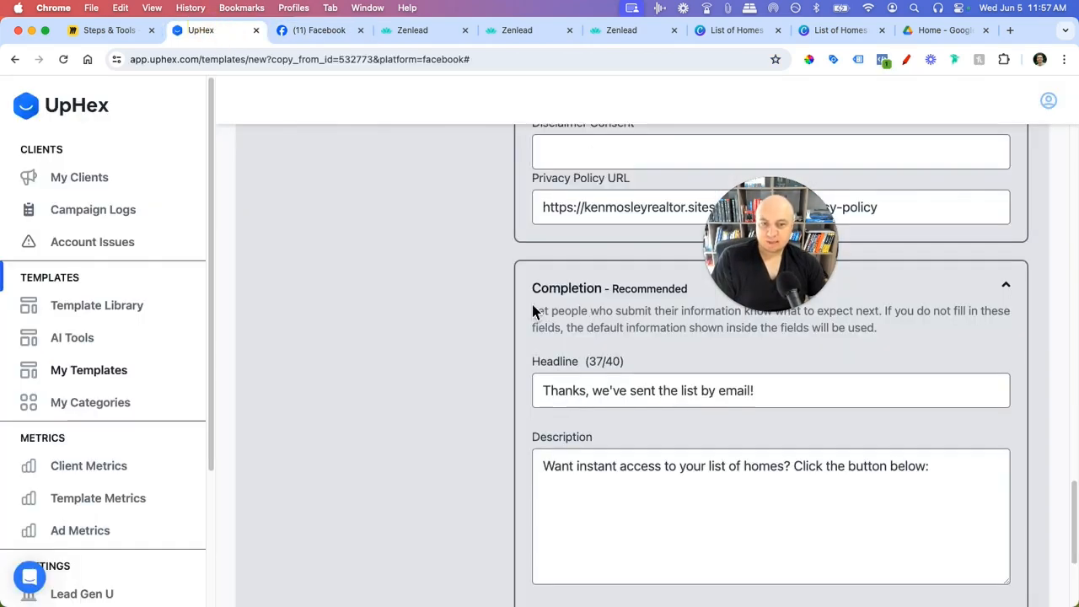
left_click(320, 31)
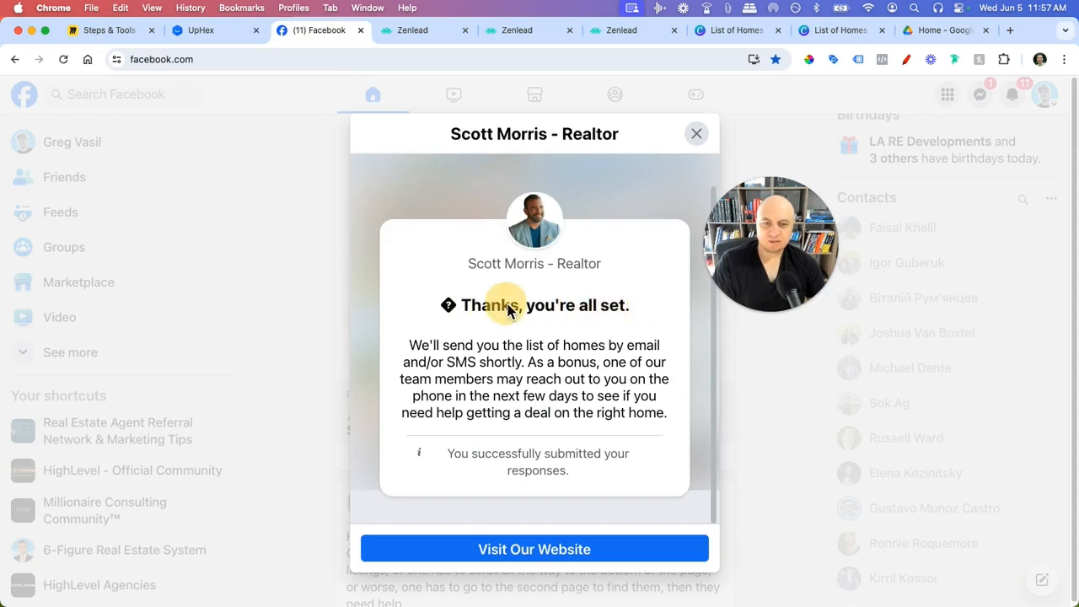
left_click_drag(411, 348, 670, 422)
key("super+c")
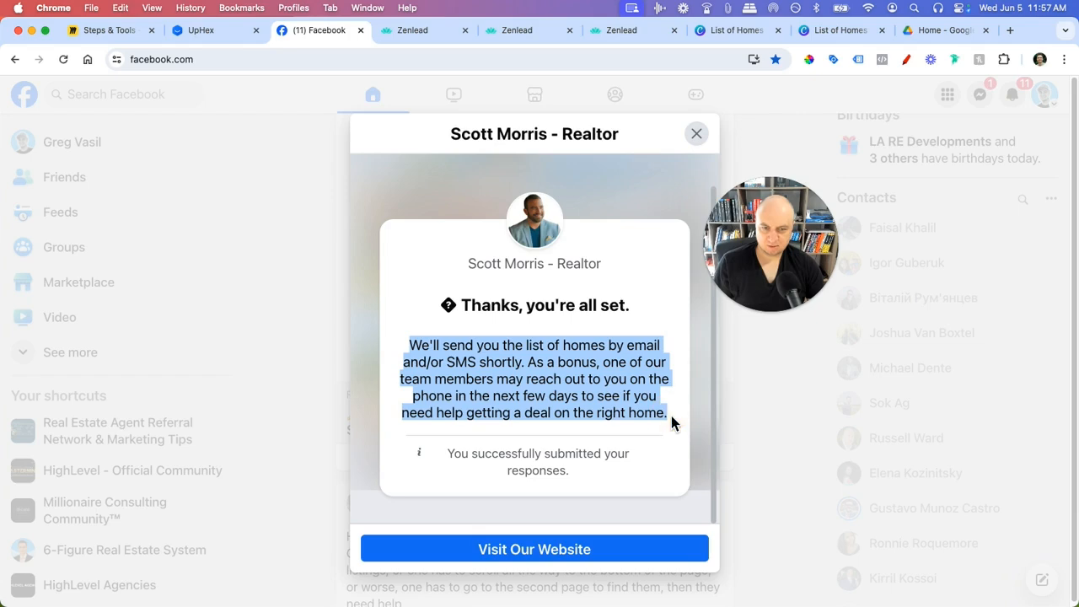
left_click(214, 32)
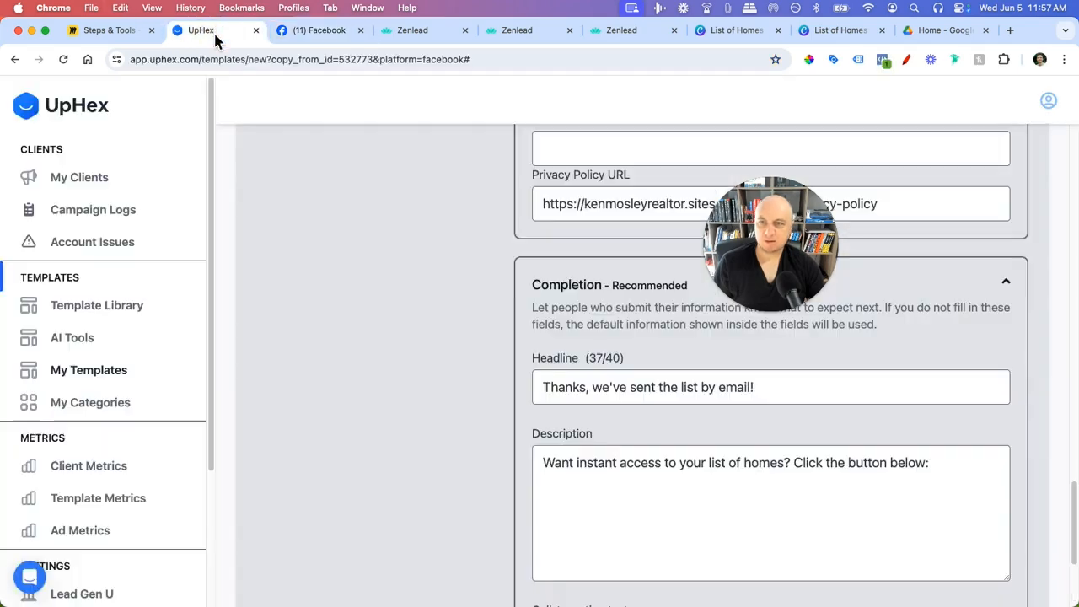
- Replace the Completion description with the copied thank-you paragraph
triple_click(654, 464)
key("super+v")
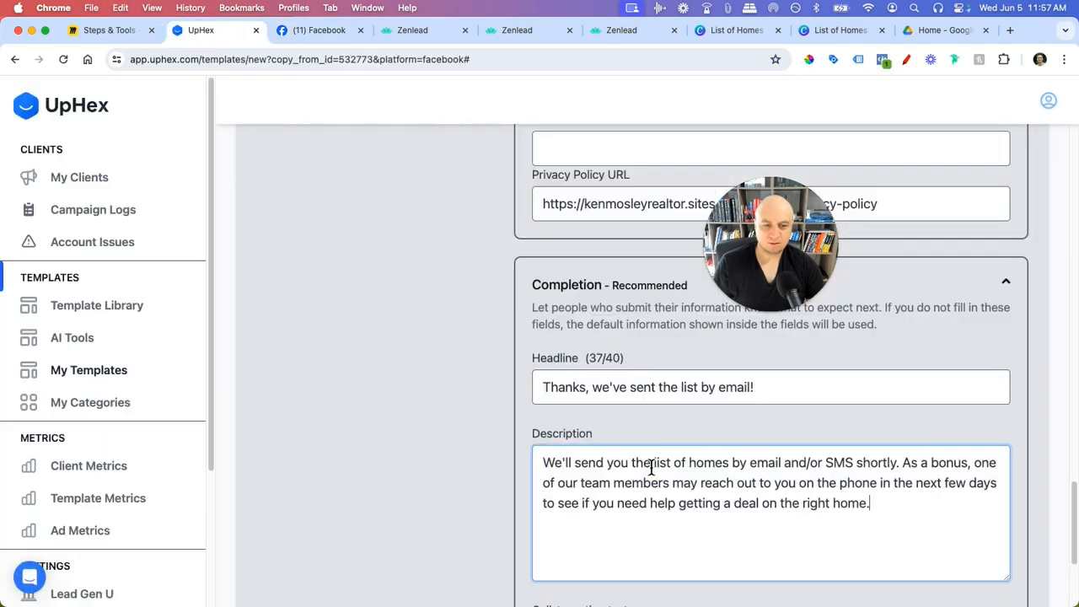
left_click(297, 36)
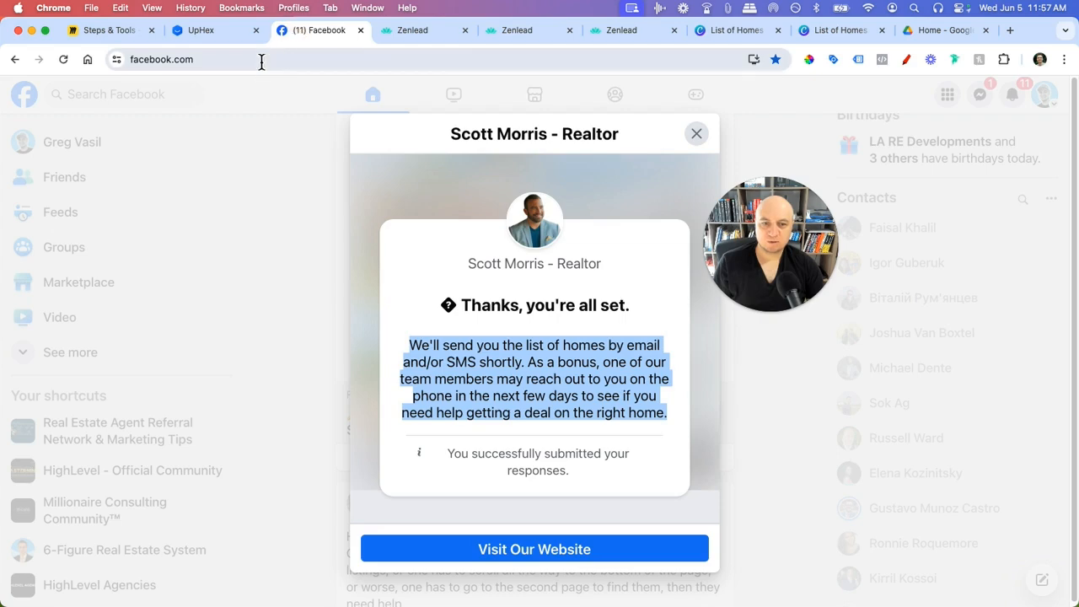
left_click(205, 30)
- Change the completion headline to 'Thanks, you're all set.' and compare with the Facebook preview
left_click_drag(774, 397, 603, 386)
type("you're")
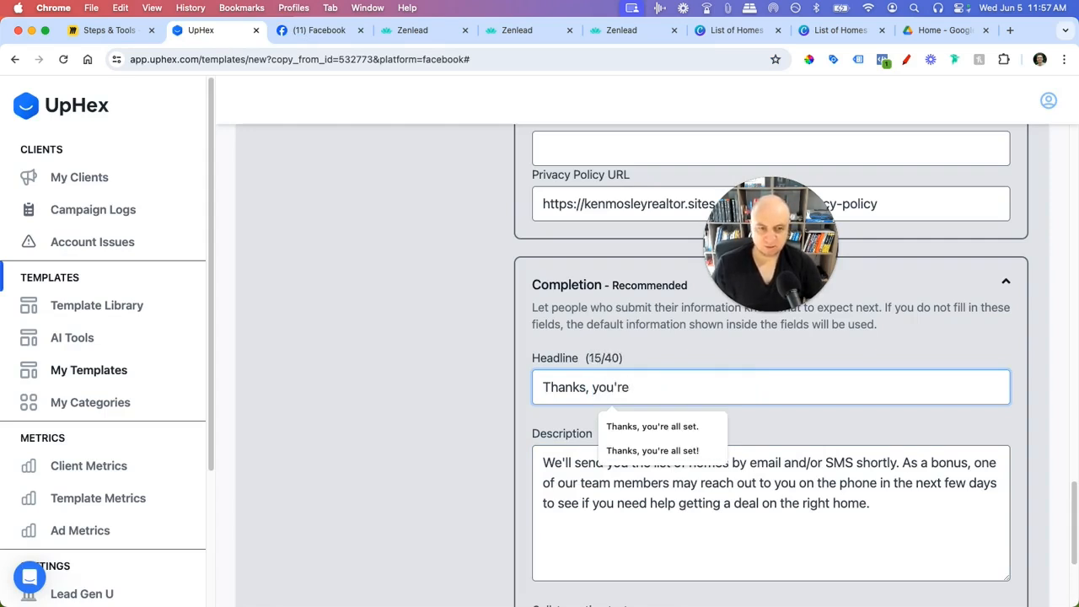
left_click(615, 426)
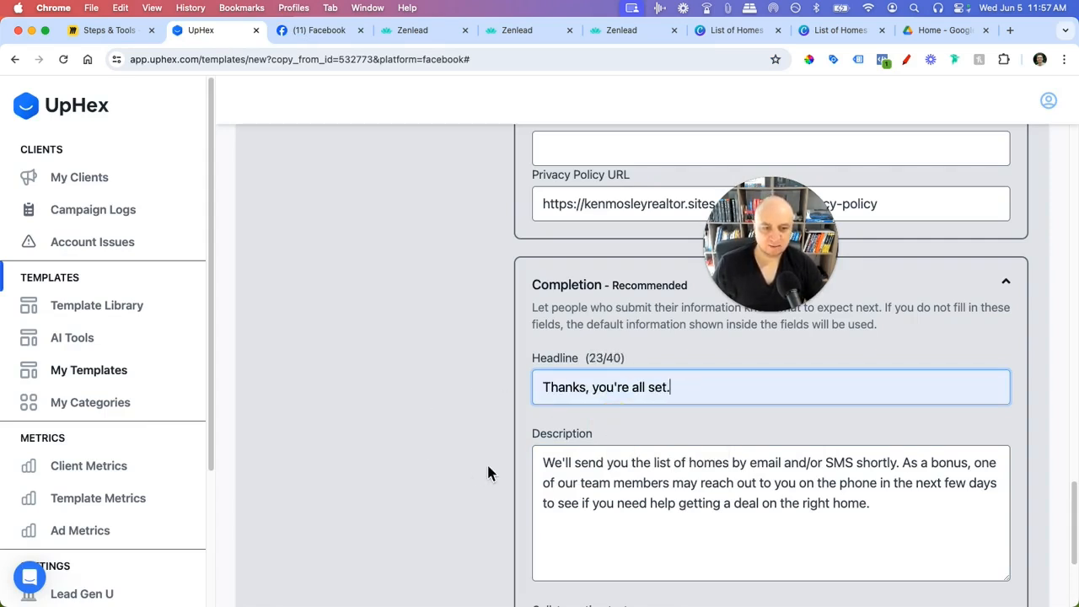
scroll(742, 480, "down", 1)
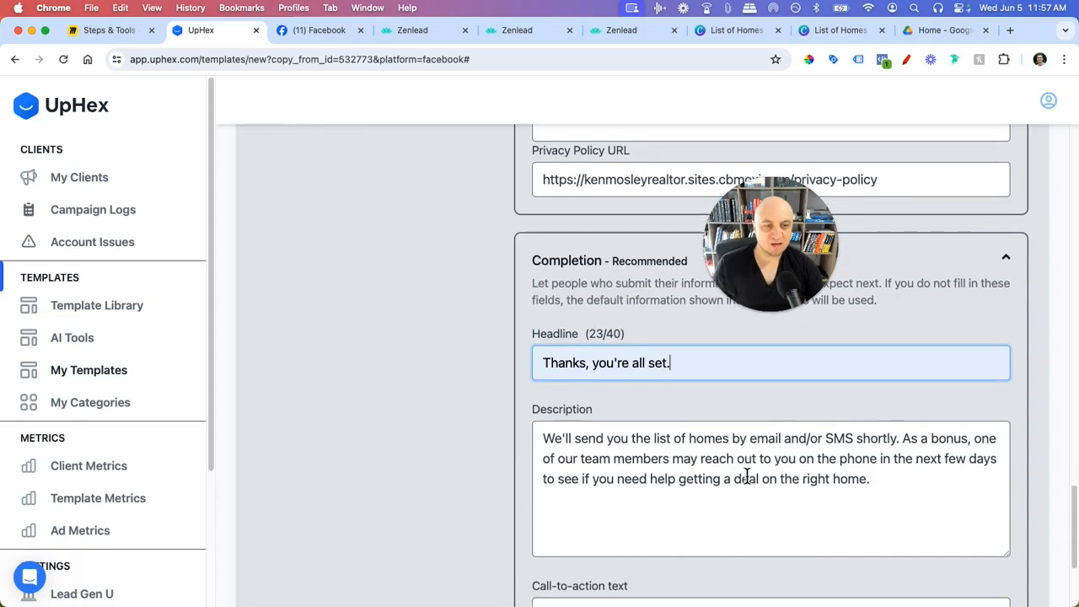
left_click(331, 34)
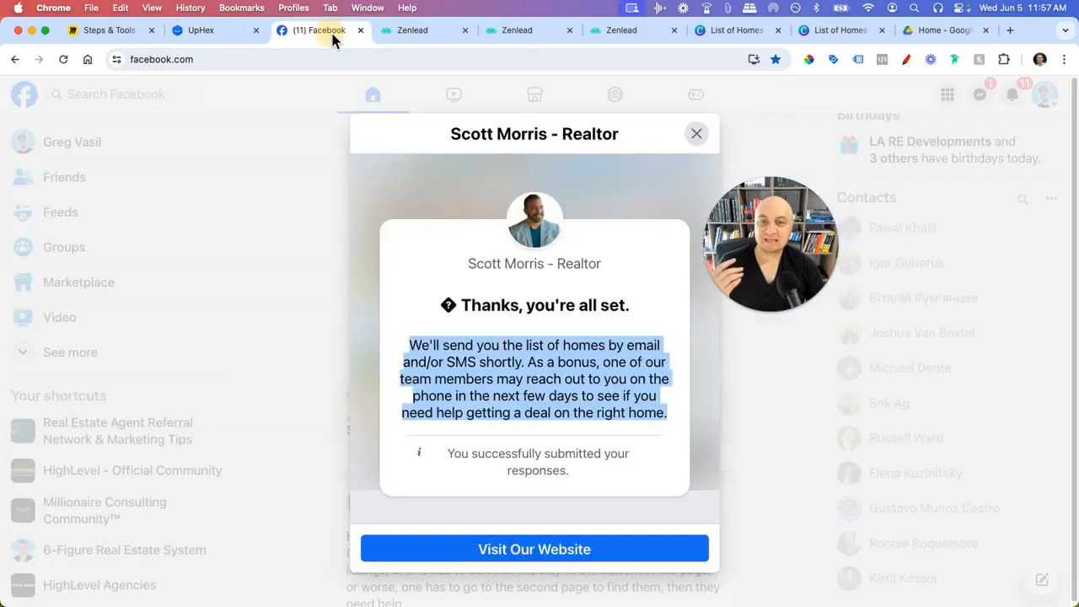
left_click(700, 136)
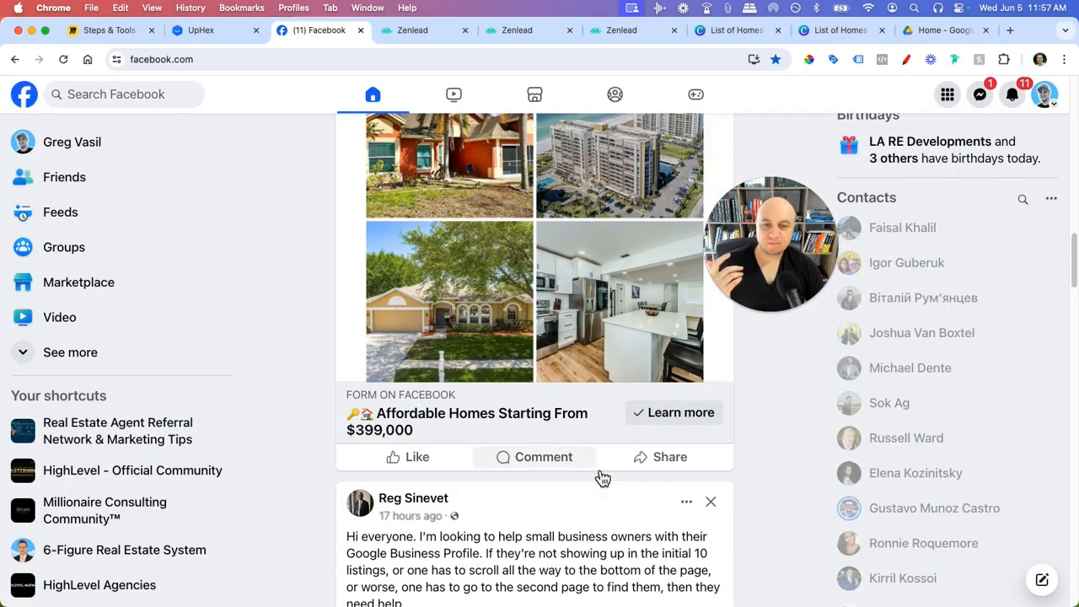
scroll(598, 473, "up", 5)
scroll(471, 369, "down", 3)
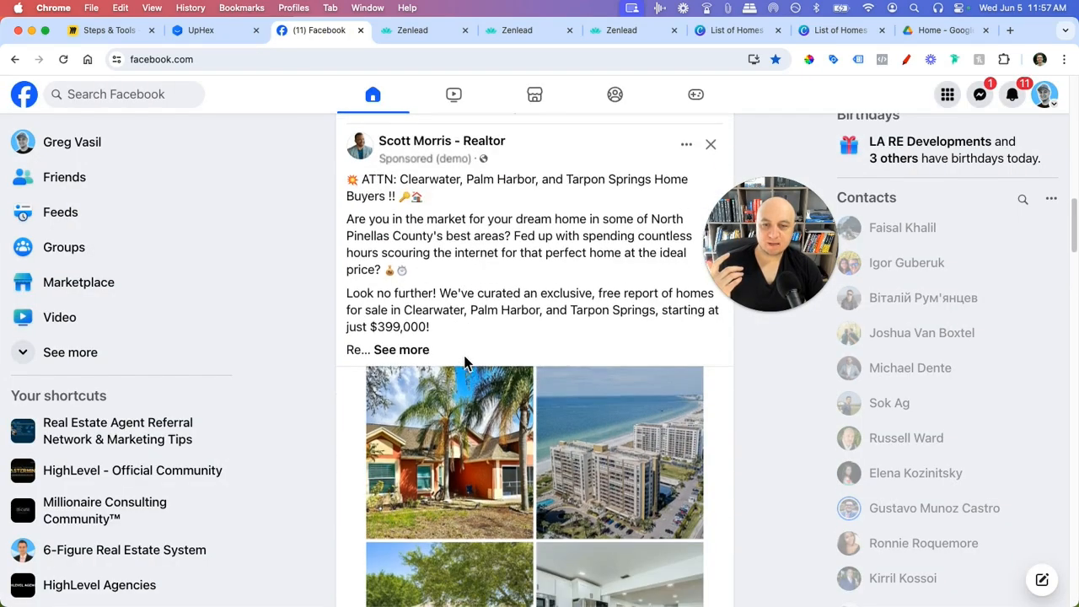
left_click(200, 30)
- Review the completion description and the rest of the completion fields, including 'List of Homes Access'
left_click(609, 478)
scroll(843, 500, "down", 1)
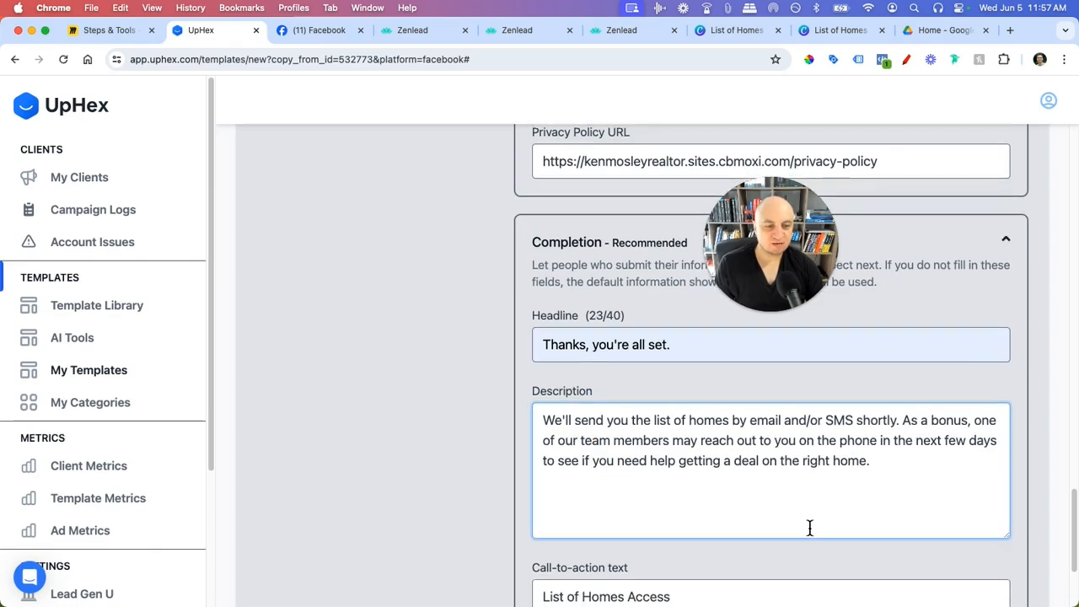
scroll(731, 506, "down", 1)
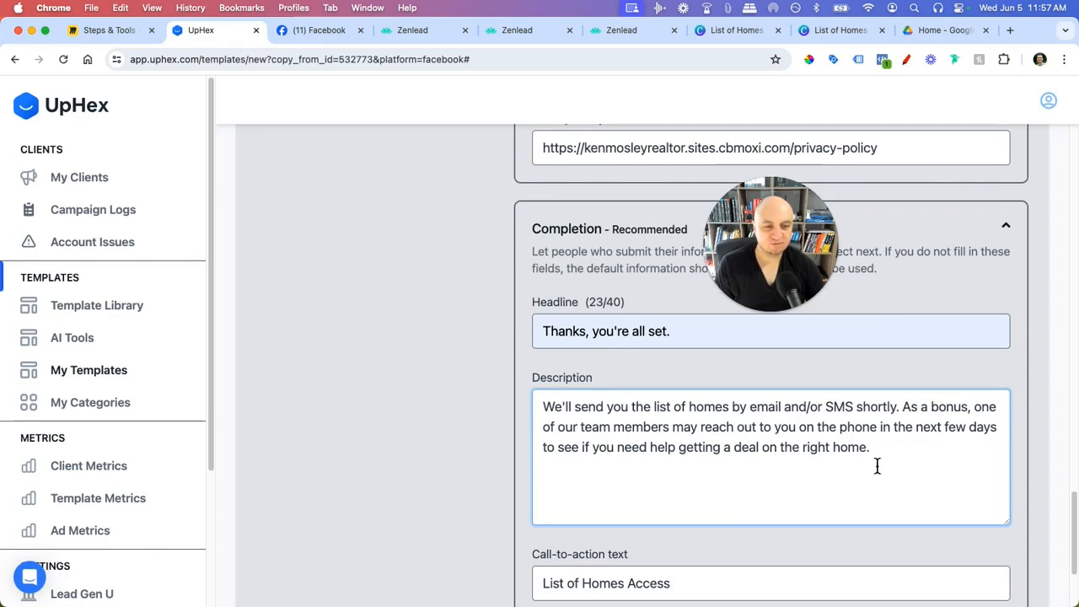
scroll(829, 499, "down", 1)
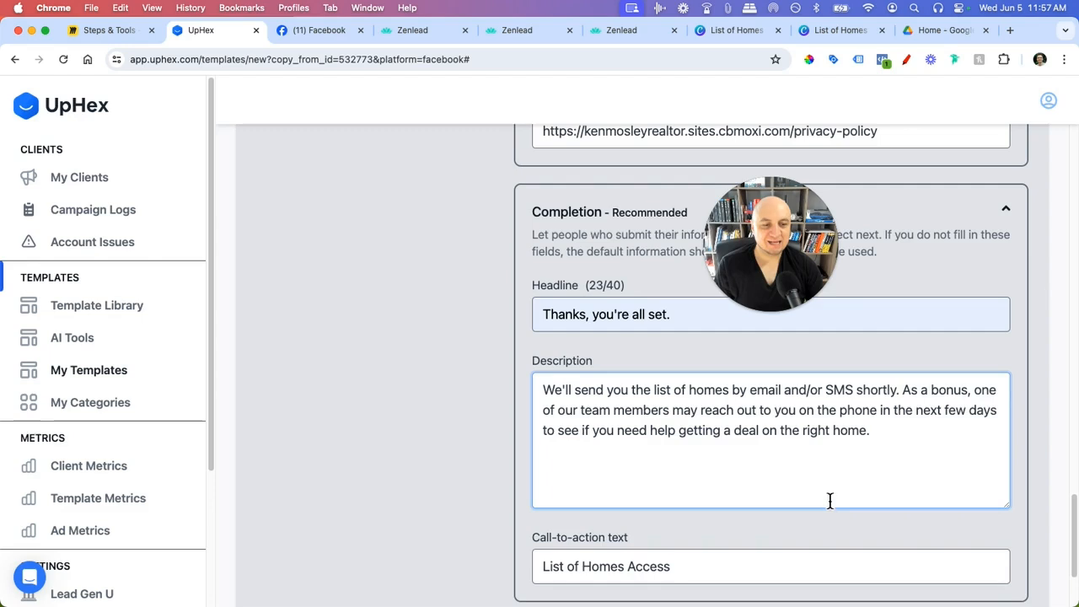
scroll(831, 497, "down", 1)
scroll(835, 451, "down", 1)
left_click(923, 411)
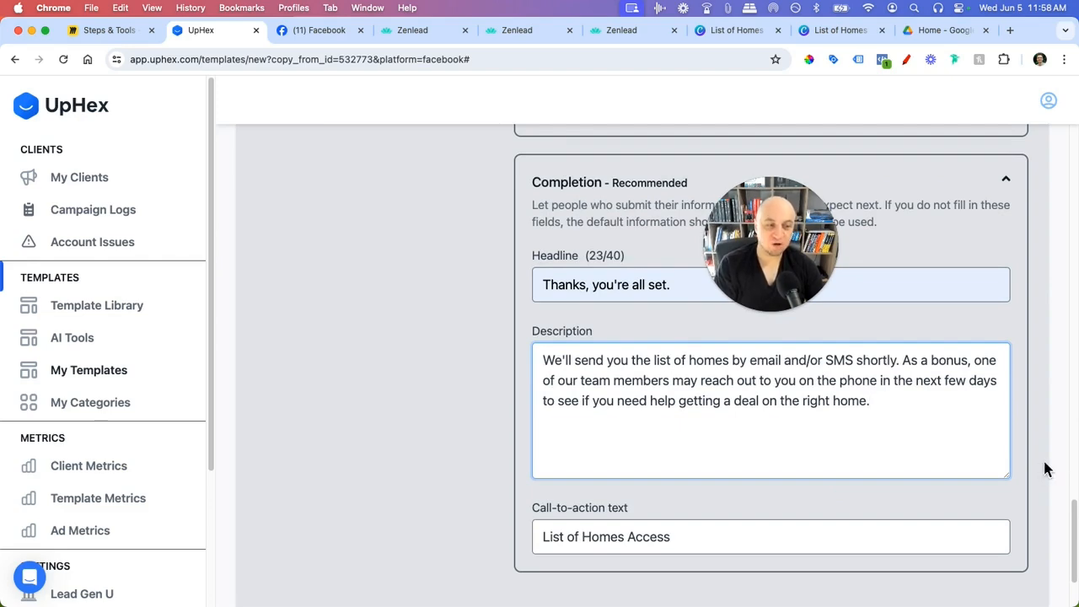
scroll(1045, 470, "down", 3)
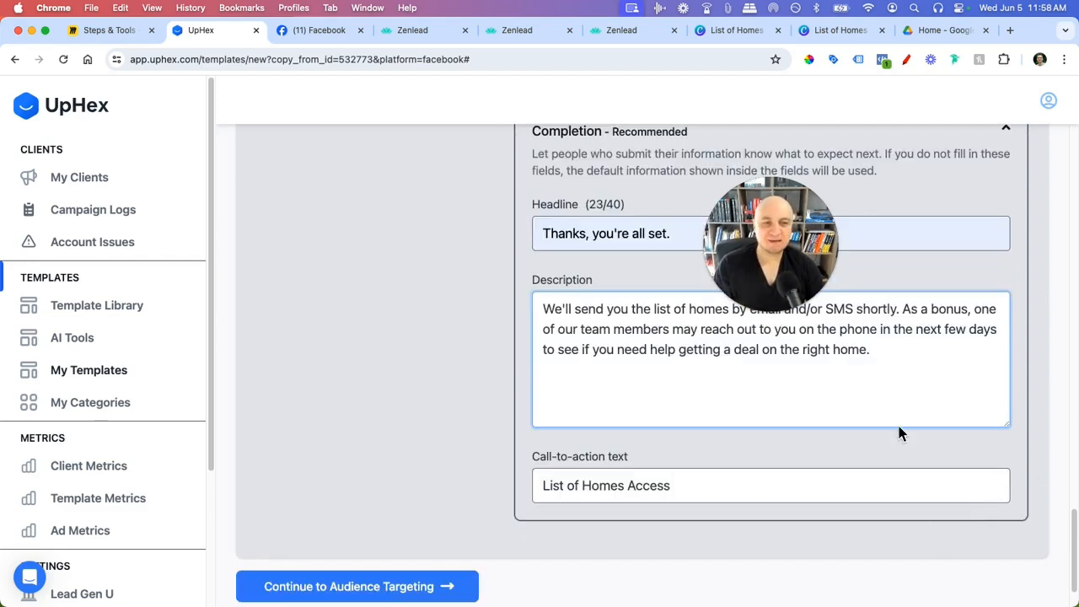
left_click_drag(775, 277, 422, 258)
scroll(681, 453, "up", 1)
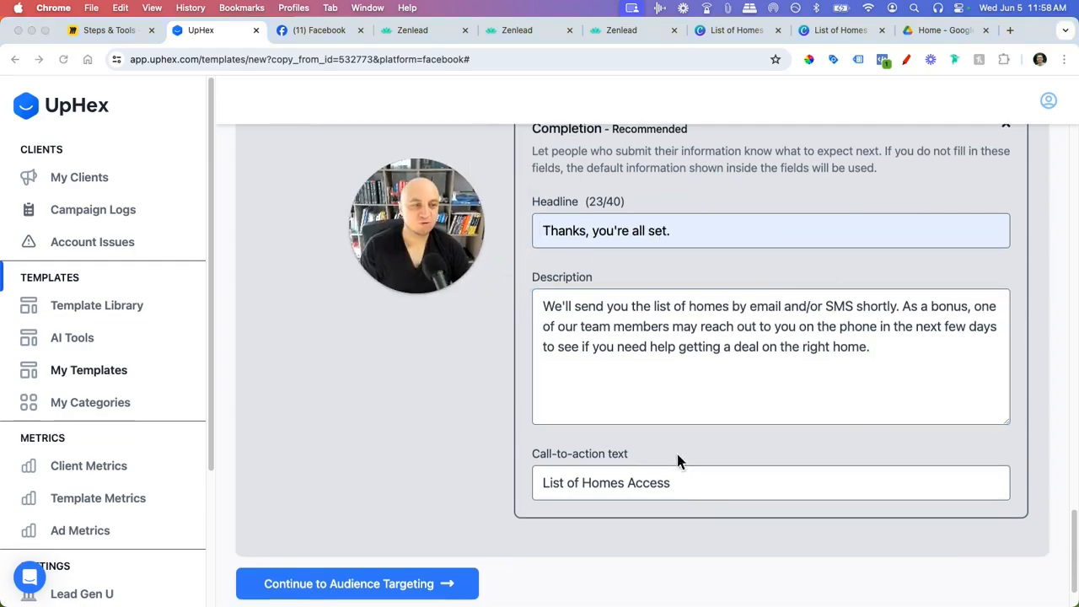
scroll(694, 501, "up", 15)
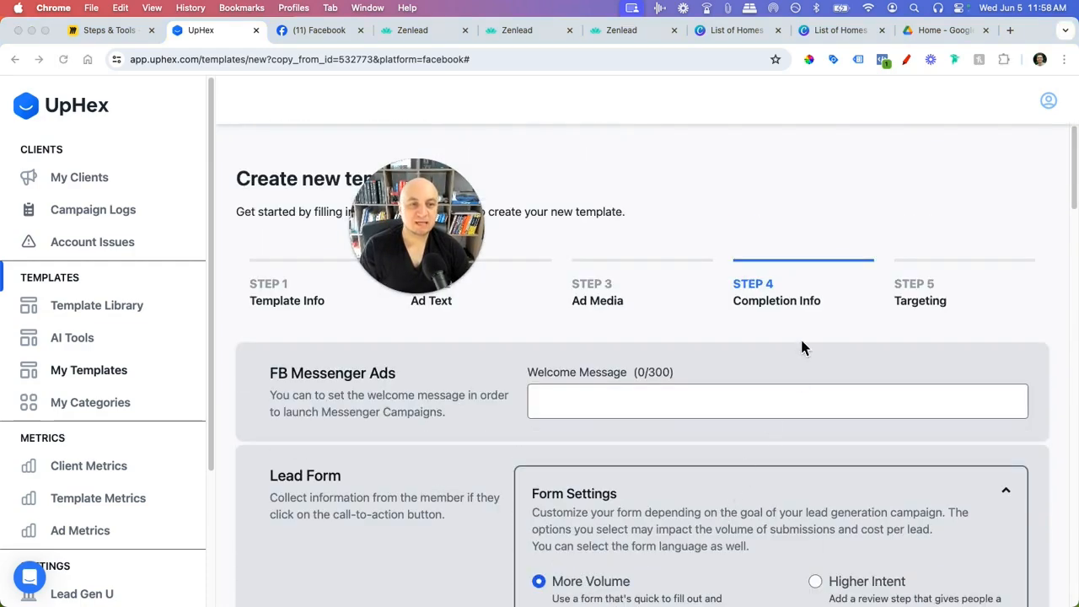
scroll(802, 344, "down", 5)
scroll(480, 465, "down", 10)
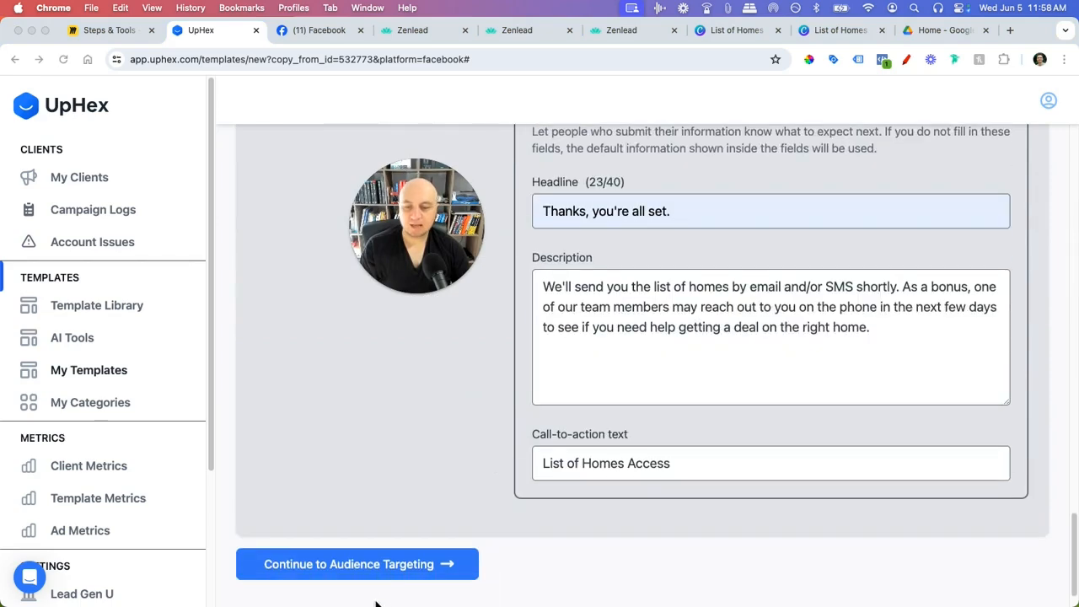
- Advance to Audience Targeting and look over the targeting settings, including Language English and Radius 15
left_click(384, 565)
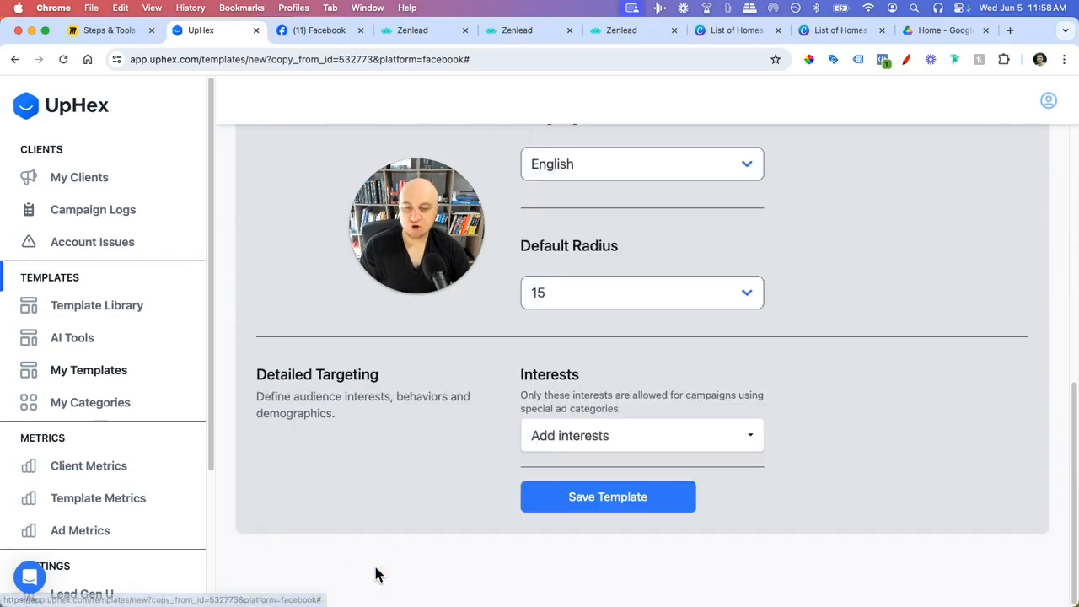
scroll(548, 472, "up", 10)
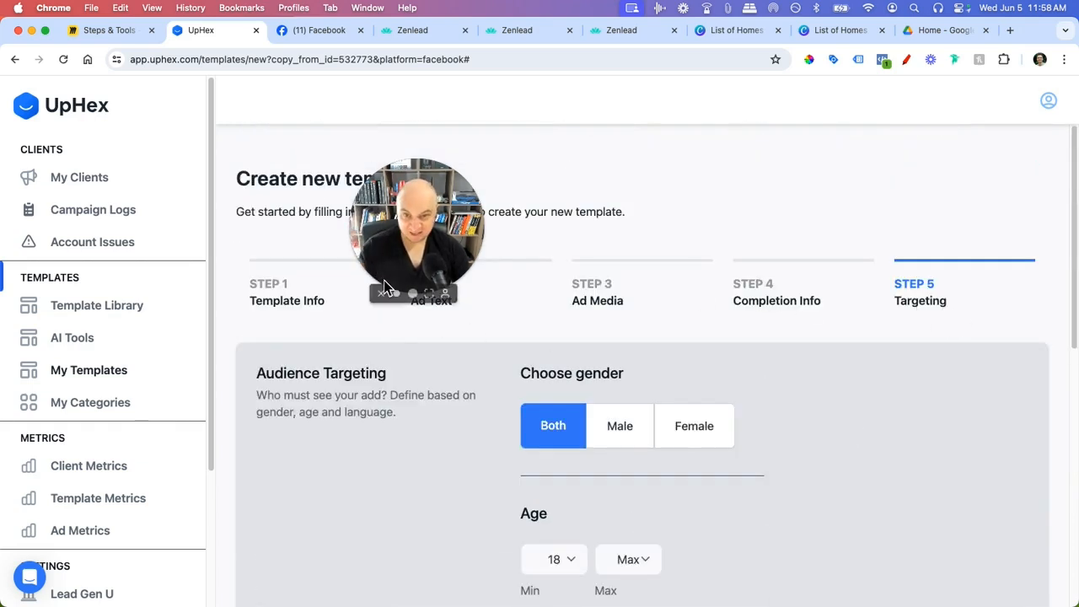
left_click_drag(416, 228, 377, 194)
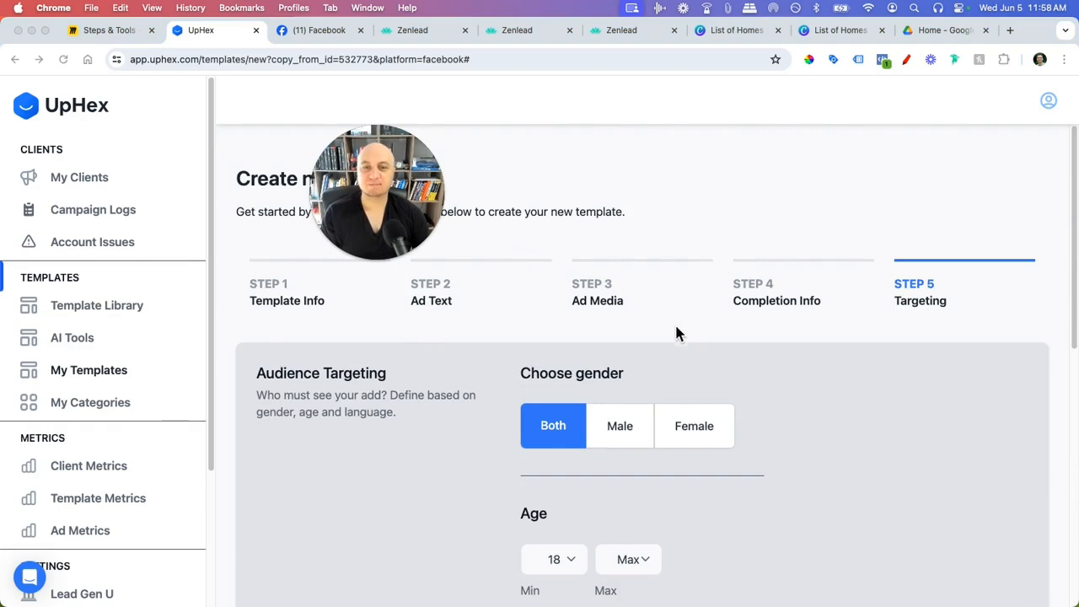
scroll(654, 370, "down", 3)
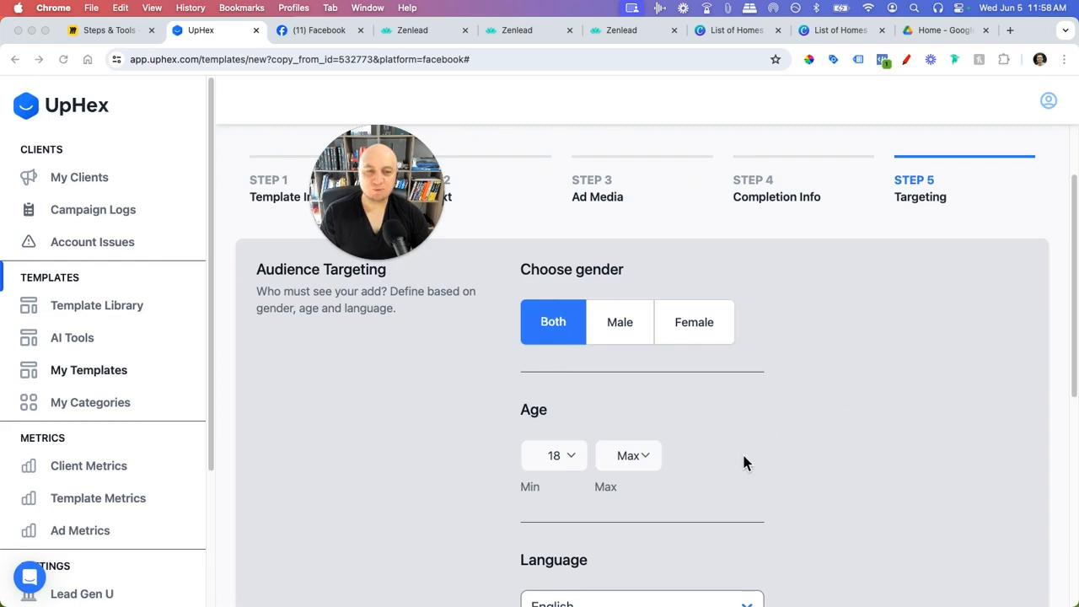
scroll(734, 396, "down", 4)
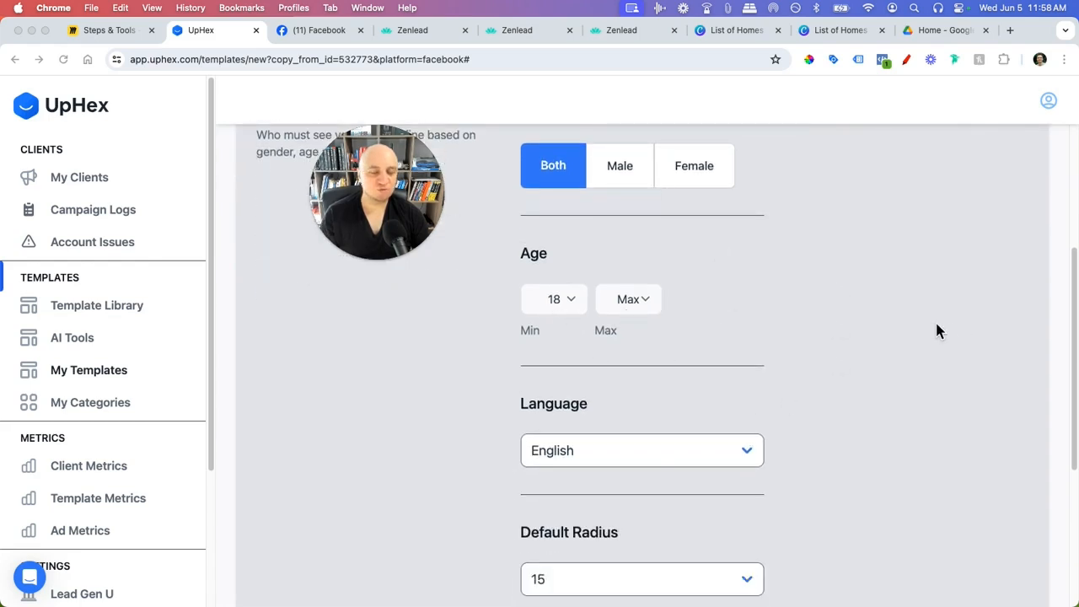
scroll(972, 417, "down", 1)
scroll(967, 413, "down", 3)
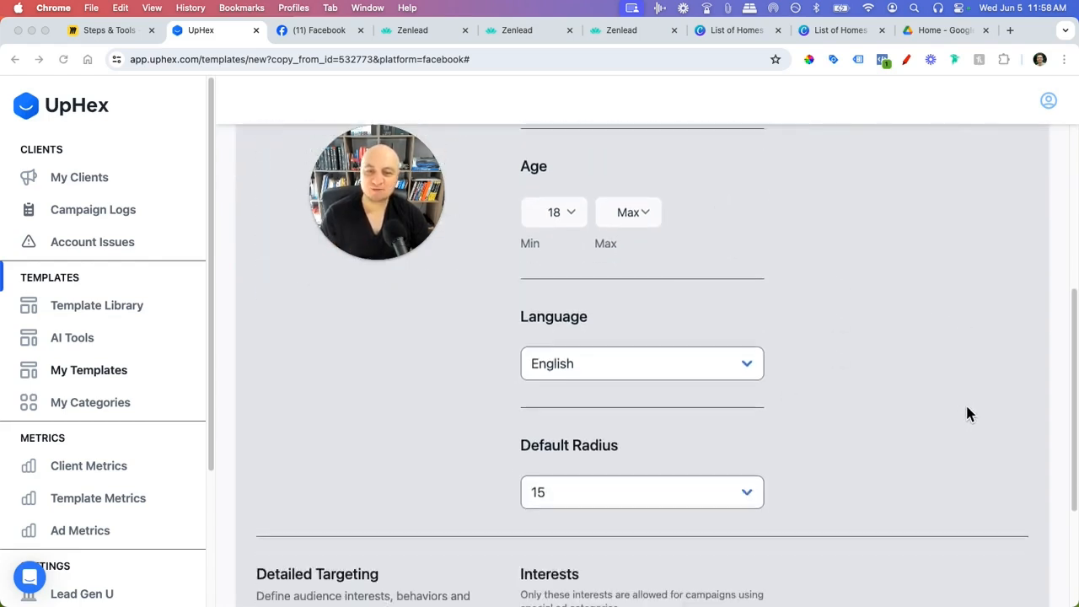
scroll(645, 375, "down", 4)
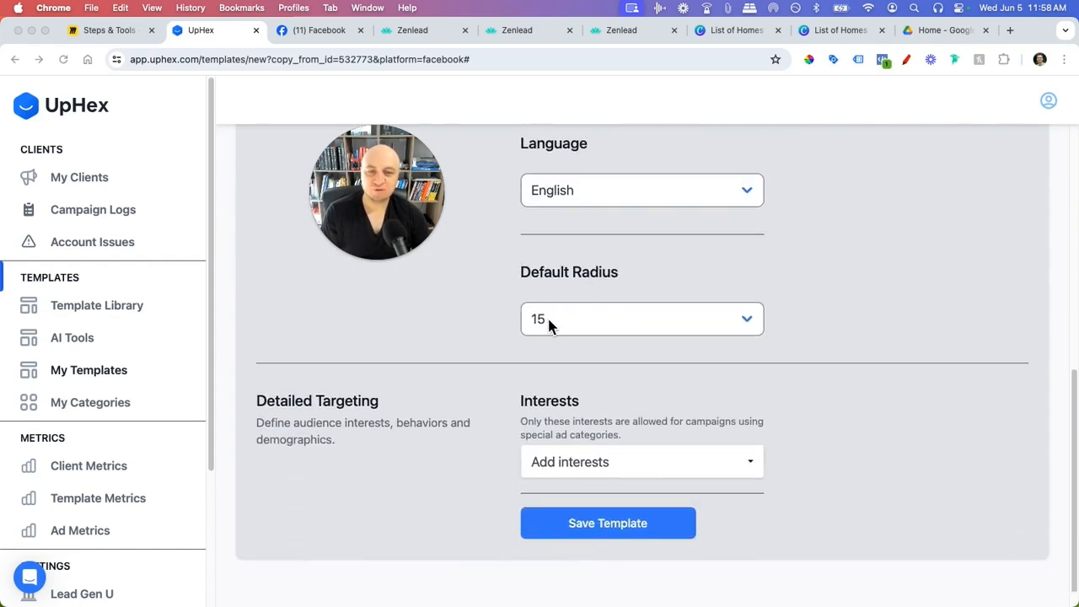
scroll(659, 419, "down", 1)
scroll(646, 446, "down", 1)
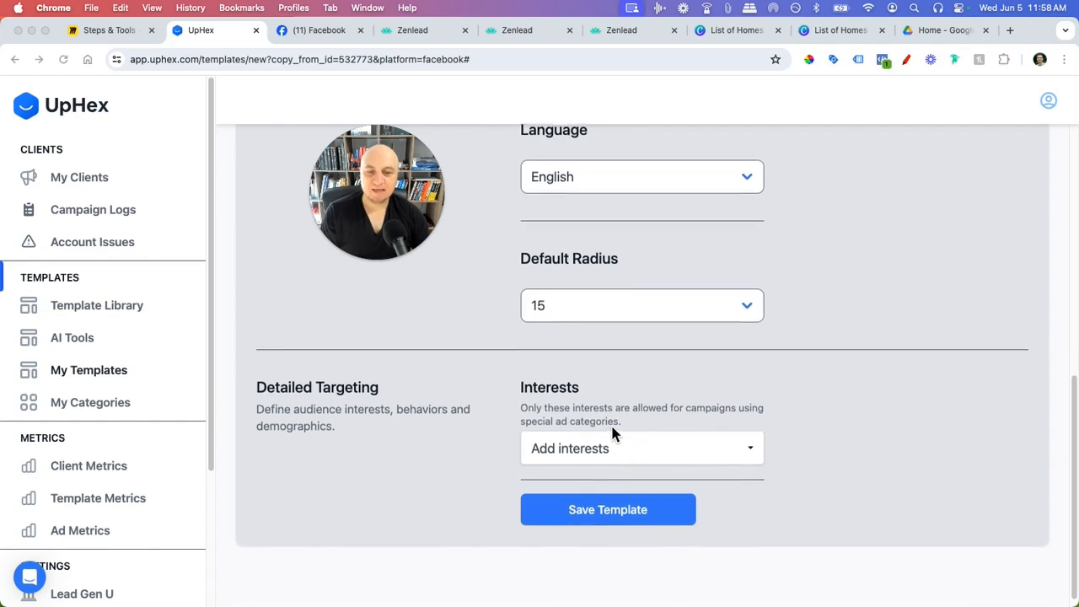
scroll(610, 422, "down", 1)
- Search interests for 'mortgage' then 'home', closing the list without adding any
left_click(672, 452)
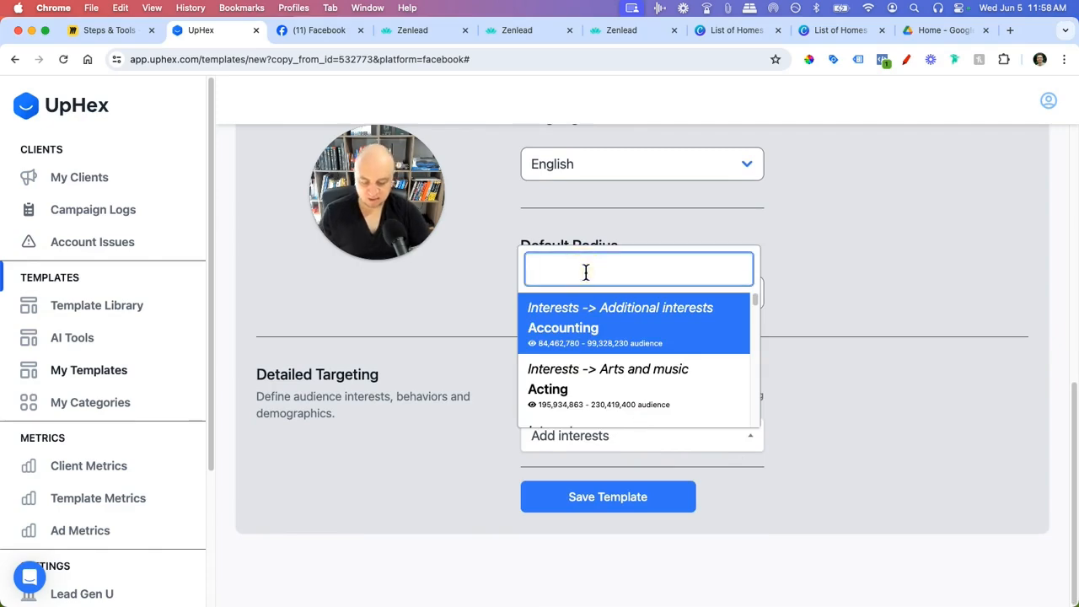
type("mortgage")
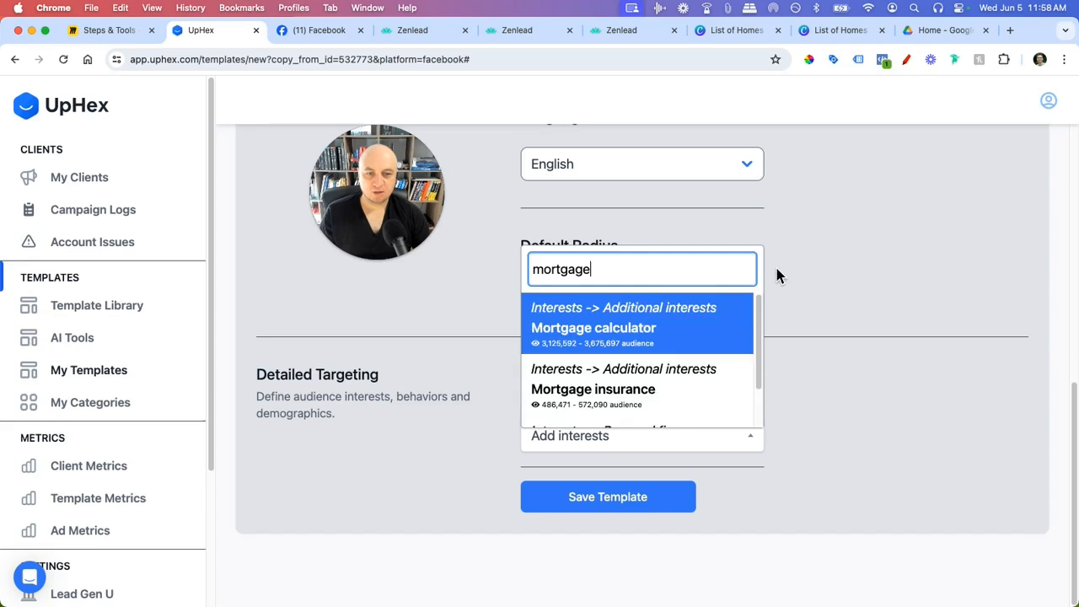
scroll(629, 392, "down", 2)
left_click_drag(538, 274, 496, 270)
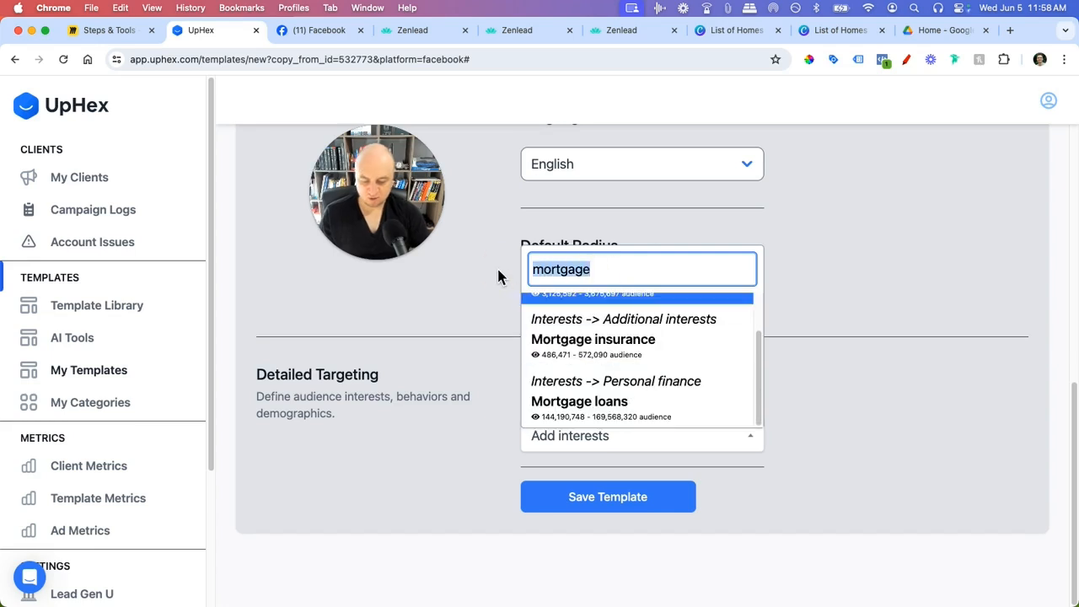
type("home")
scroll(632, 341, "down", 1)
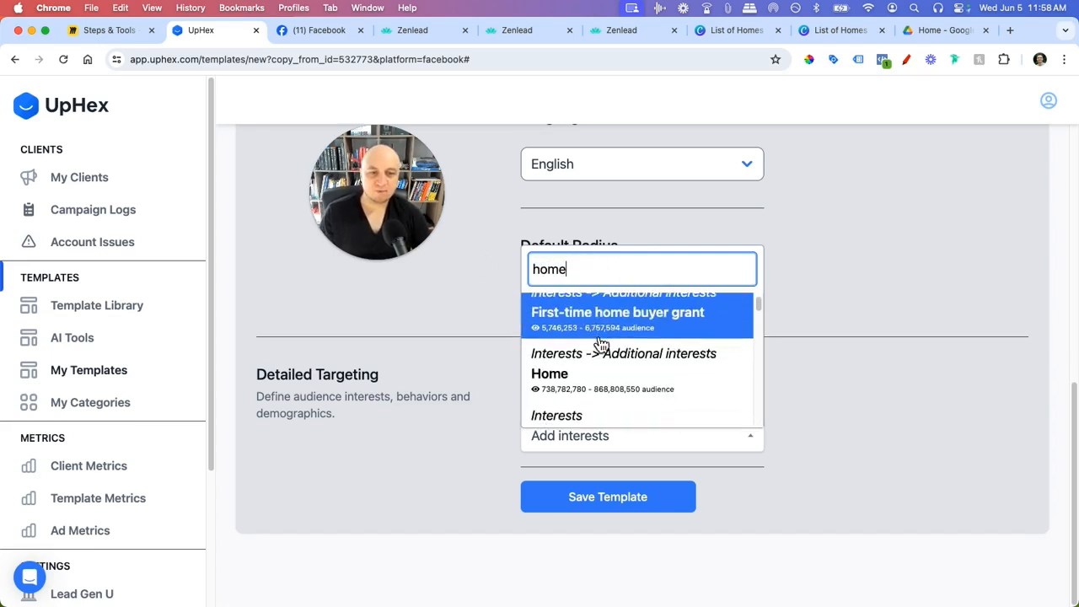
left_click(885, 360)
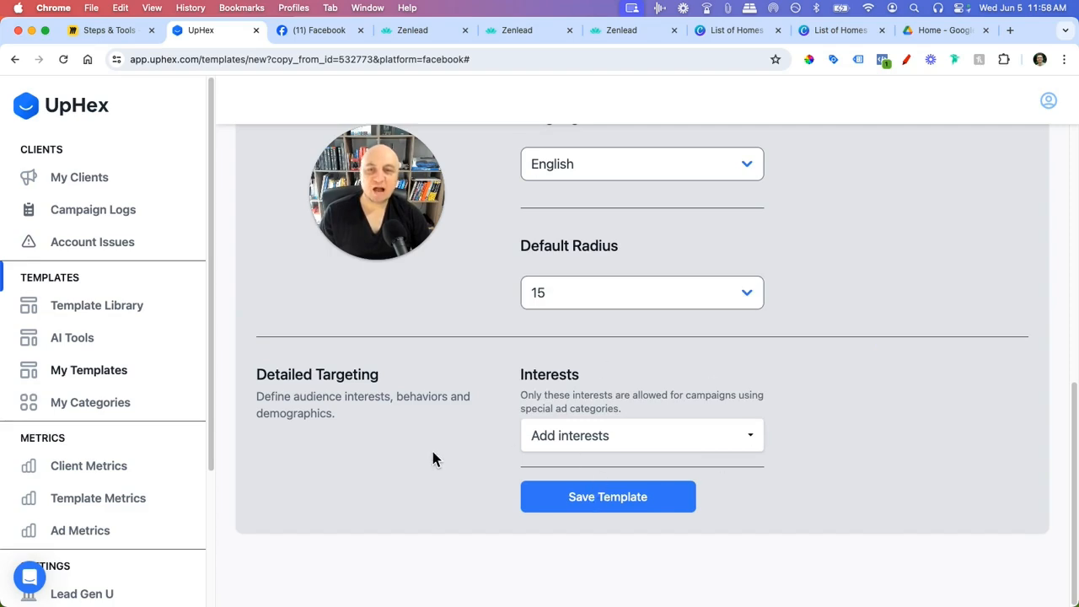
scroll(426, 457, "up", 10)
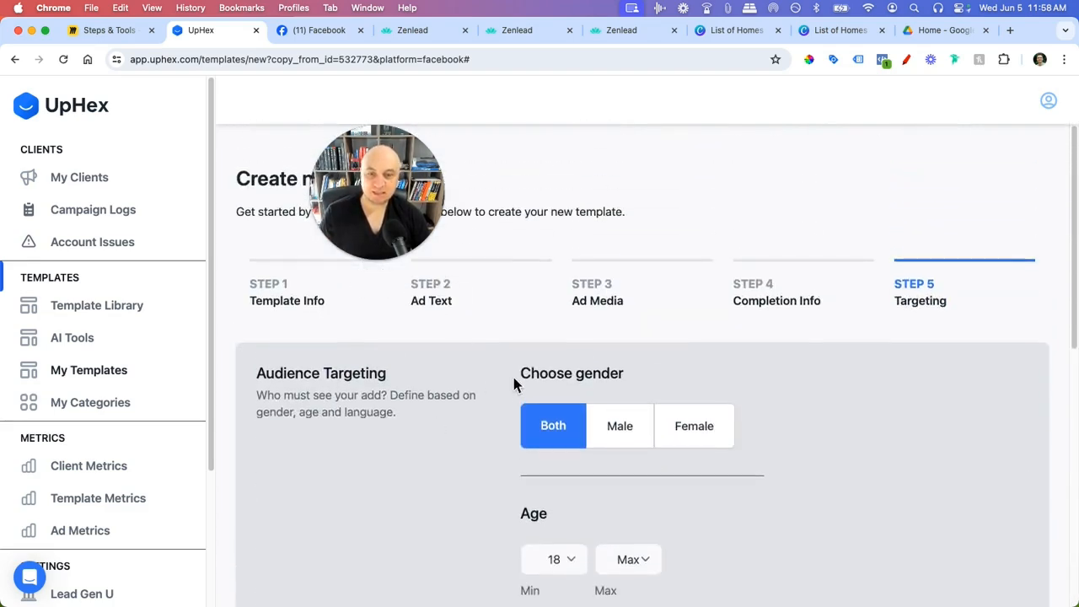
- Review the fields on Step 1 Template Info
left_click(290, 312)
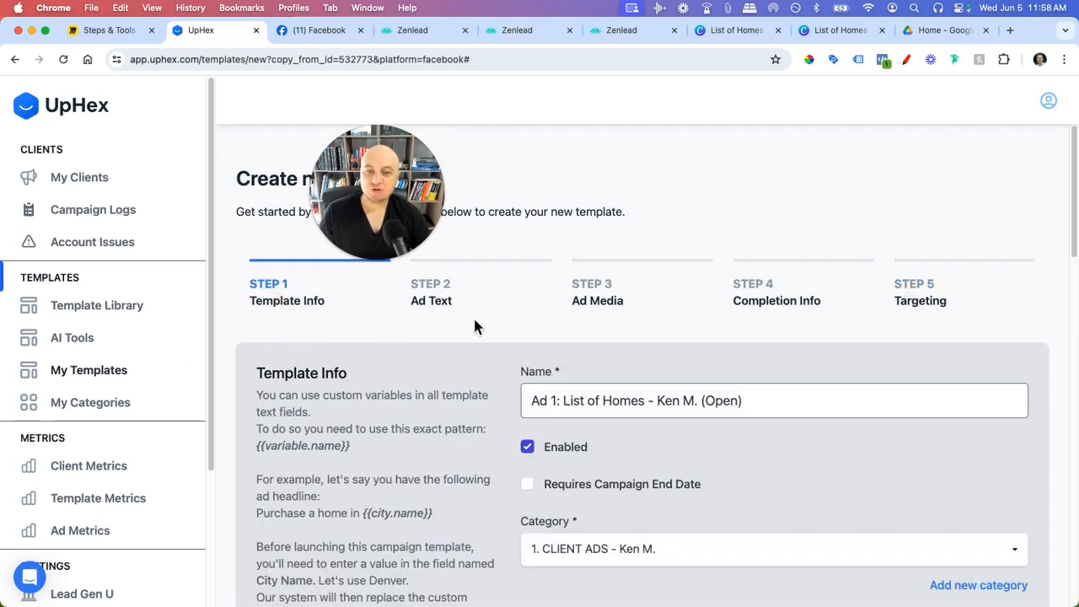
scroll(613, 397, "down", 5)
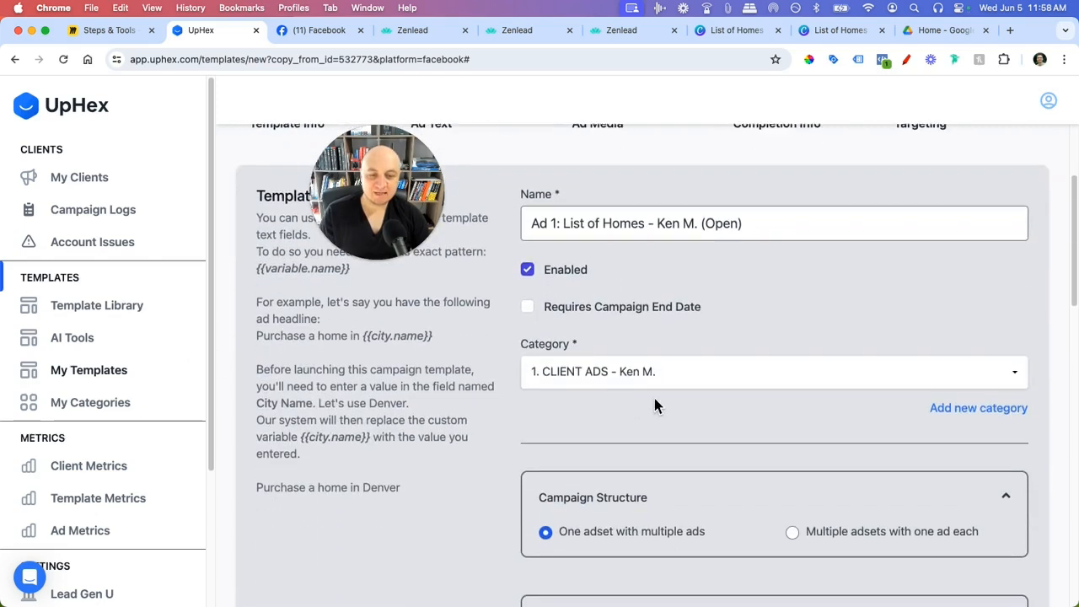
scroll(680, 380, "down", 7)
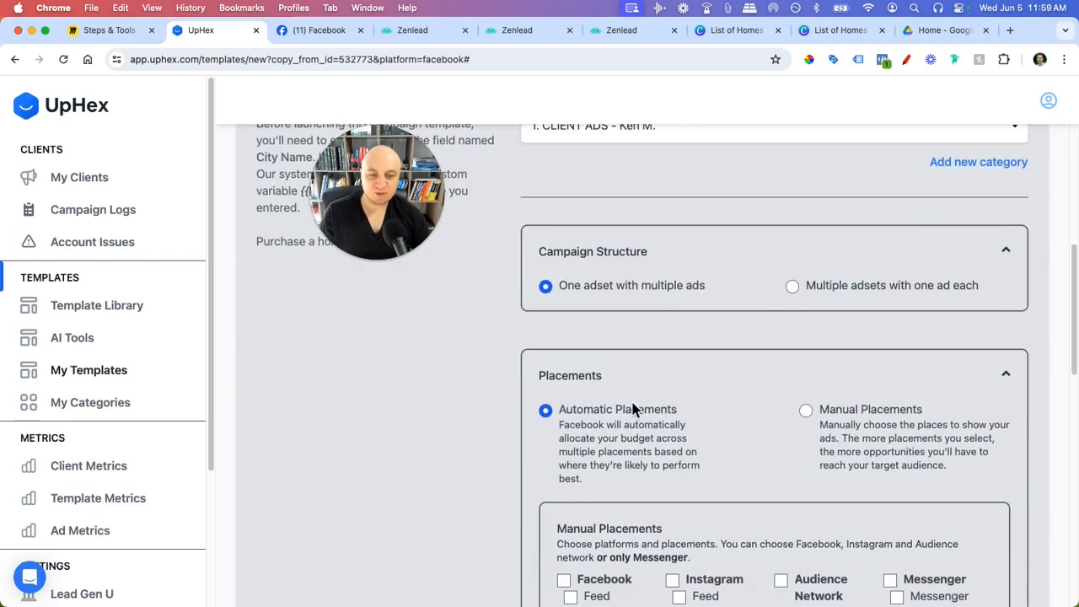
scroll(1000, 364, "down", 20)
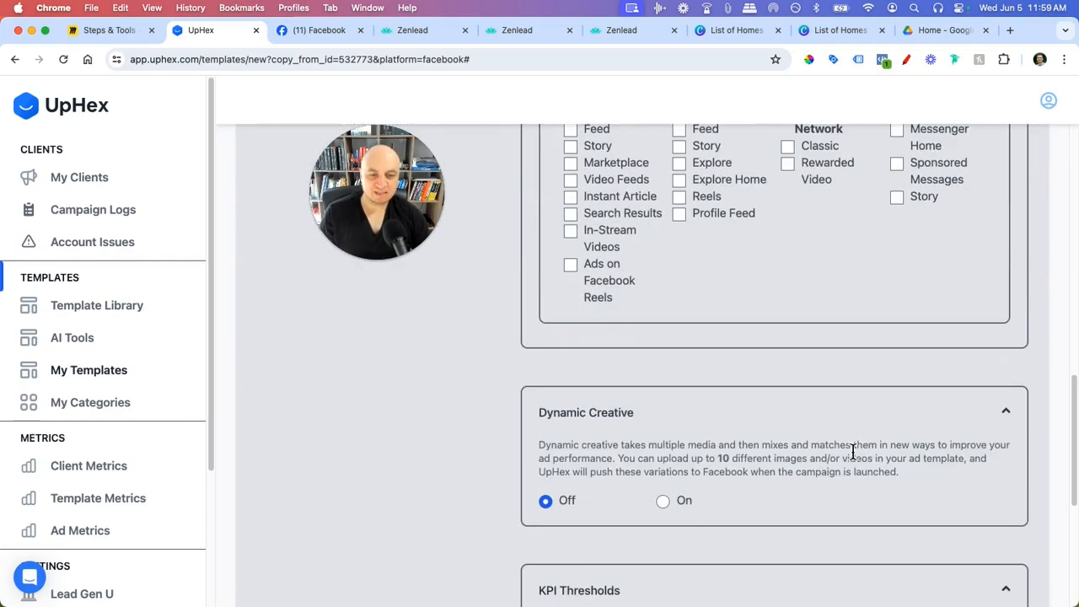
scroll(506, 463, "up", 3)
scroll(485, 445, "up", 15)
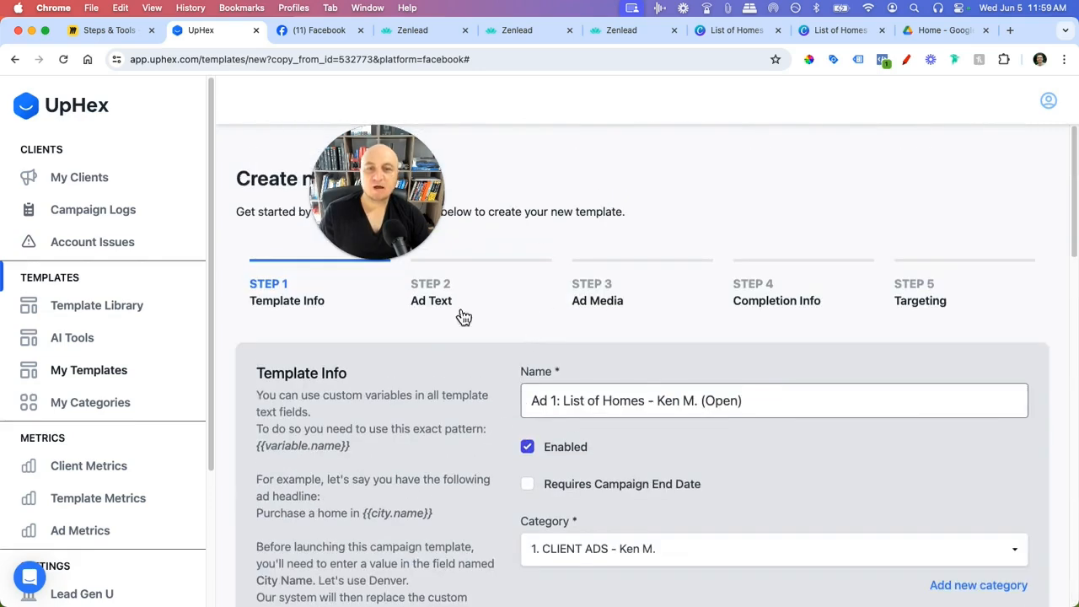
- Check the template's Step 2 Ad Text and Step 3 Ad Media settings
left_click(440, 291)
scroll(619, 432, "down", 5)
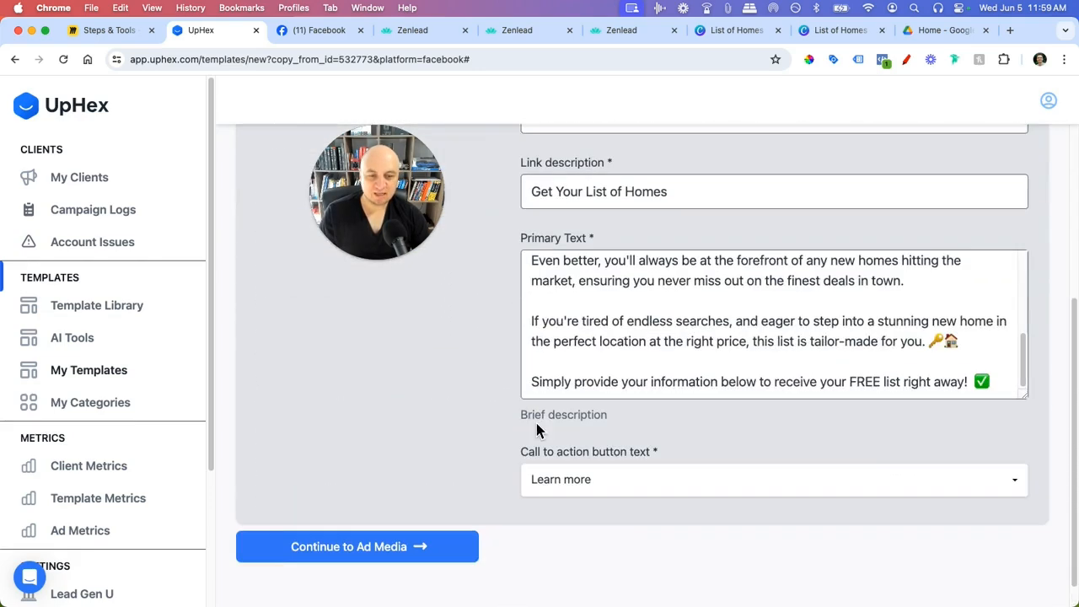
scroll(627, 346, "up", 5)
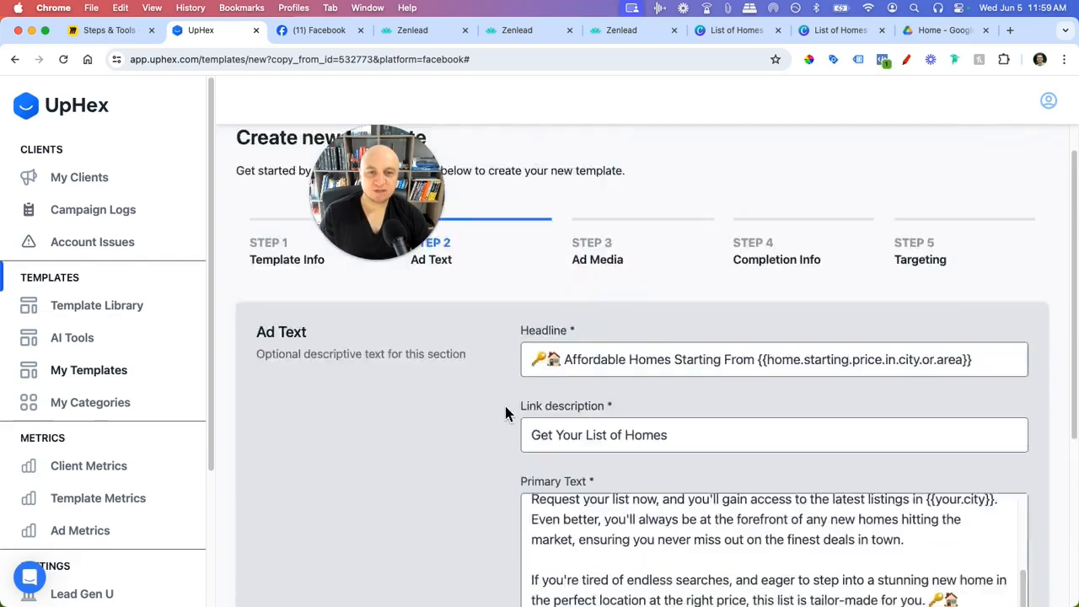
left_click(598, 304)
scroll(524, 515, "down", 5)
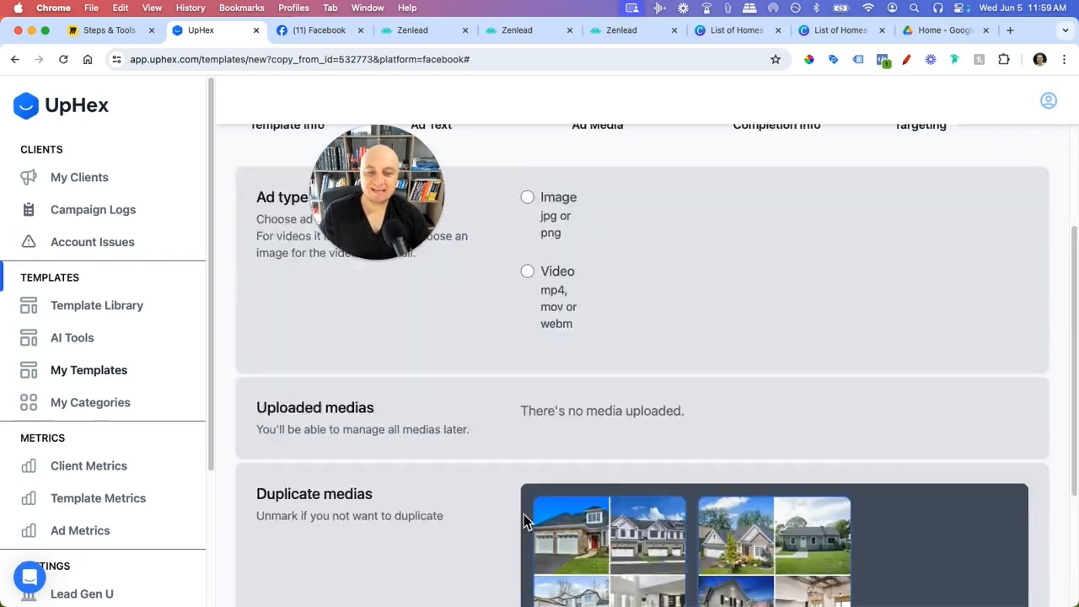
scroll(552, 468, "up", 5)
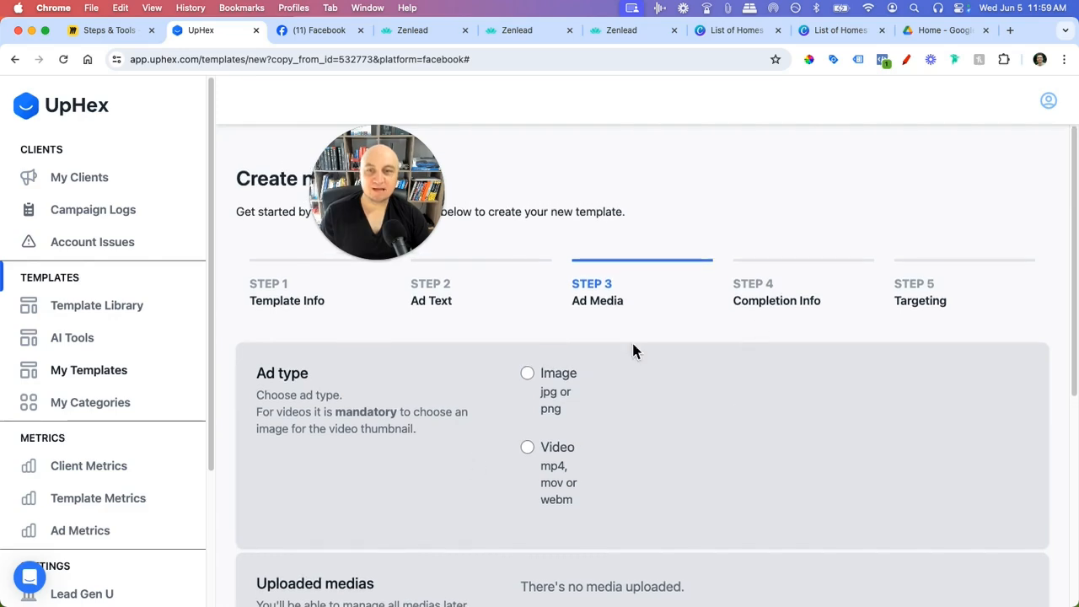
- Scroll through the Step 4 Completion Info fields
left_click(784, 312)
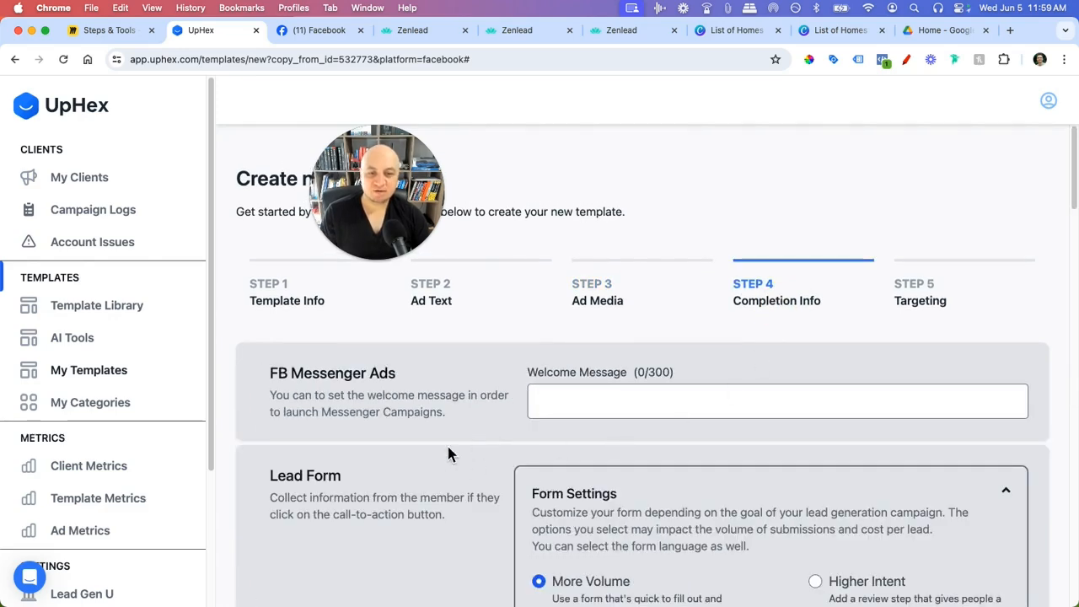
scroll(455, 455, "down", 10)
scroll(683, 287, "down", 8)
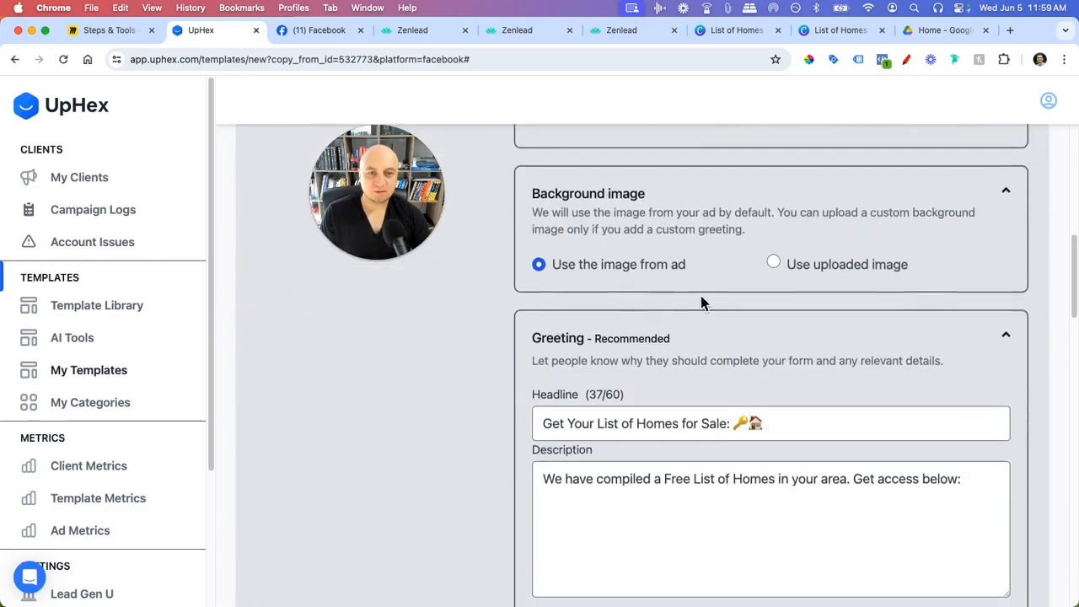
scroll(513, 354, "down", 10)
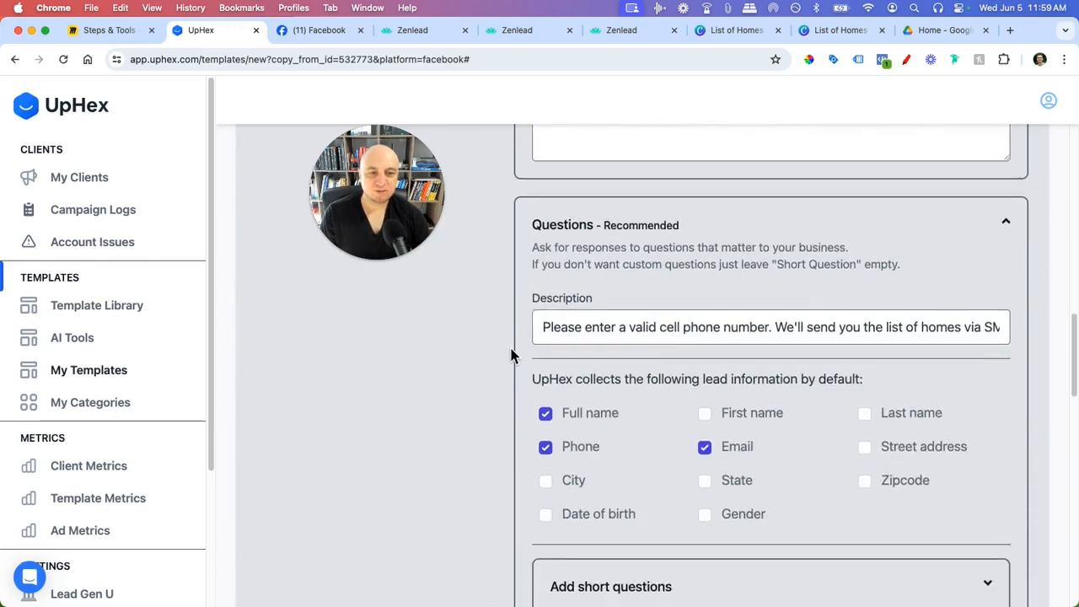
scroll(660, 375, "down", 5)
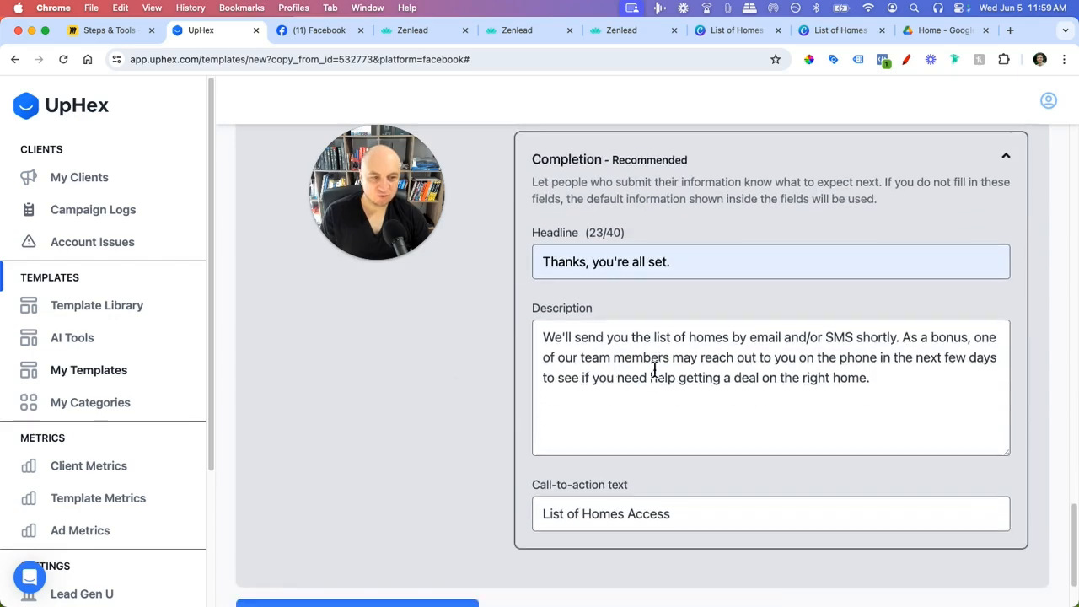
scroll(643, 373, "down", 1)
scroll(535, 434, "up", 8)
scroll(527, 455, "up", 10)
- Save the List of Homes template from the Targeting step, then bring the Zenlead tab forward
left_click(938, 238)
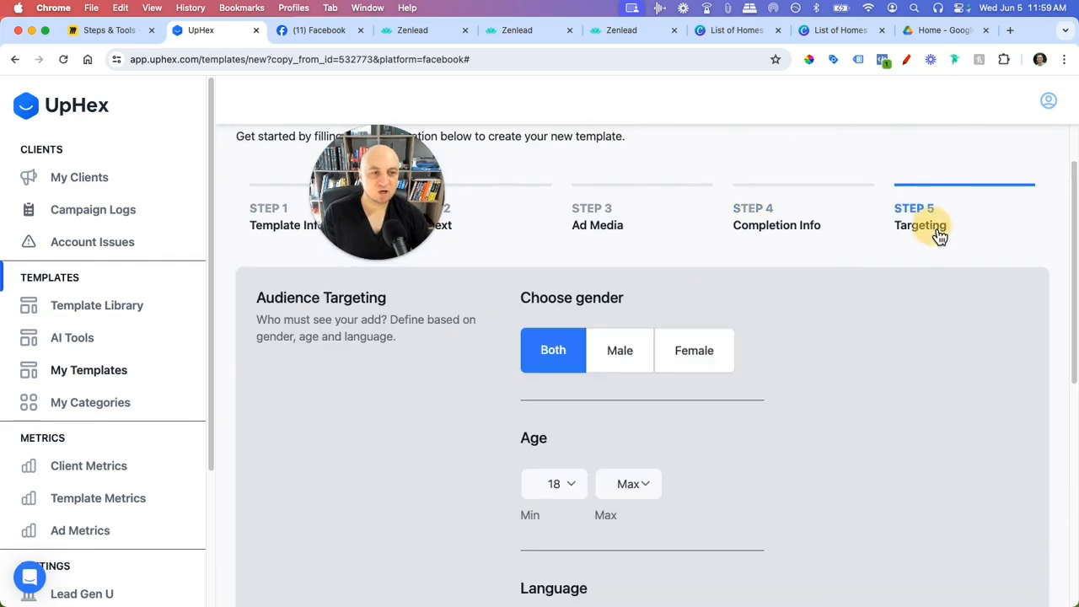
scroll(881, 385, "down", 3)
scroll(843, 295, "down", 3)
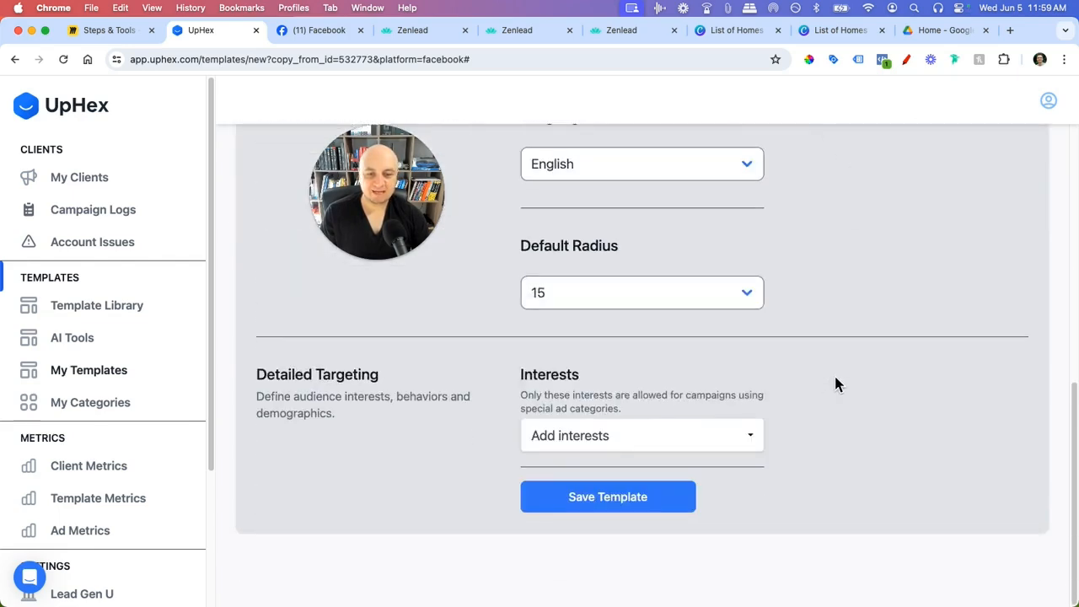
left_click(641, 506)
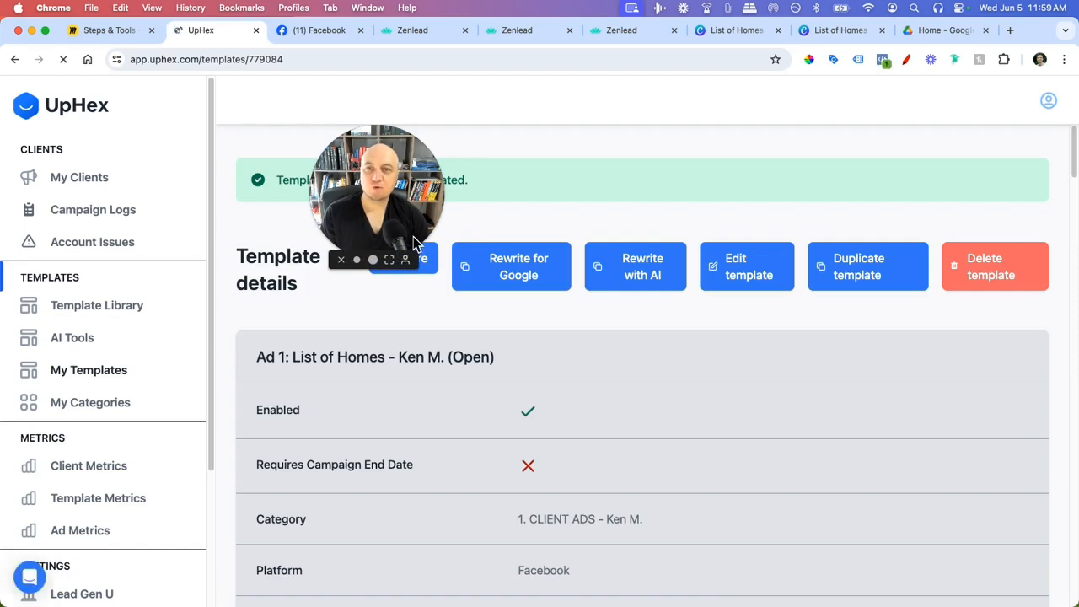
left_click(417, 30)
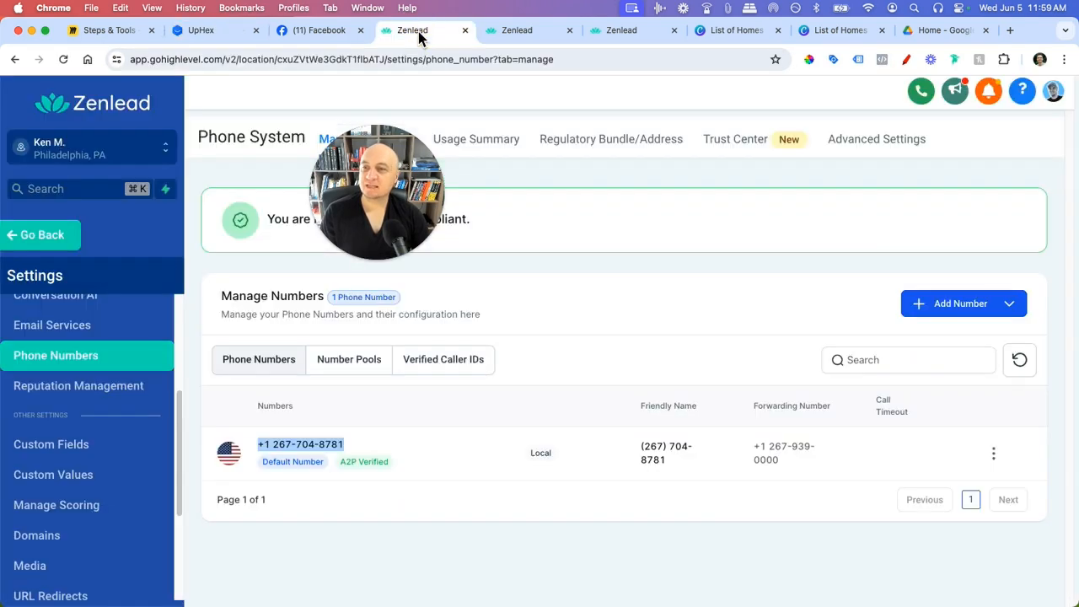
- Launch a new Facebook campaign in Zenlead and find the template under 1. CLIENT ADS
left_click(48, 234)
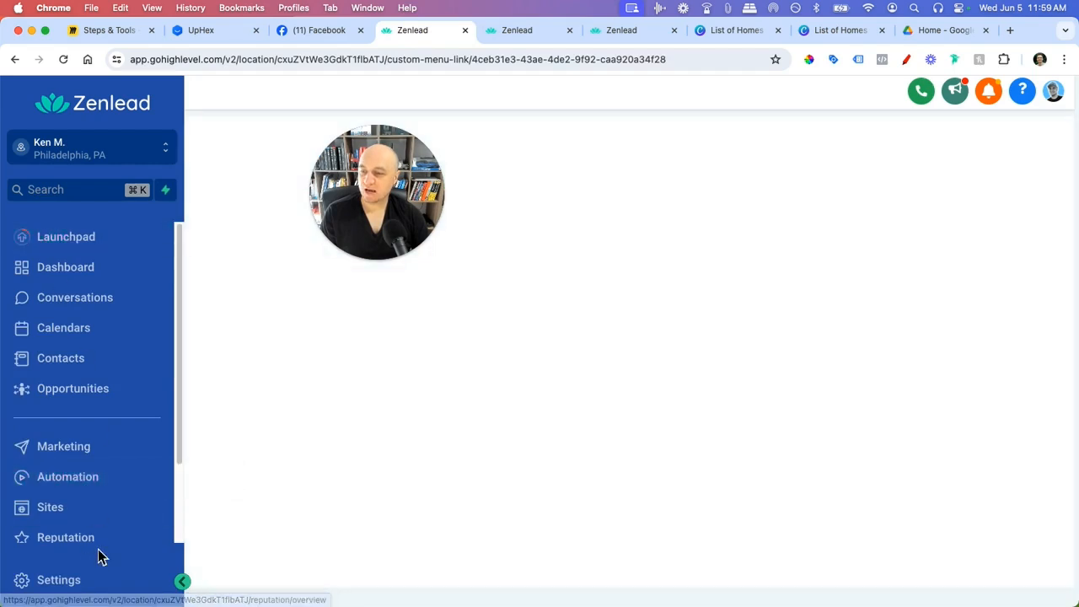
scroll(127, 522, "down", 3)
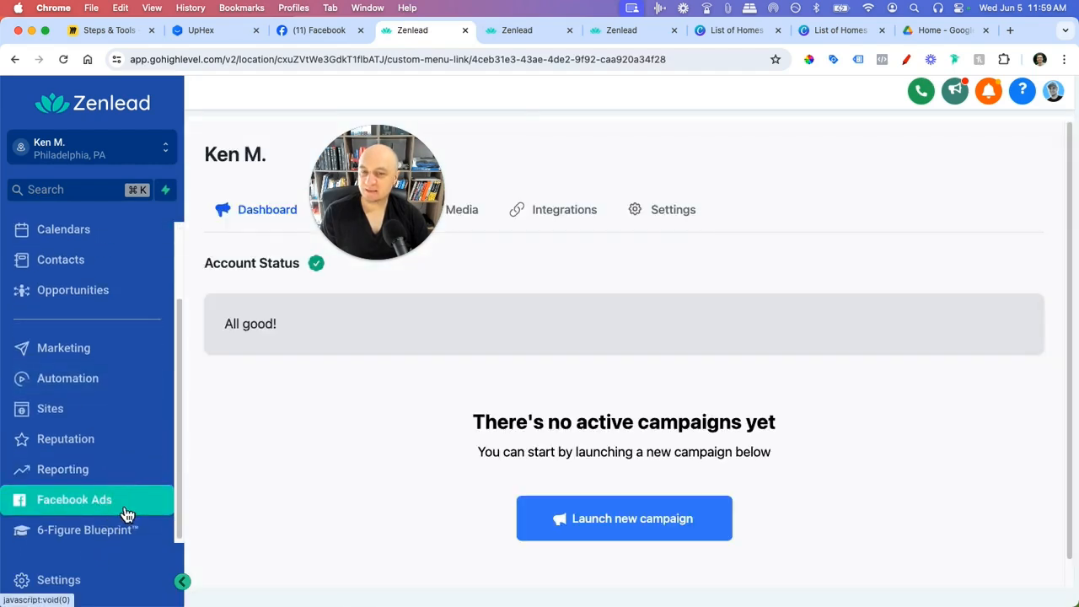
left_click(574, 520)
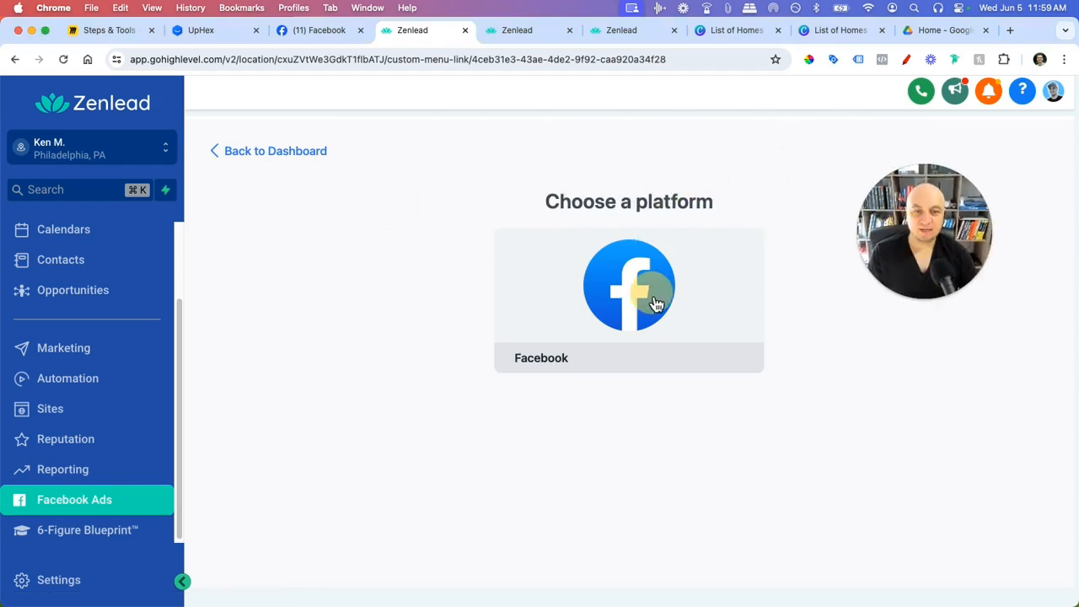
left_click(622, 302)
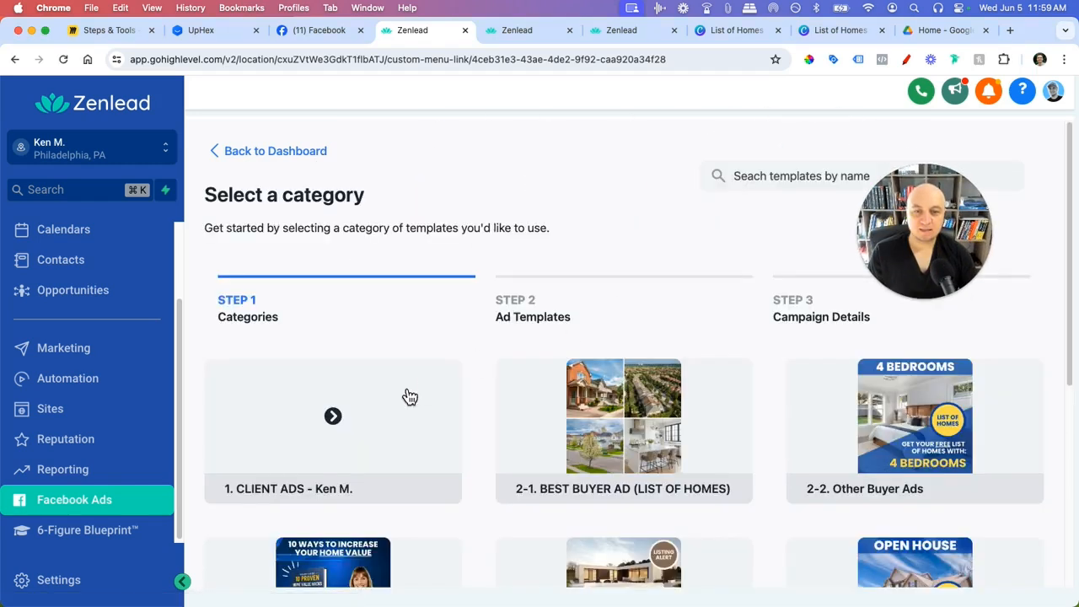
scroll(405, 395, "down", 3)
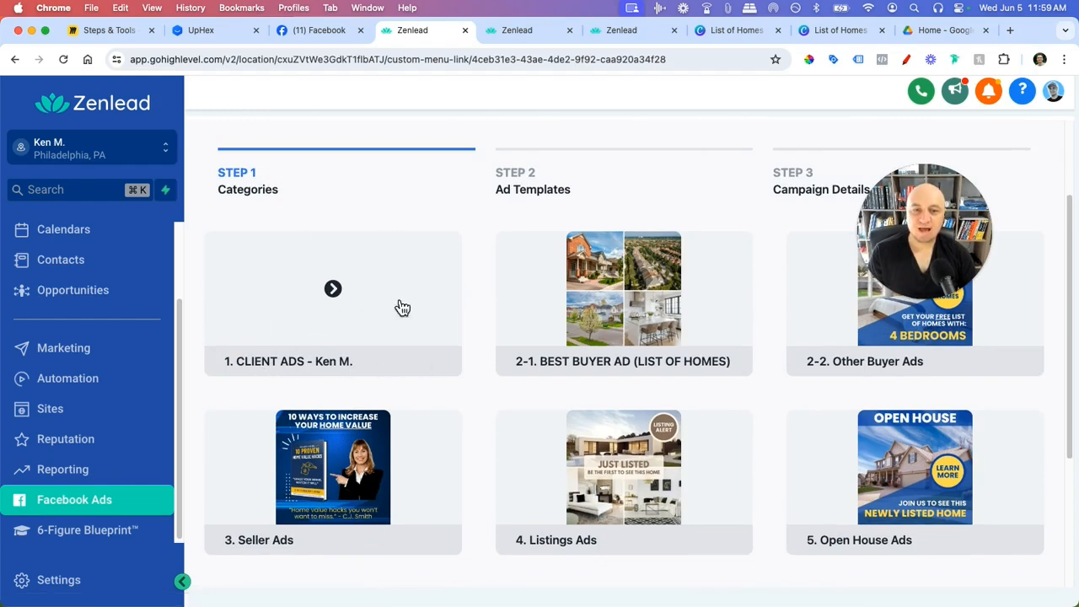
left_click(342, 320)
scroll(316, 363, "down", 1)
scroll(349, 383, "down", 5)
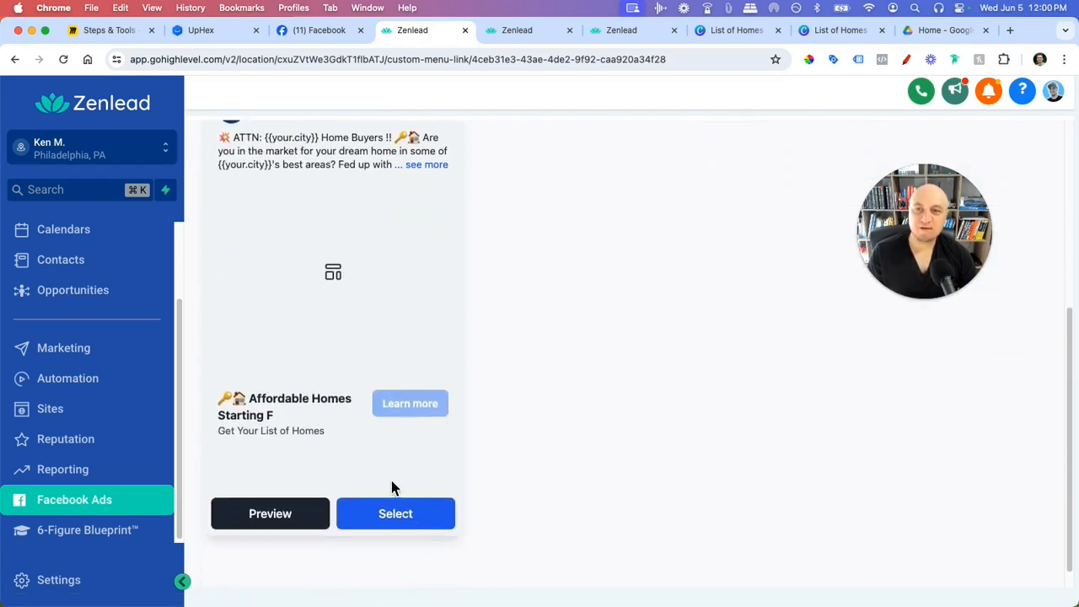
- Review the saved template's Full name, Phone and Email questions and privacy-policy URL in UpHex
left_click(246, 30)
scroll(561, 413, "down", 10)
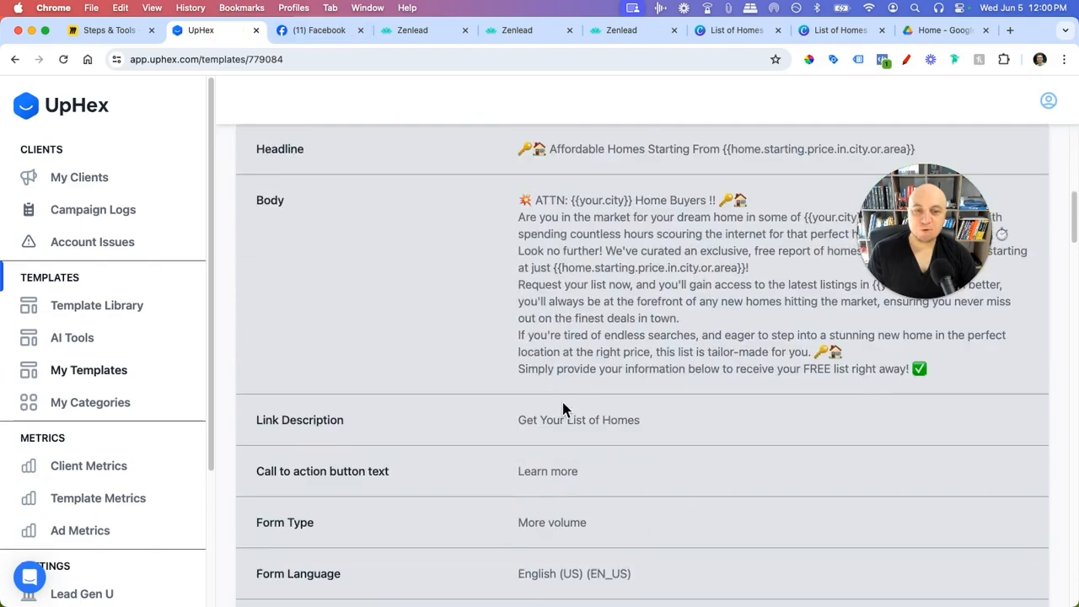
scroll(553, 435, "down", 15)
scroll(549, 443, "up", 12)
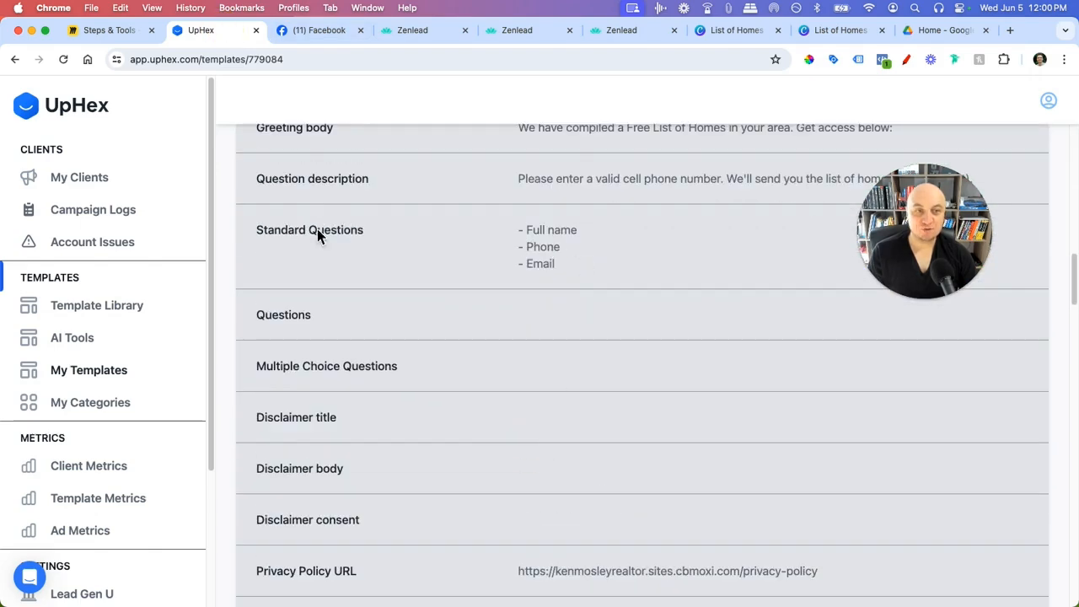